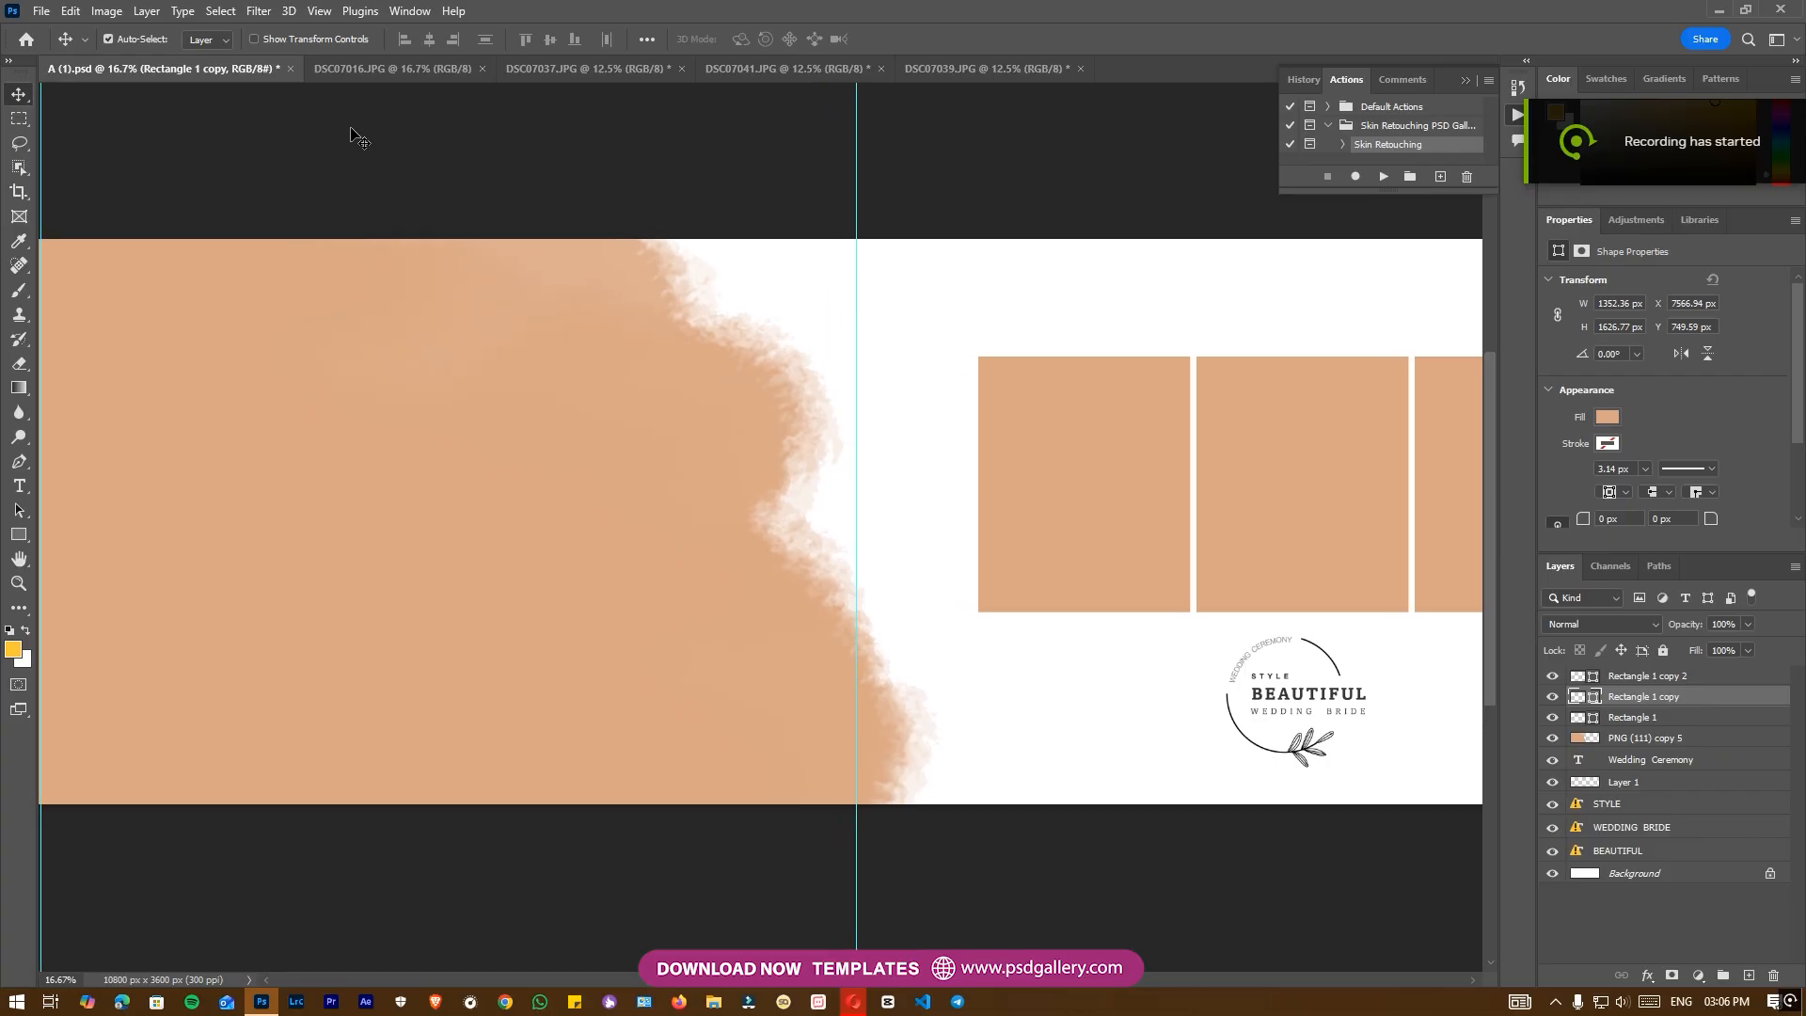
Clear all guides from the A (1).psd album spread.
click(317, 13)
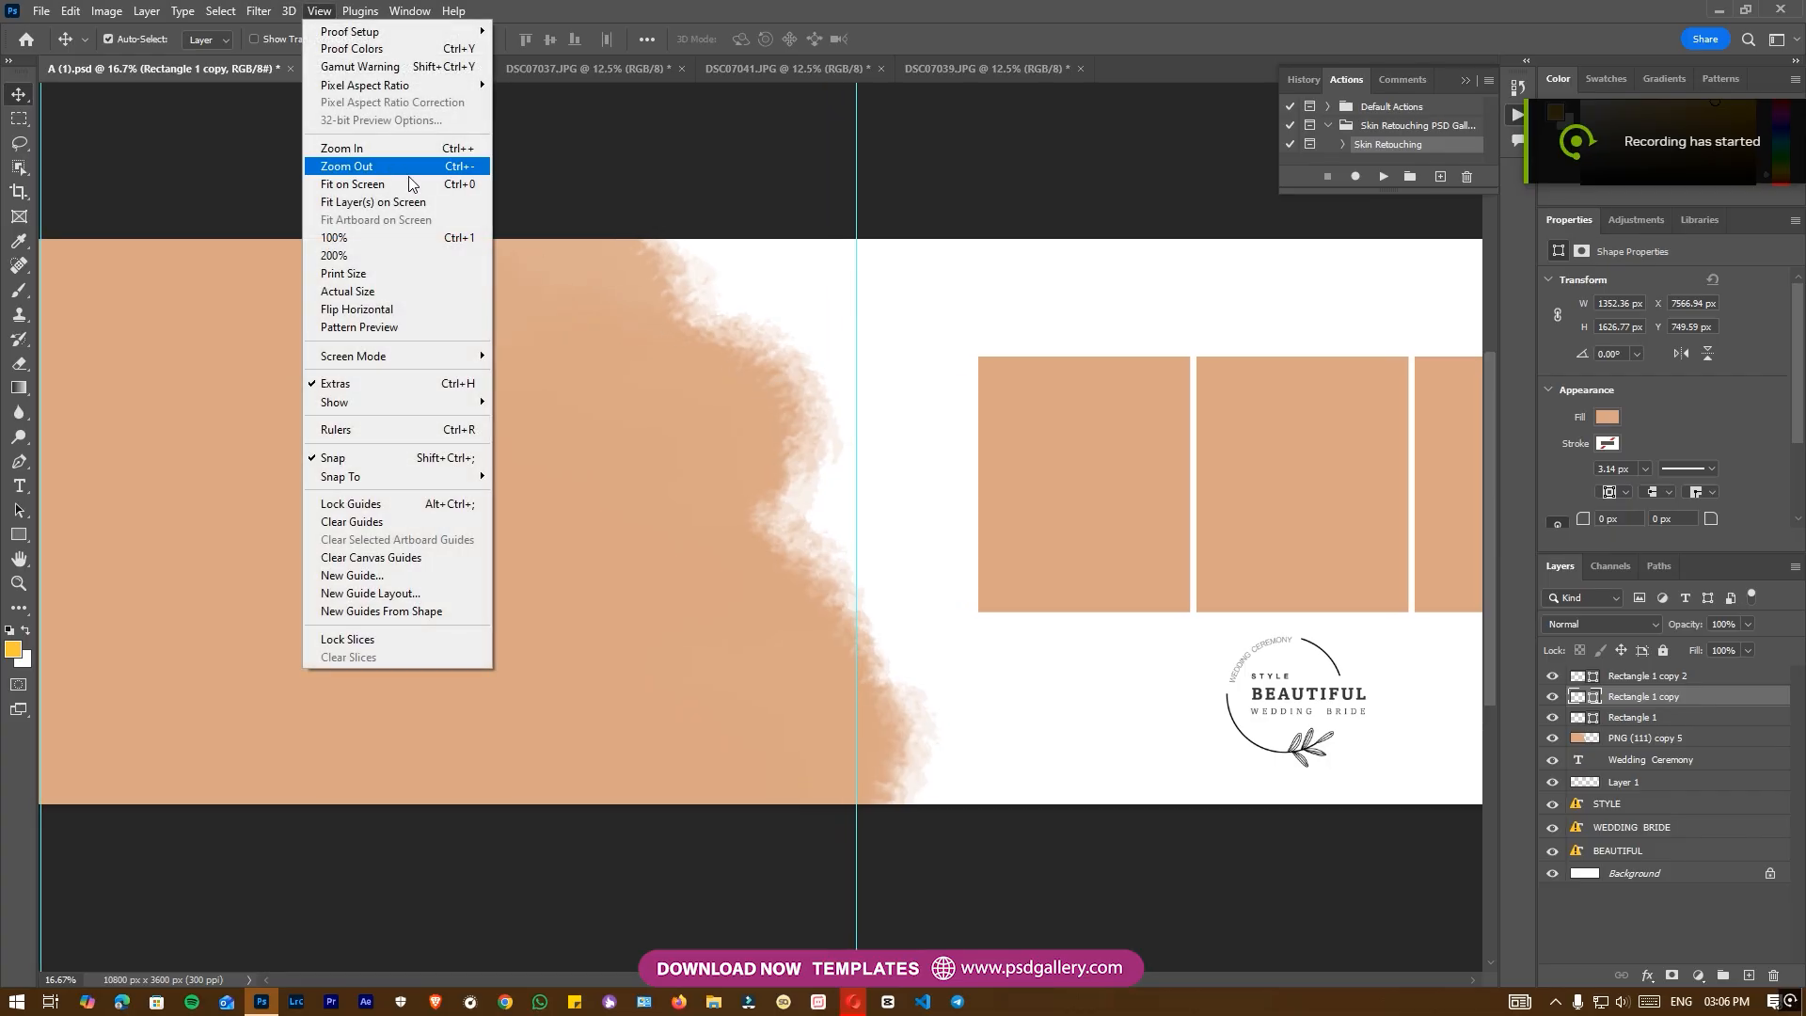
click(378, 520)
key(ctrl+minus)
Copy the couple photo from DSC07016.JPG into the A (1).psd album spread.
click(374, 70)
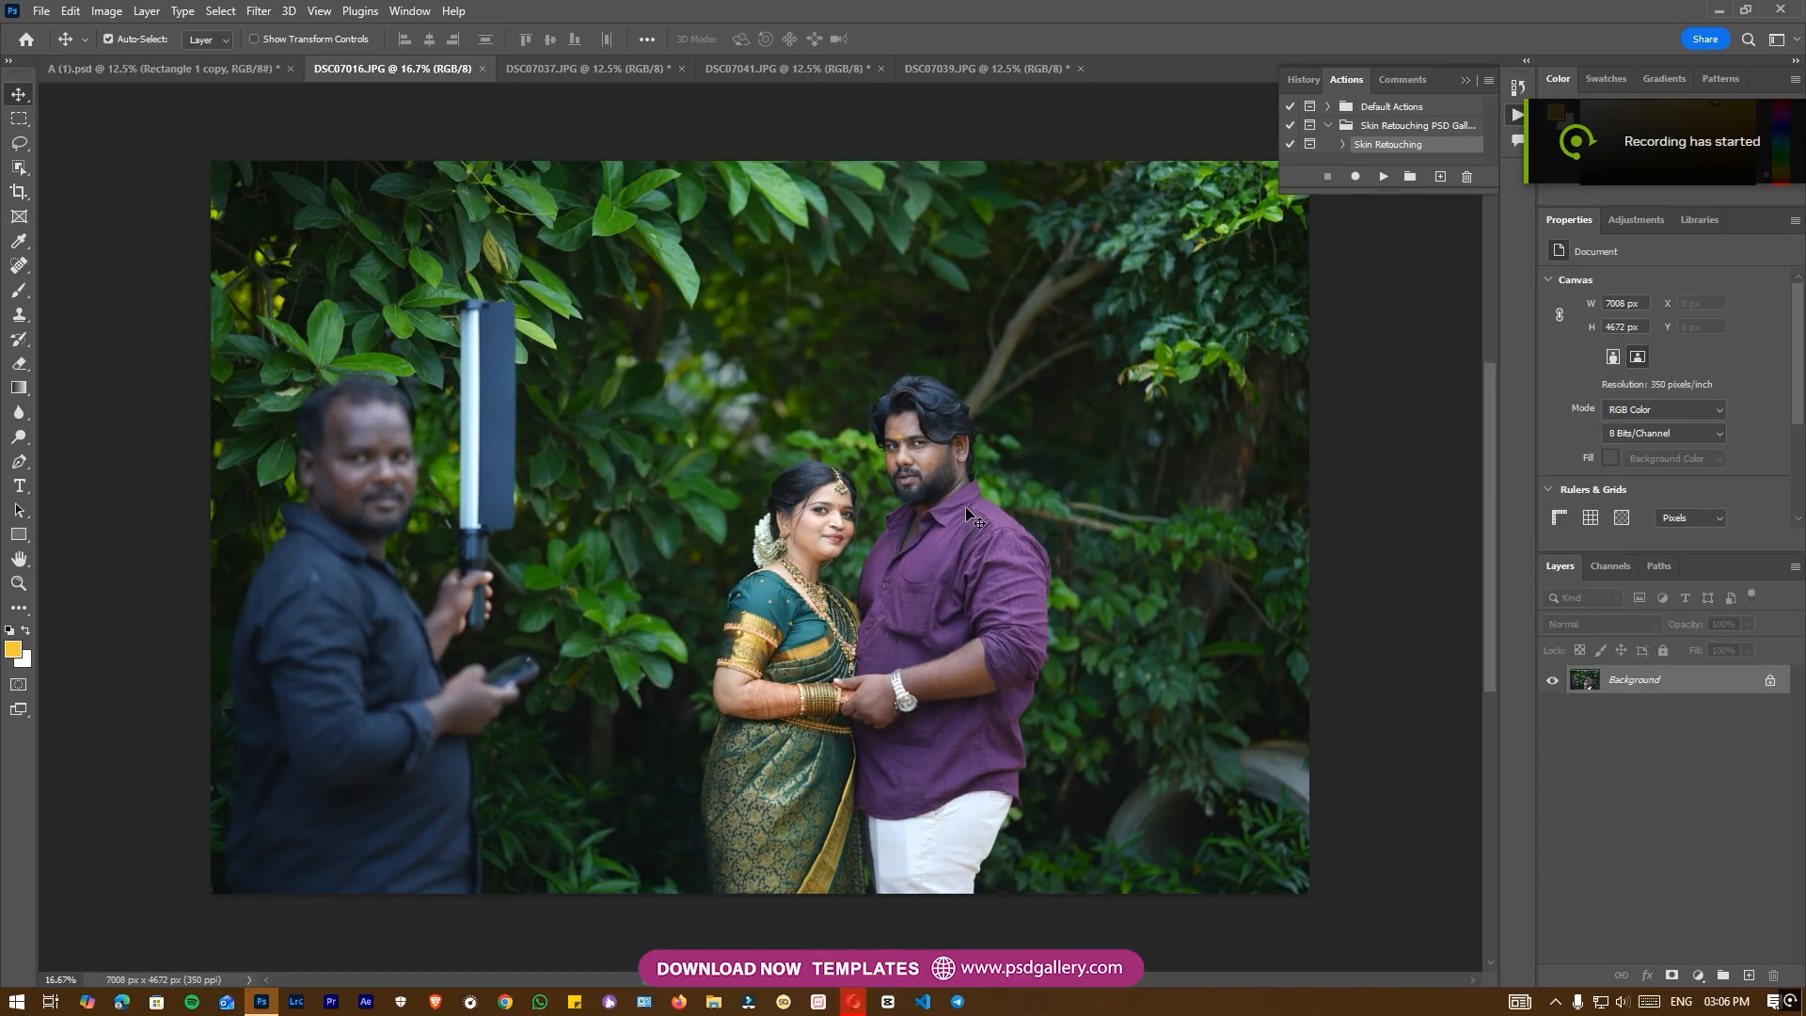
drag(861, 533, 487, 539)
drag(663, 525, 618, 521)
Scale the couple photo down to about 6236 px wide and position it over the left half of the spread.
key(ctrl+t)
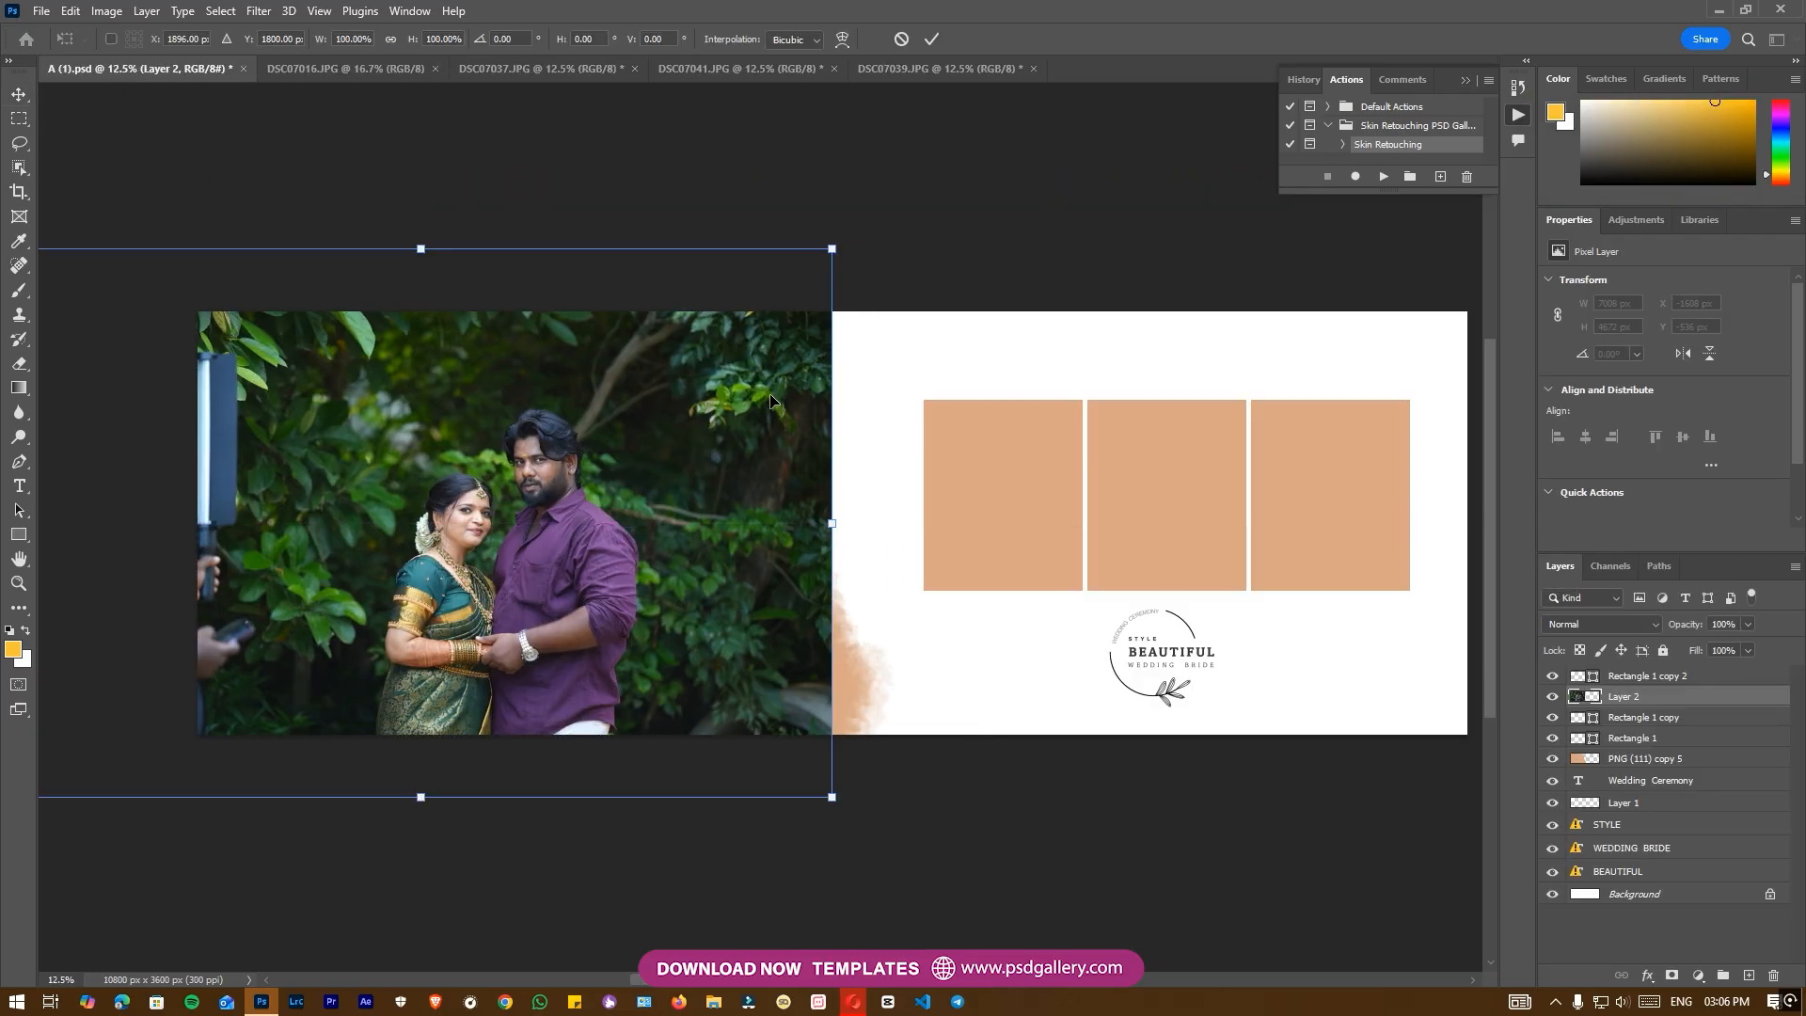
mouse_move(713, 379)
mouse_down()
mouse_move(700, 280)
mouse_move(696, 374)
mouse_up()
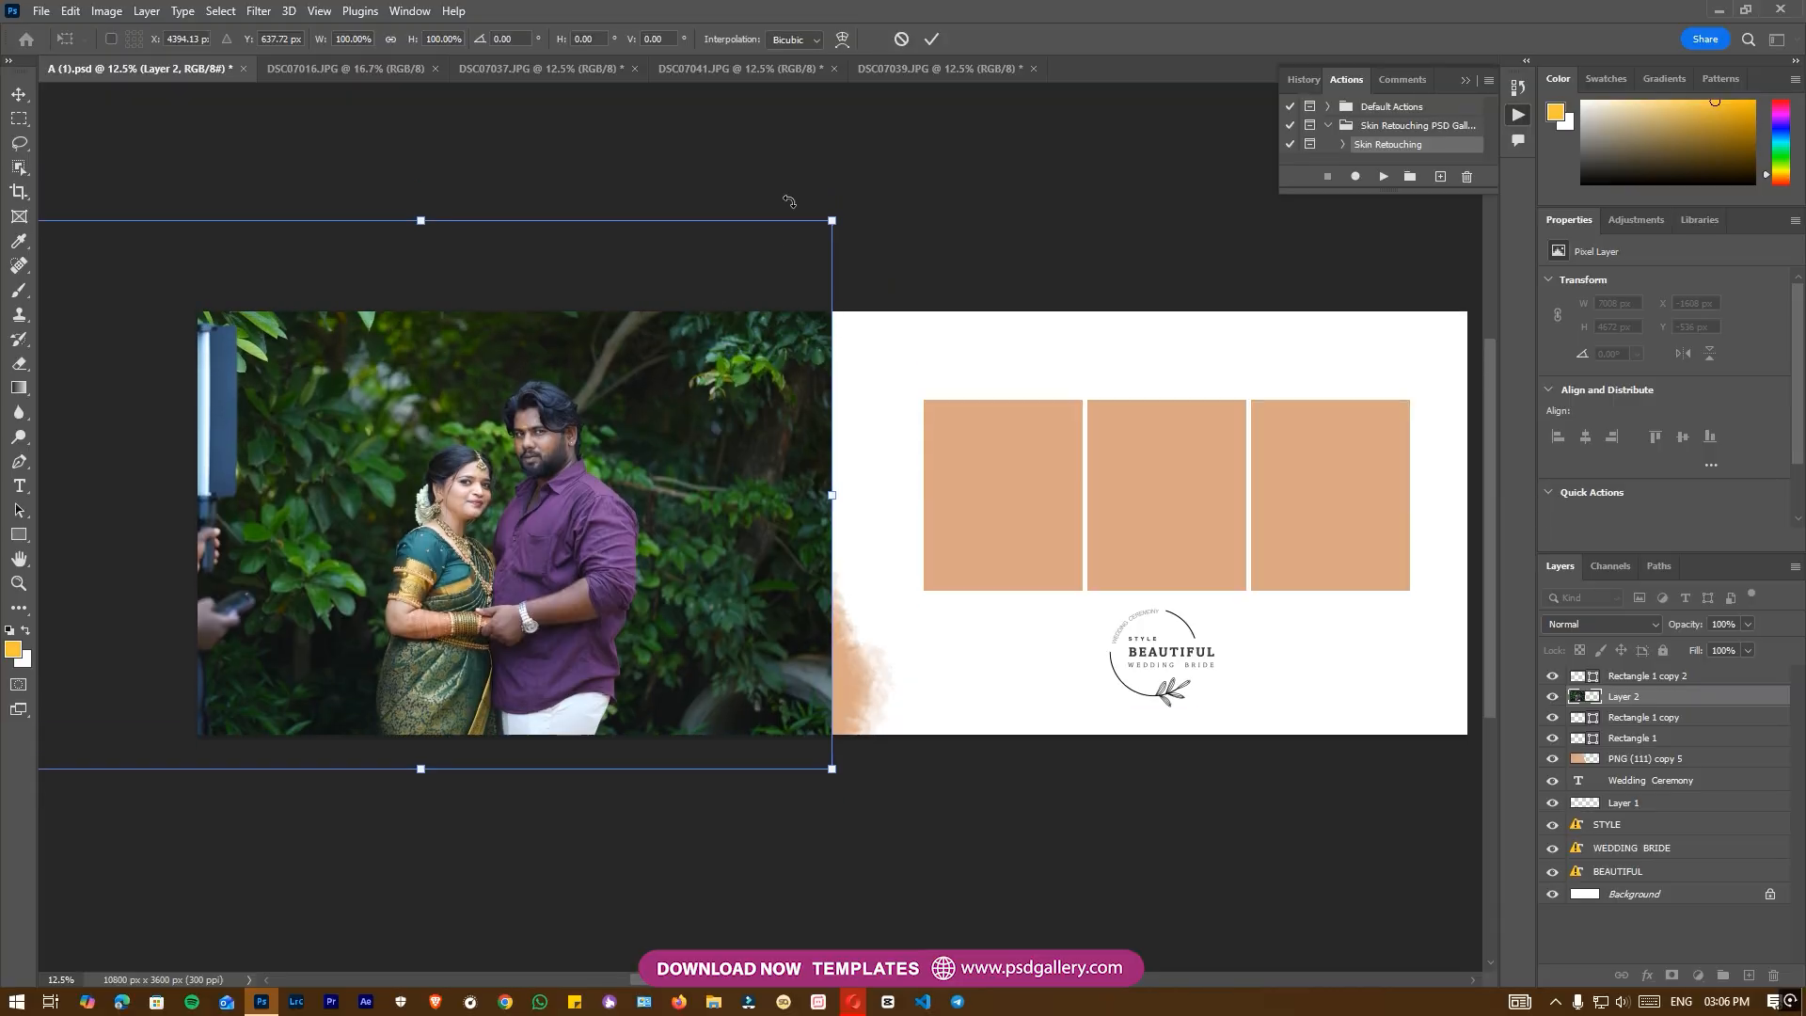
mouse_move(829, 218)
mouse_down()
mouse_move(888, 213)
mouse_move(866, 198)
mouse_move(848, 222)
mouse_up()
drag(600, 447, 630, 465)
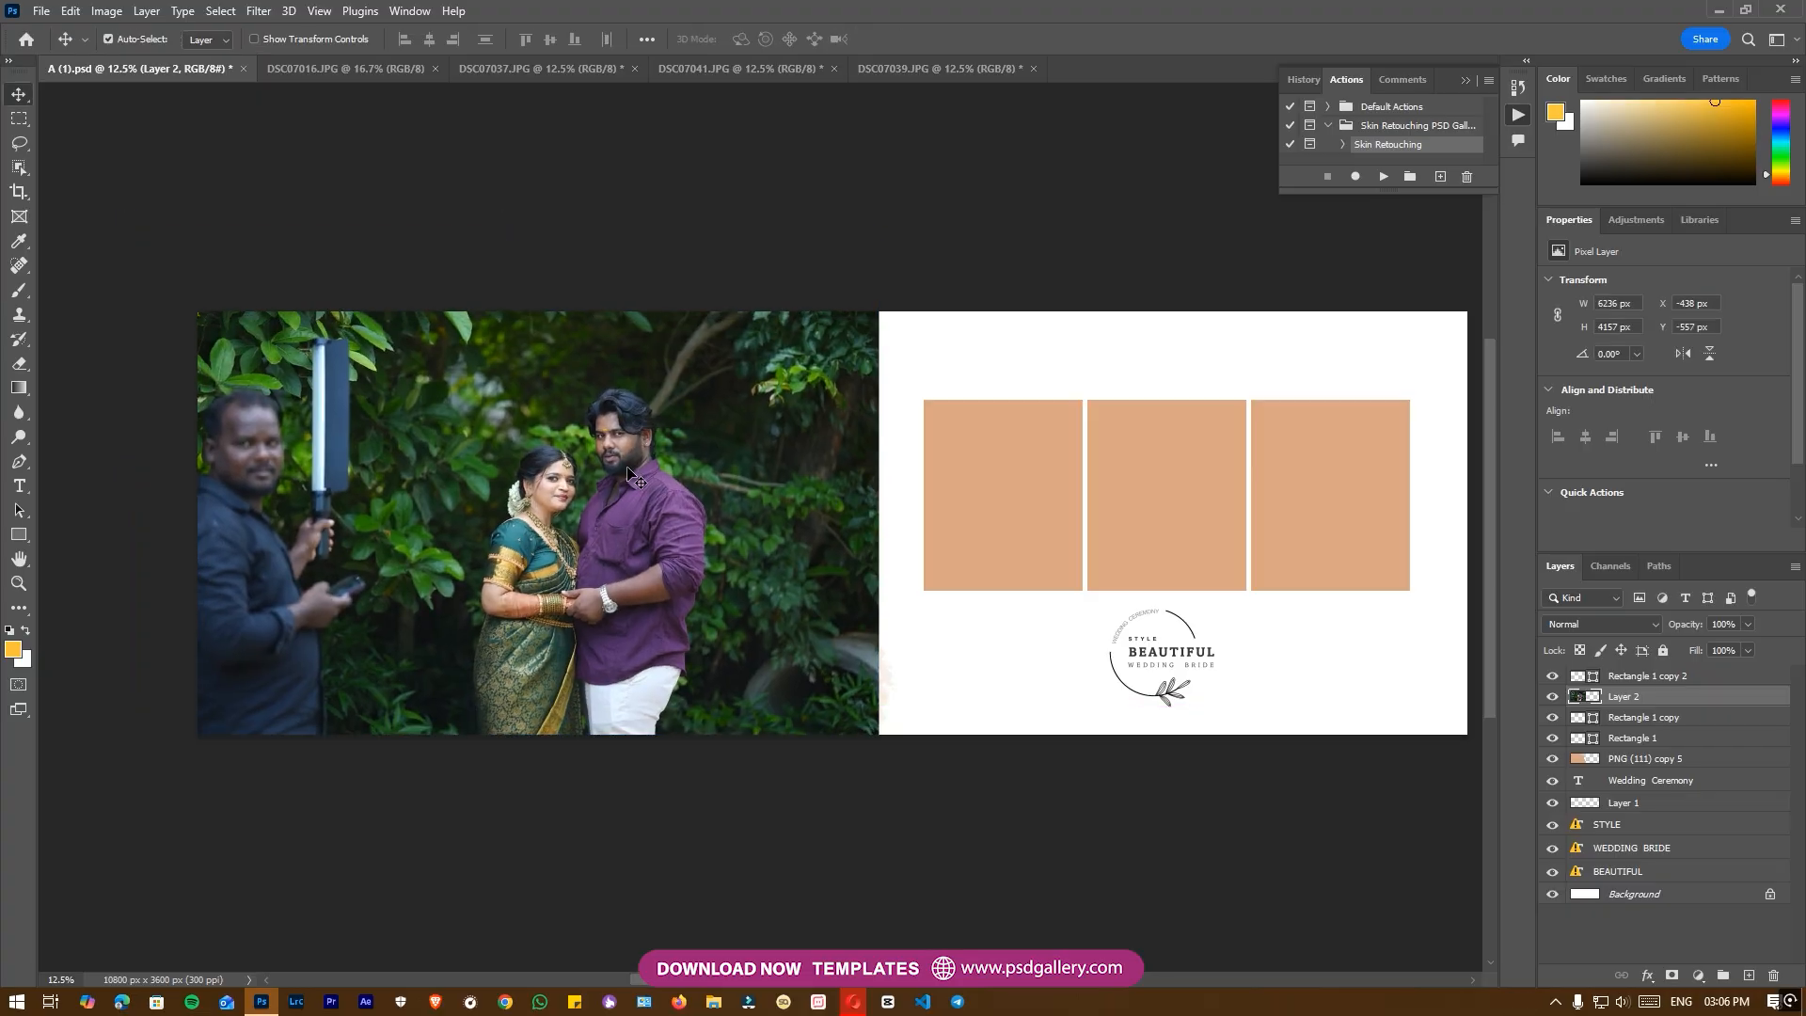
Place the couple photo layer directly above PNG (111) copy 5 and clip it to that brush-edged shape.
key(ctrl+alt+g)
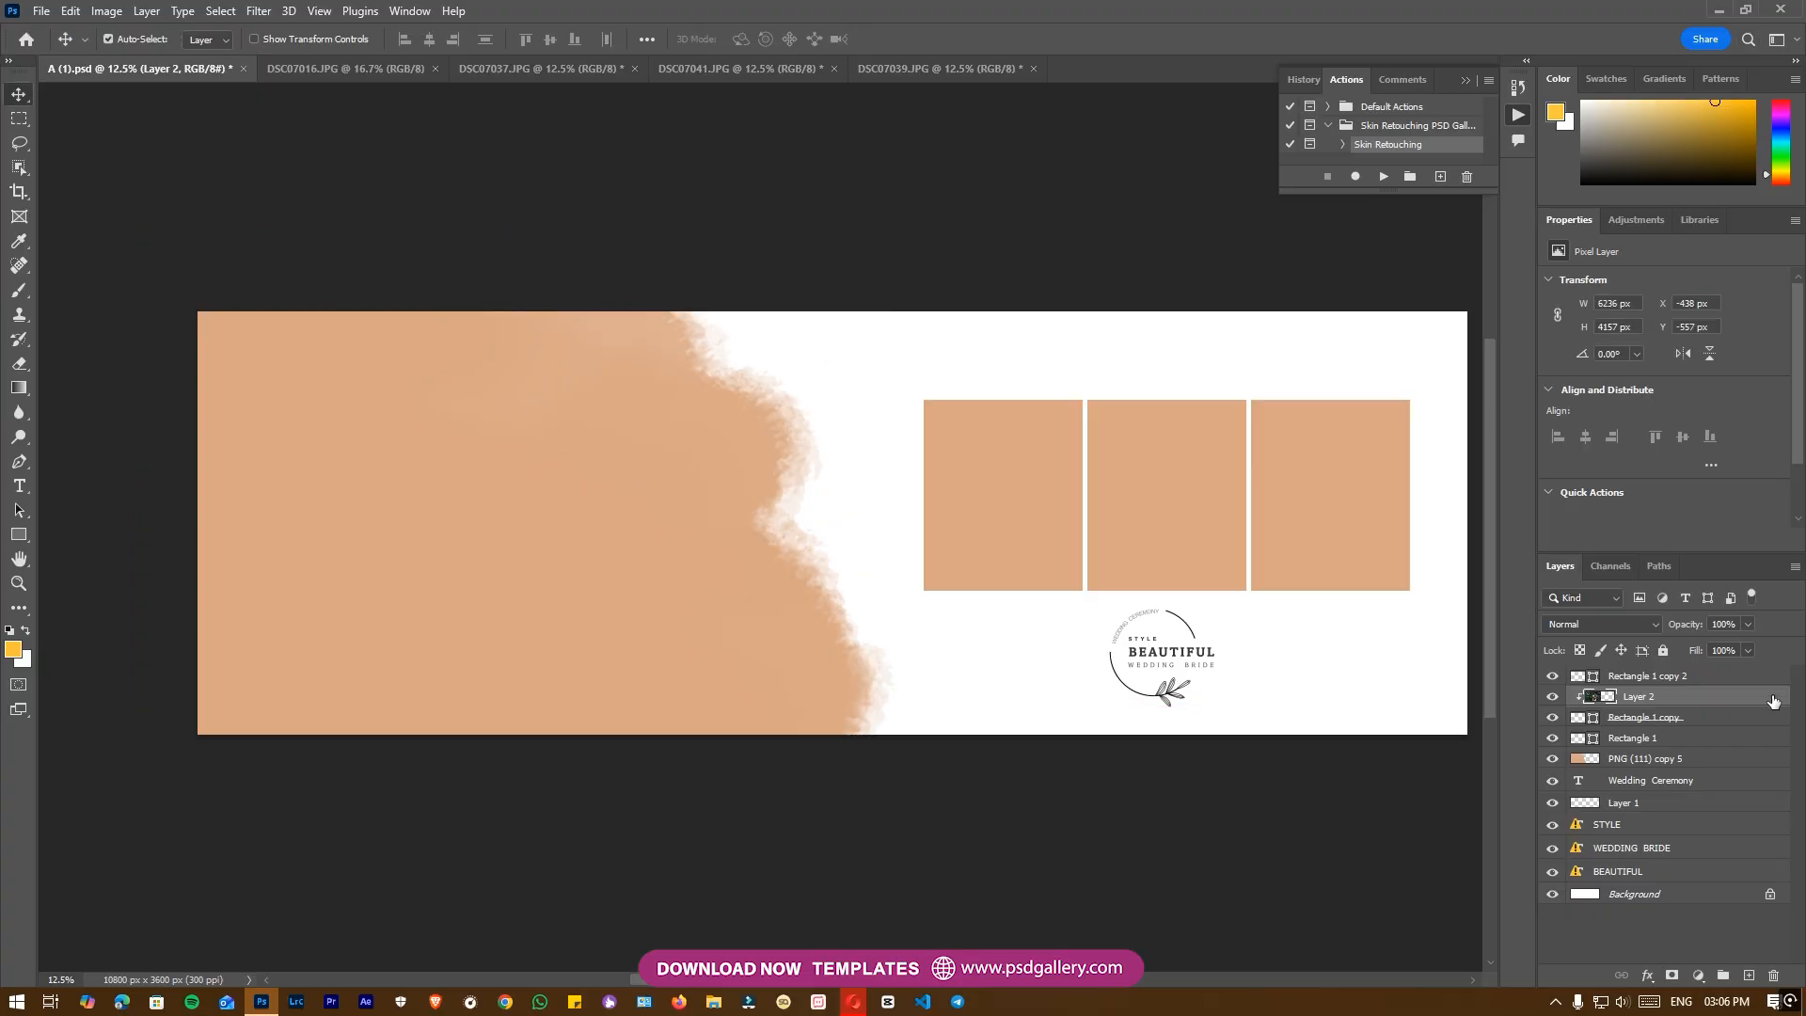
right_click(727, 627)
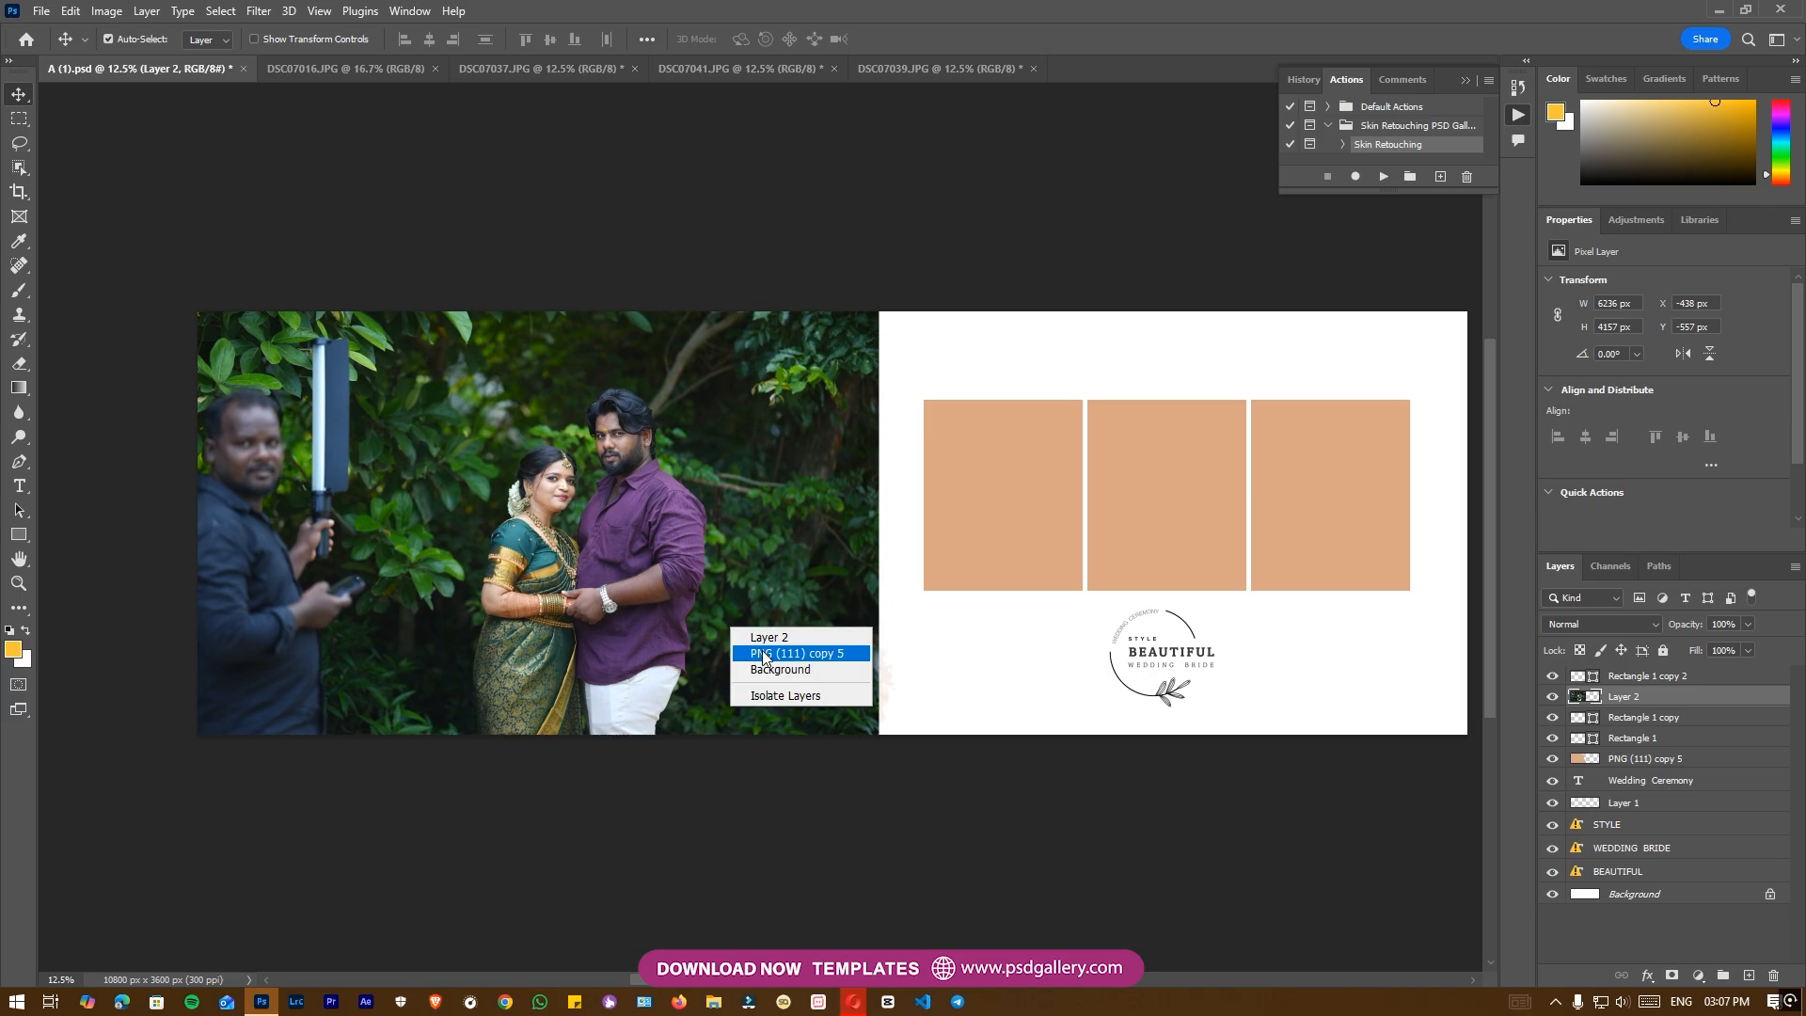
click(835, 655)
drag(1607, 703, 1610, 749)
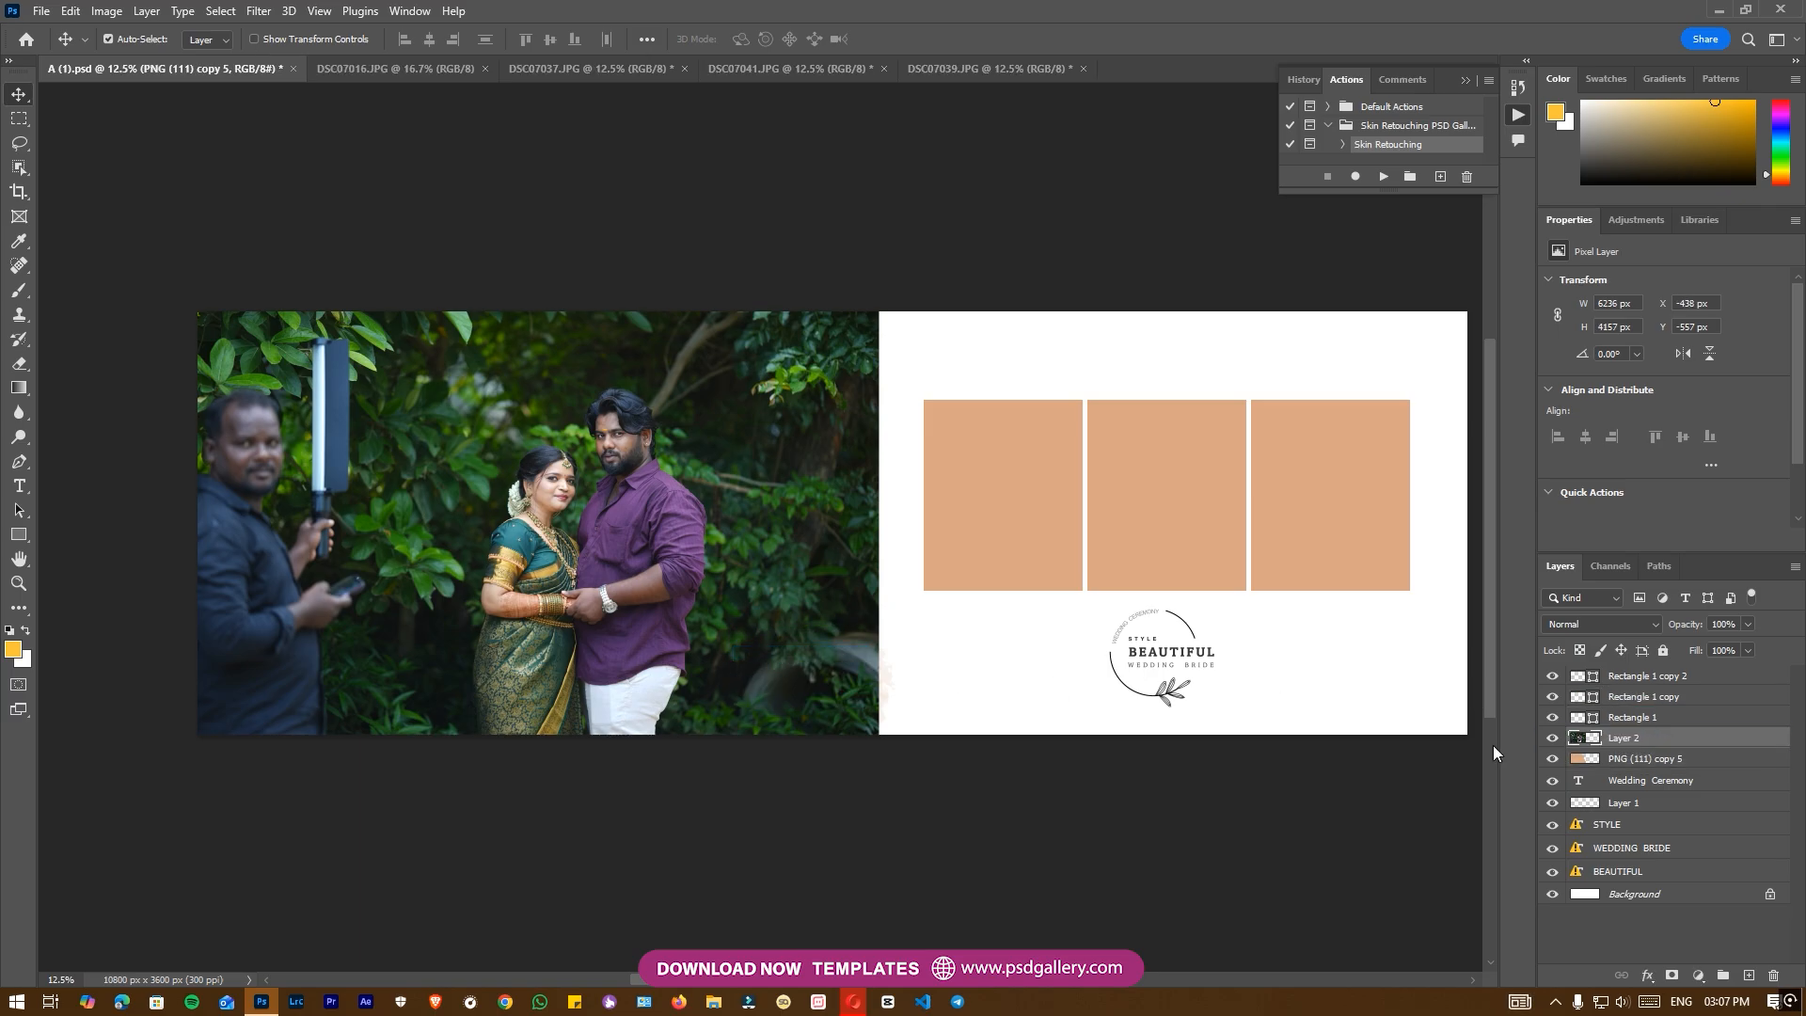
key(ctrl+alt+g)
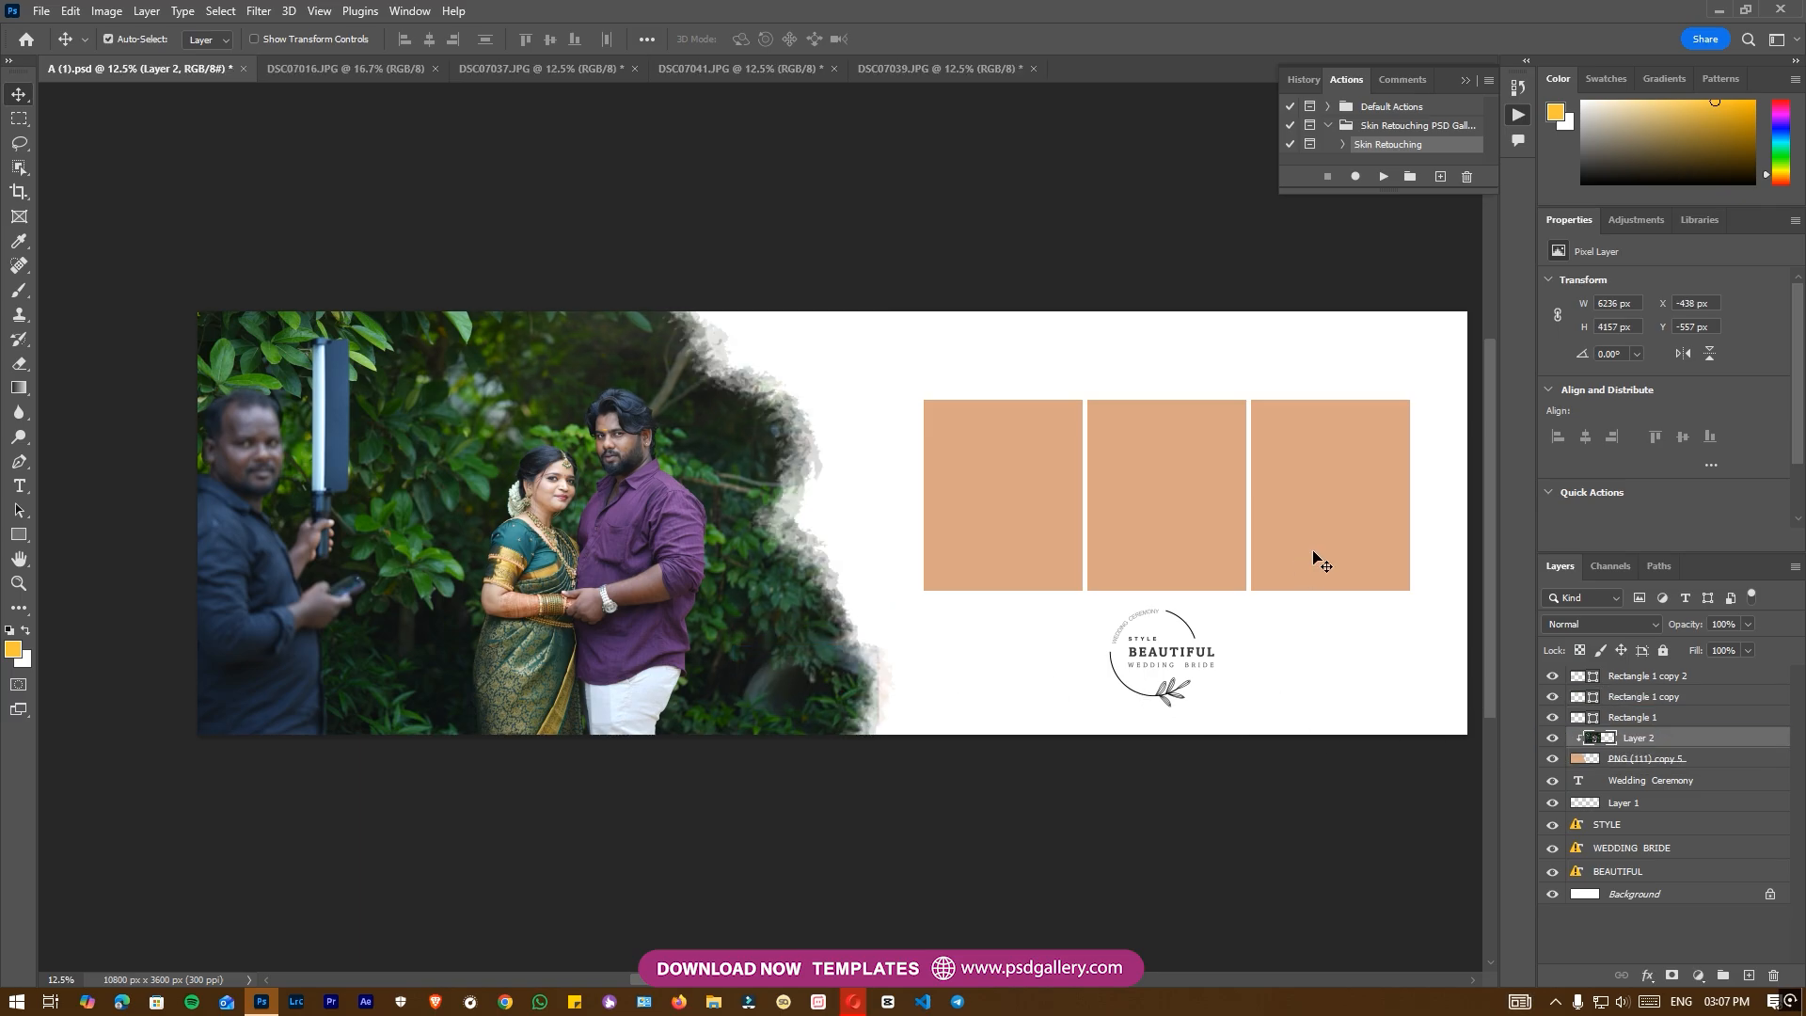
Outline the man holding the light with a closed Pen path and convert the path into a selection.
key(ctrl+plus)
drag(758, 582, 967, 611)
right_click(780, 609)
click(832, 621)
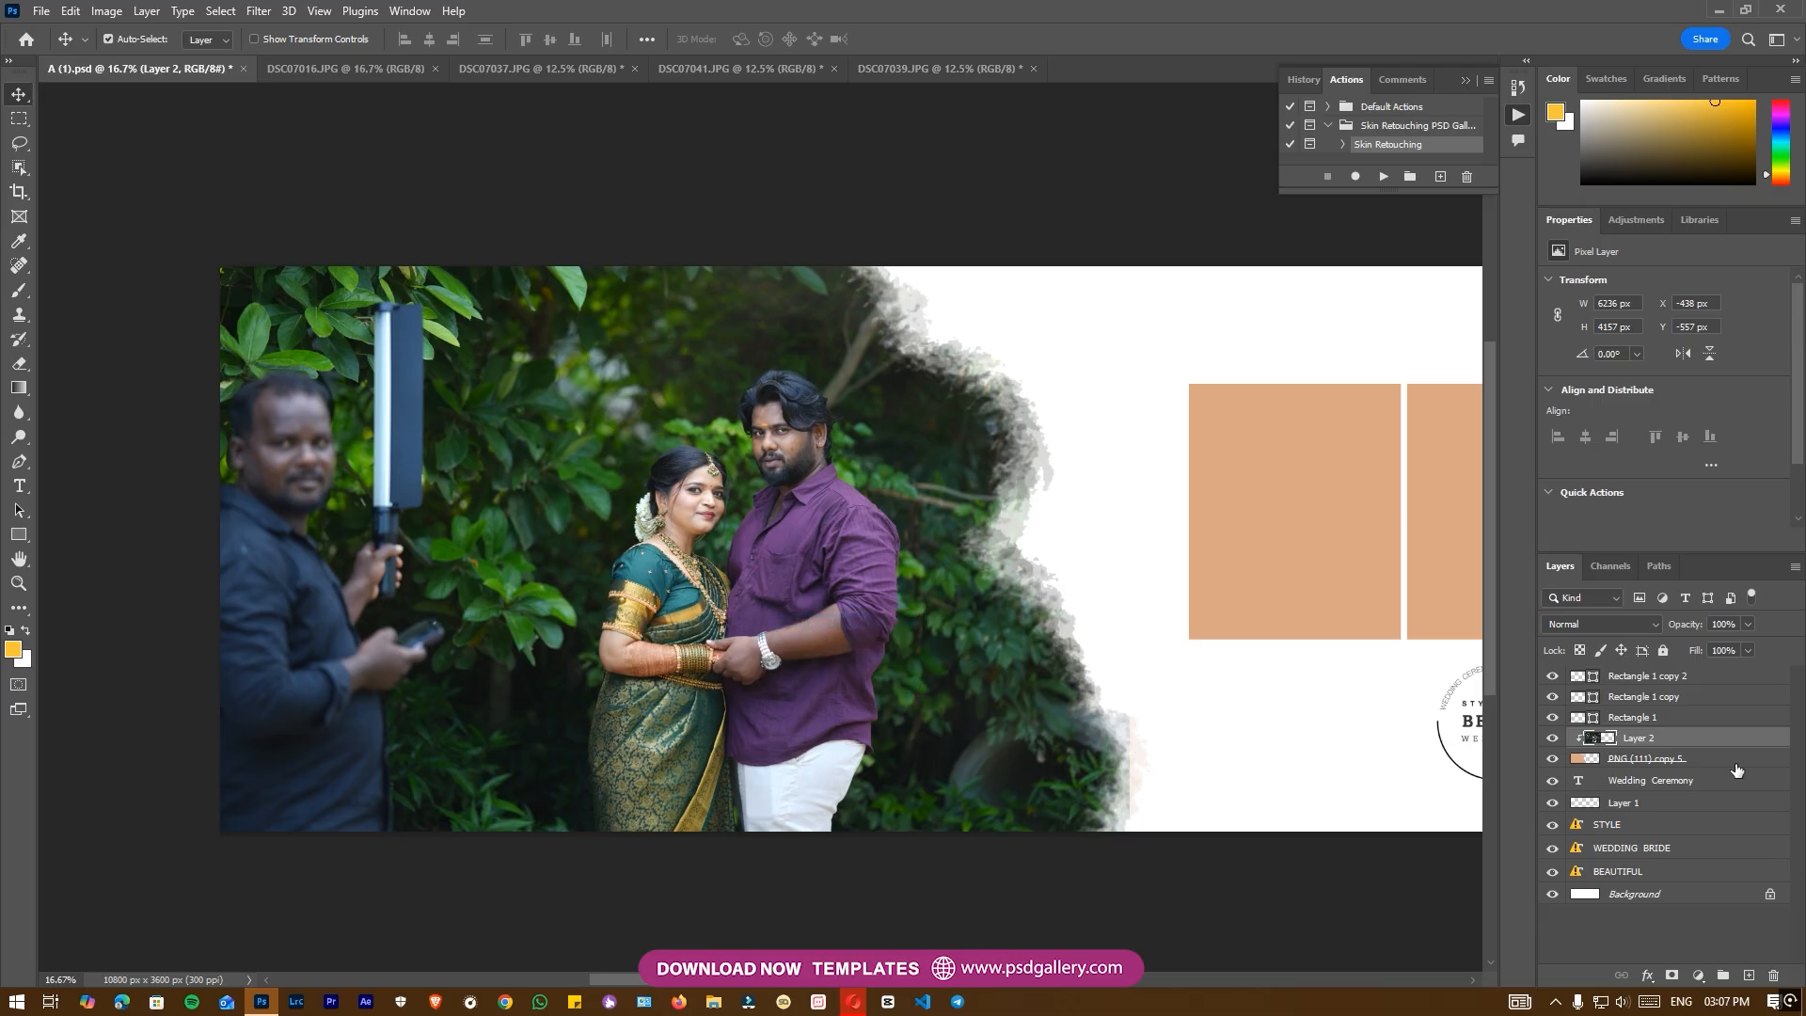
right_click(555, 659)
key(Escape)
key(p)
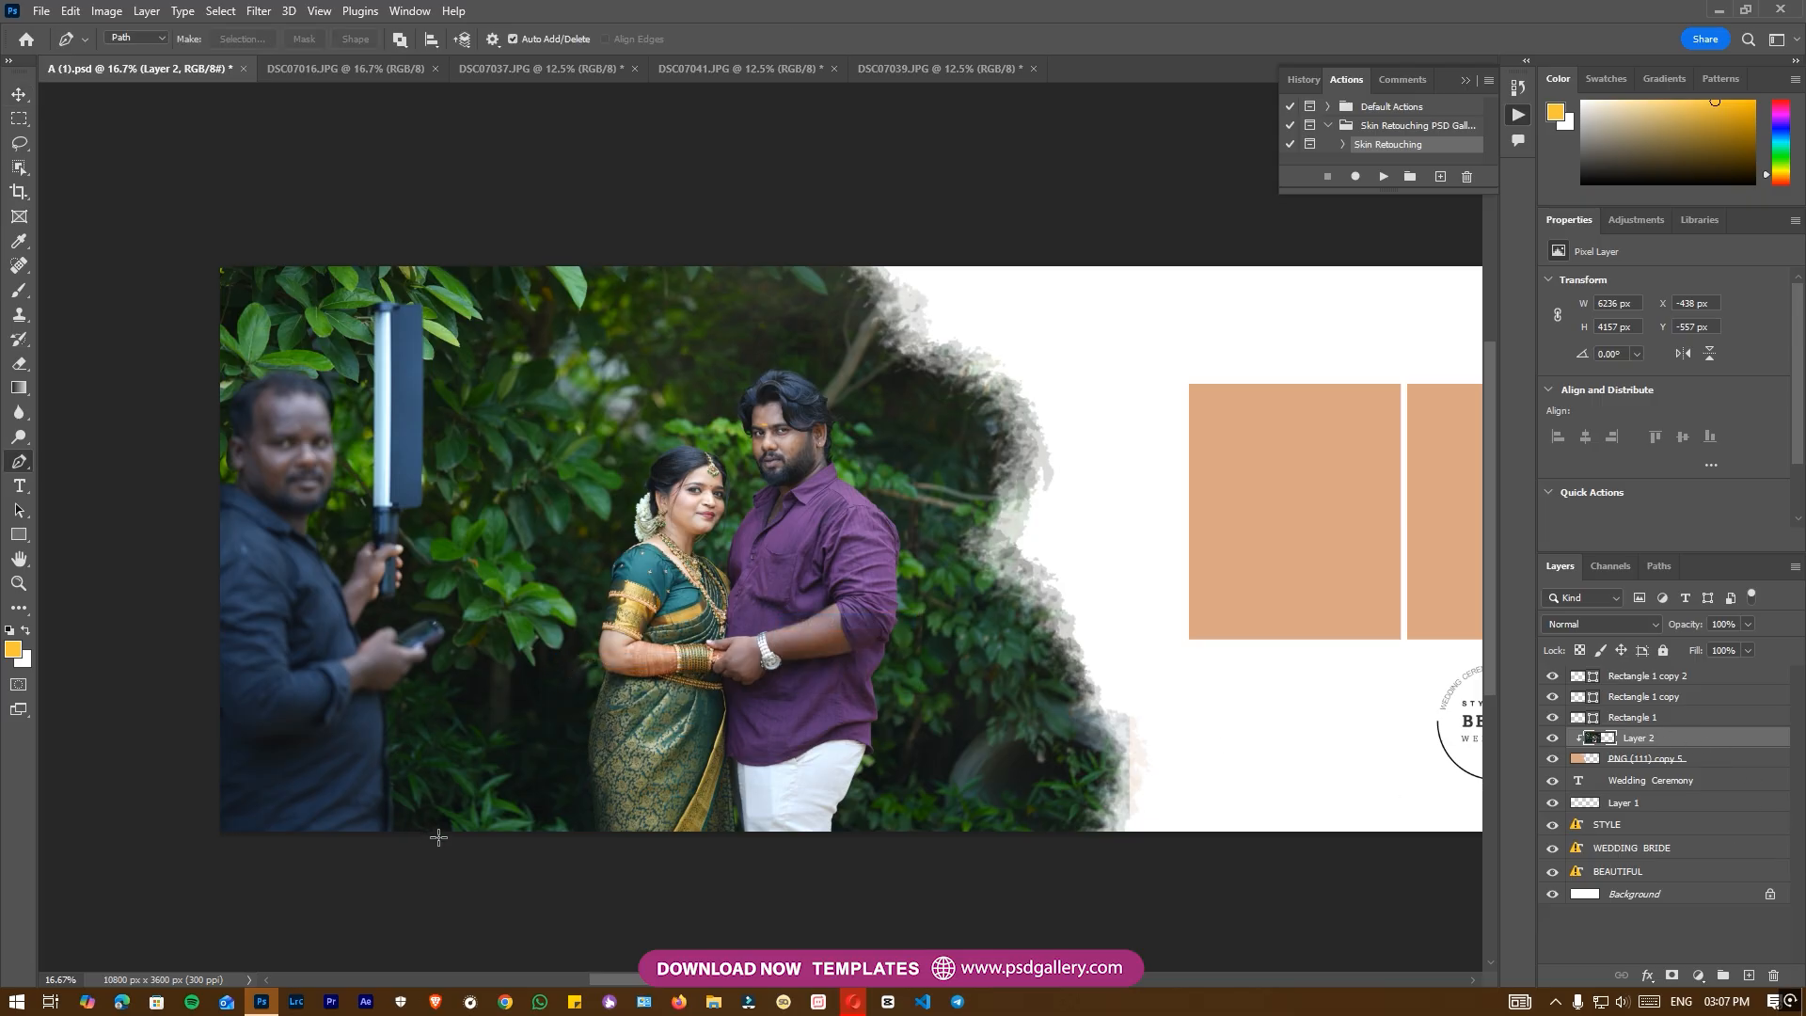
drag(430, 789, 428, 780)
drag(444, 688, 459, 597)
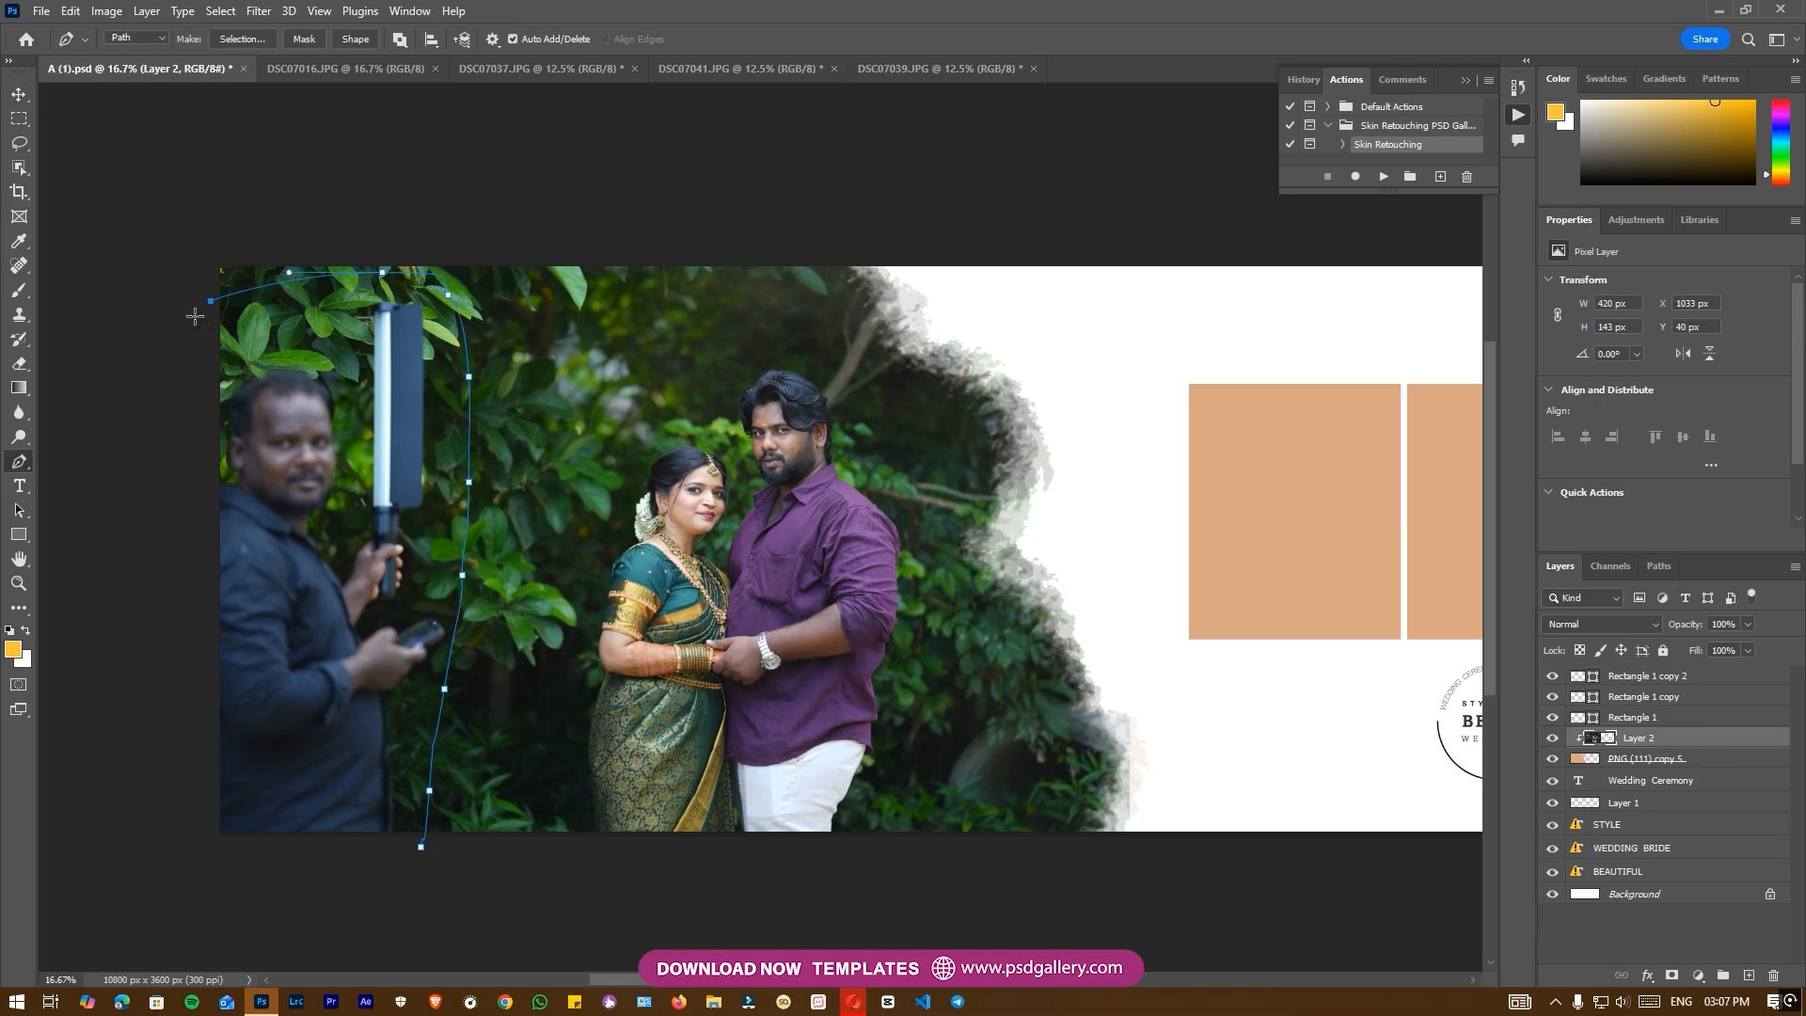
drag(129, 526, 126, 565)
drag(128, 742, 157, 821)
drag(268, 874, 280, 879)
click(406, 856)
key(ctrl+Return)
Fill the selected area around the man with Content-Aware at 100% opacity, then deselect.
drag(510, 671, 253, 681)
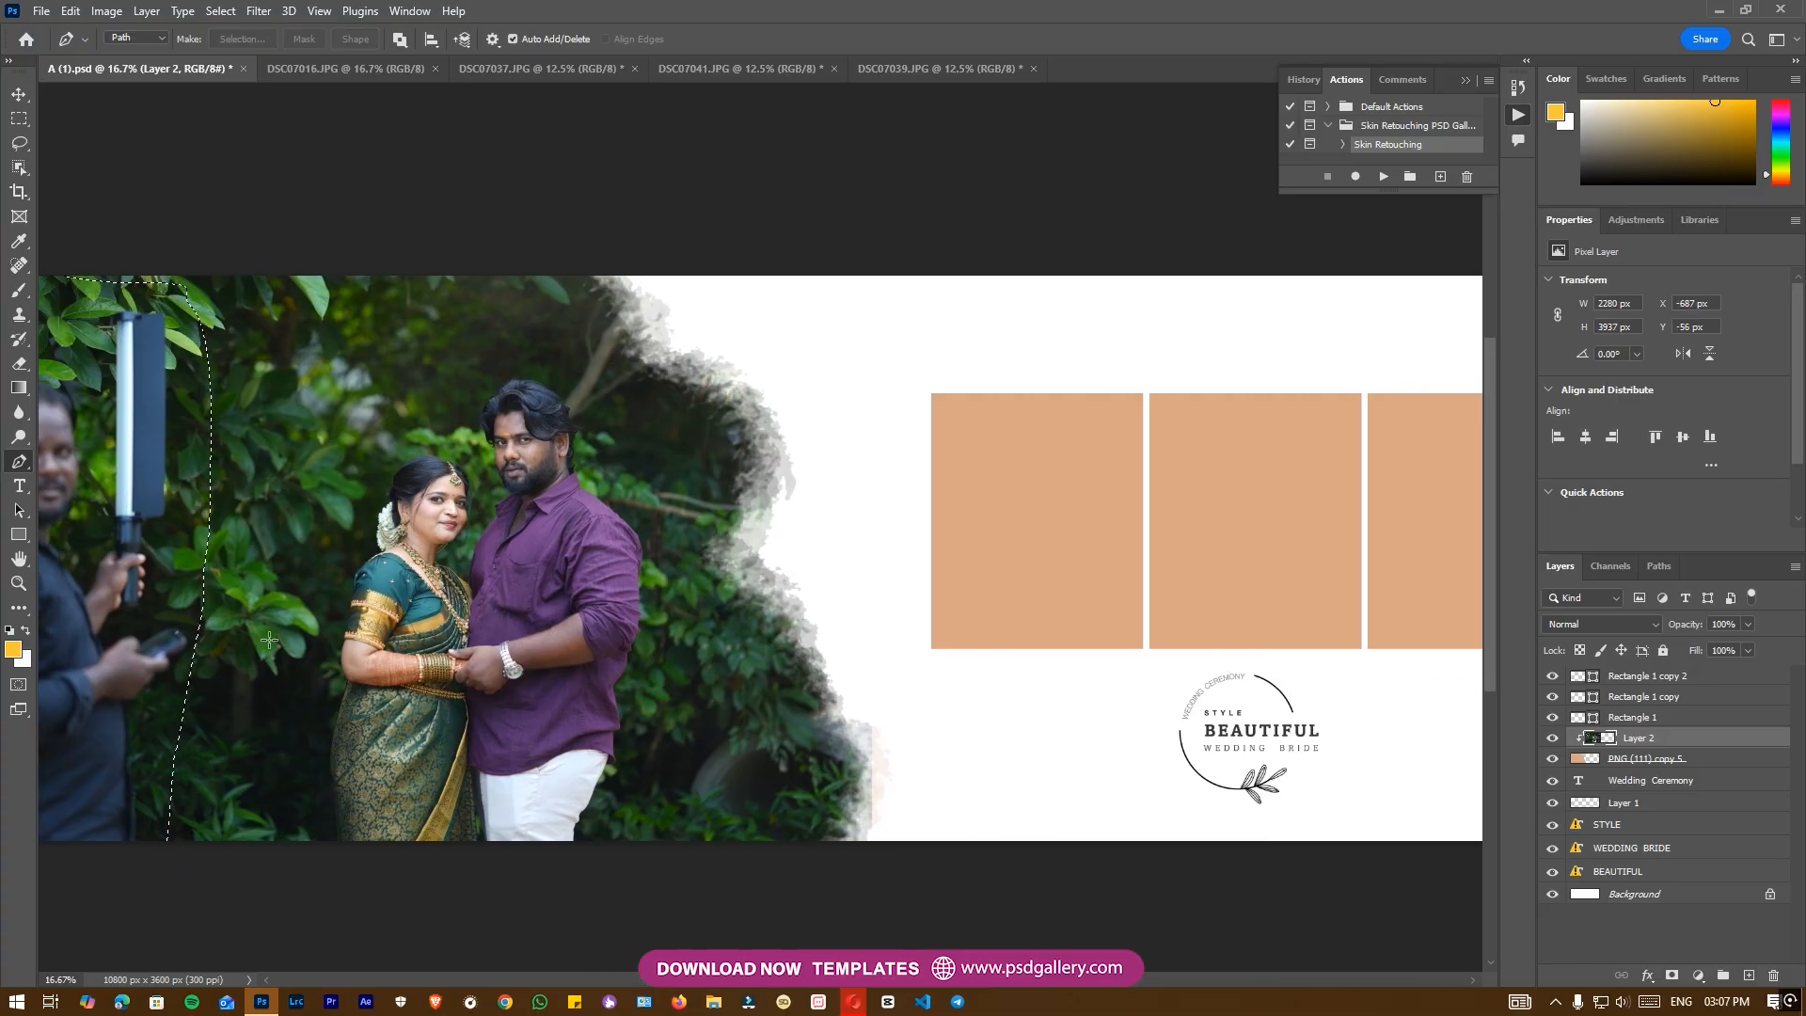
key(m)
right_click(96, 302)
click(169, 531)
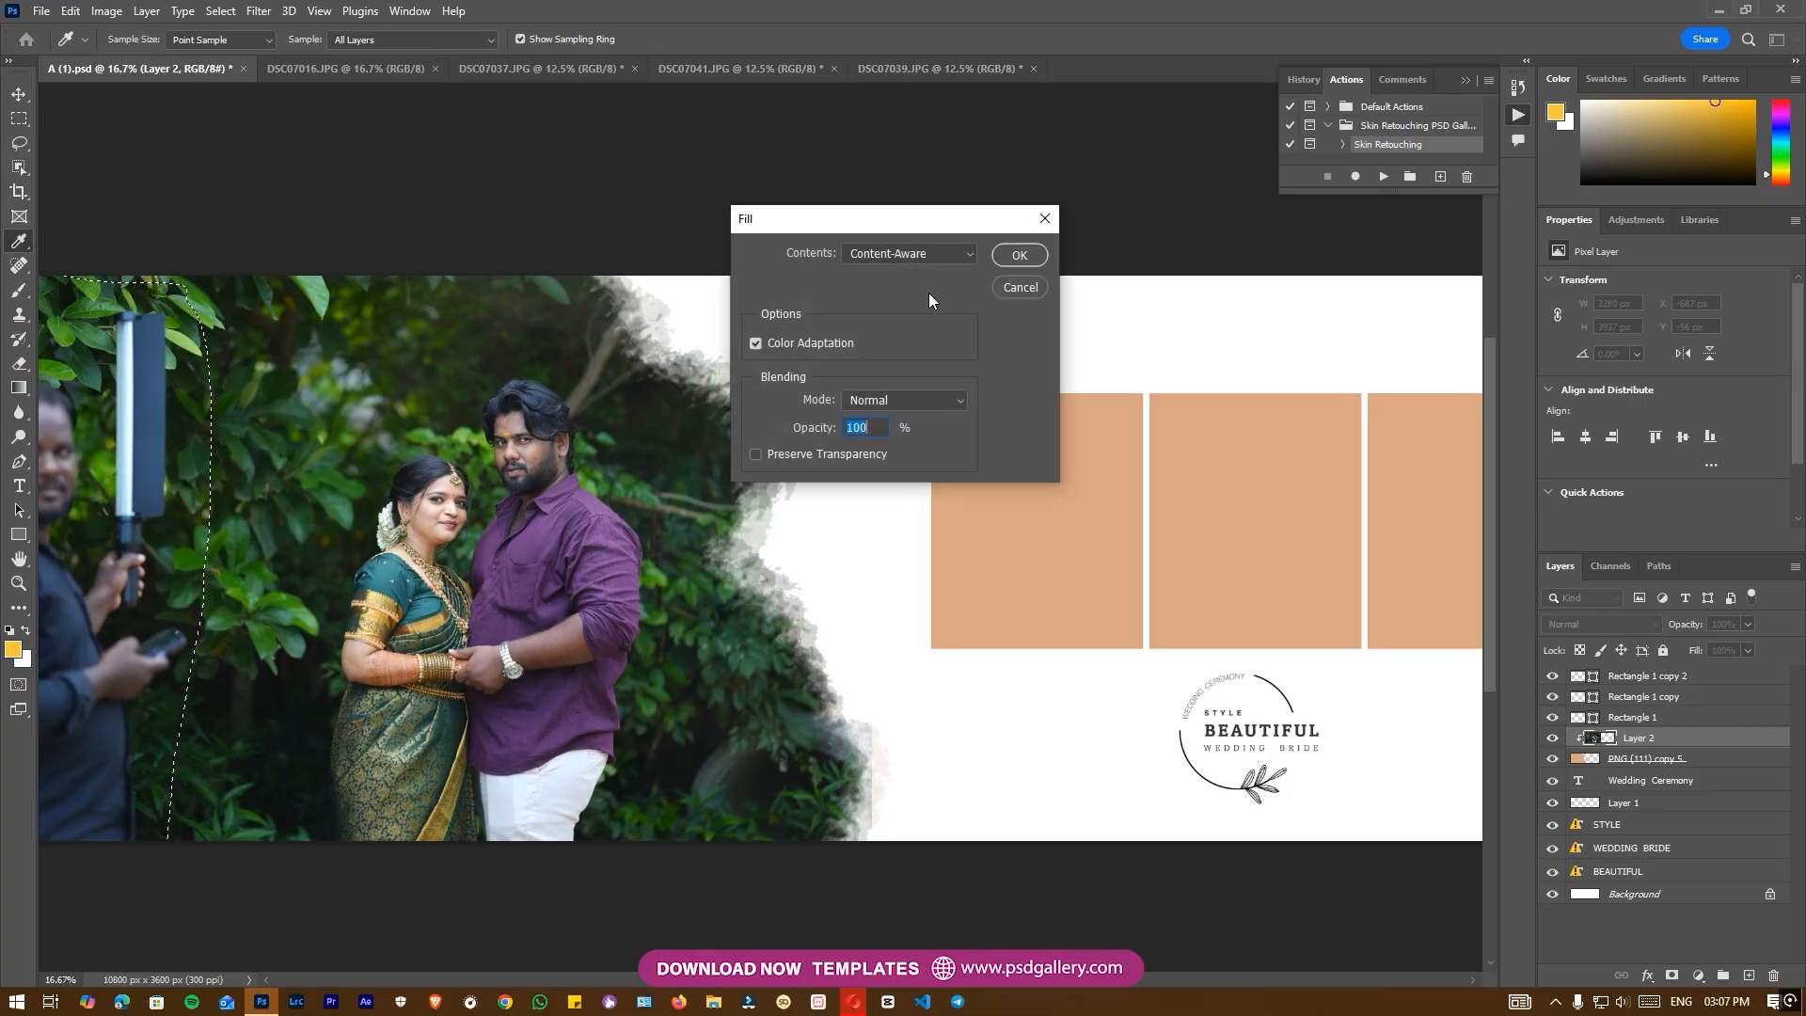
click(1018, 257)
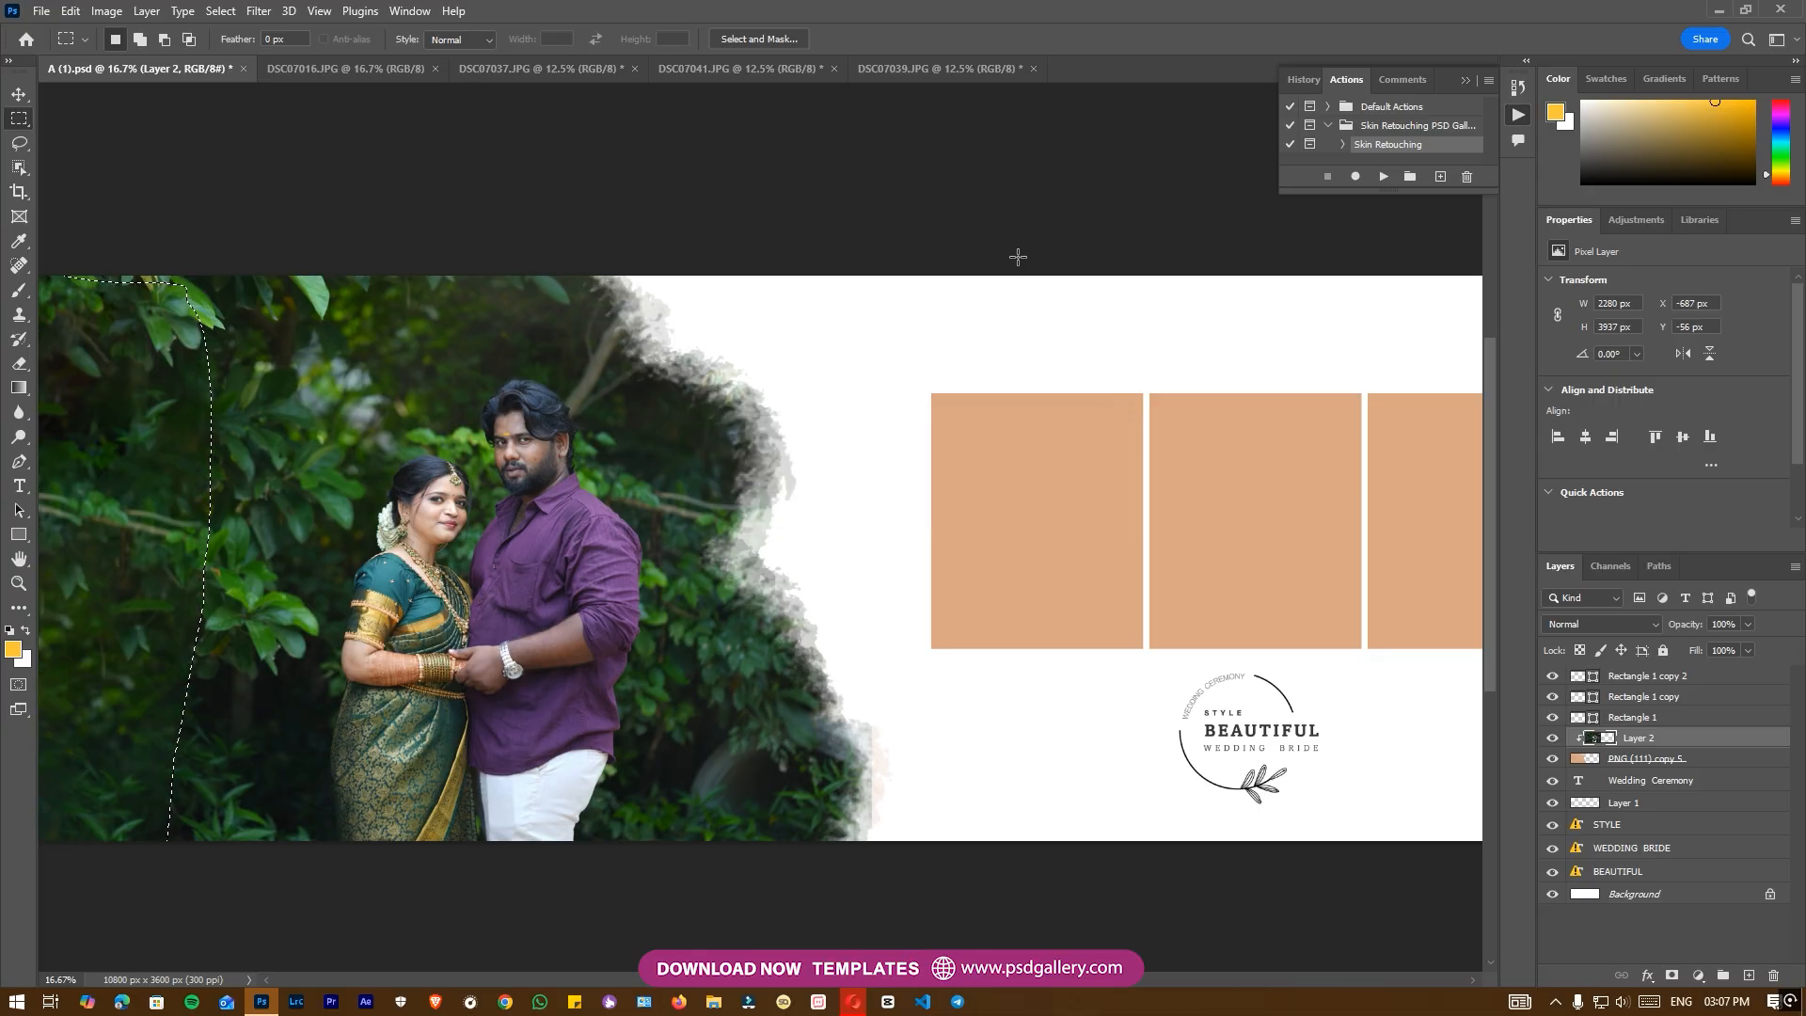
key(ctrl+d)
Scale the couple photo to about 108.9% and reposition it so the couple fills more of the brush shape.
drag(495, 520, 683, 571)
key(v)
key(ctrl+t)
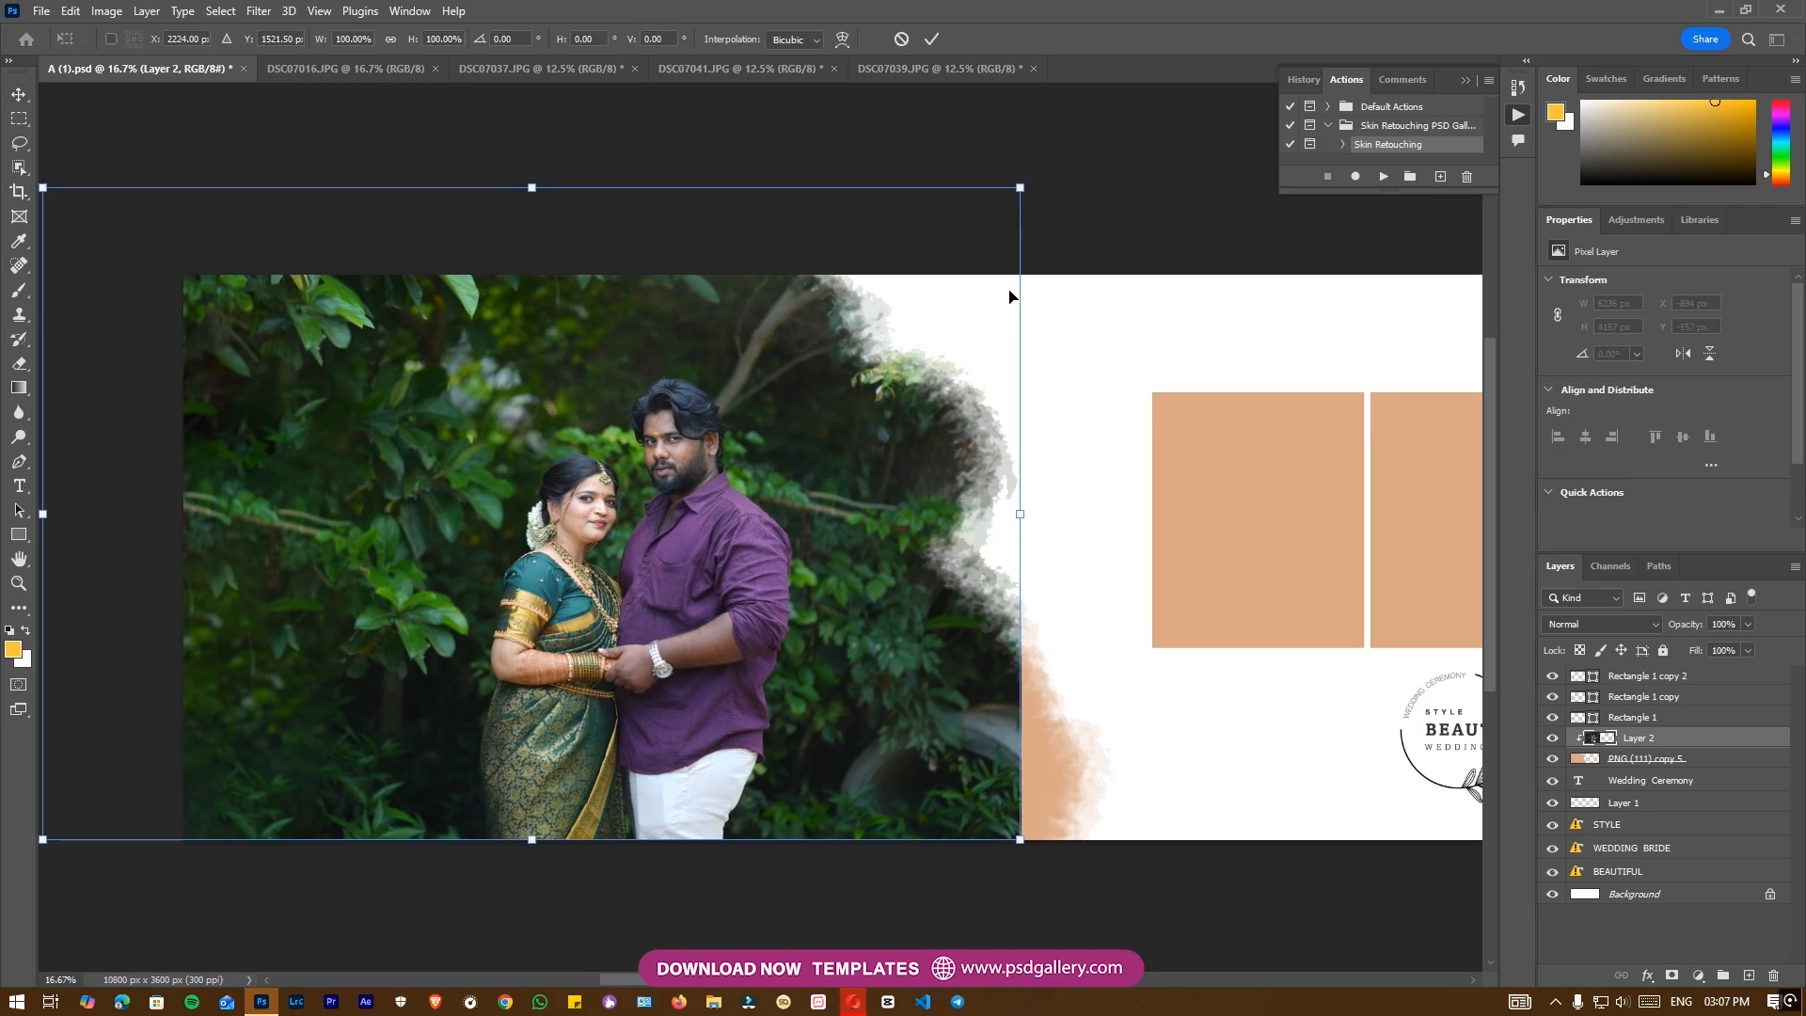
drag(1017, 192, 1050, 169)
mouse_move(812, 373)
mouse_down()
mouse_move(779, 379)
mouse_move(811, 383)
mouse_up()
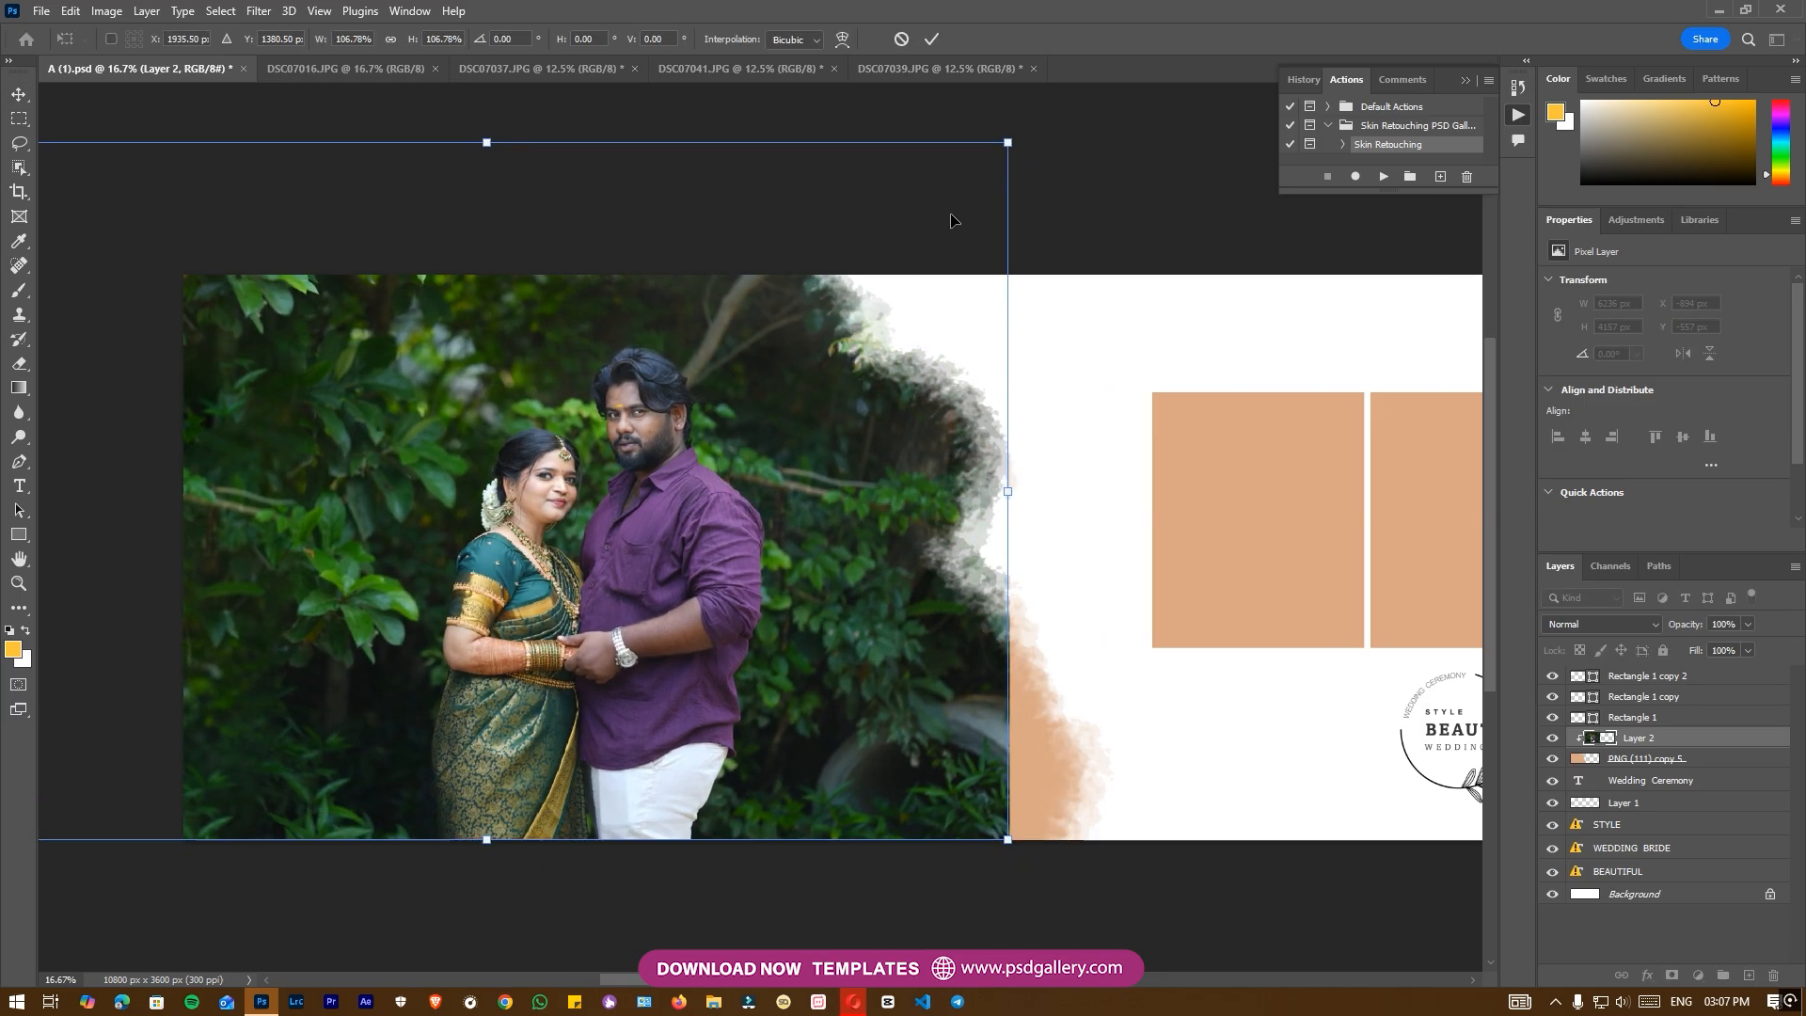
drag(1006, 144, 1100, 84)
mouse_move(897, 313)
mouse_down()
mouse_move(879, 320)
mouse_move(903, 322)
mouse_up()
drag(1081, 95, 983, 124)
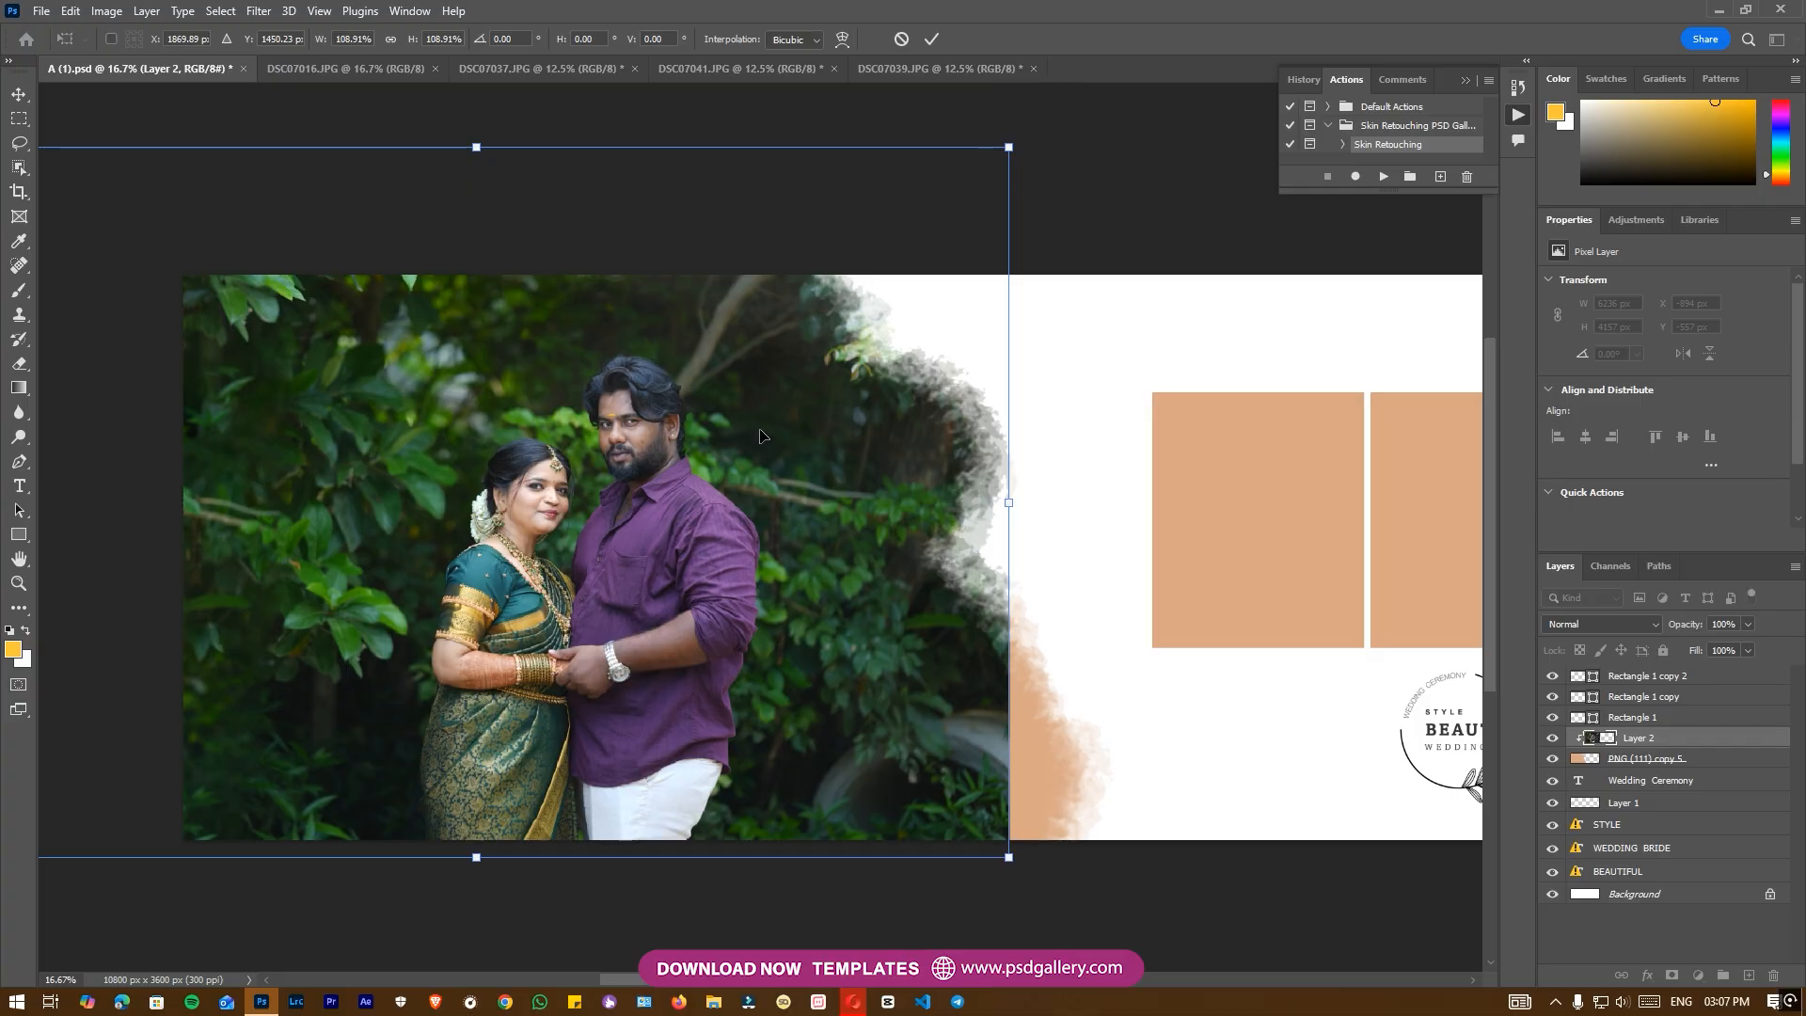
drag(762, 449, 760, 431)
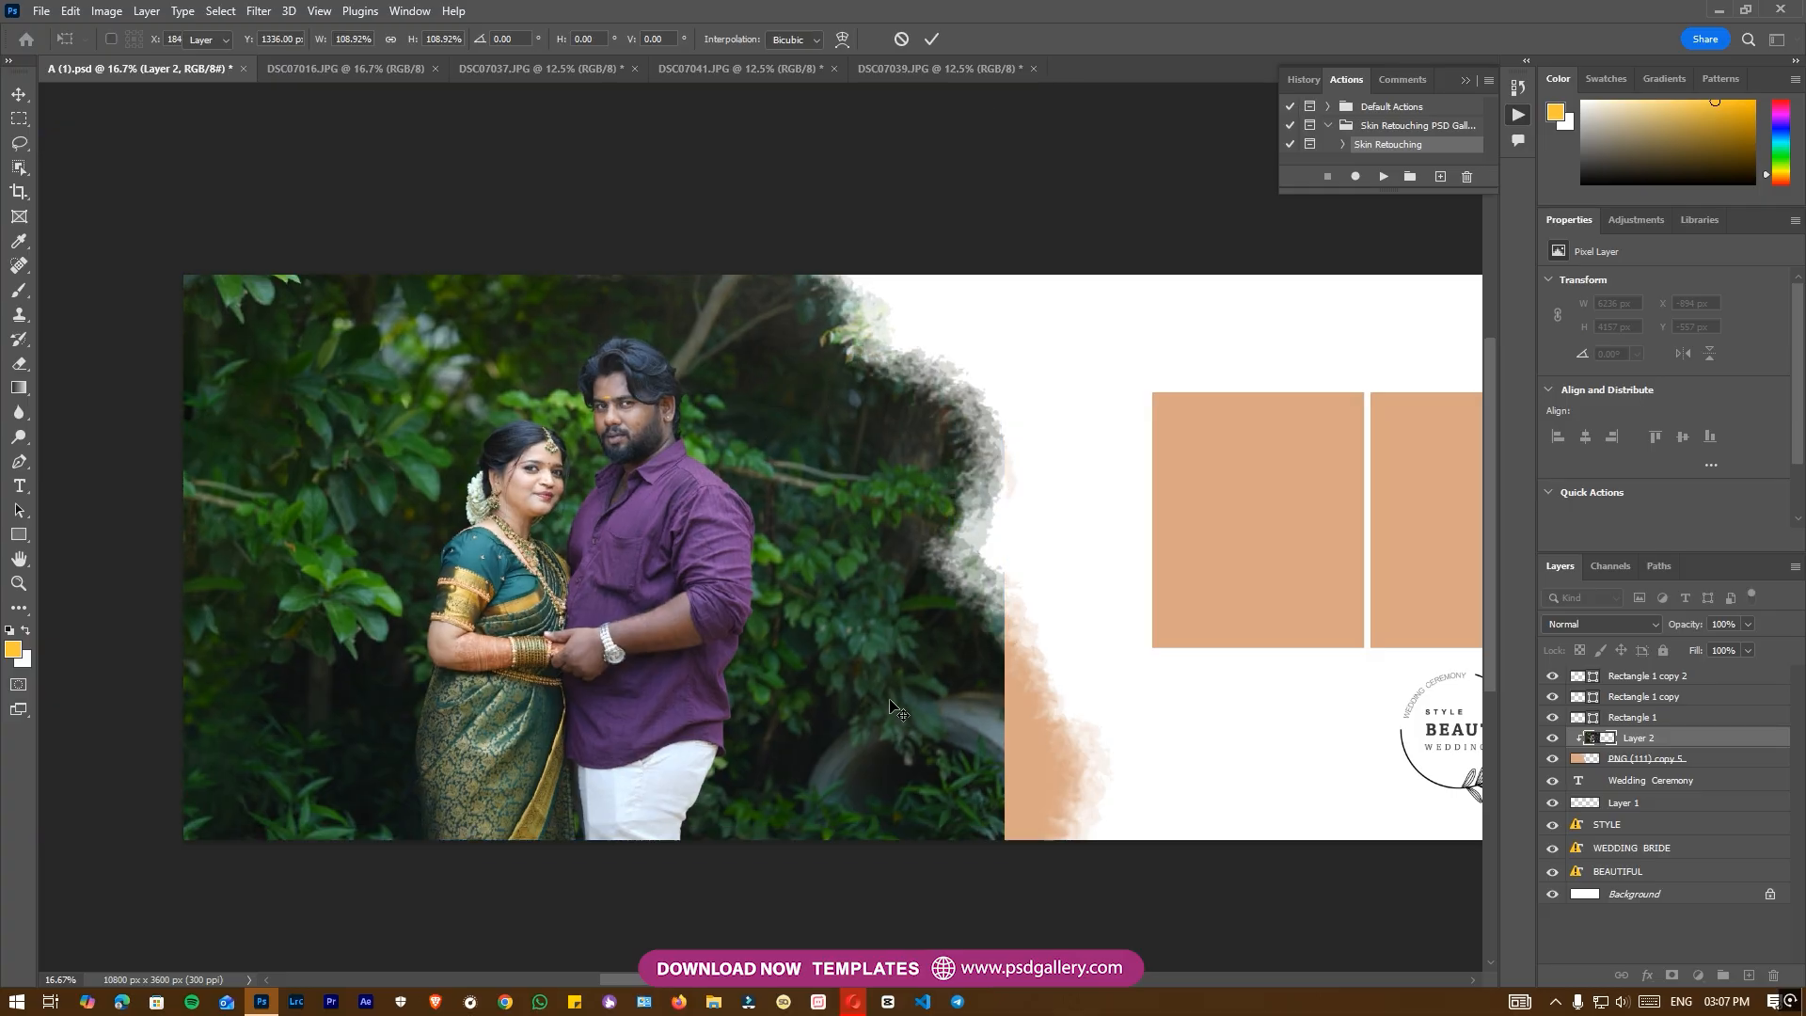
key(Return)
Draw a closed Pen path around the couple photo's right edge and the uncovered tan area, and convert it into a selection.
key(p)
drag(1195, 816, 1182, 843)
drag(1110, 898, 1051, 907)
drag(910, 897, 888, 866)
drag(858, 787, 851, 742)
drag(819, 592, 804, 533)
drag(805, 472, 806, 390)
drag(1205, 516, 1219, 583)
drag(1246, 751, 1259, 787)
key(ctrl+Return)
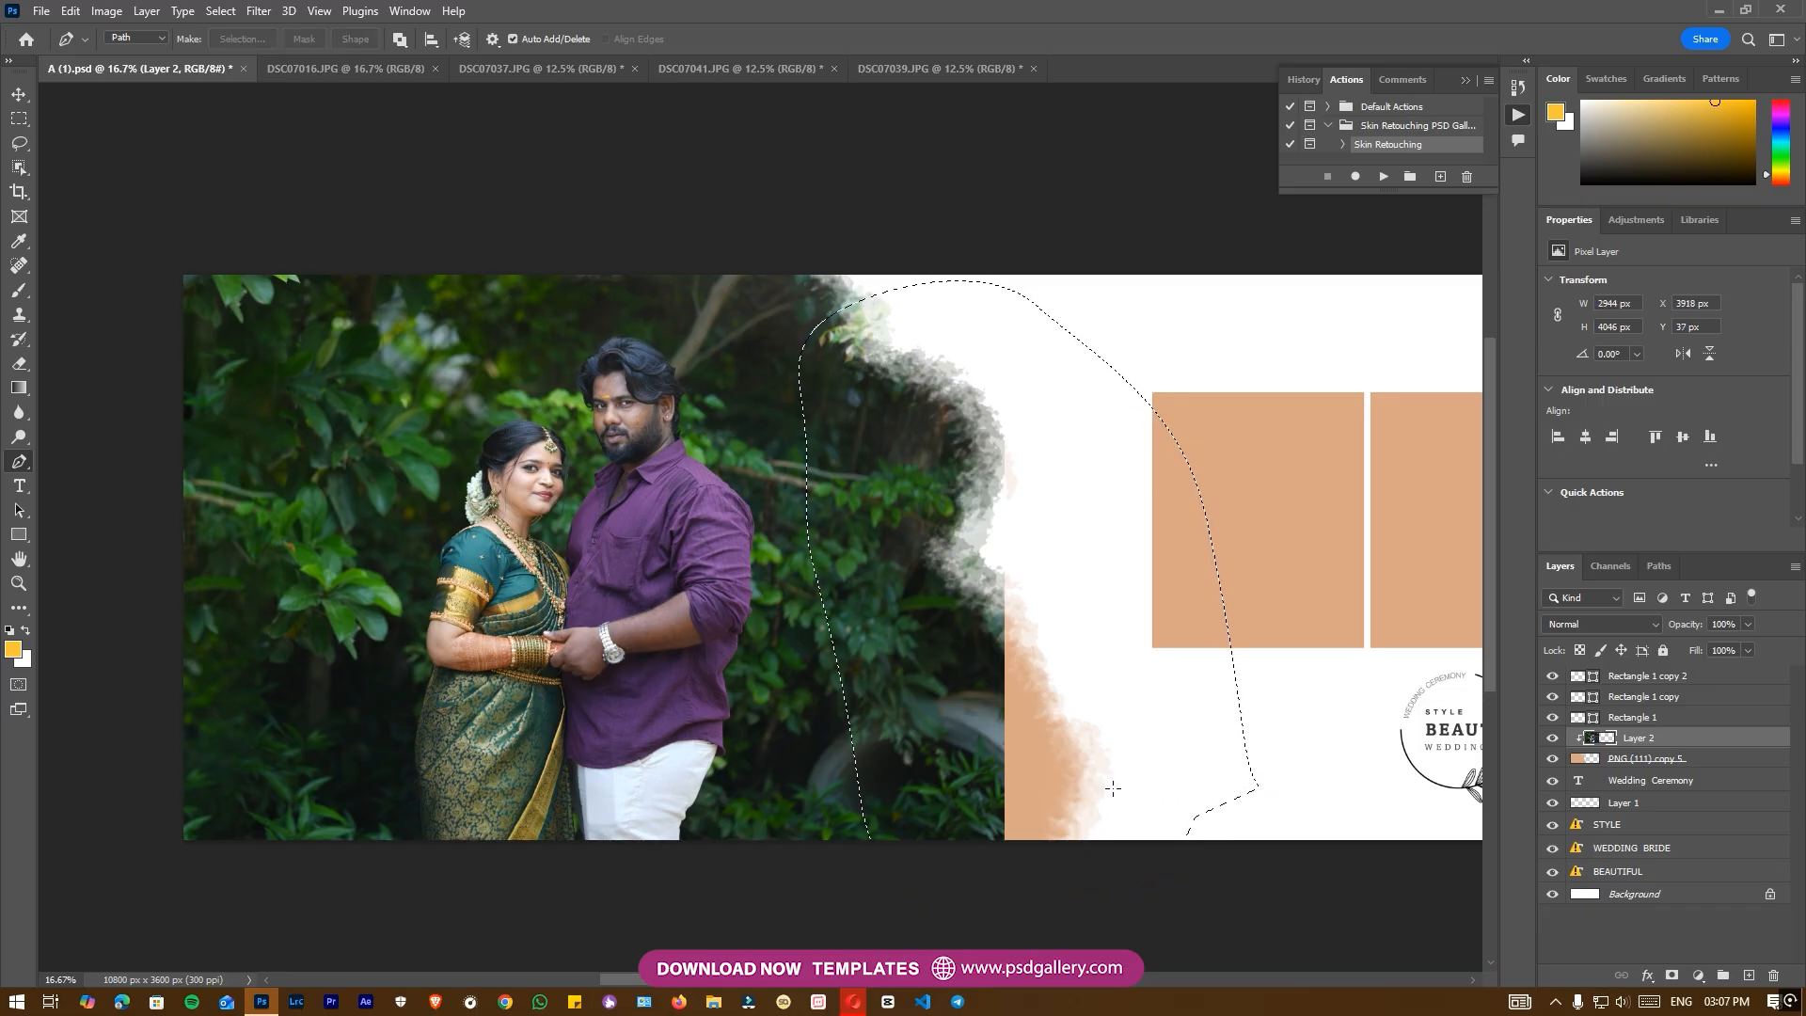
Fill the selected right-edge area with Content-Aware to extend the foliage over the tan gap, then deselect.
key(m)
right_click(918, 587)
click(967, 815)
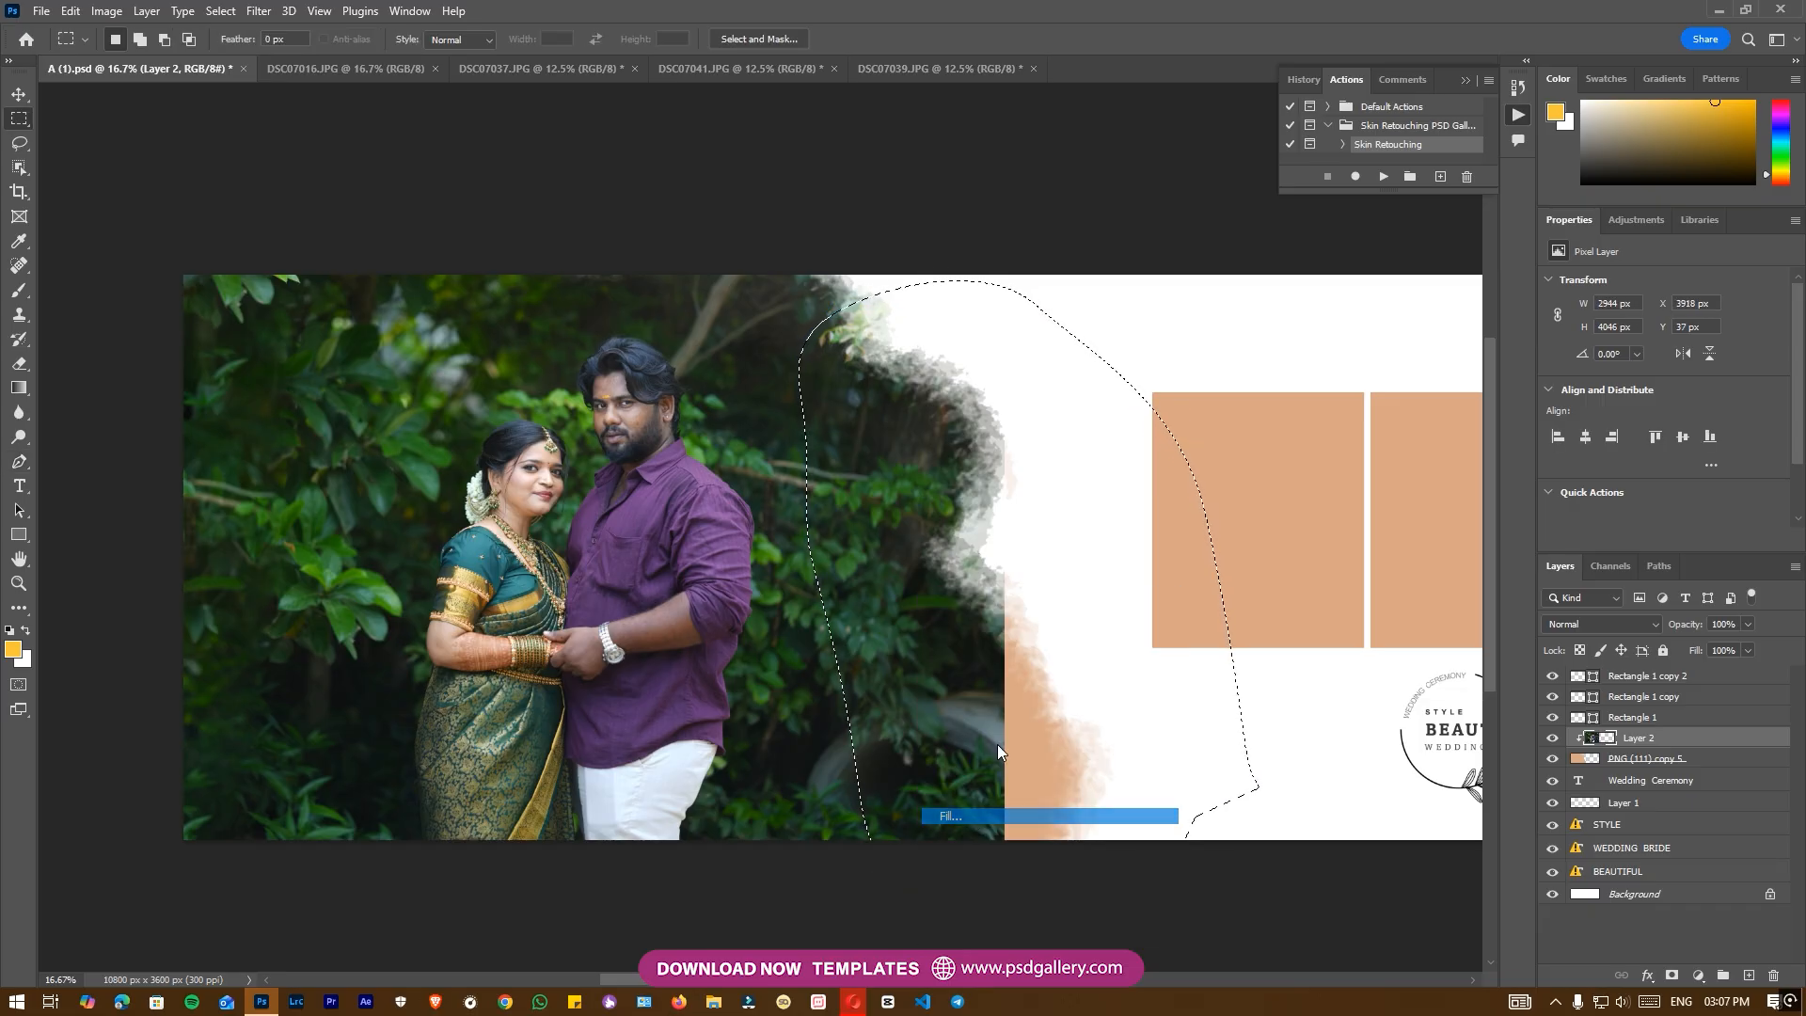
click(1019, 256)
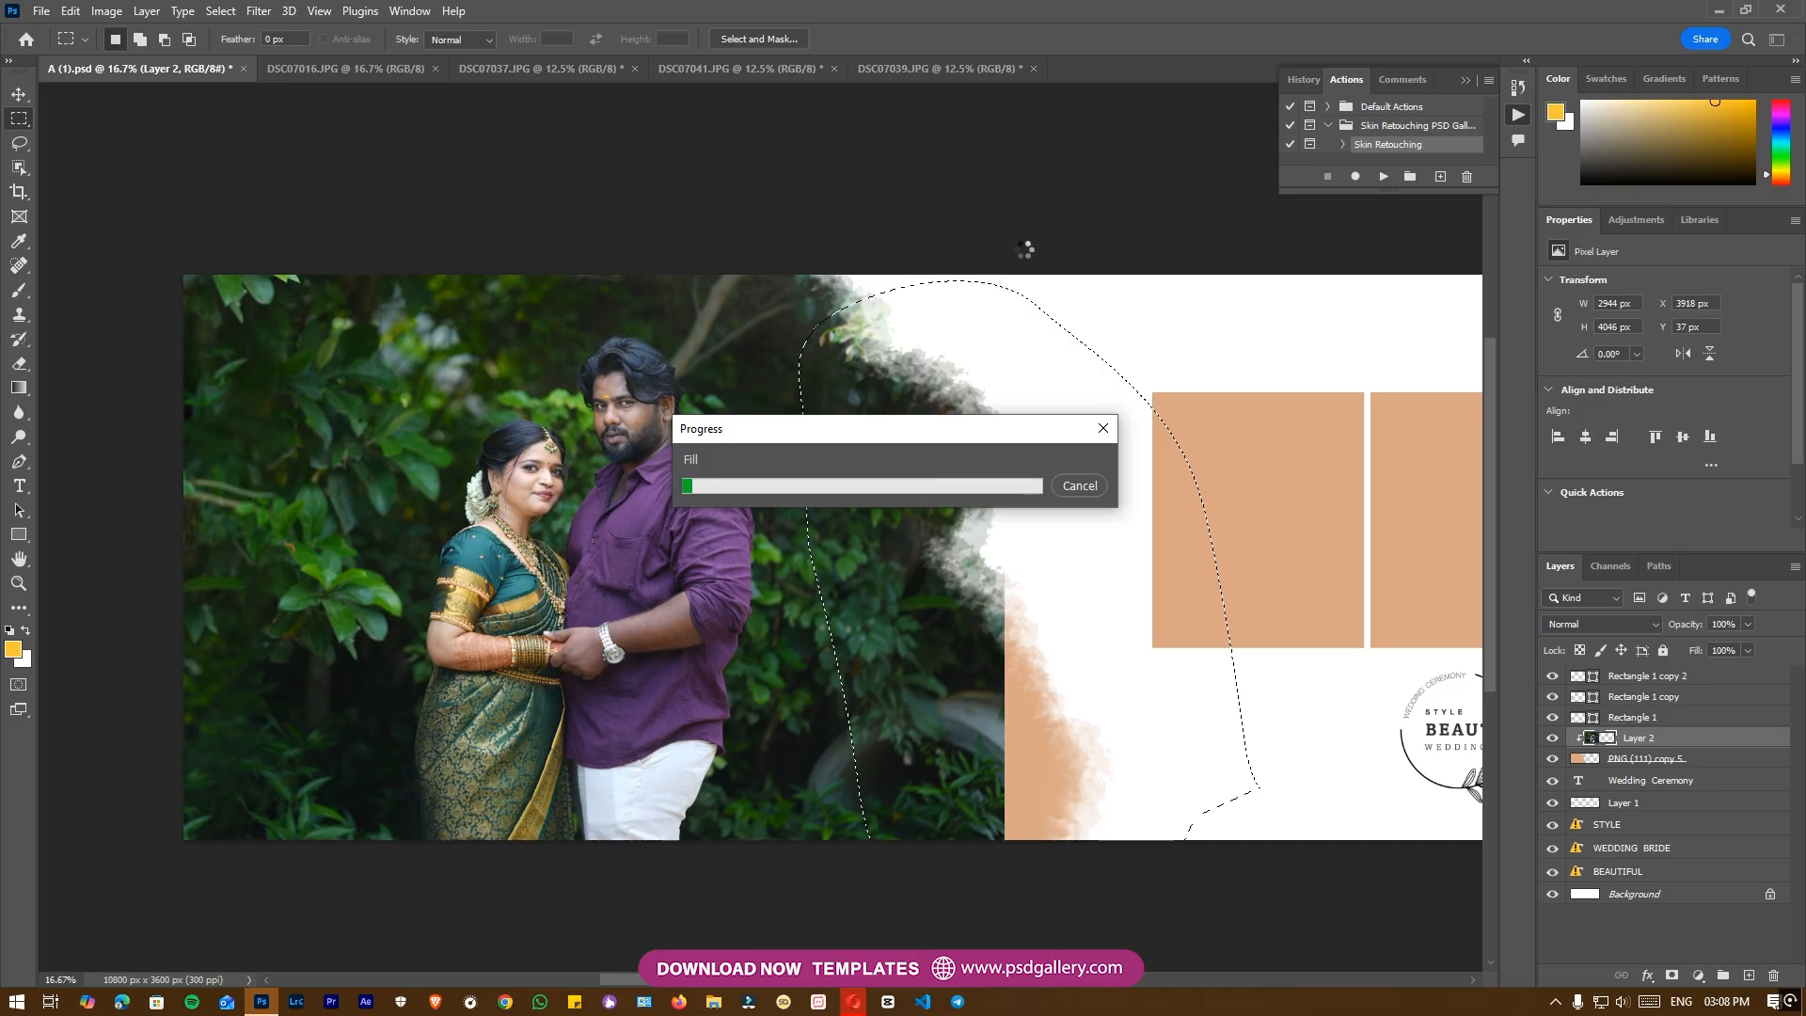
key(ctrl+d)
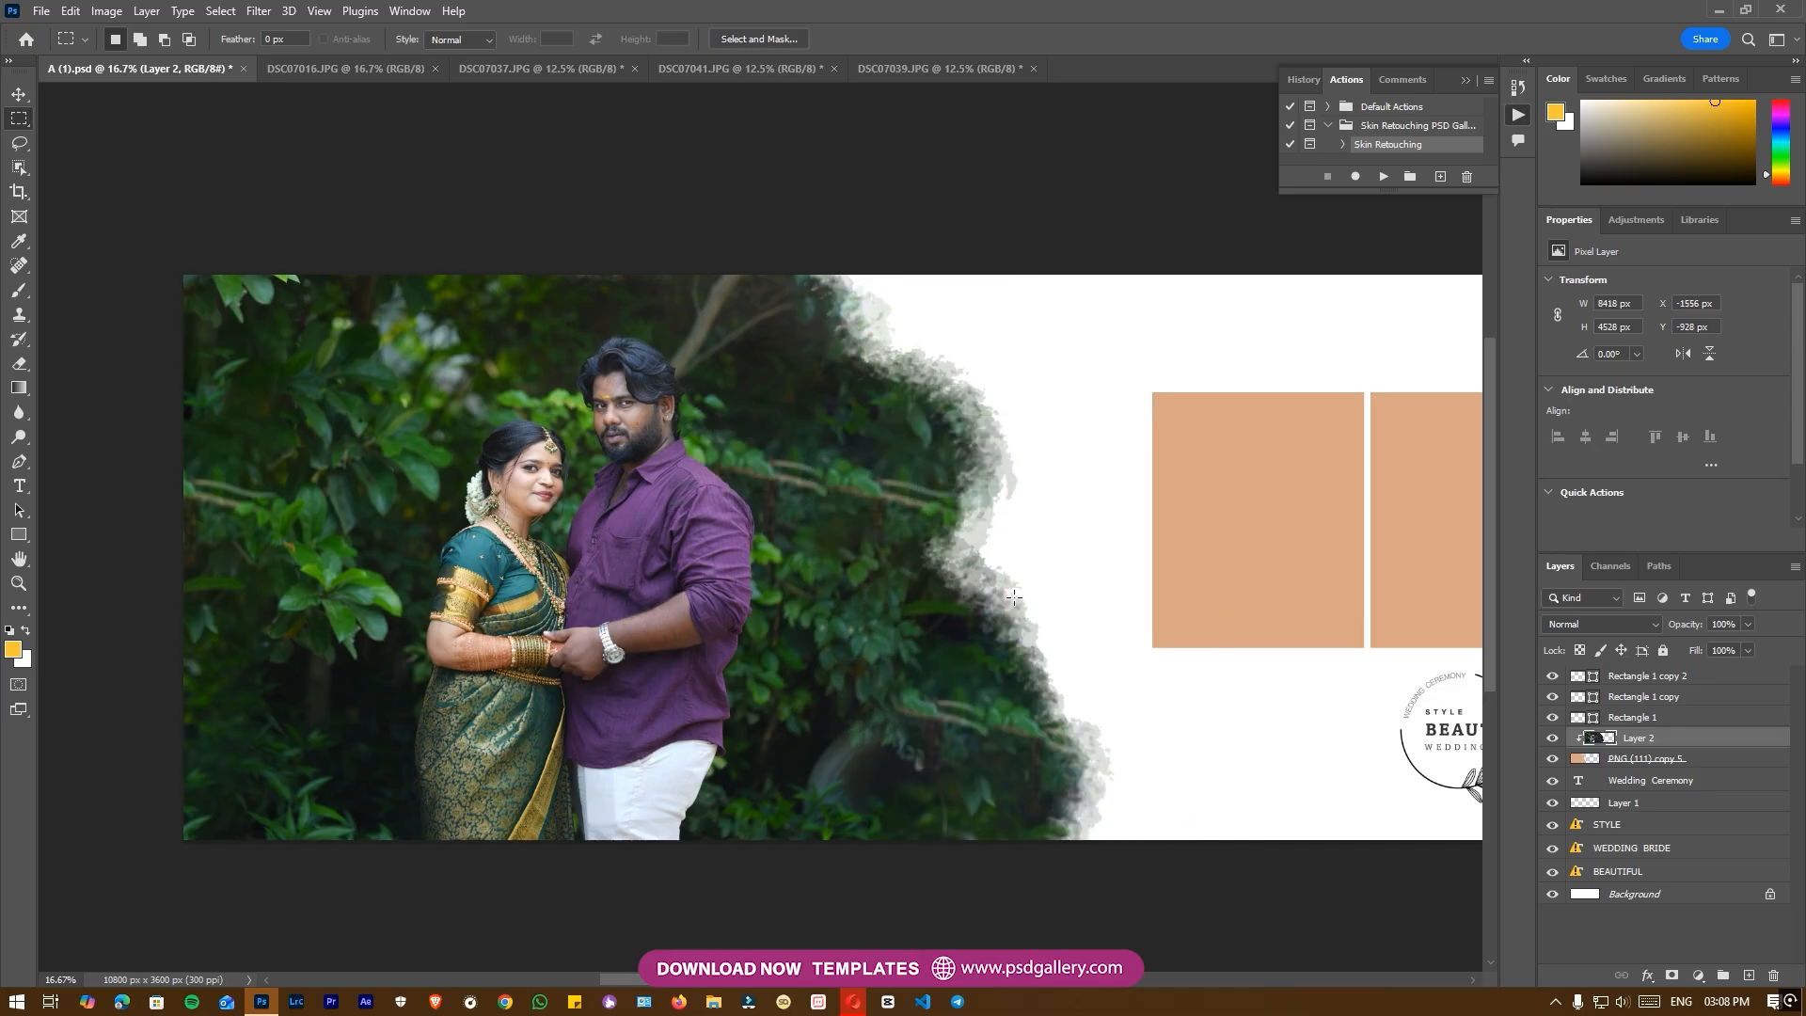
key(v)
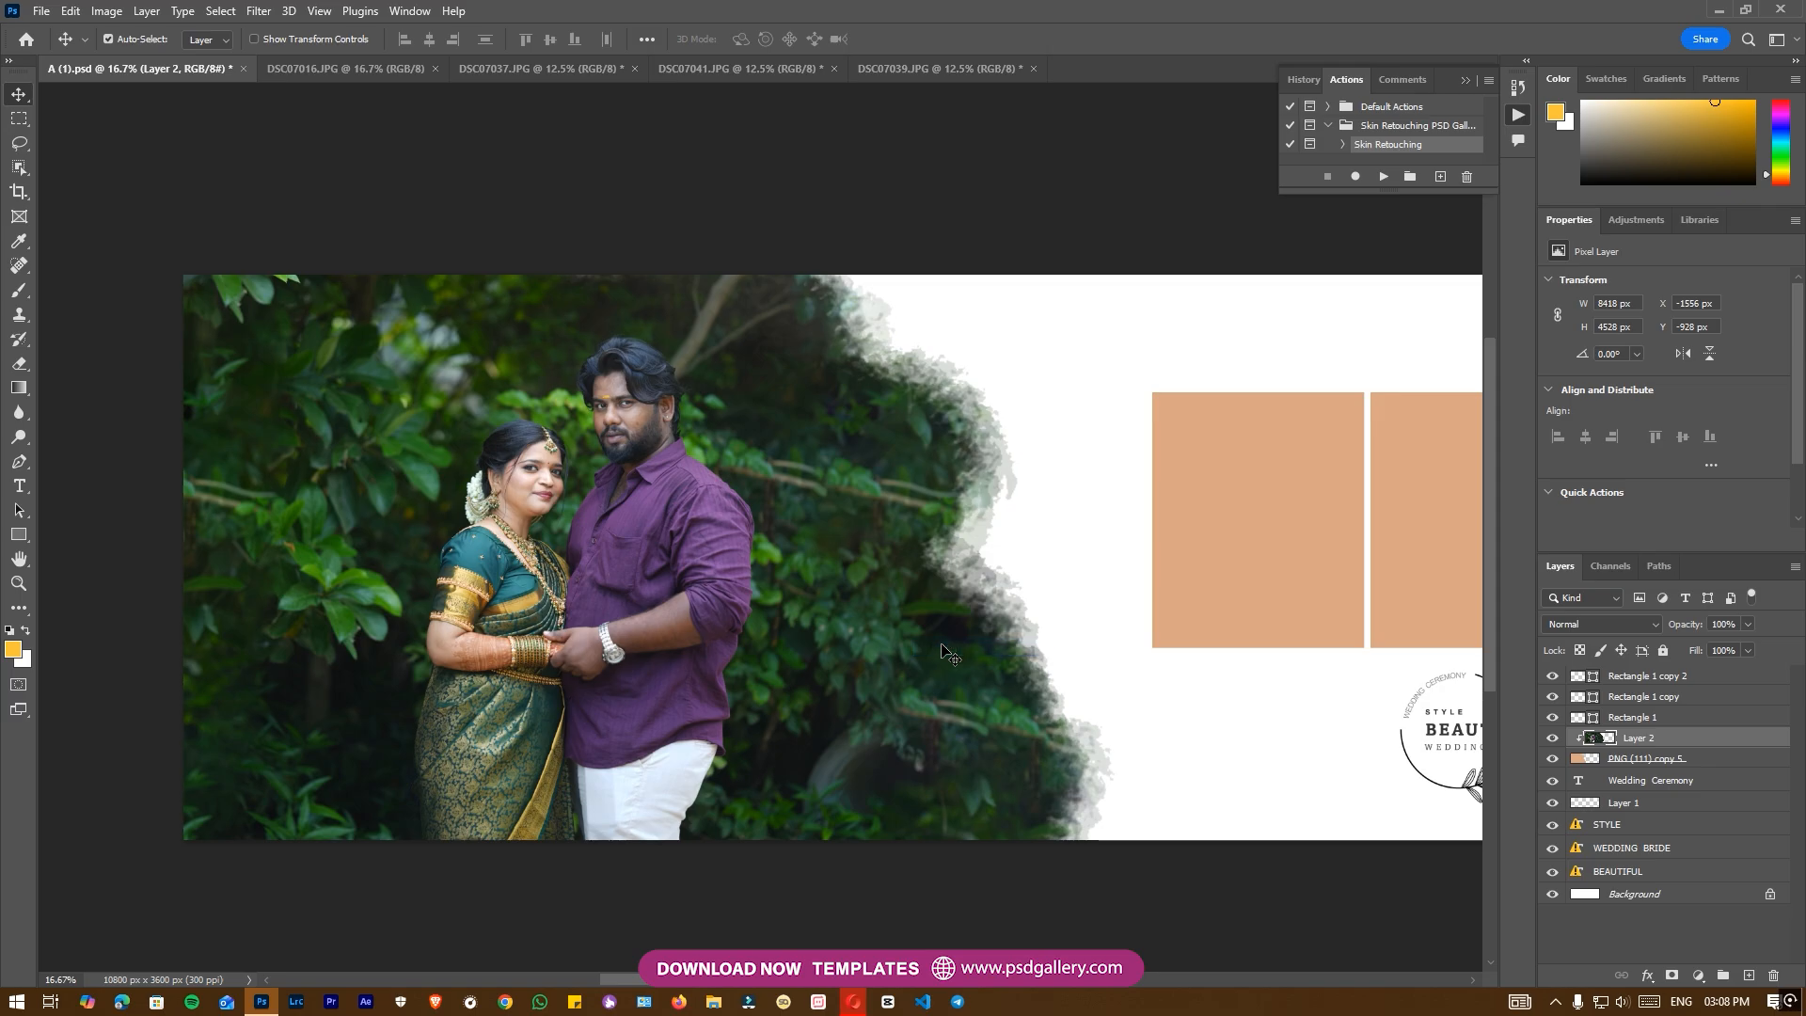
Remove the blurred round object in the foliage at the couple's lower right with a 600 px content-aware healing brush.
key(j)
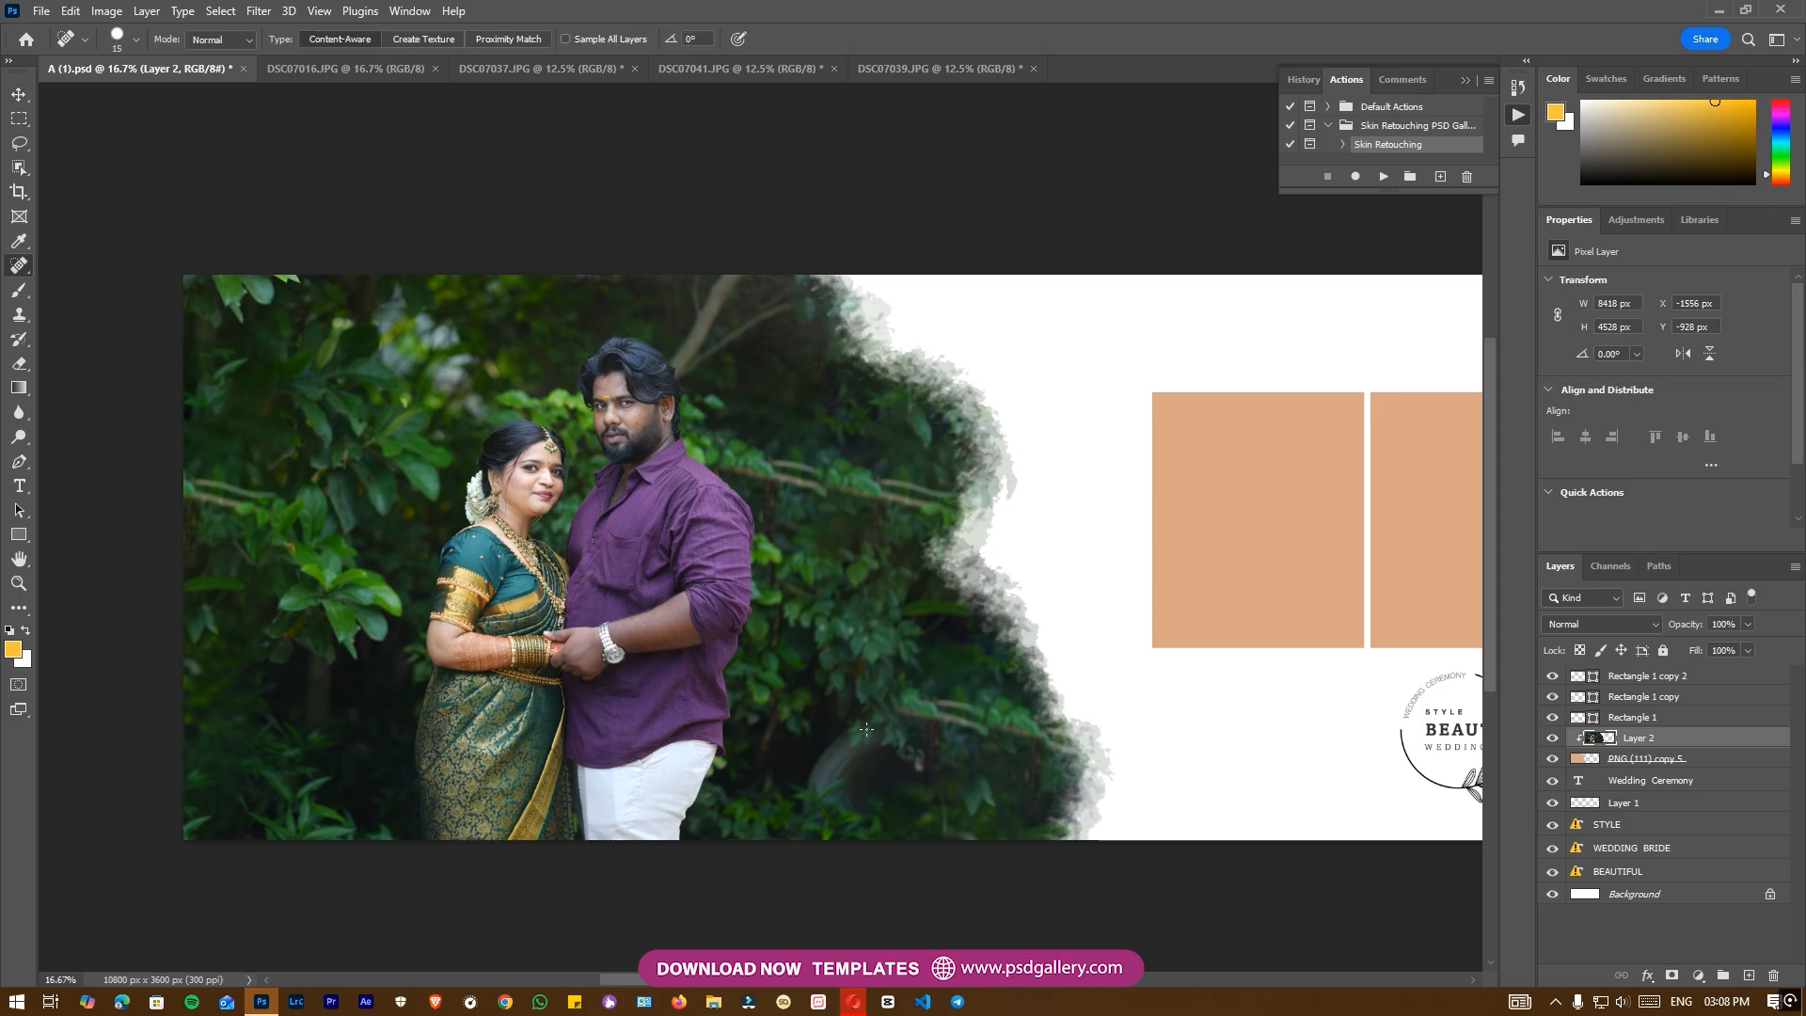
key(bracketright)
mouse_move(876, 731)
mouse_down()
mouse_move(835, 759)
mouse_move(820, 795)
mouse_up()
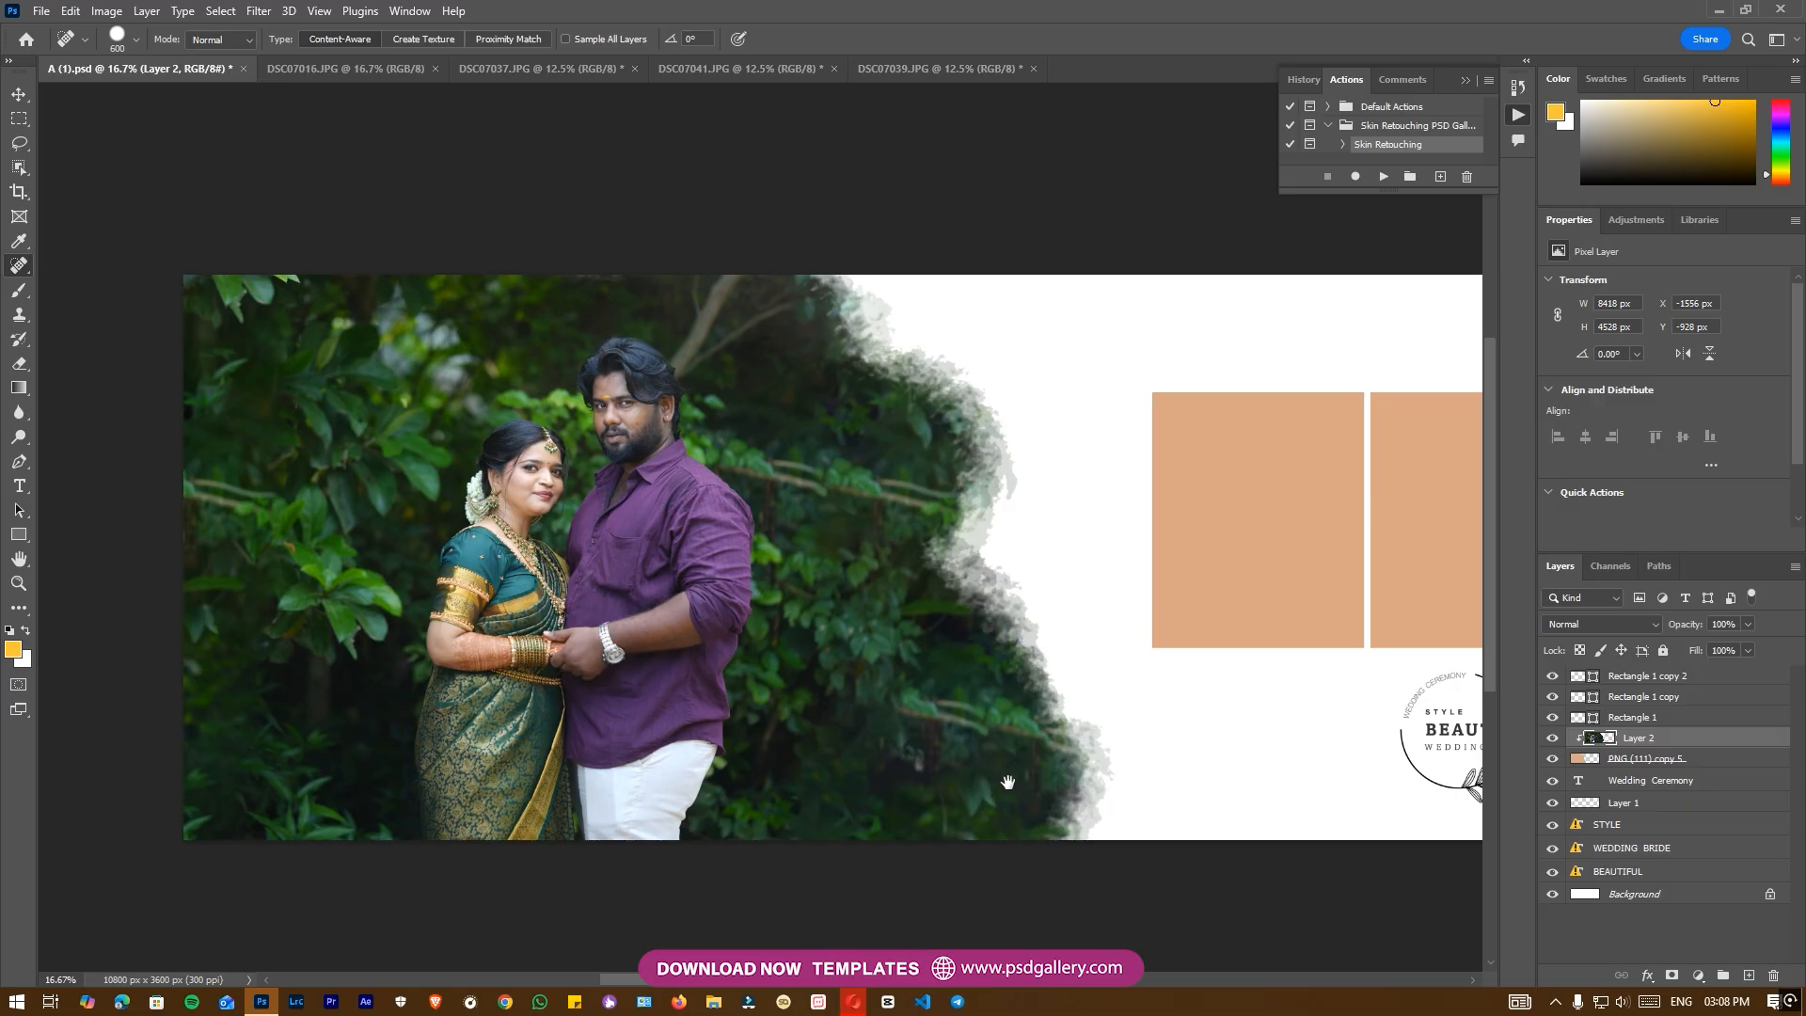
drag(974, 740, 989, 765)
Stretch the three tan placeholder rectangles upward together to a height of about 2055 px.
key(ctrl+plus)
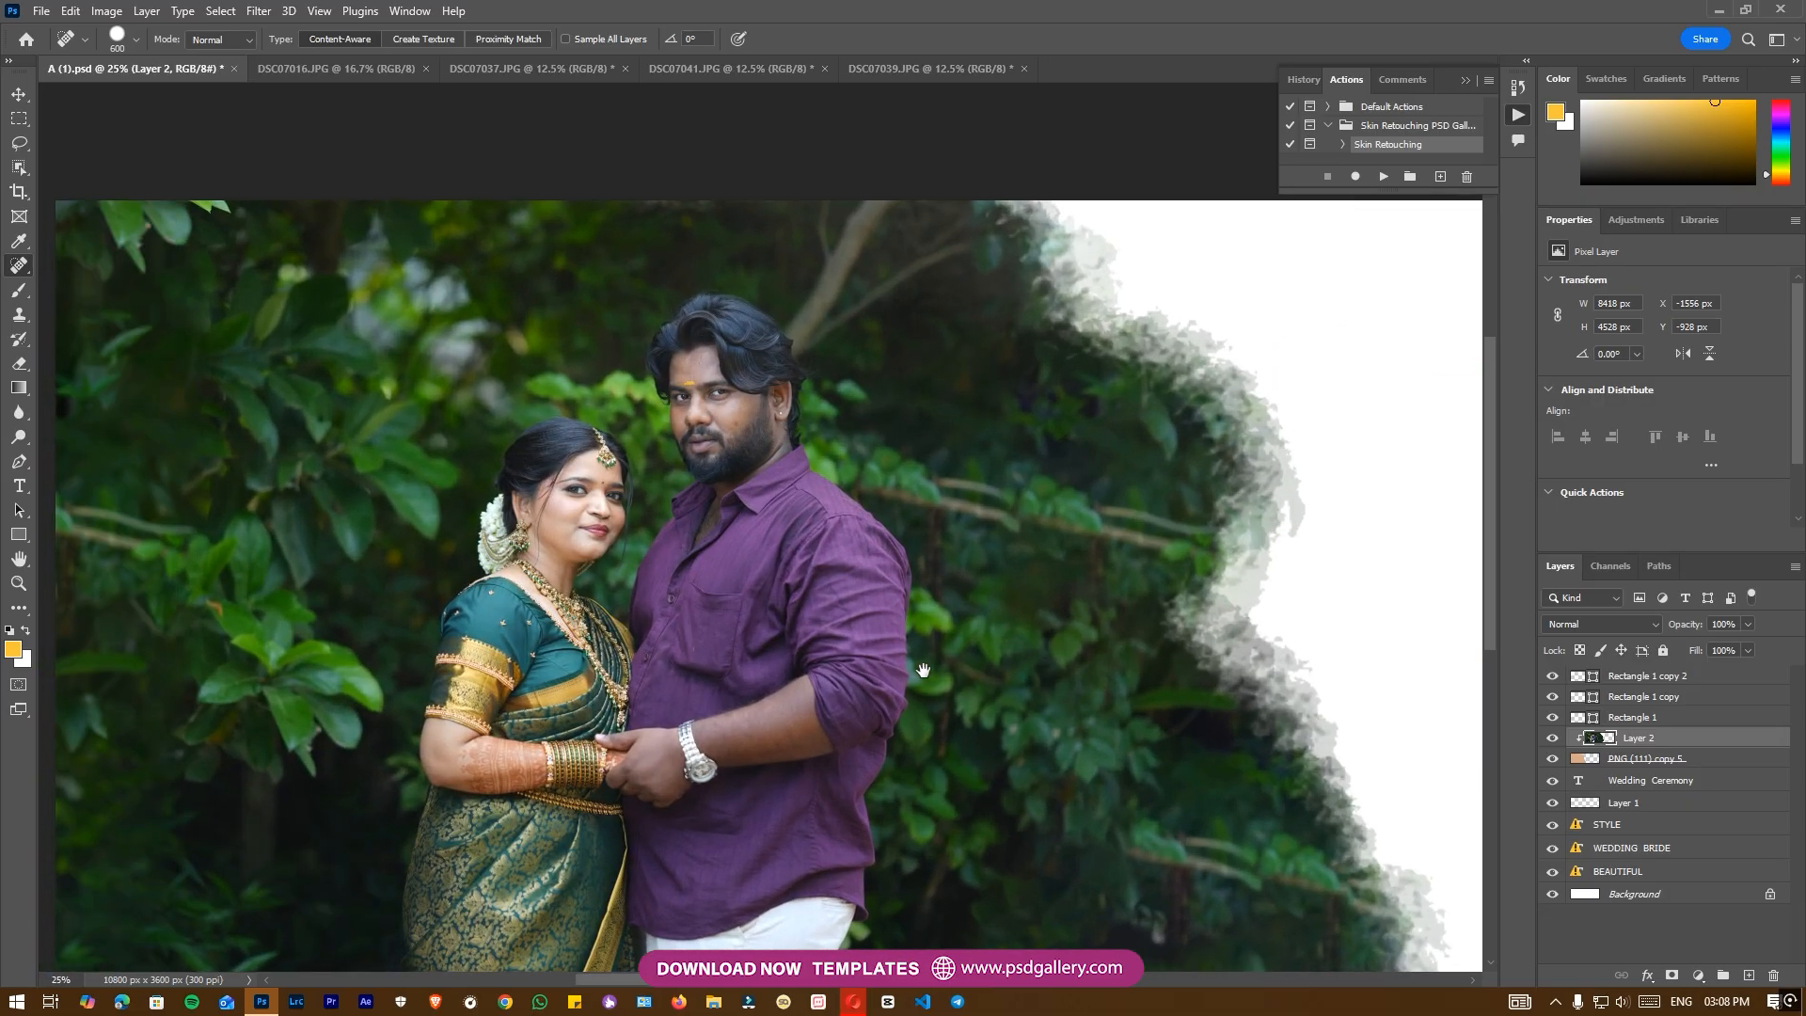
key(v)
right_click(821, 595)
click(823, 597)
drag(1363, 710, 1141, 718)
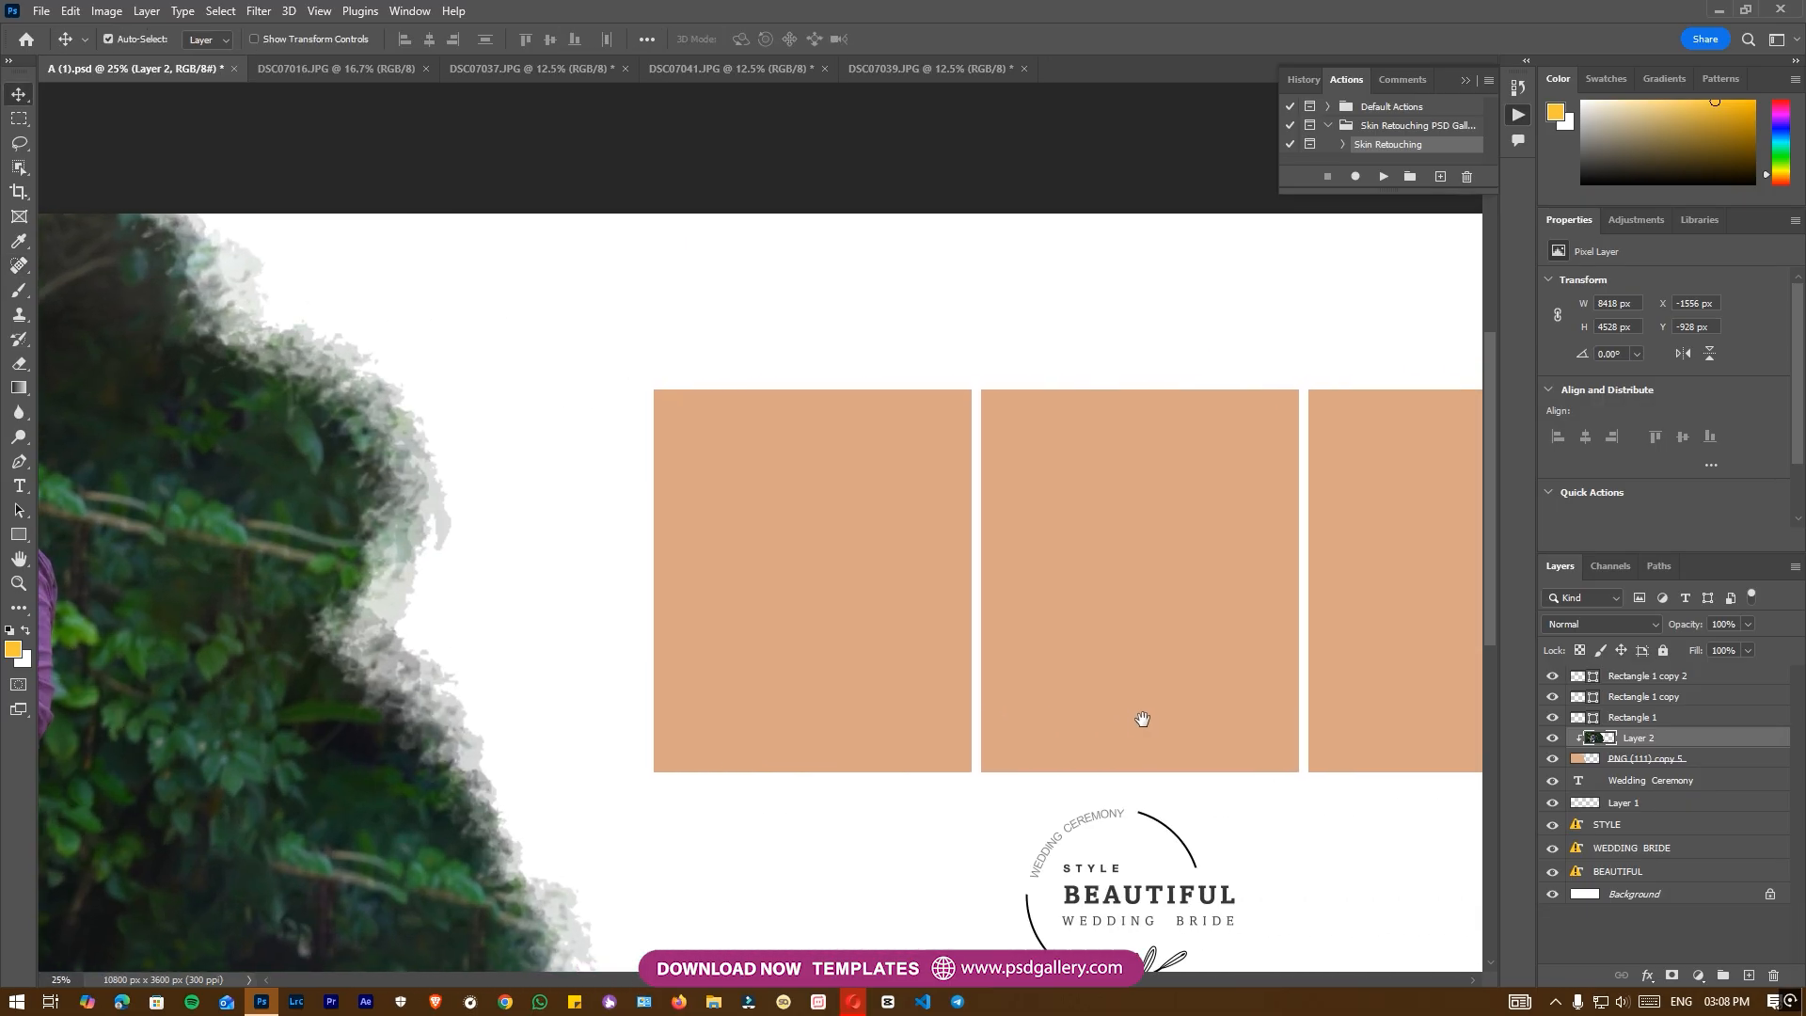
right_click(854, 634)
click(903, 645)
drag(953, 670, 838, 690)
right_click(729, 609)
click(751, 618)
shift+click(1619, 677)
key(ctrl+t)
drag(1019, 408, 1022, 304)
key(Return)
Copy the bride's portrait from DSC07037.JPG into the spread, directly above the rightmost placeholder's layer, Rectangle 1 copy 2.
scroll(918, 713, right, 5)
right_click(947, 694)
click(952, 698)
right_click(625, 624)
click(649, 634)
right_click(902, 575)
click(921, 584)
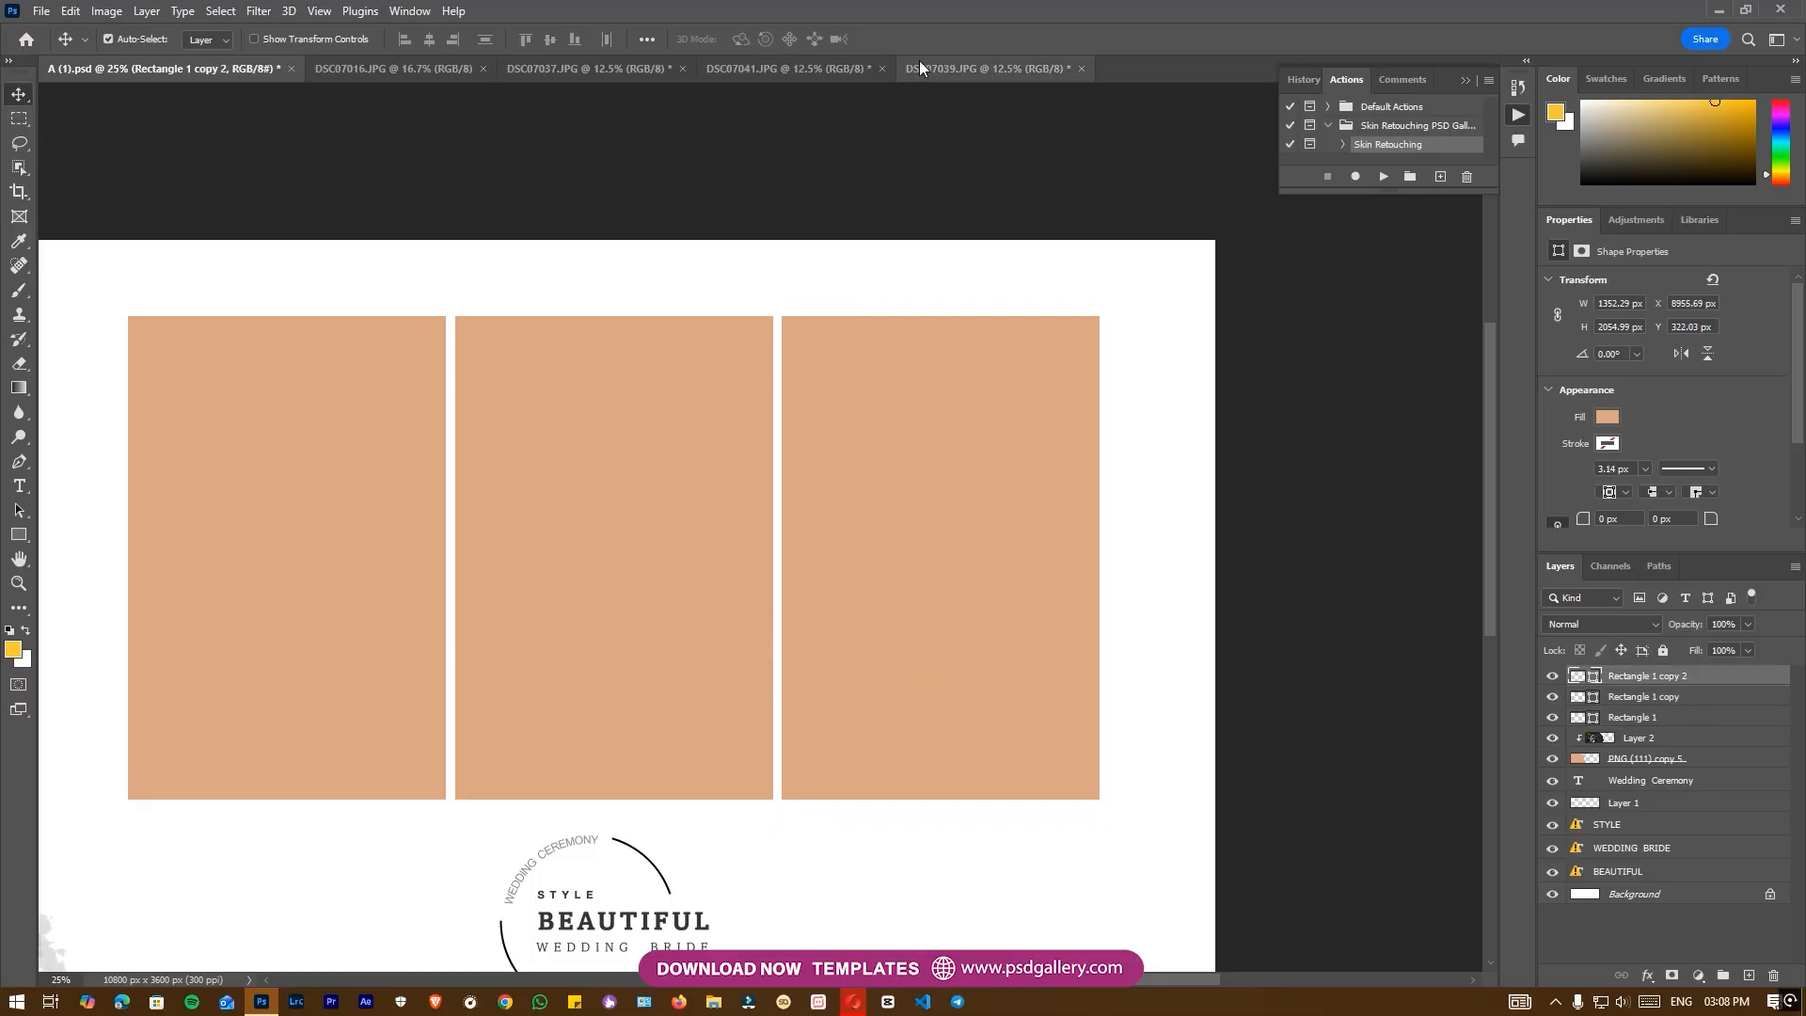
click(920, 66)
click(777, 72)
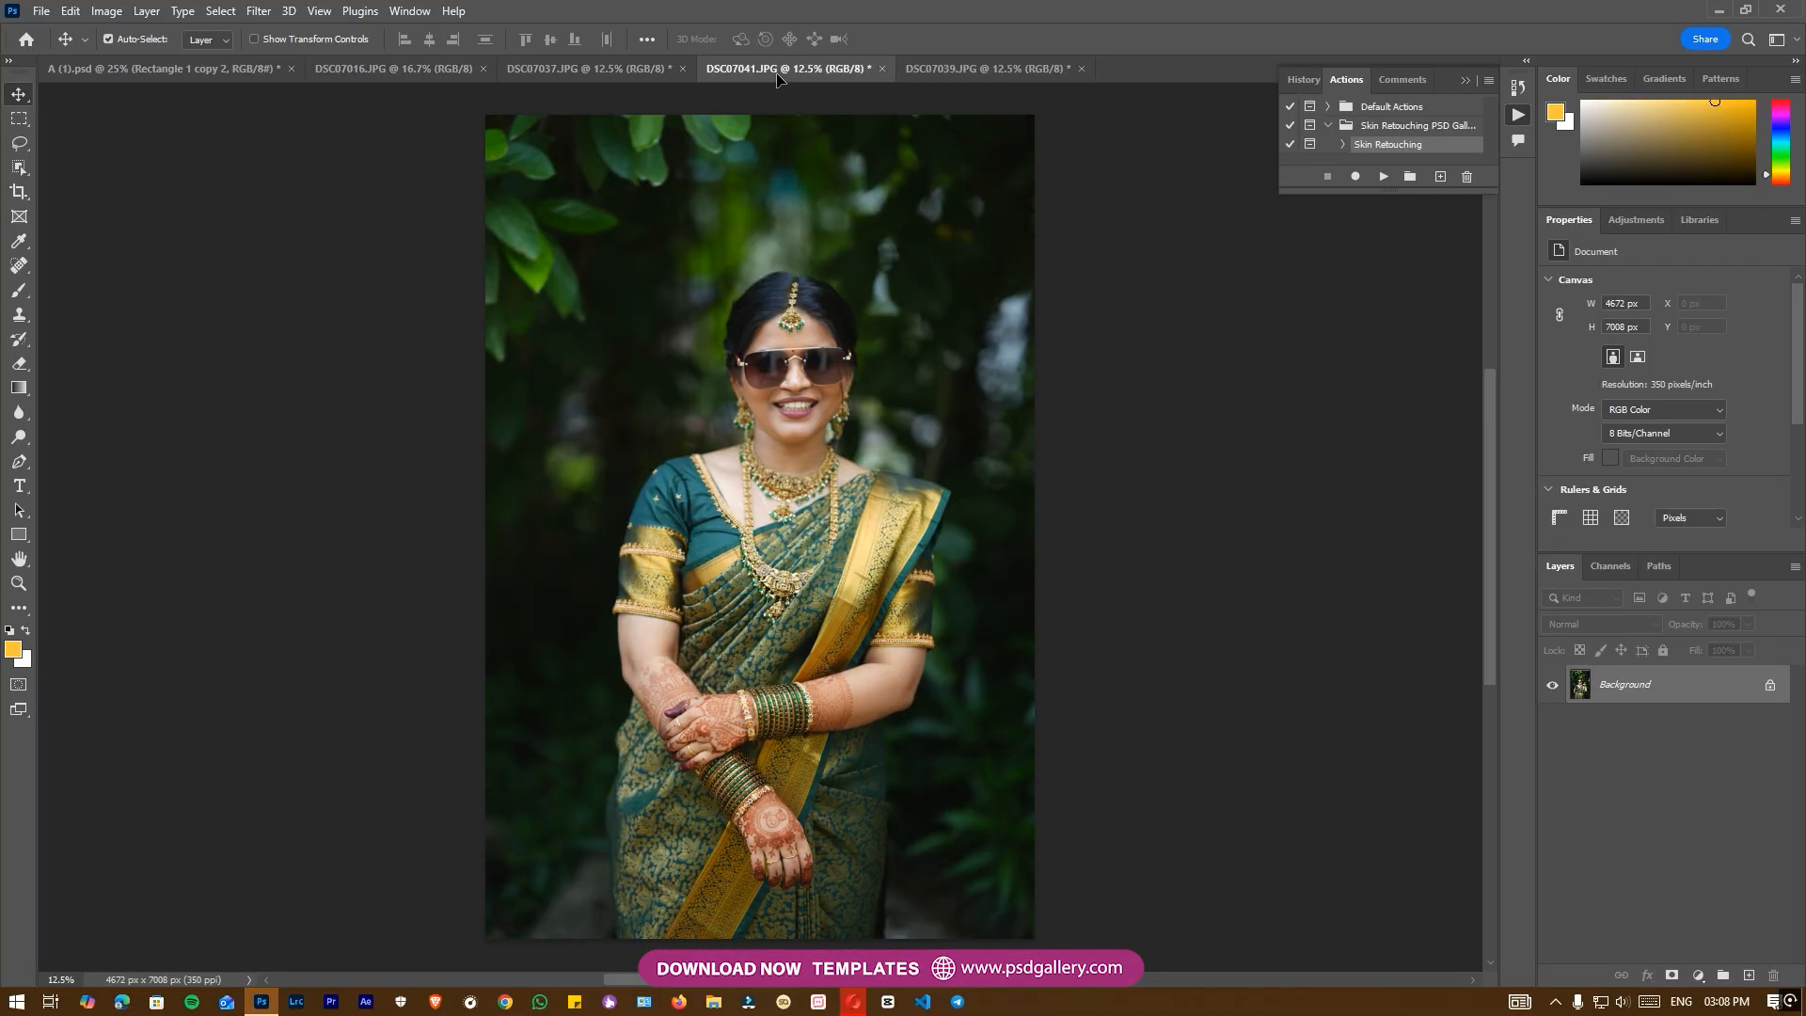
click(590, 62)
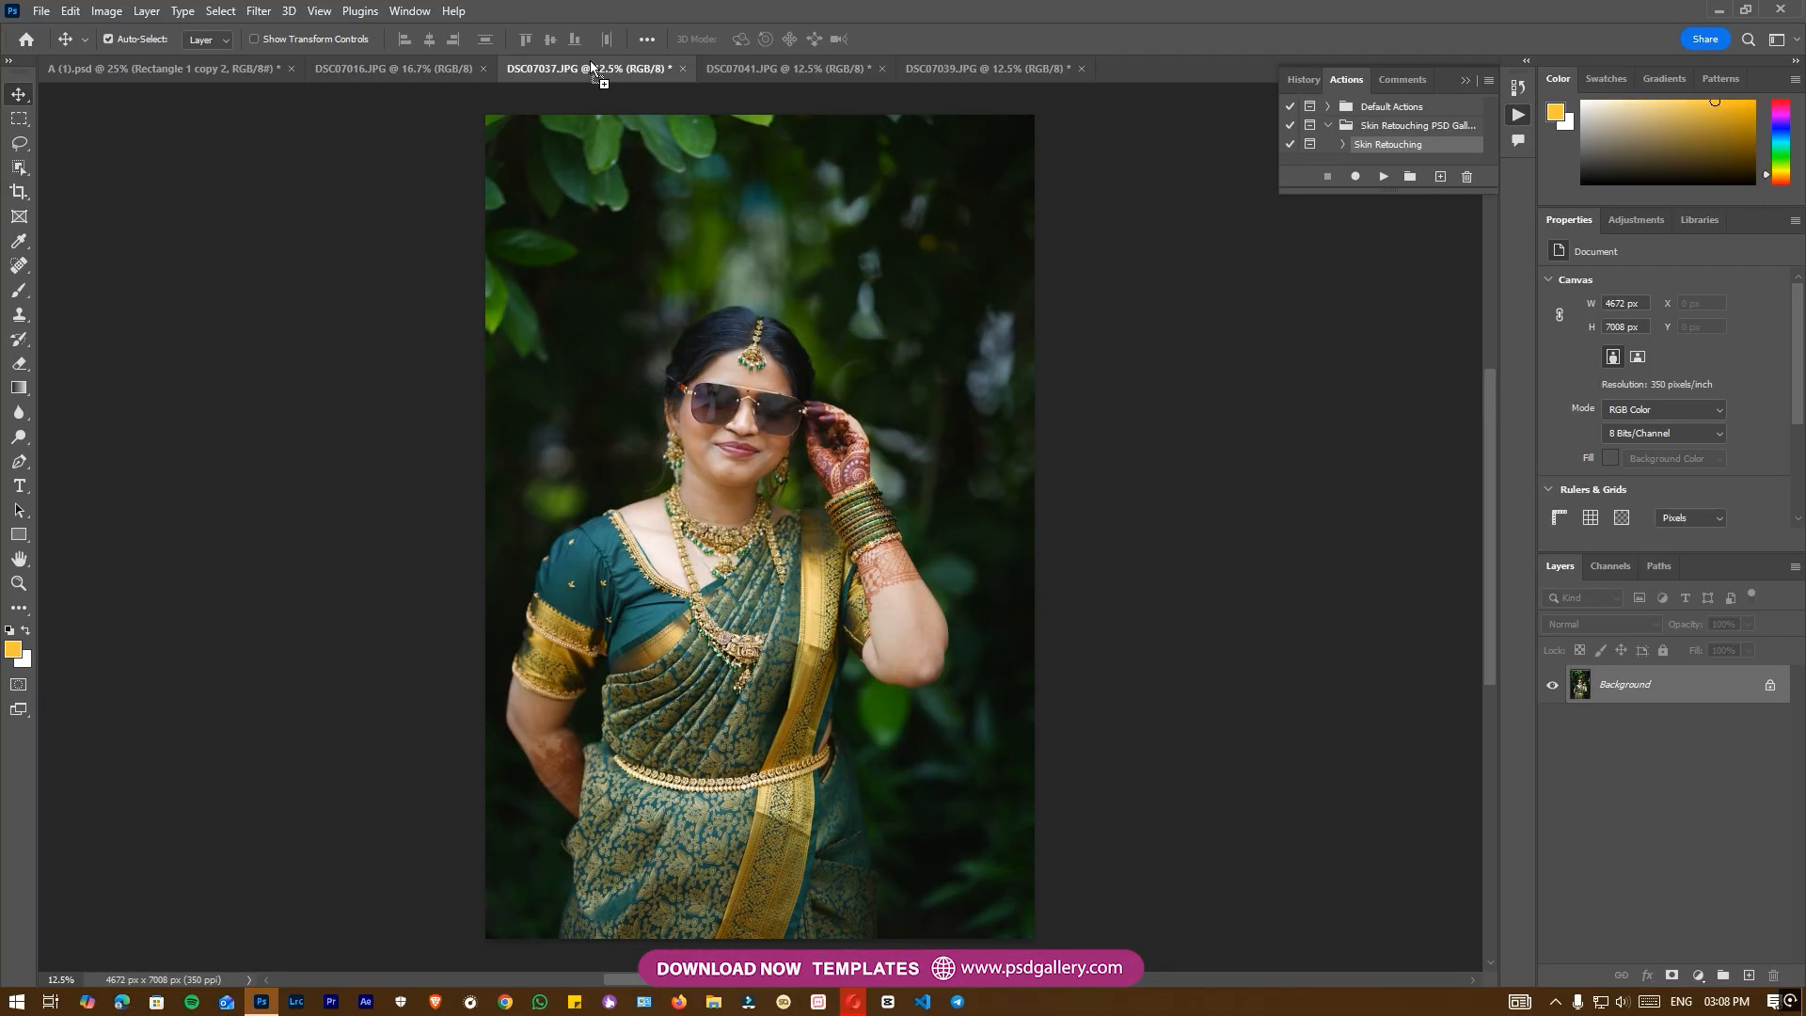
click(49, 64)
drag(294, 131, 708, 835)
Scale the bride's portrait to about 31.9%, position it over the rightmost placeholder and clip it to that rectangle.
key(ctrl+t)
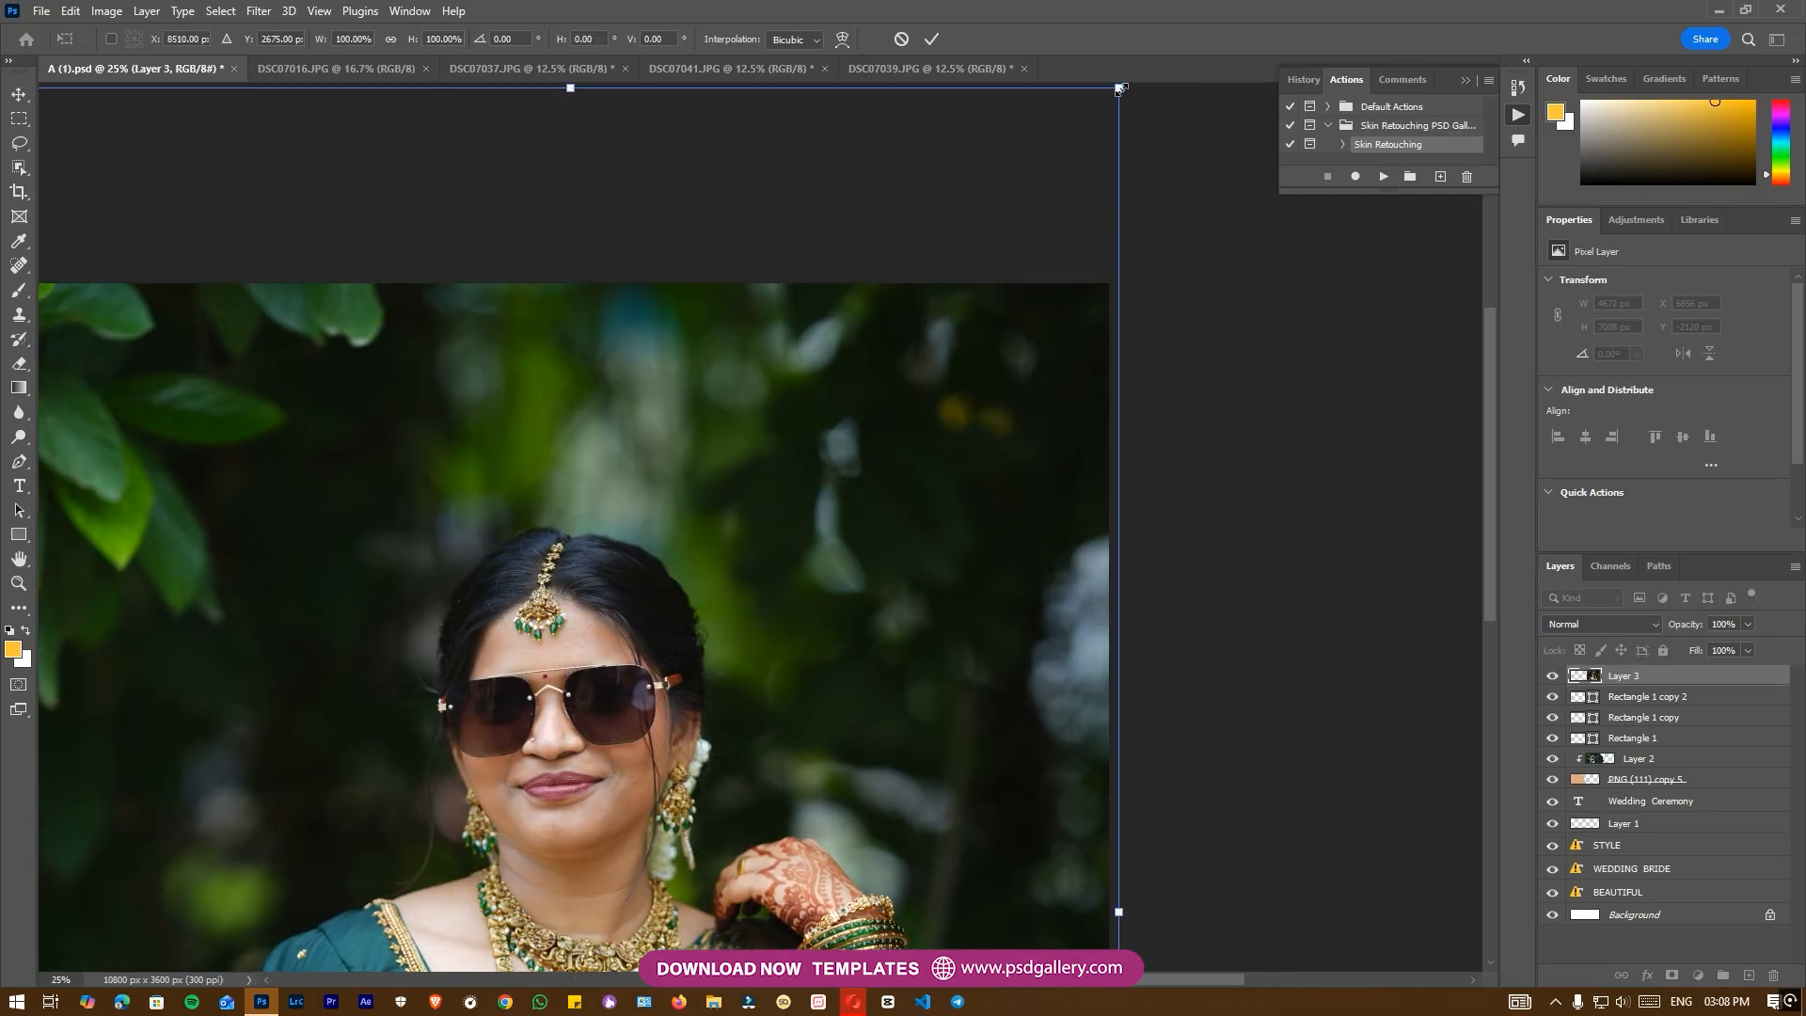
drag(1116, 90, 651, 602)
drag(586, 766, 842, 445)
drag(986, 338, 1000, 329)
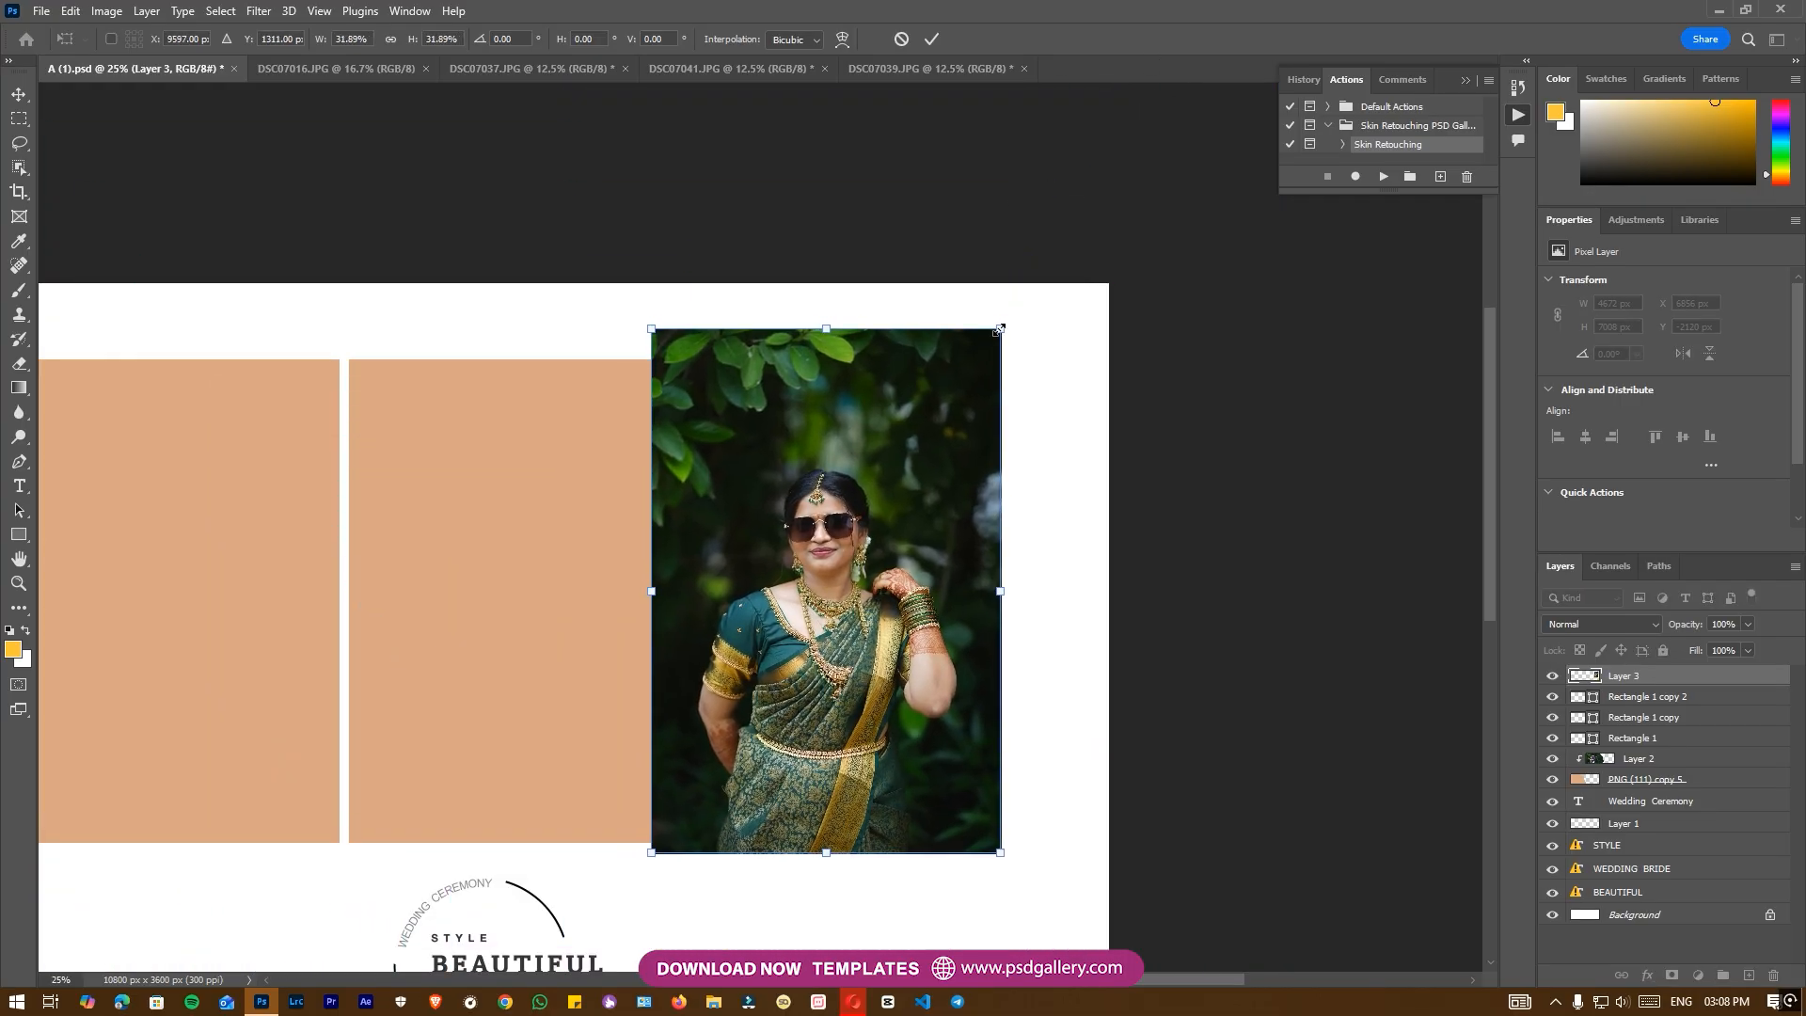
key(Return)
key(ctrl+alt+g)
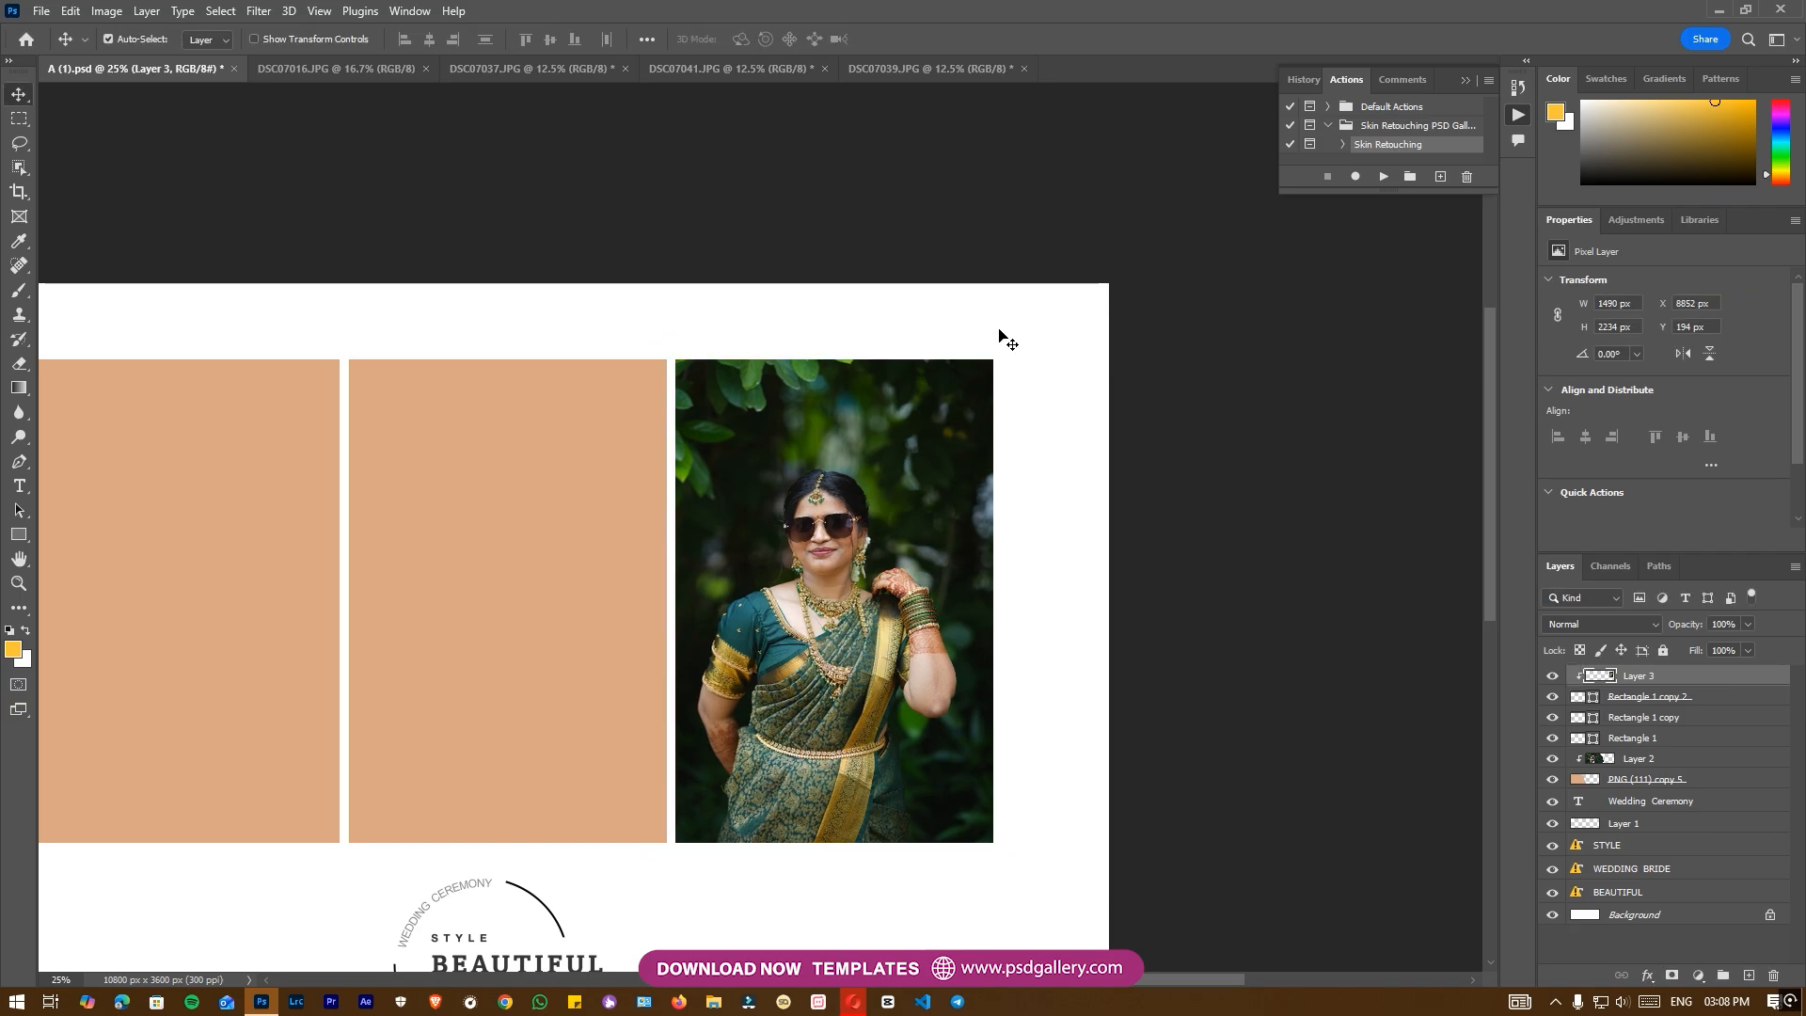
Enlarge the clipped bride's portrait to about 1570 px wide and nudge it down within the rightmost frame.
key(ctrl+t)
drag(1003, 326, 1029, 296)
drag(917, 451, 916, 438)
key(Return)
key(Down)
key(Down)
key(Down)
key(Down)
key(Down)
key(Down)
key(Down)
key(Down)
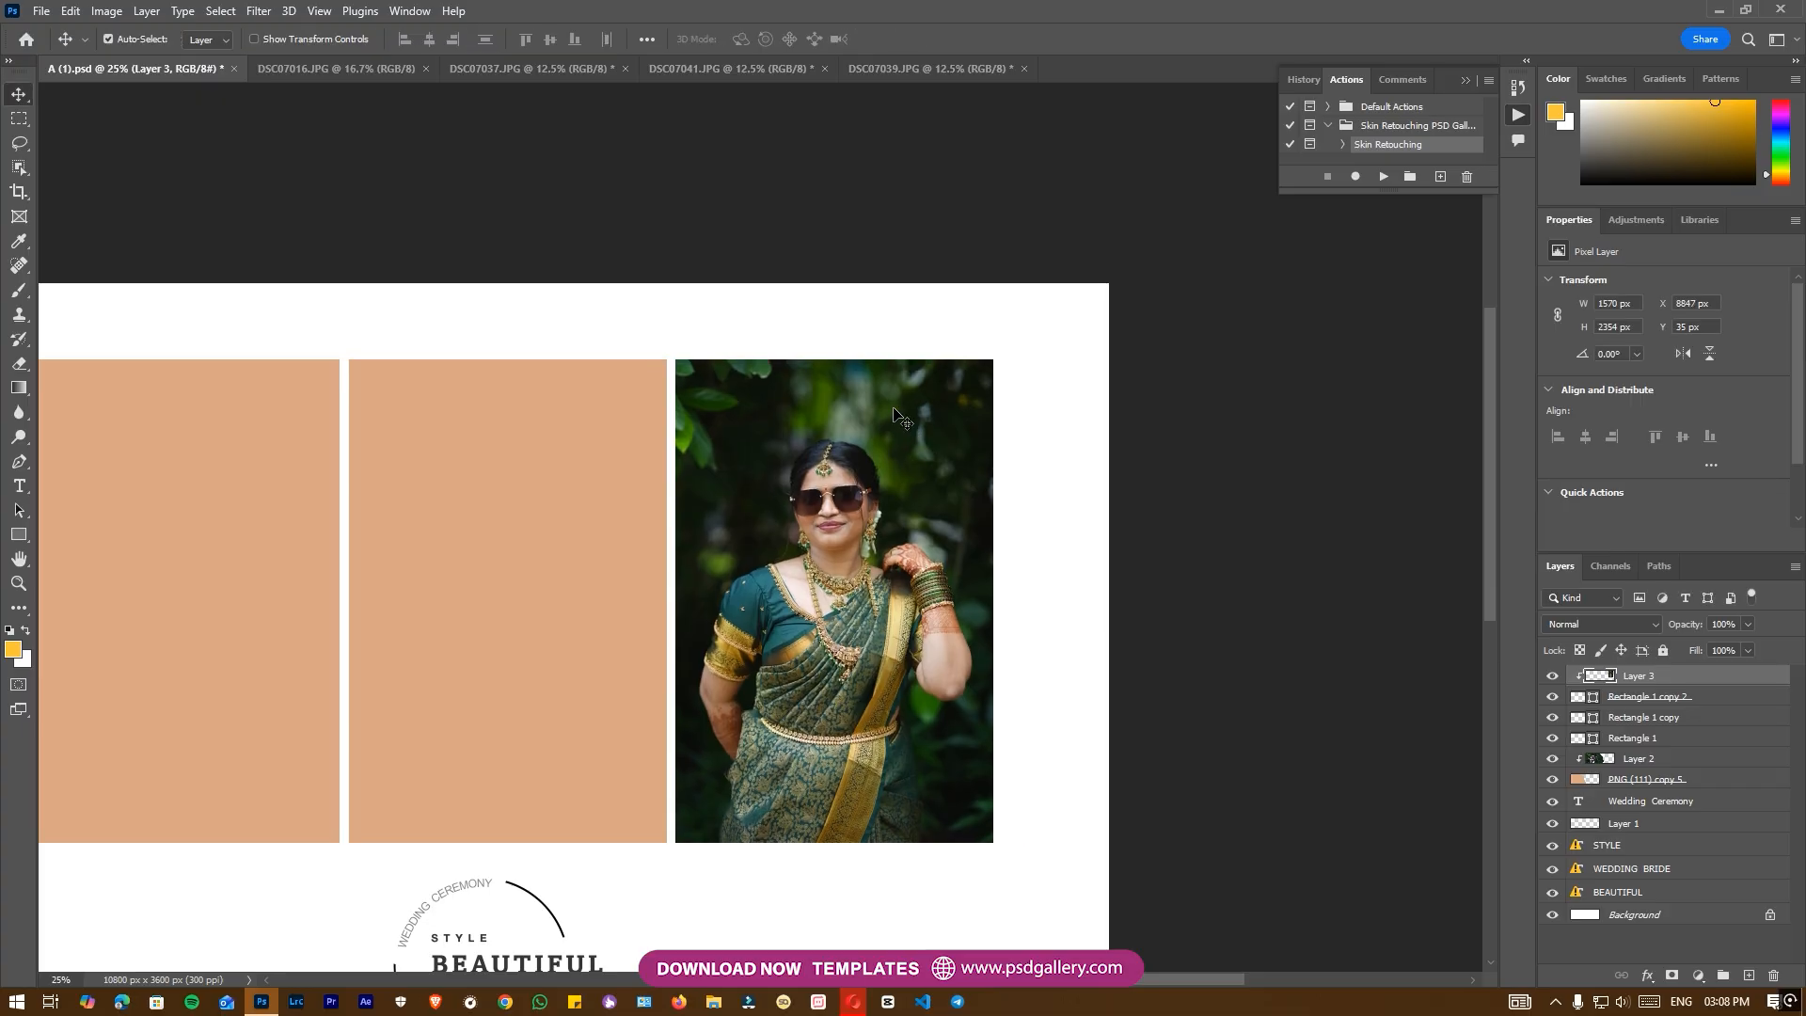
Copy the bride's portrait from DSC07041.JPG into the spread, directly above the middle placeholder's layer, Rectangle 1 copy.
right_click(449, 568)
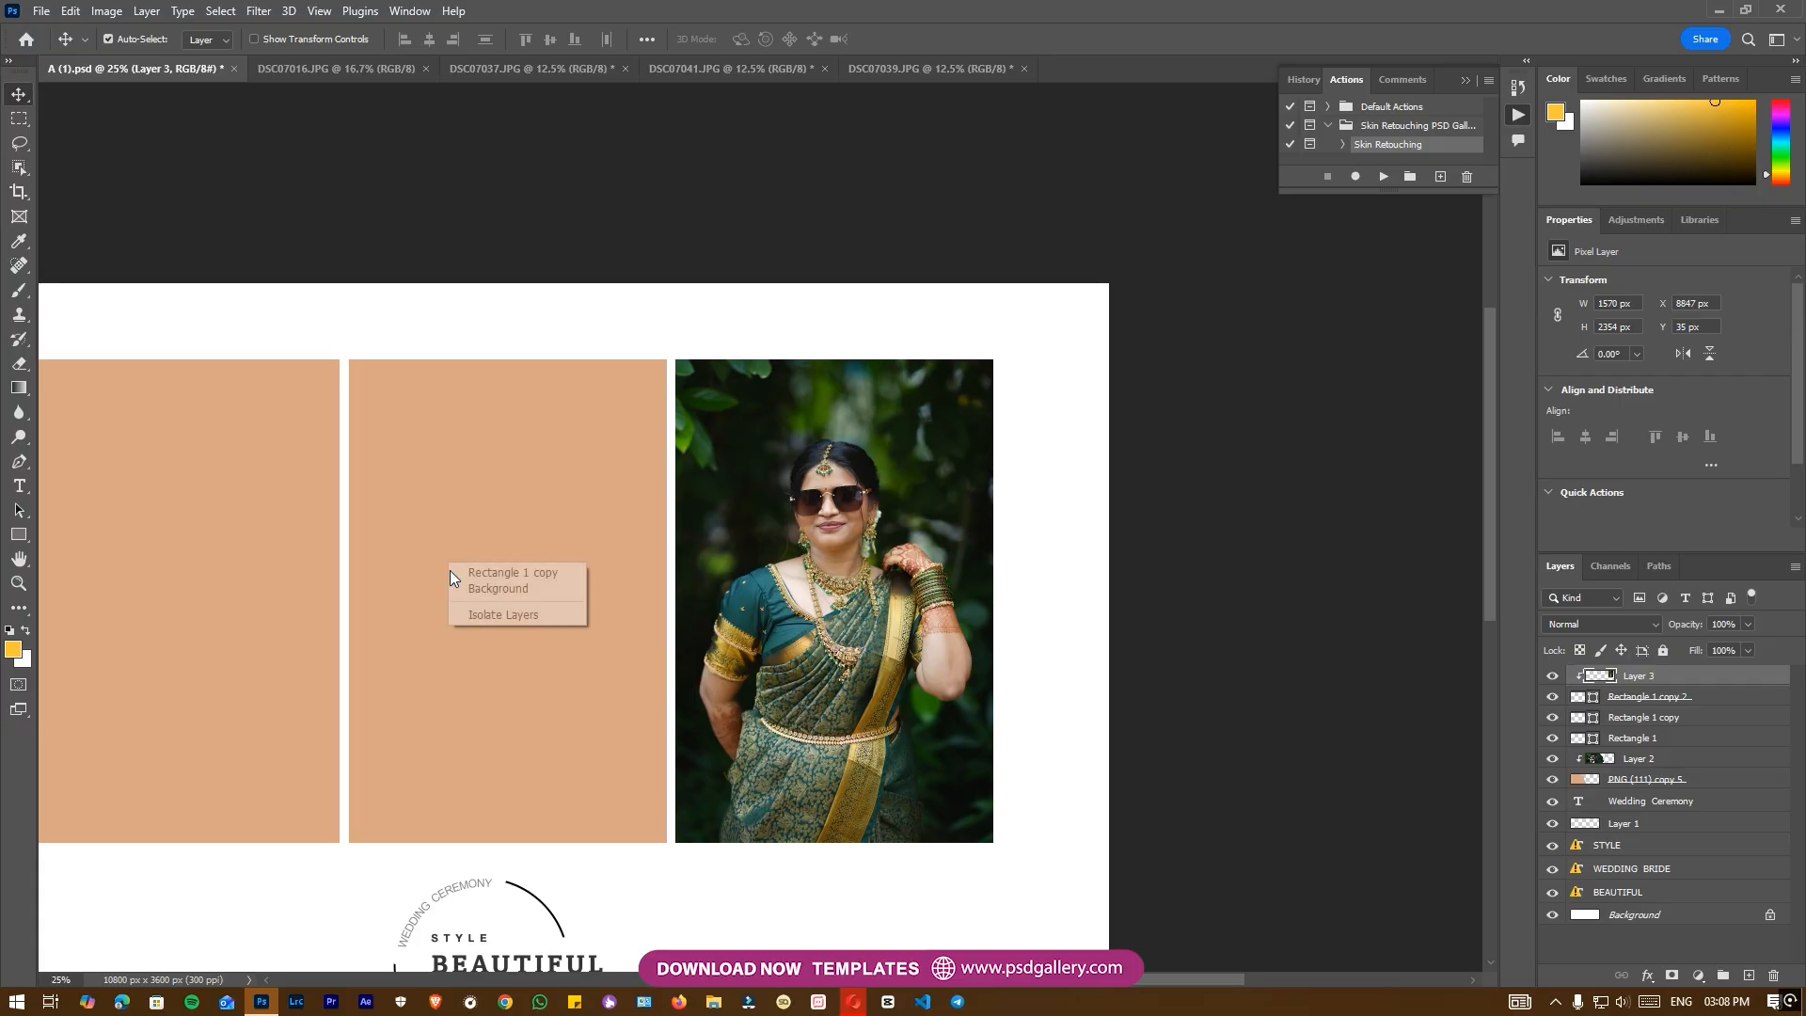
click(499, 571)
right_click(247, 602)
click(272, 612)
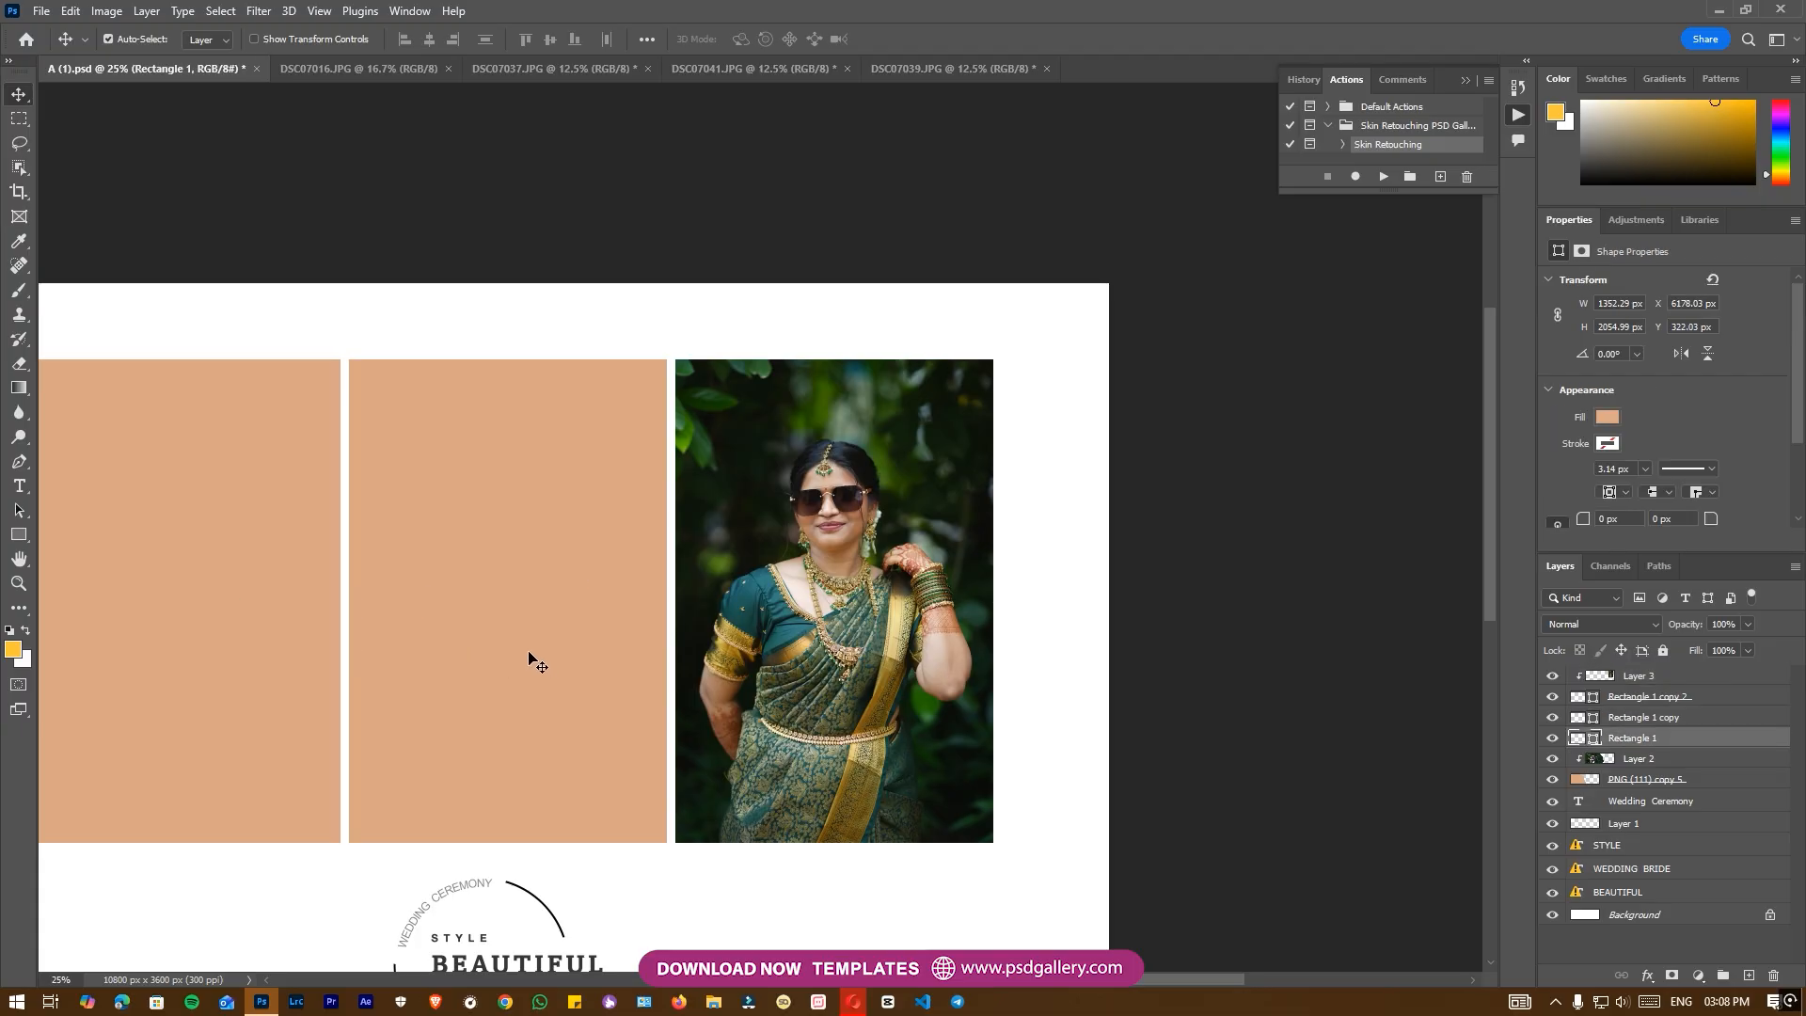
click(529, 657)
click(783, 74)
drag(802, 469, 229, 633)
Scale the newly added bride's portrait to about 32.4%, position it over the middle placeholder and clip it to that rectangle.
key(ctrl+t)
drag(956, 84, 584, 639)
drag(421, 725, 663, 438)
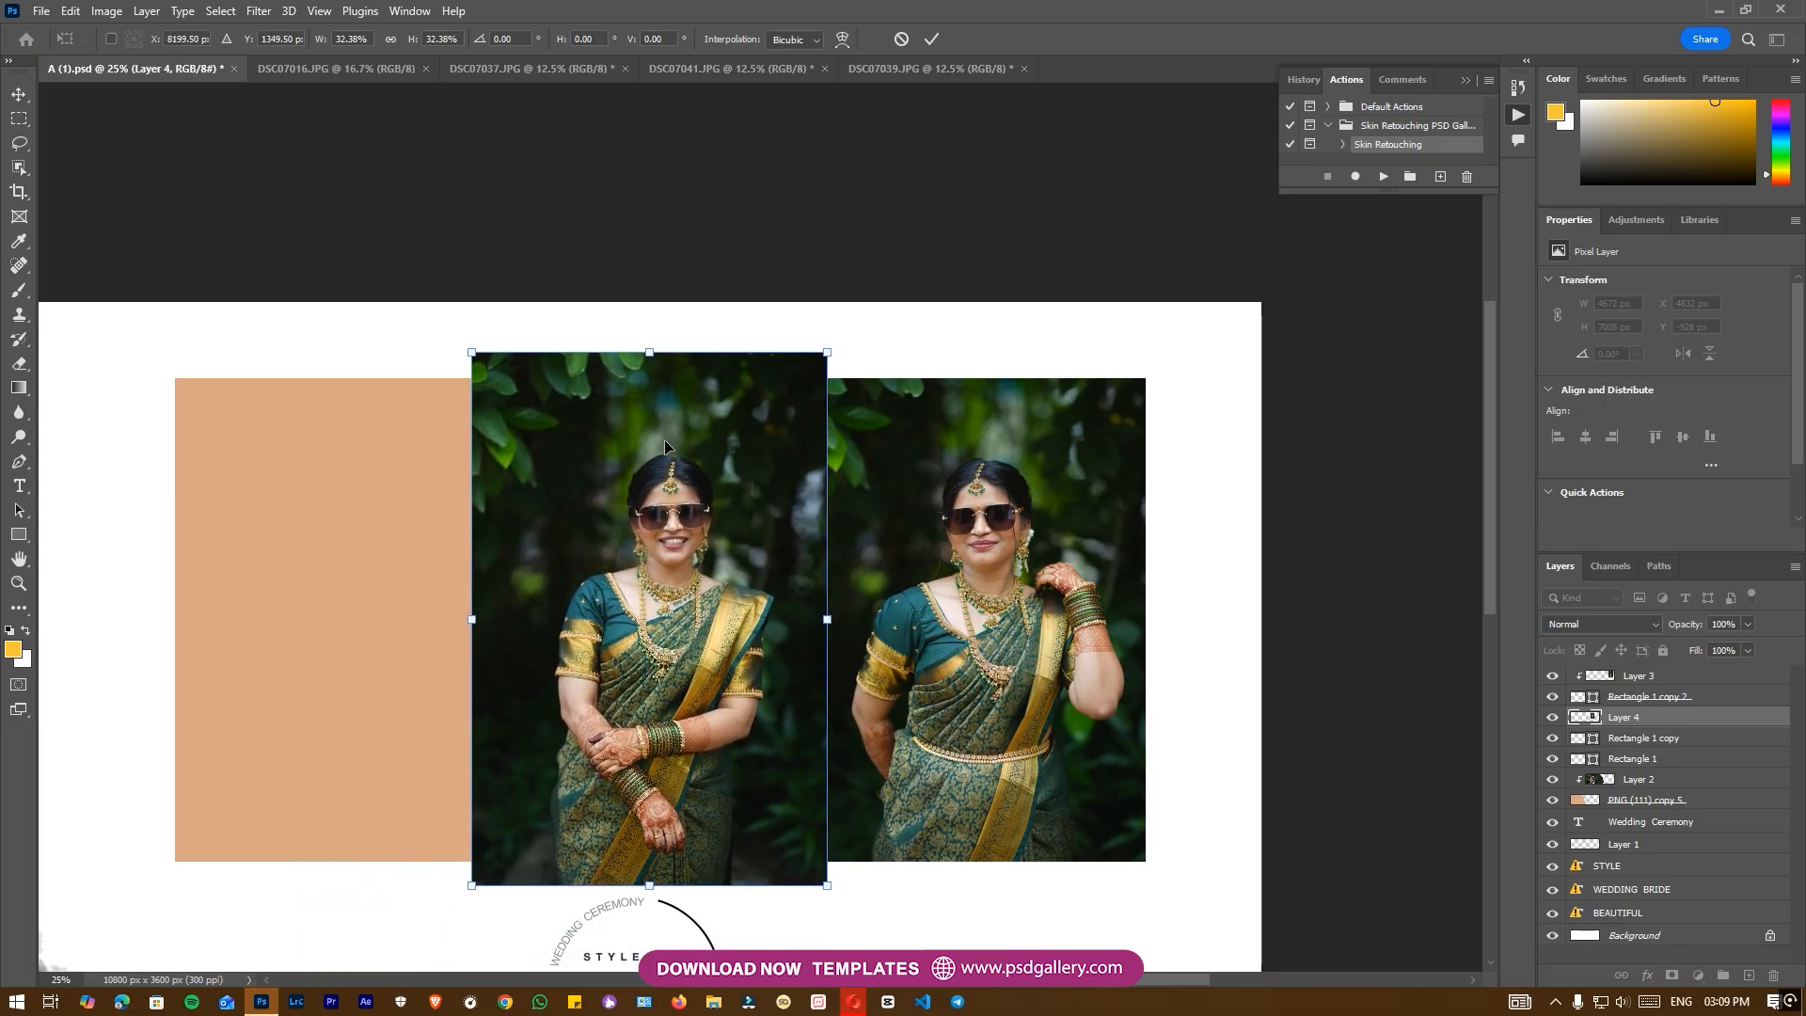
key(Return)
key(ctrl+alt+g)
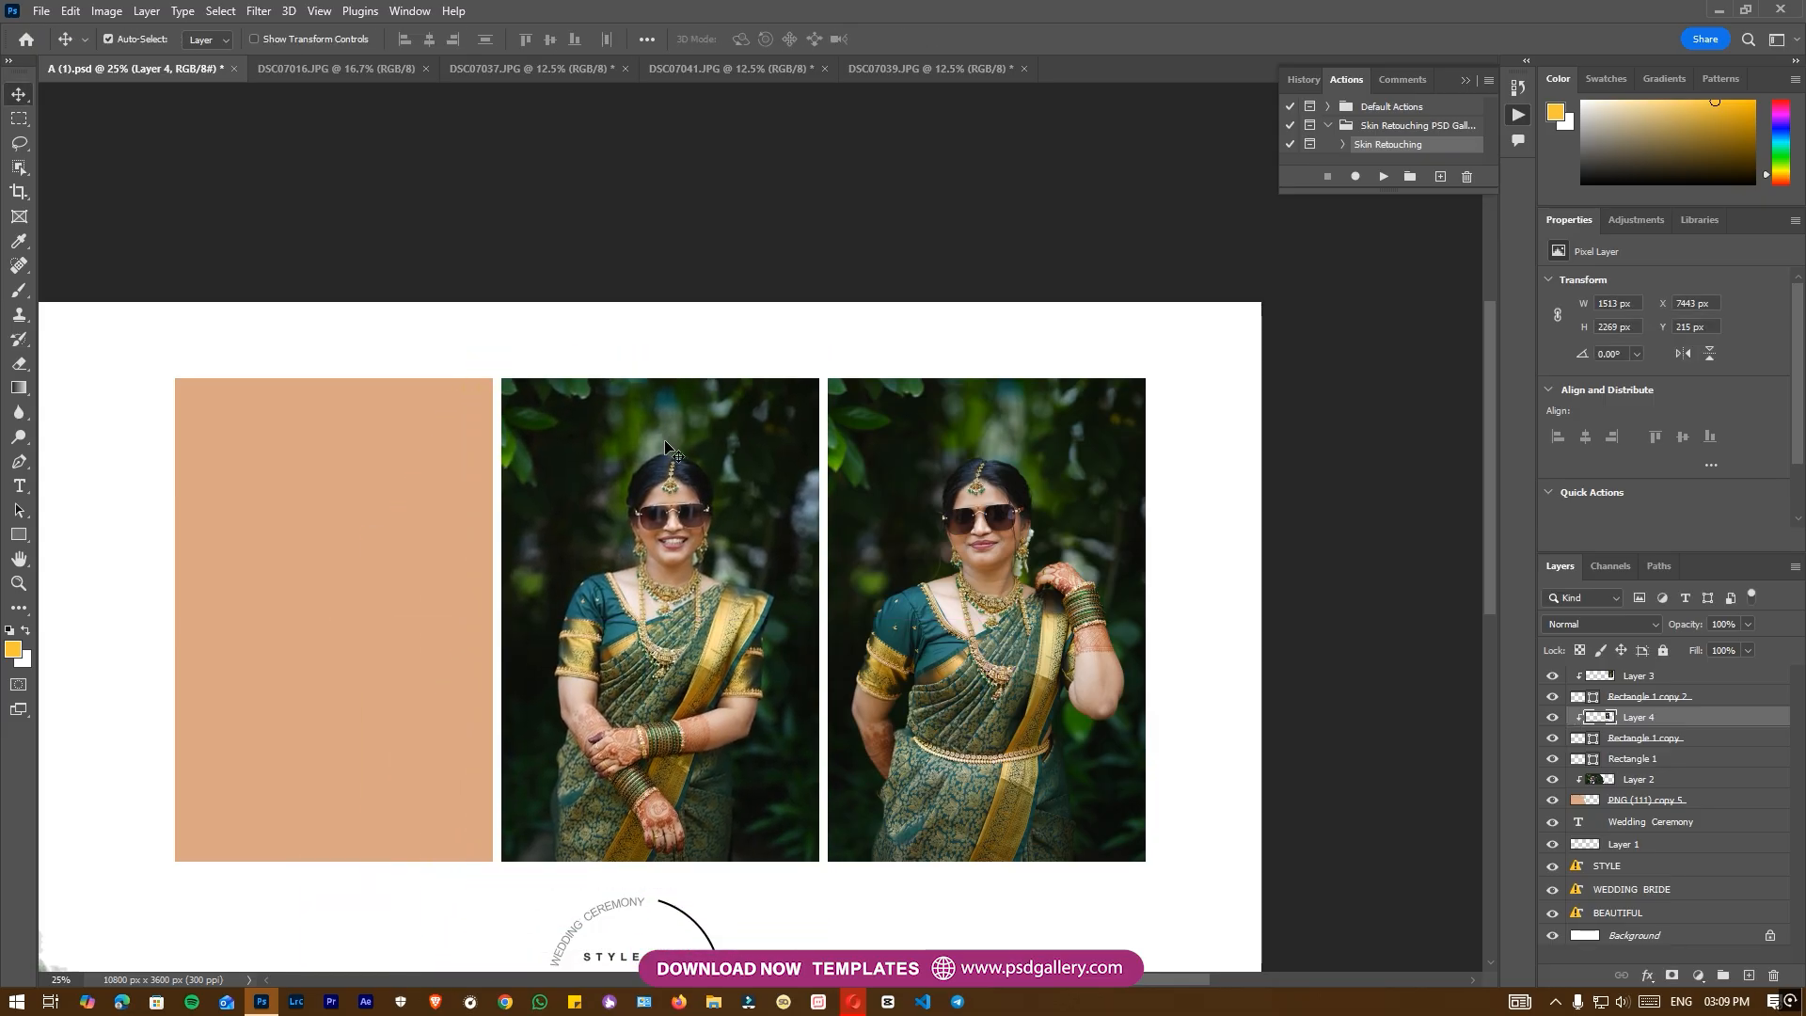
key(ctrl+t)
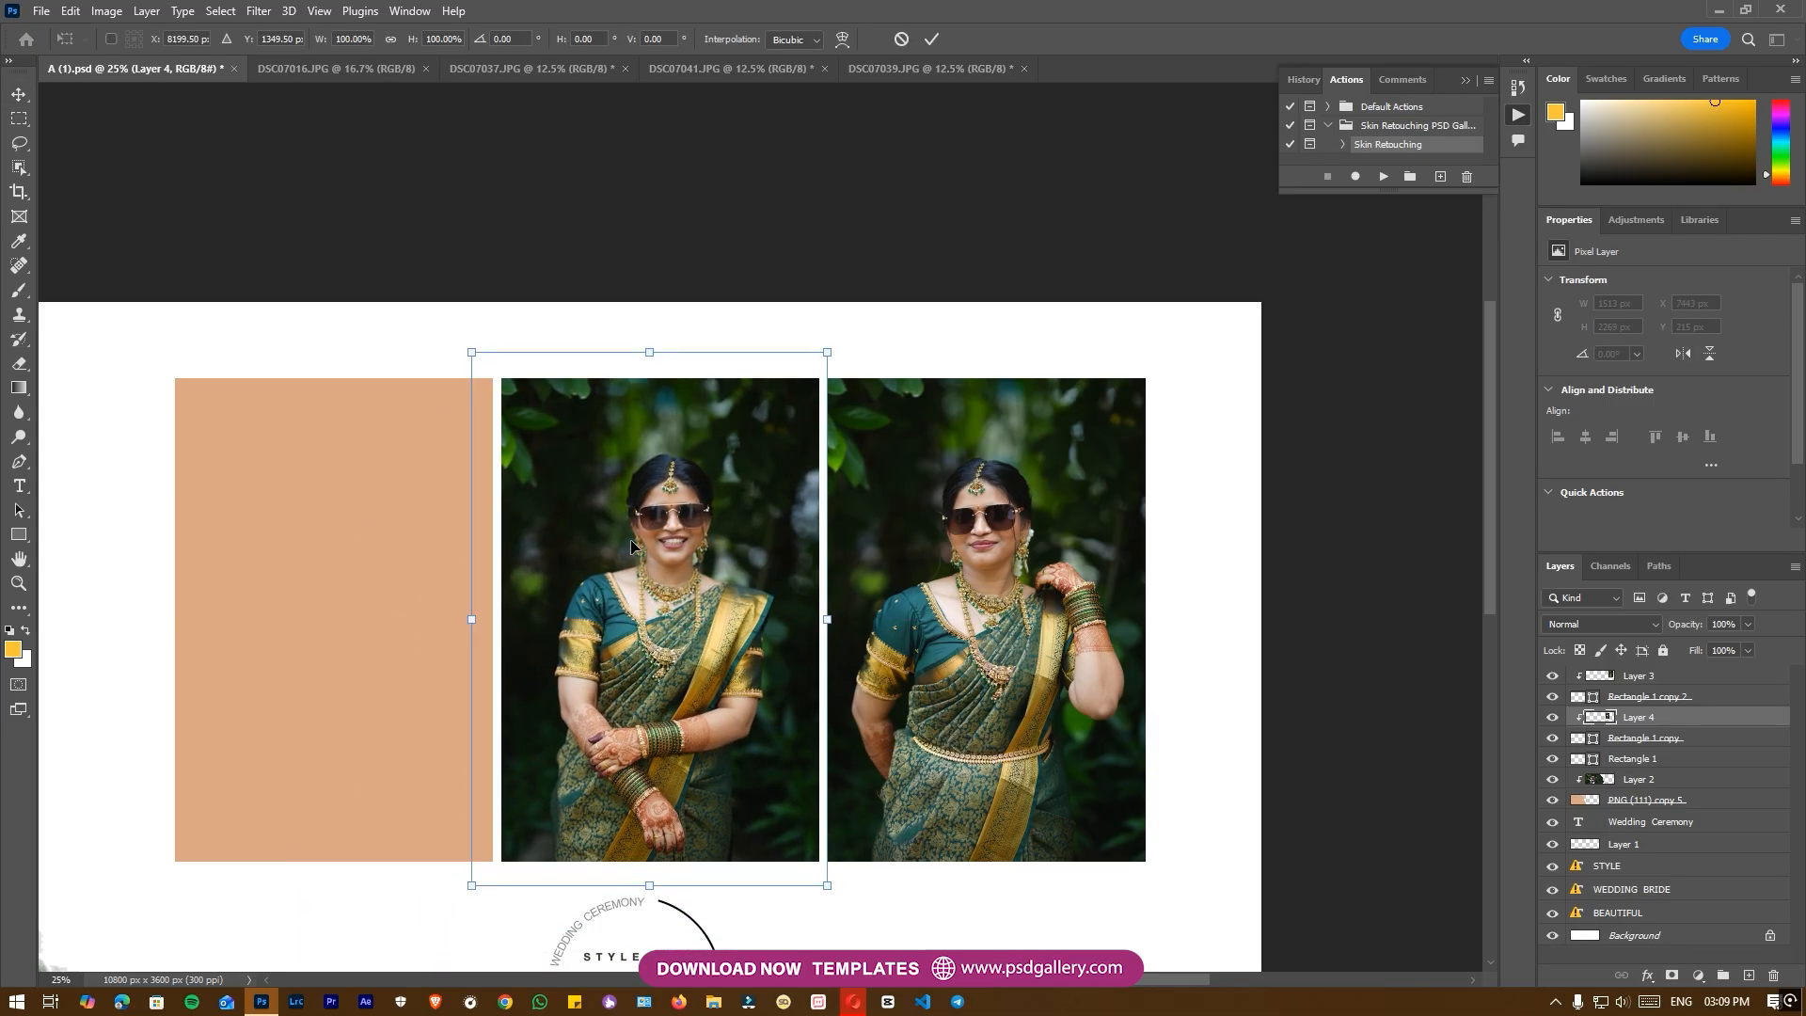
key(Return)
Copy the portrait of the bride touching her sunglasses into the spread, directly above the remaining placeholder's layer, Rectangle 1.
click(448, 488)
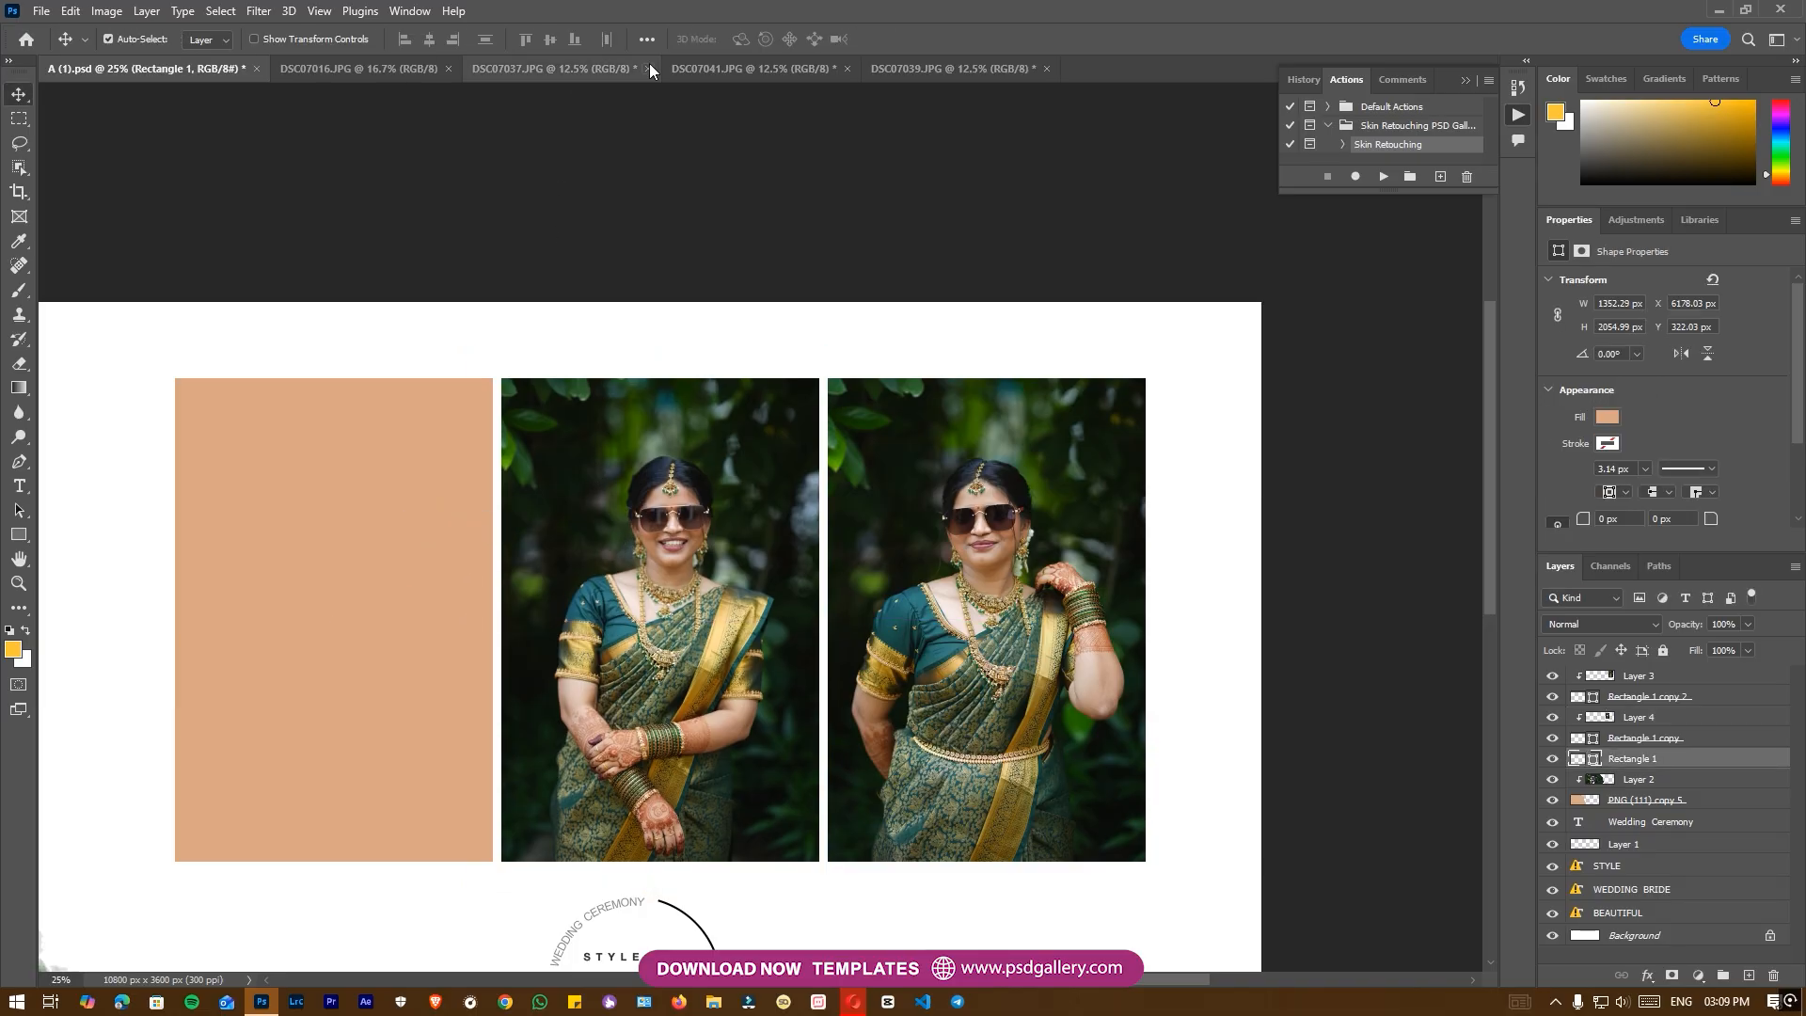
click(587, 67)
drag(143, 70, 624, 478)
Scale the sunglasses-touching portrait to about 30.8%, position it over the leftmost placeholder and clip it to that rectangle.
key(ctrl+t)
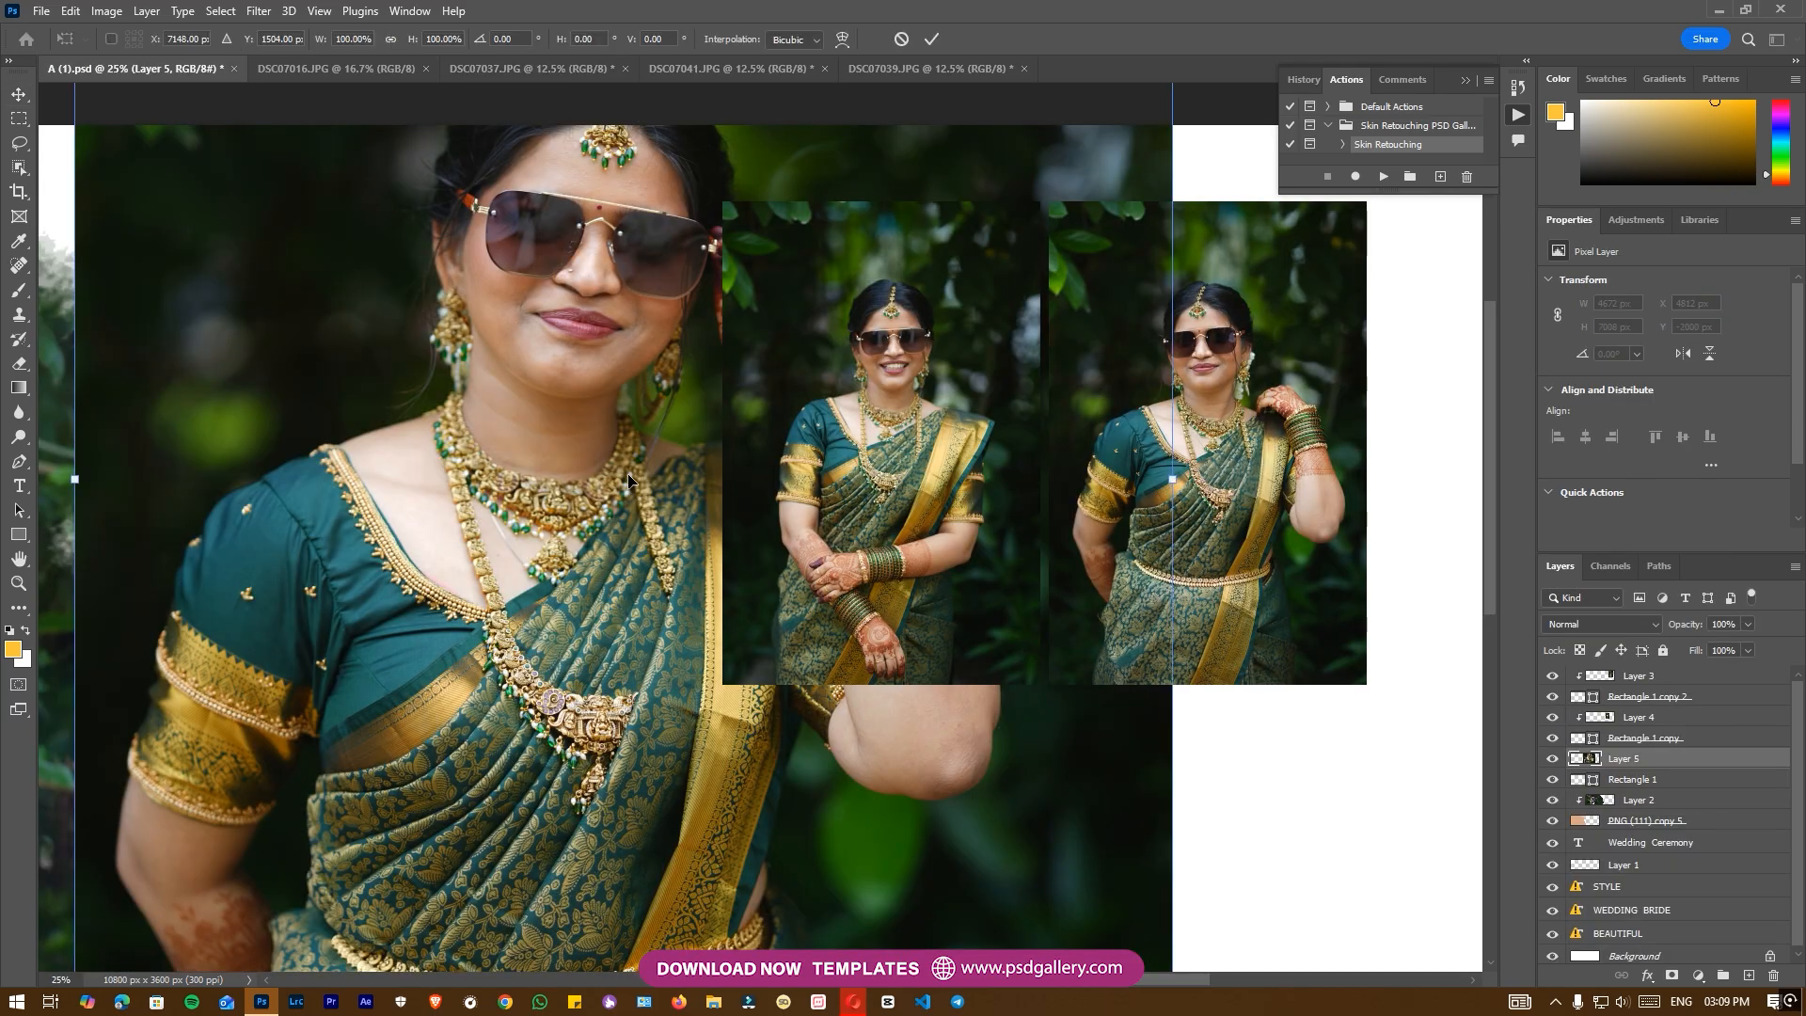
key(ctrl+minus)
key(ctrl+minus)
drag(972, 90, 654, 291)
drag(708, 535, 679, 510)
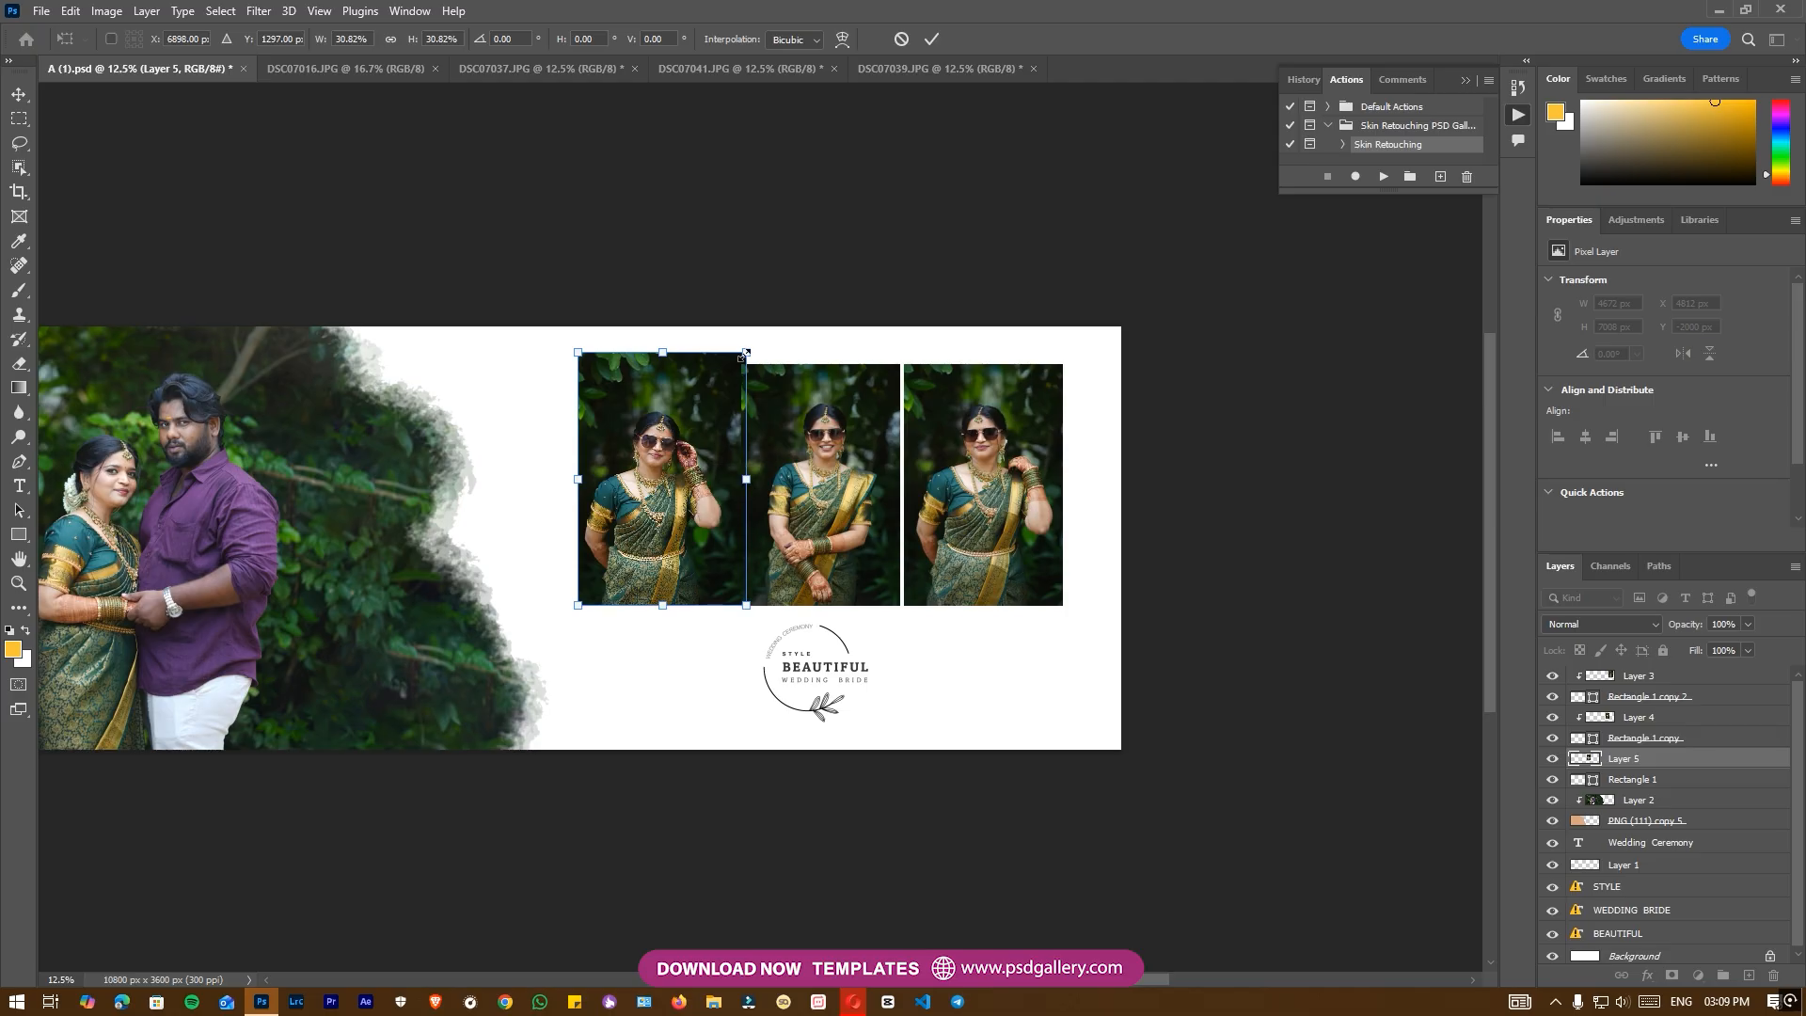
key(Return)
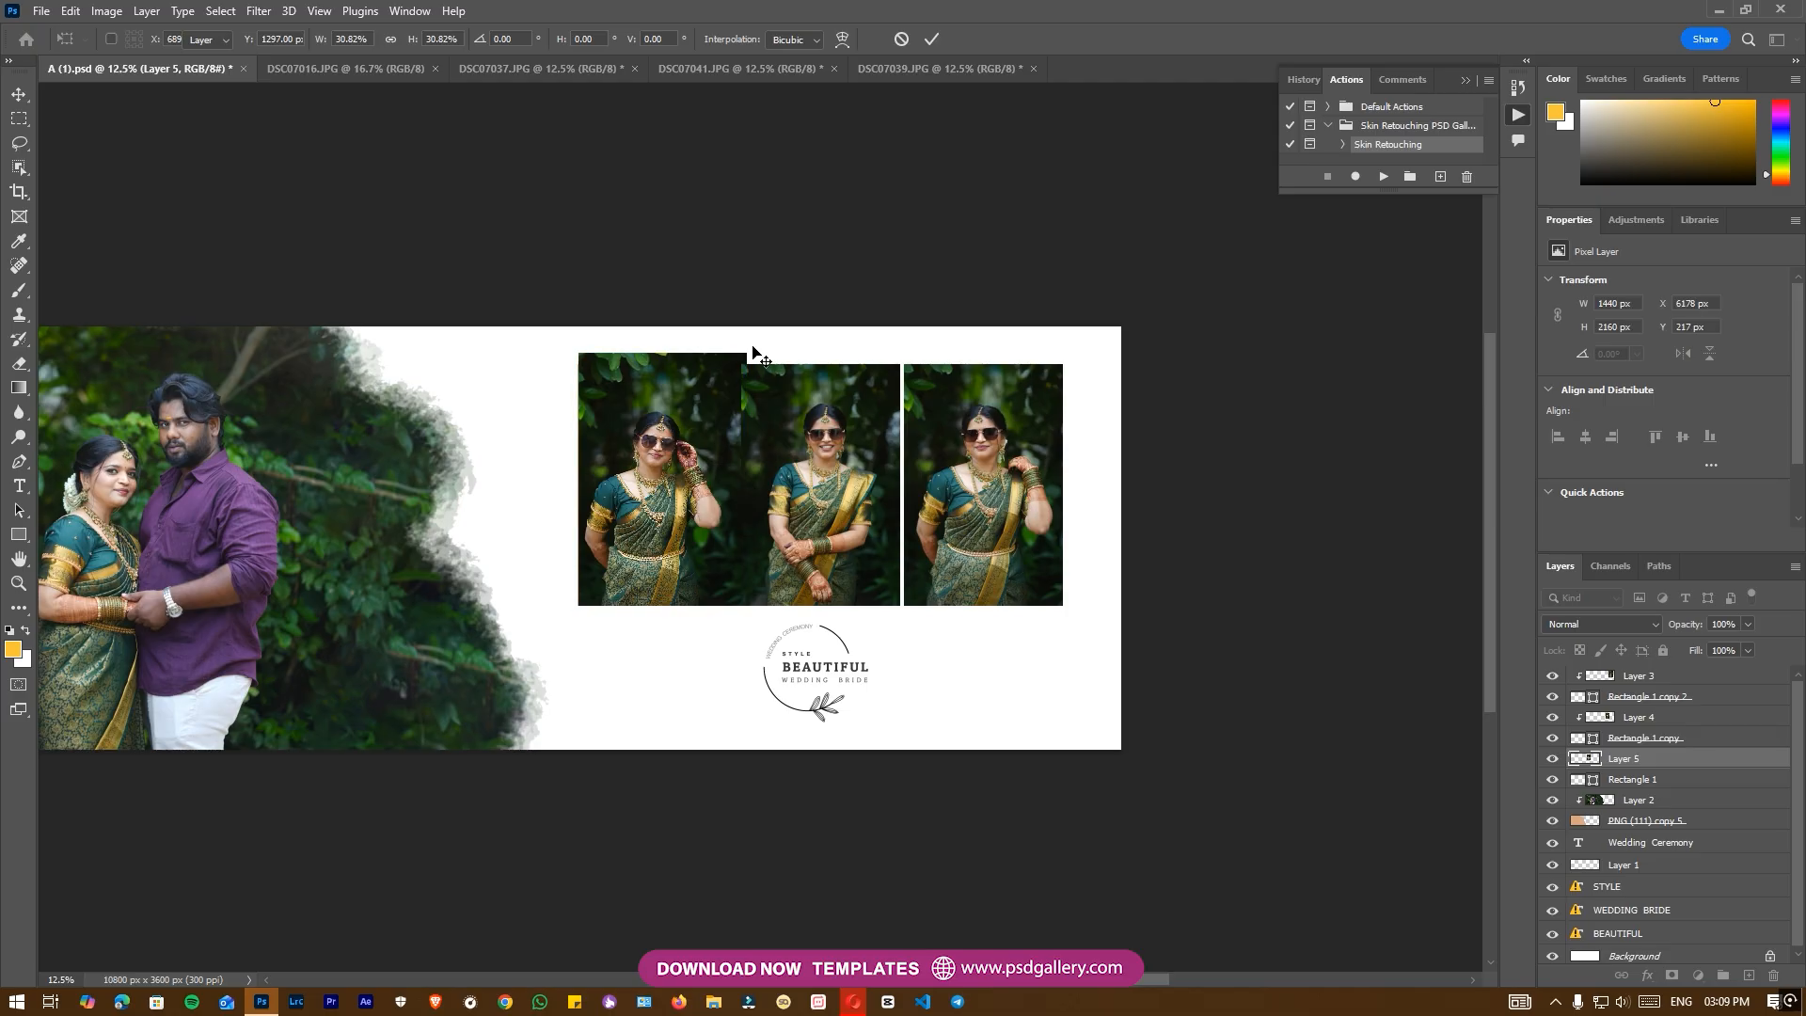
key(ctrl+plus)
key(ctrl+plus)
drag(835, 502, 761, 535)
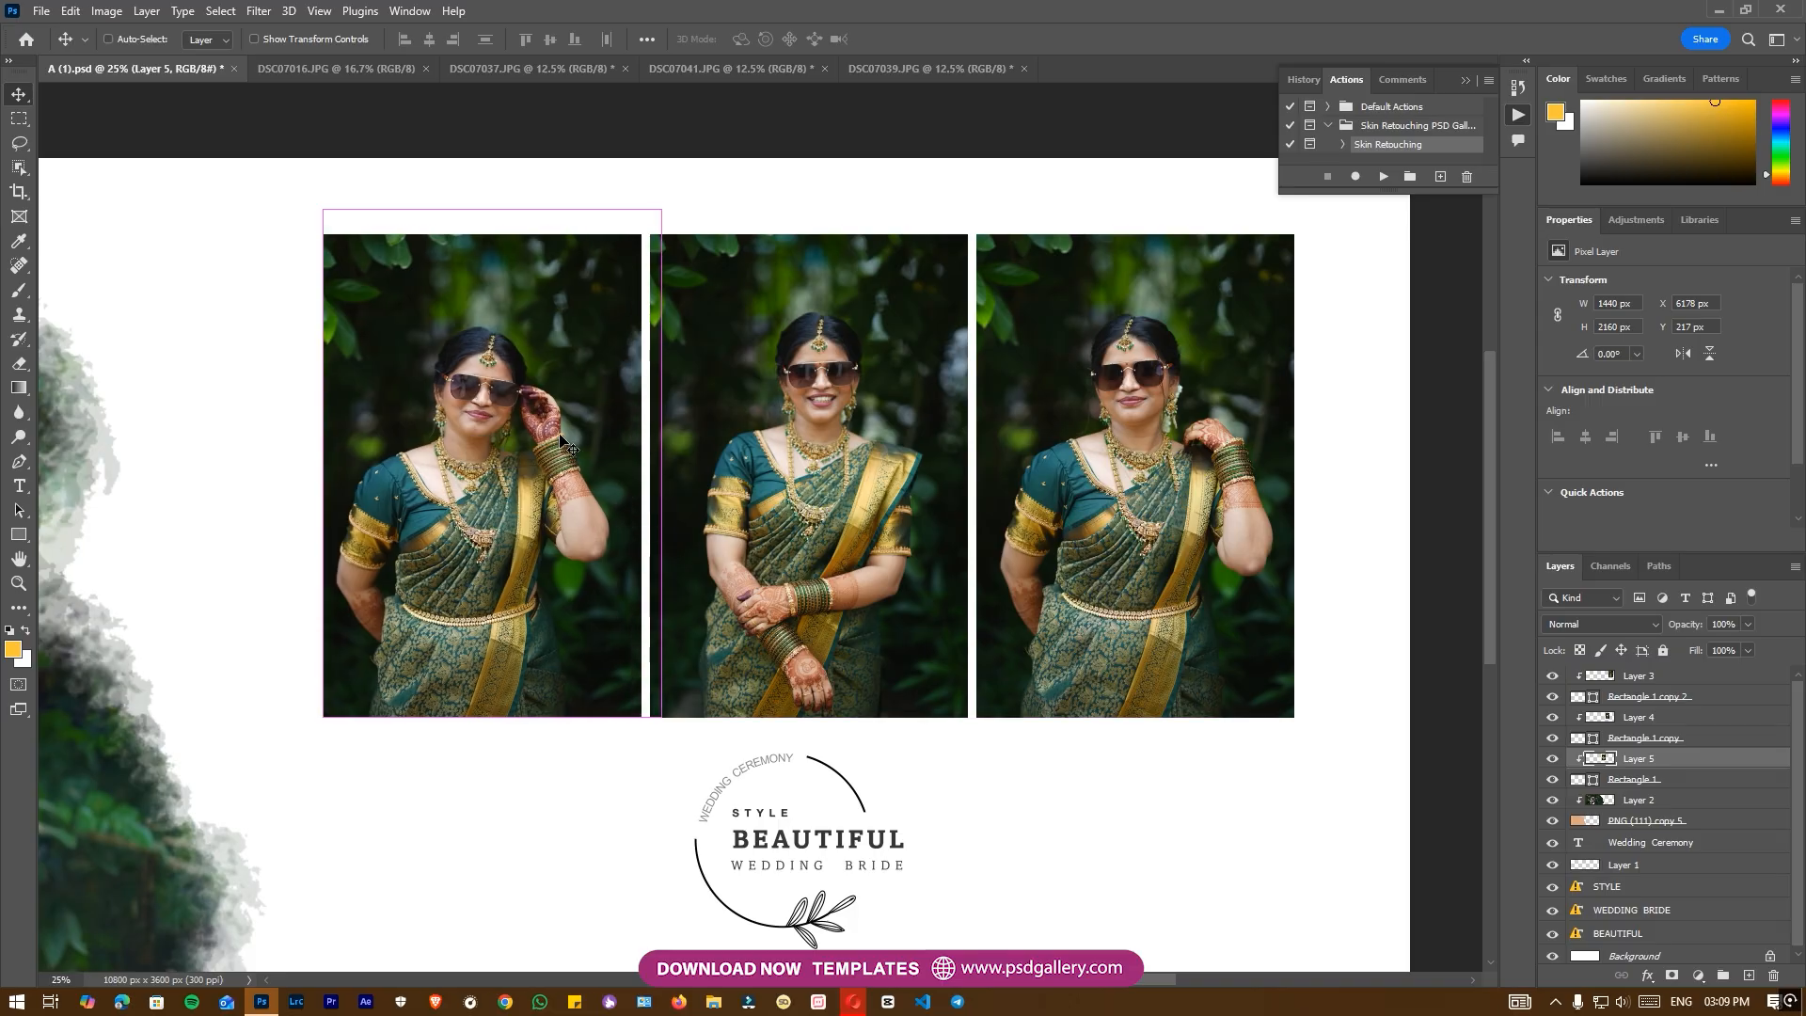
Enlarge the clipped portrait in the leftmost frame to about 1471 px wide, keeping its lower-left corner in place.
key(ctrl+t)
drag(661, 211, 669, 199)
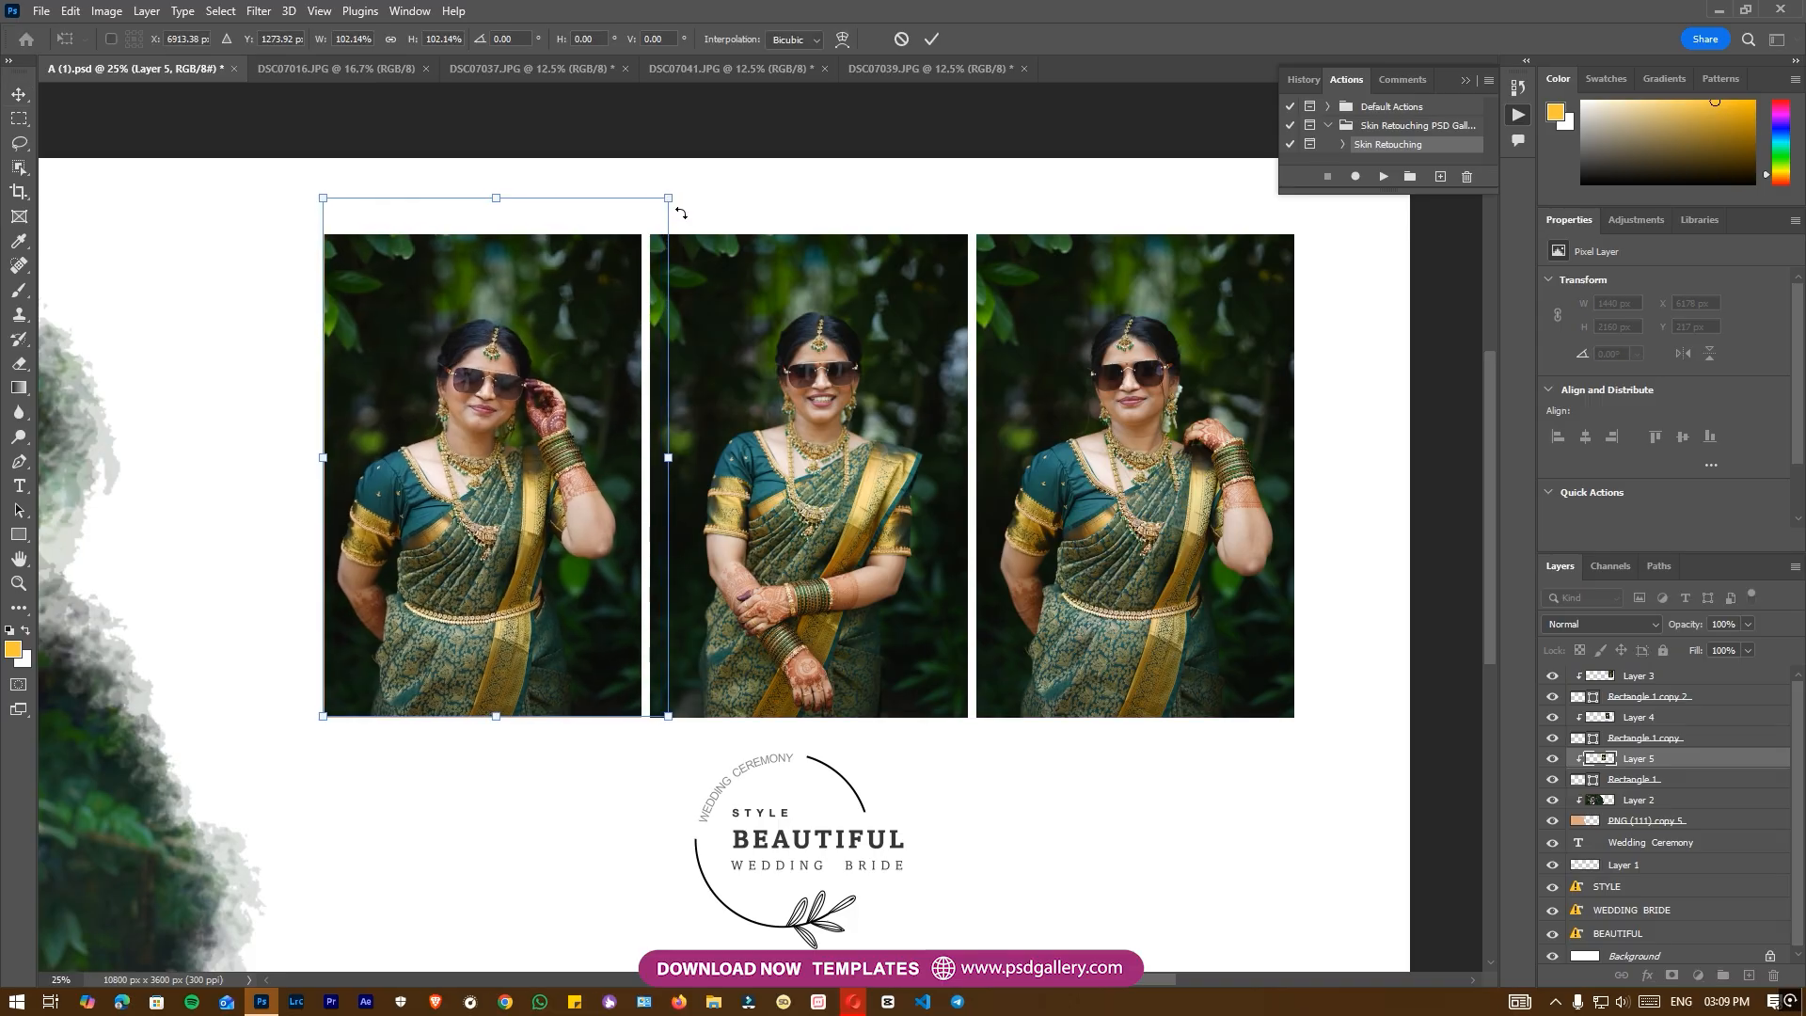
key(Return)
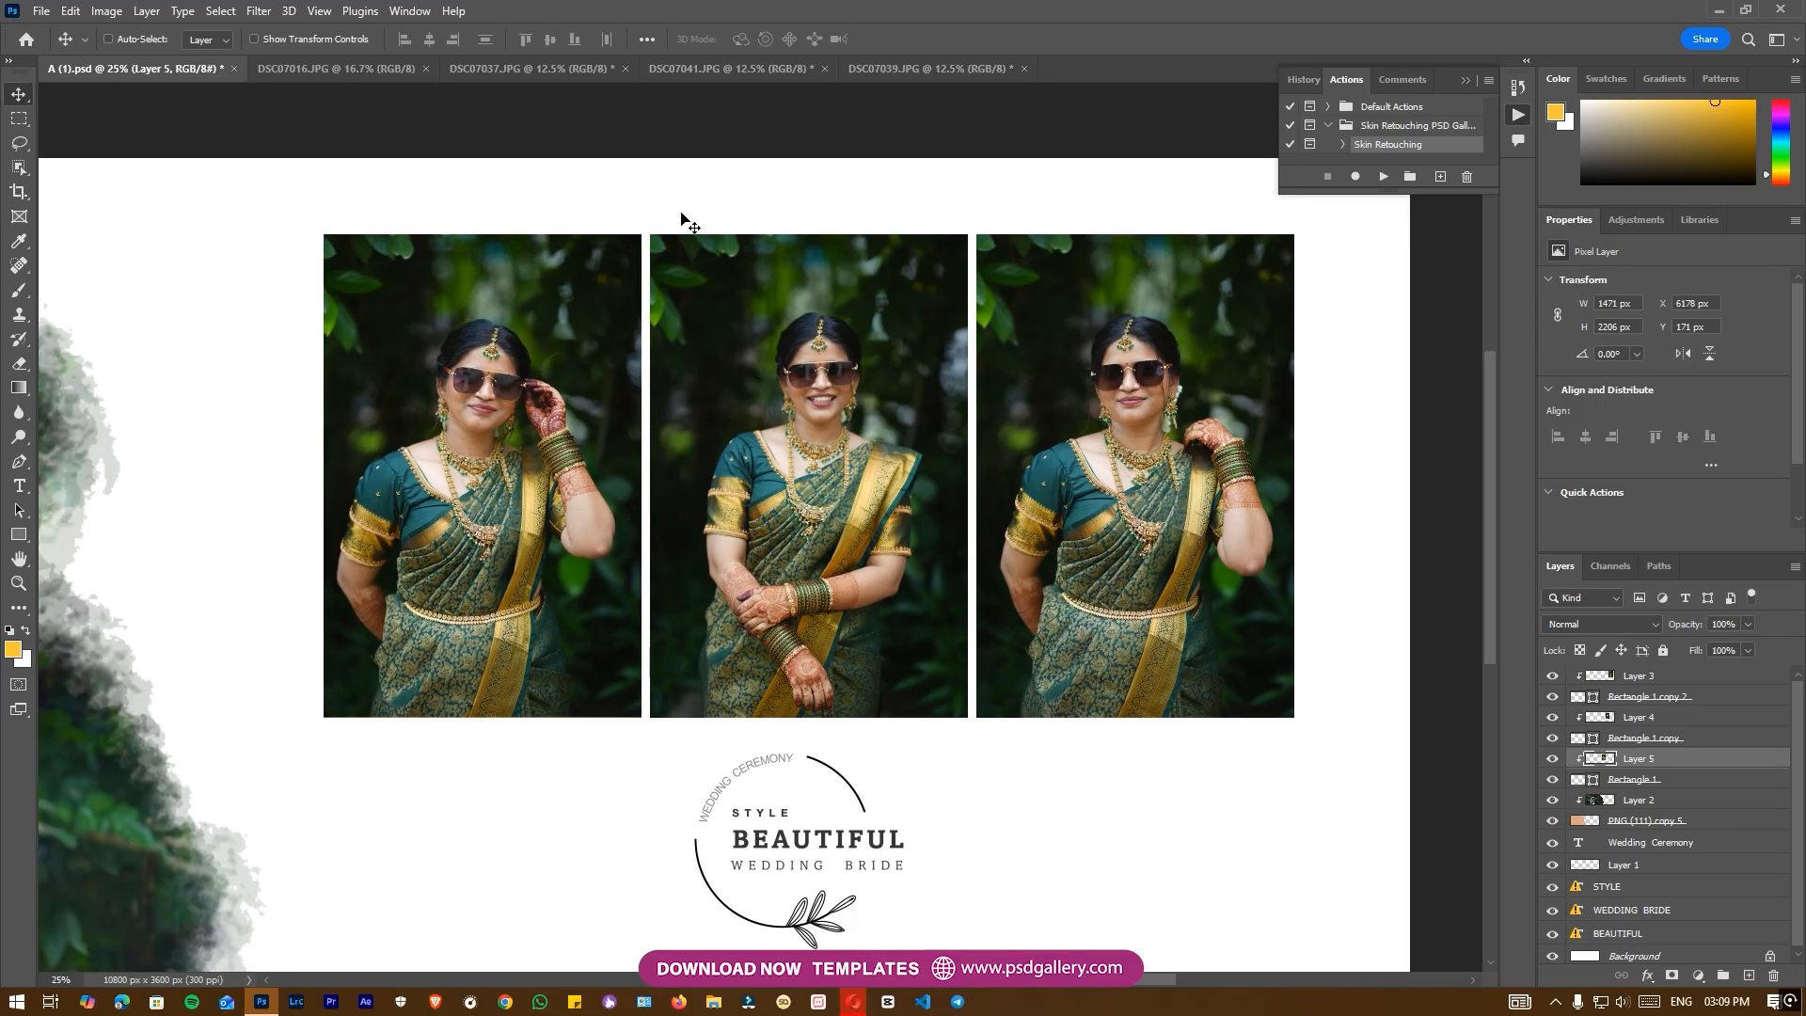
Apply Levels to the couple's photo on Layer 2 with input black at 15 and input white at 242.
key(ctrl+minus)
key(ctrl+minus)
drag(797, 461, 901, 480)
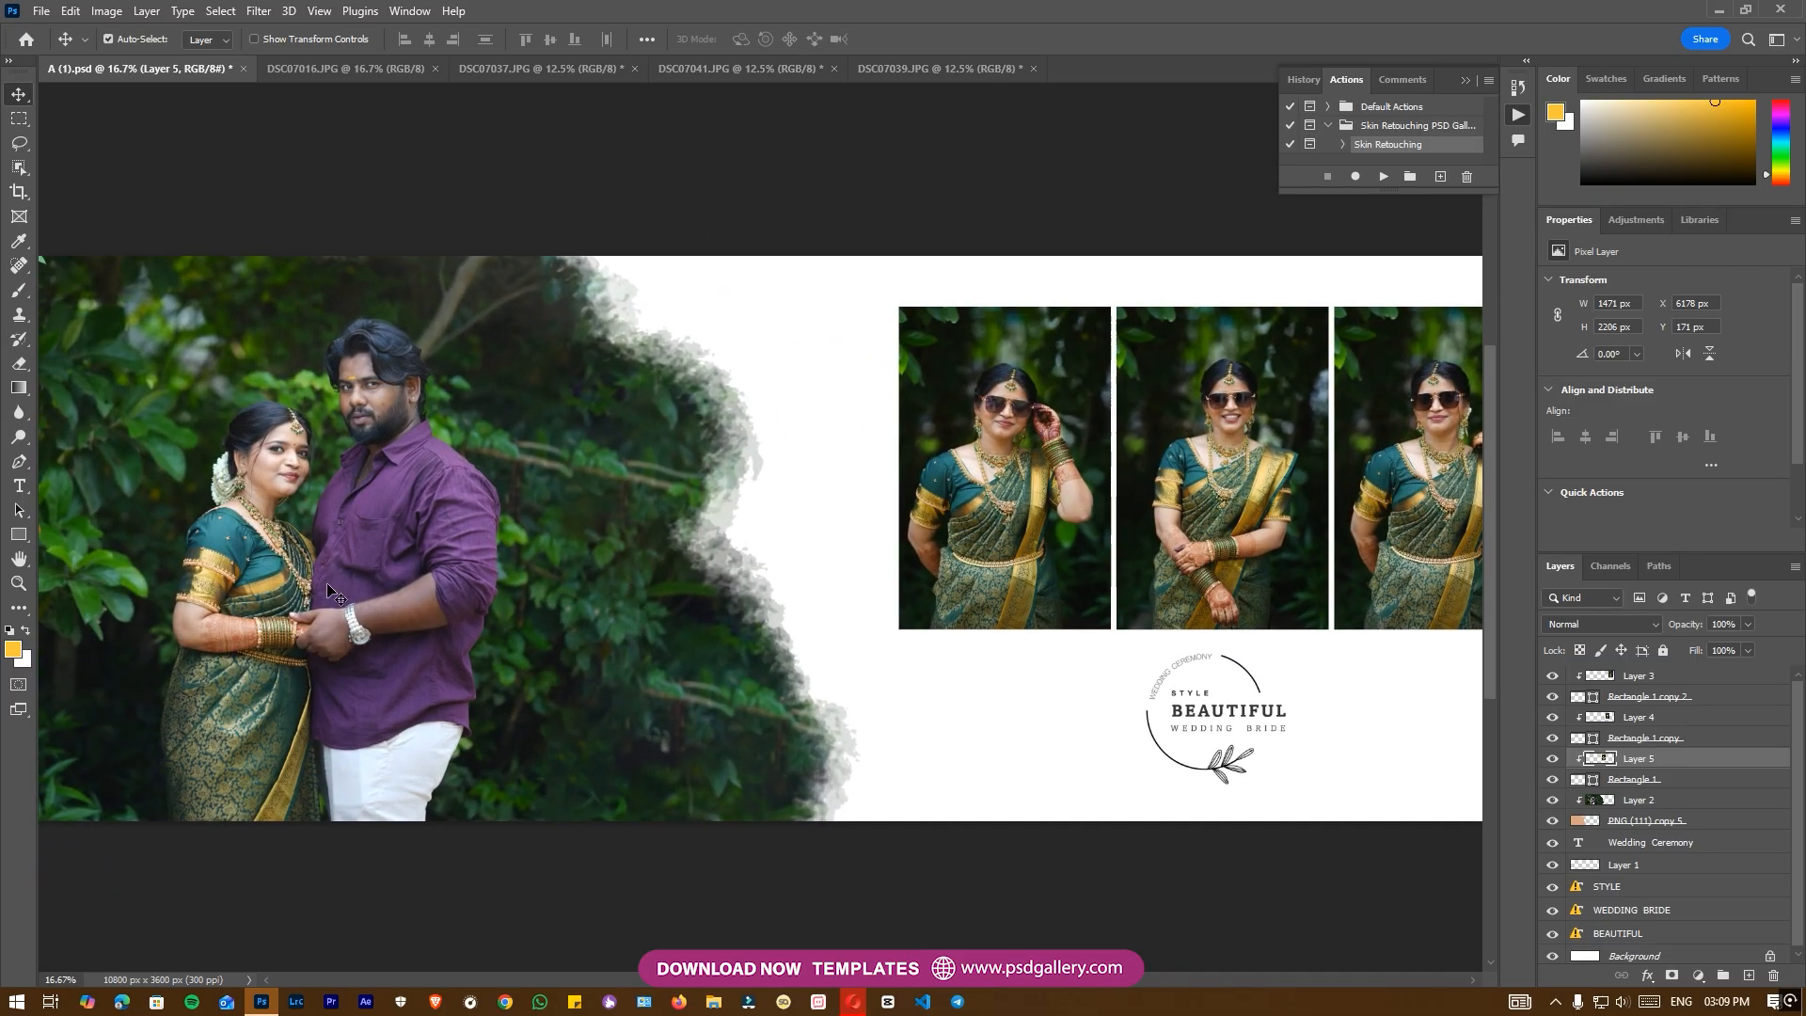
key(ctrl+plus)
right_click(437, 577)
click(461, 585)
drag(406, 585, 436, 582)
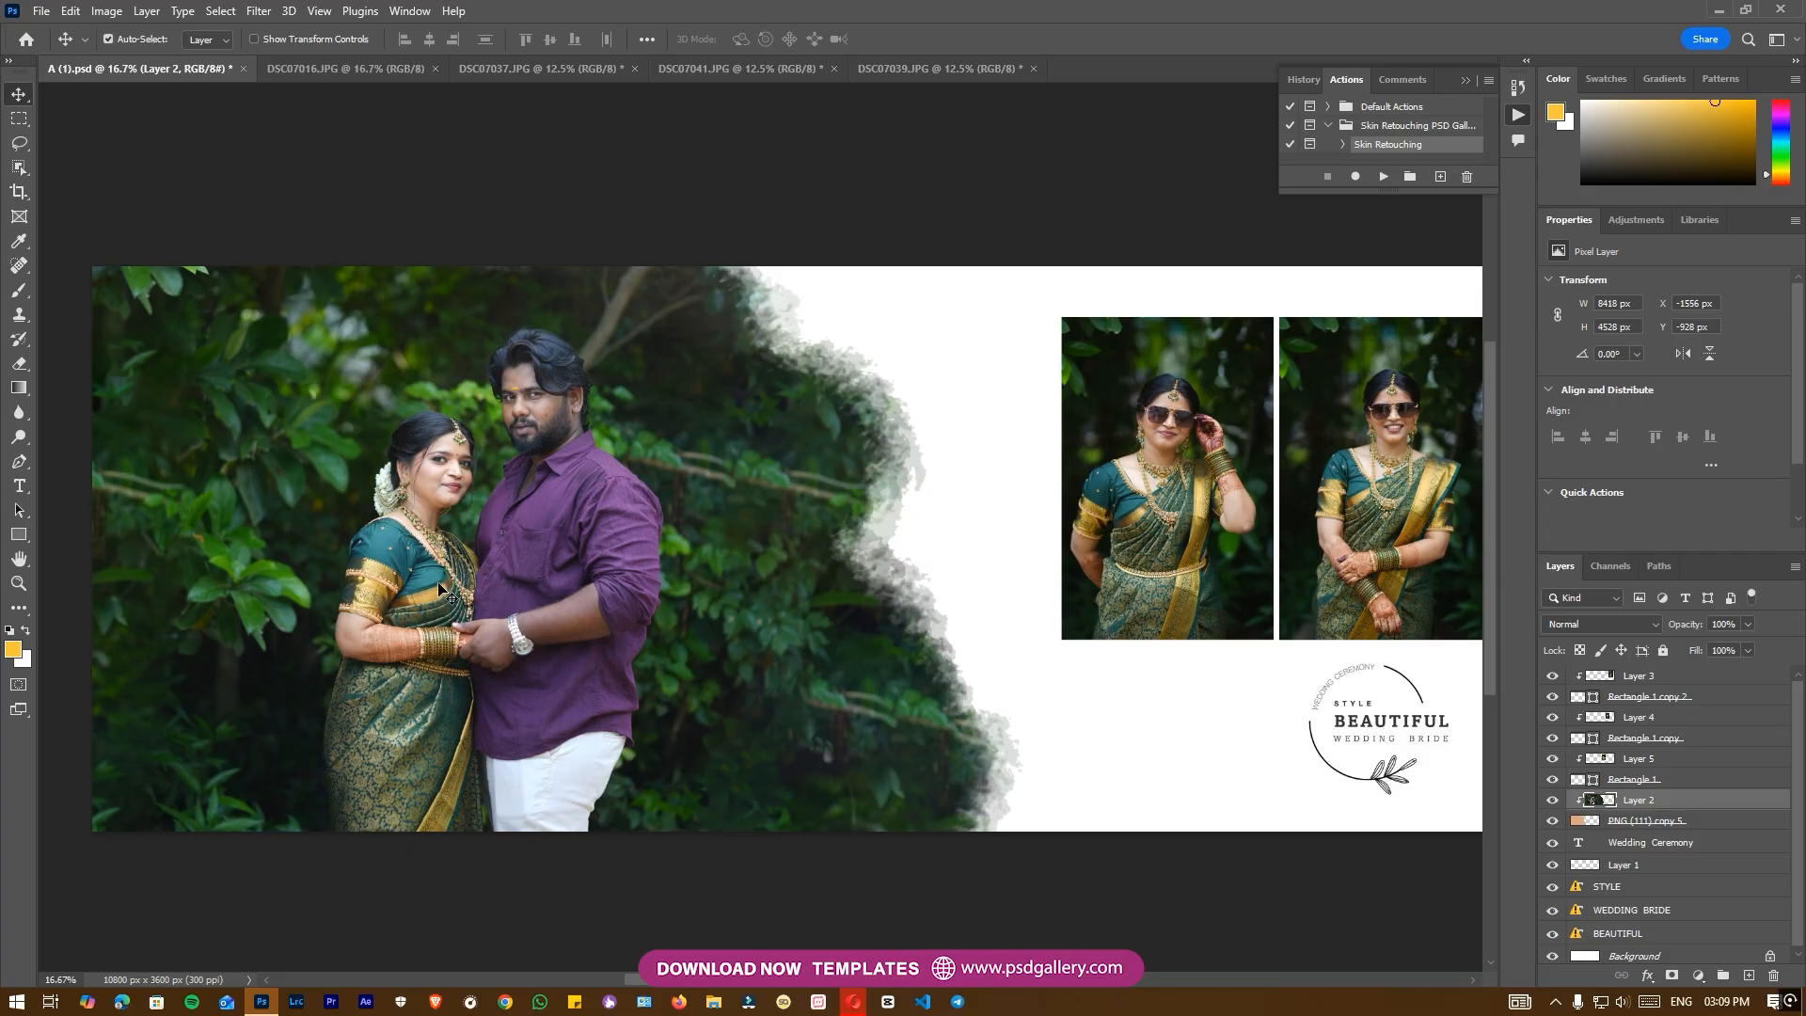
key(ctrl+l)
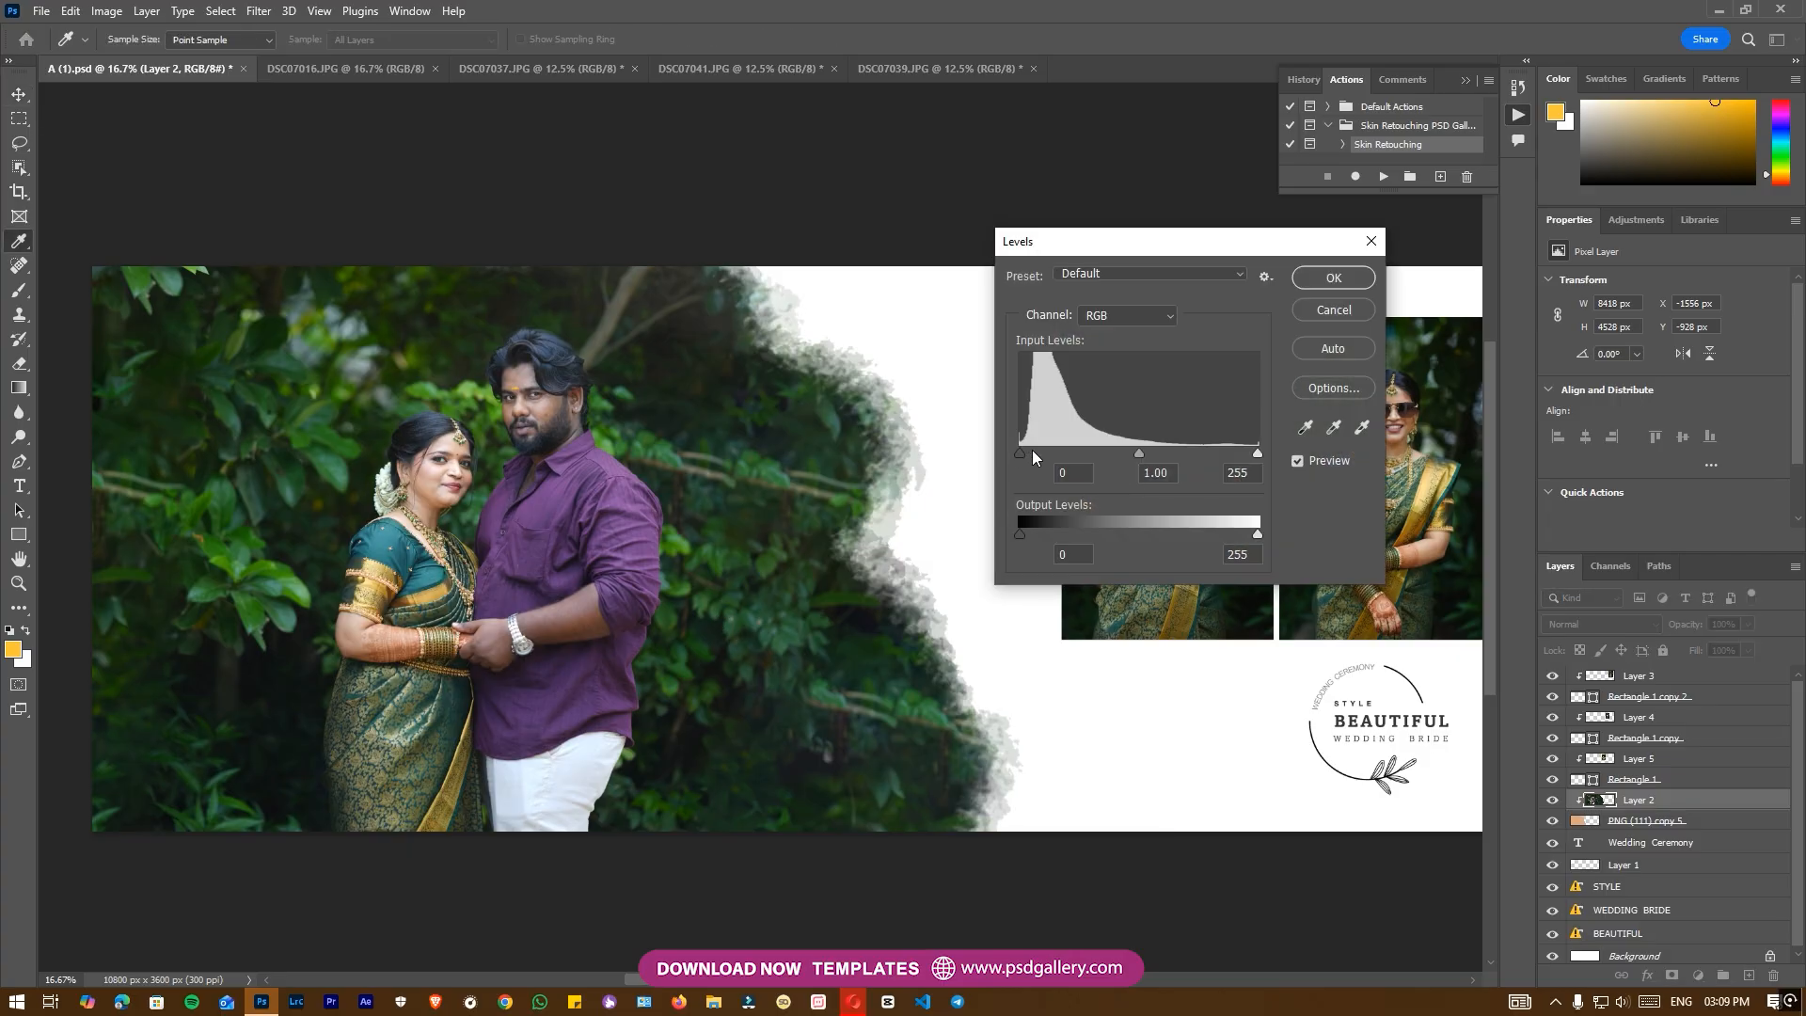
drag(1021, 453, 1035, 453)
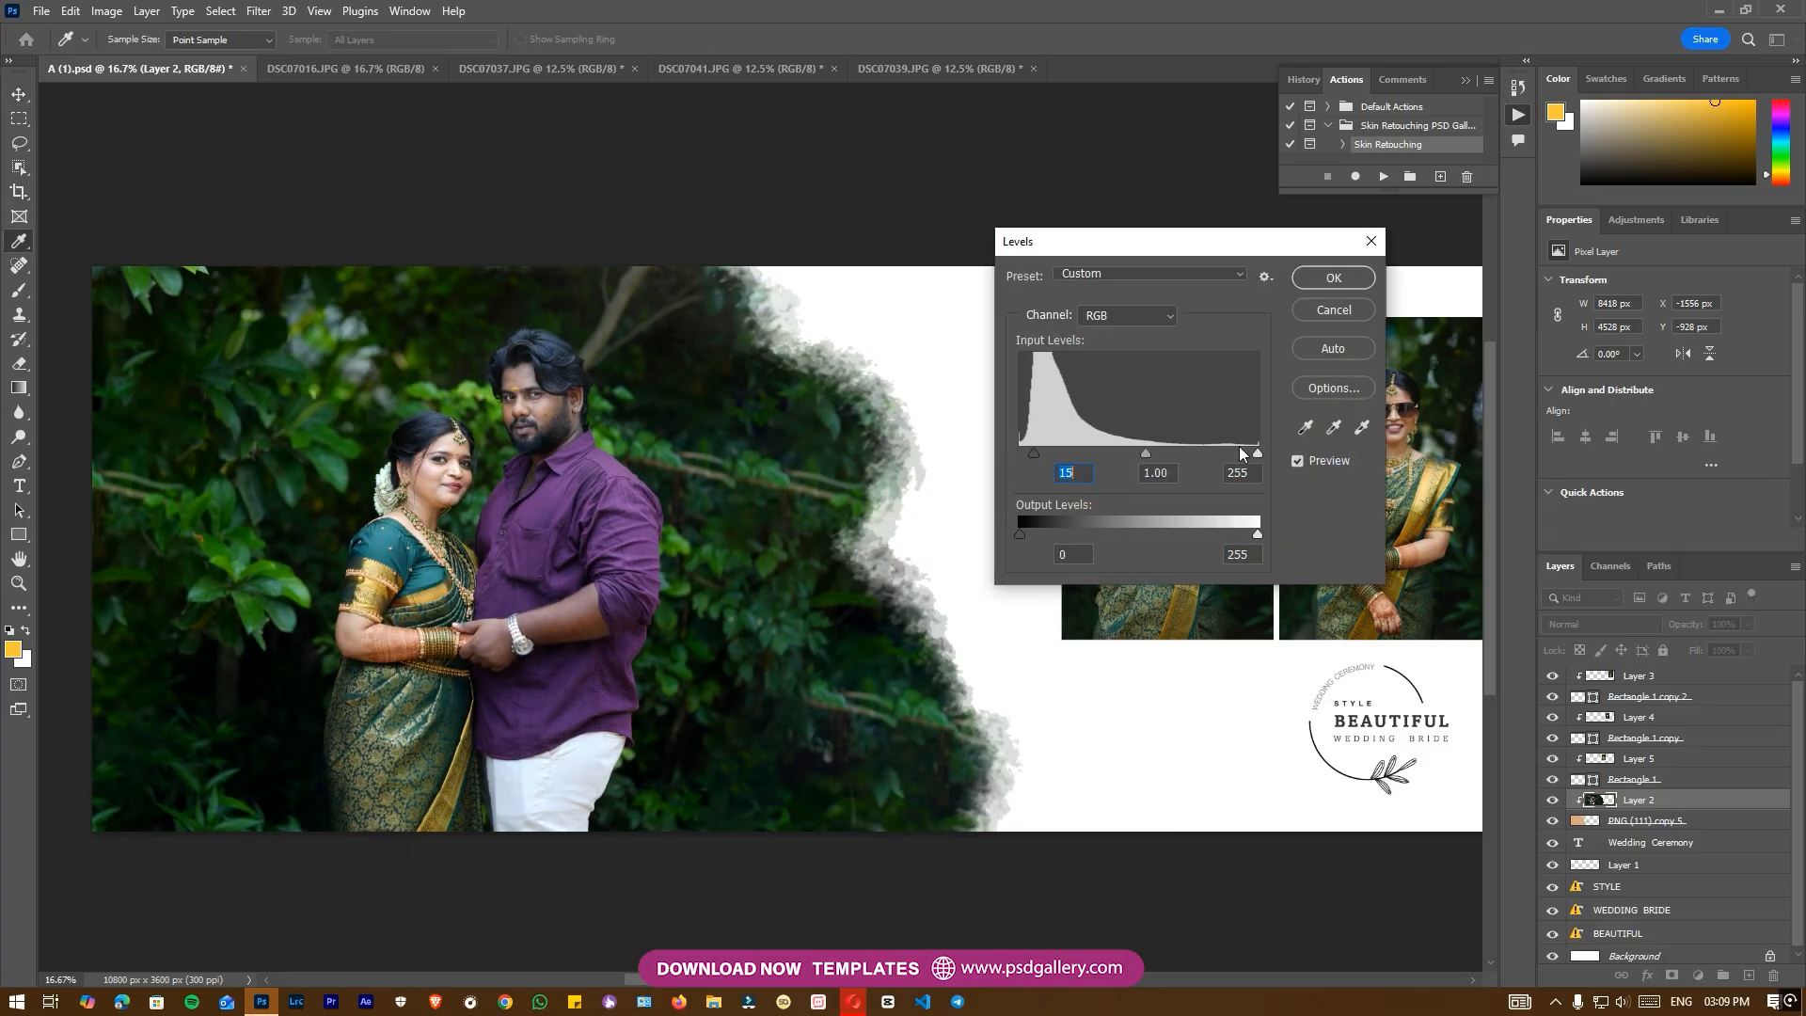
drag(1256, 453, 1237, 453)
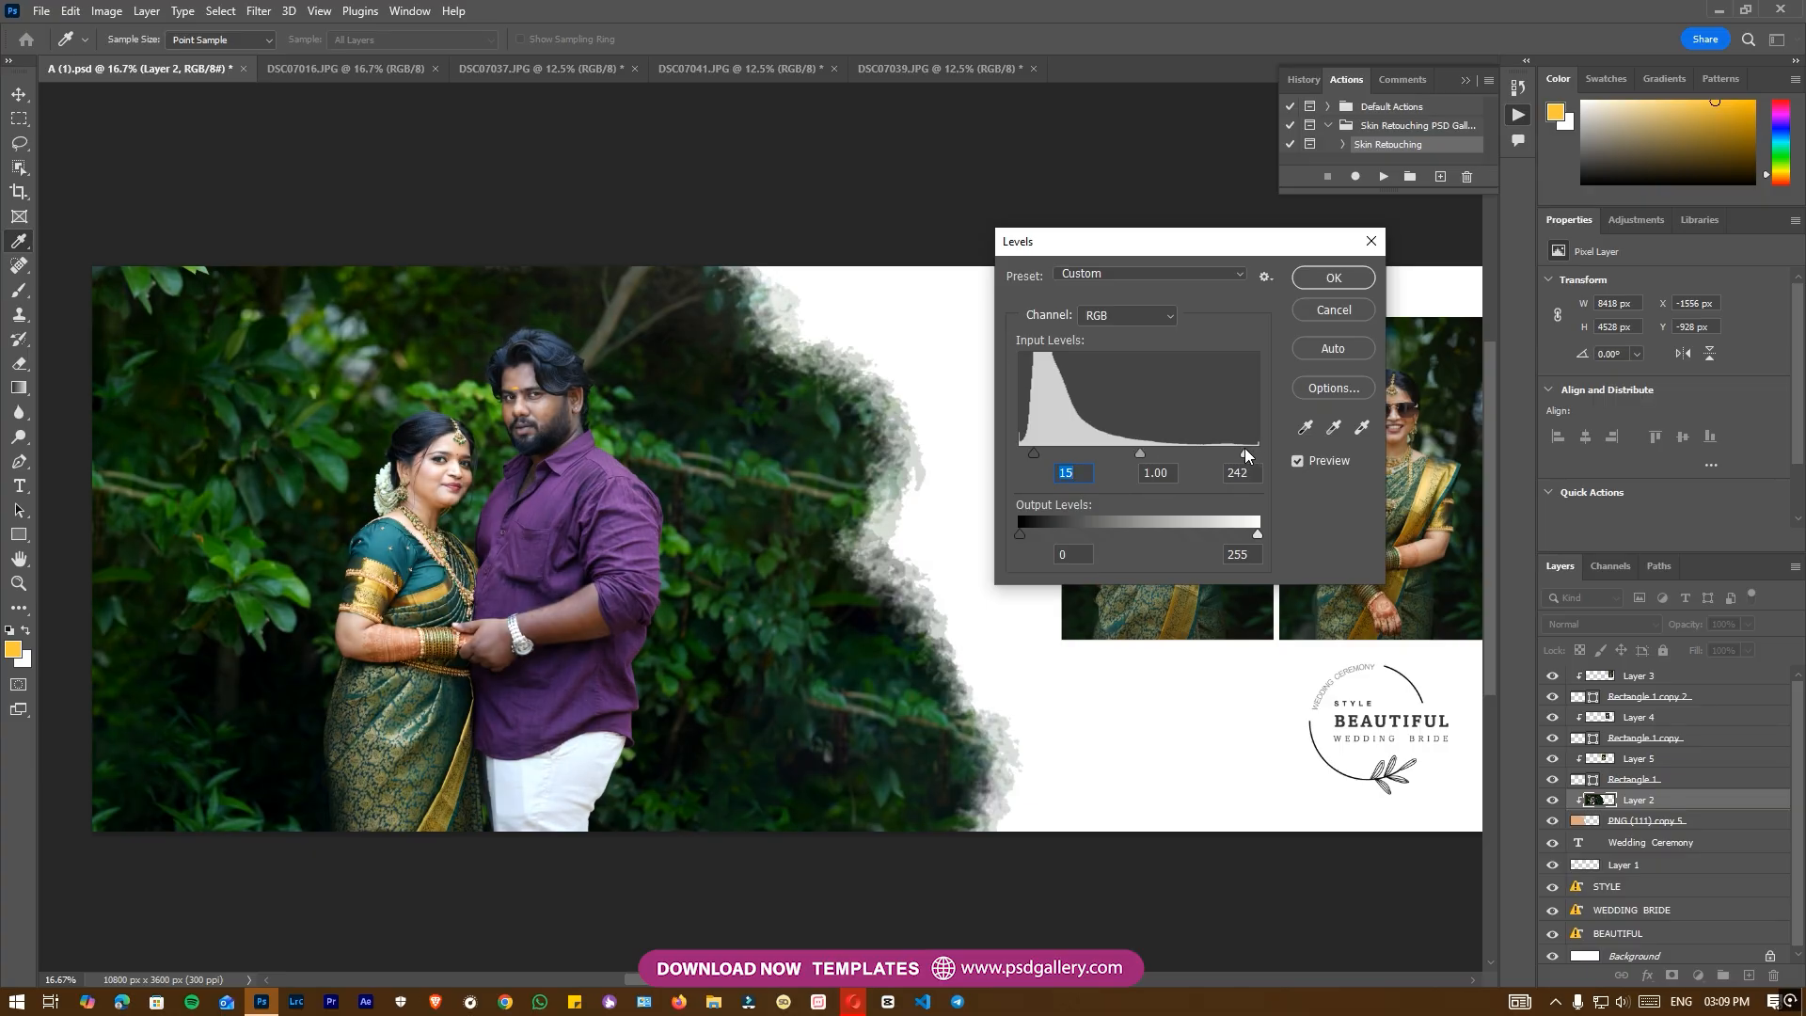
click(1333, 277)
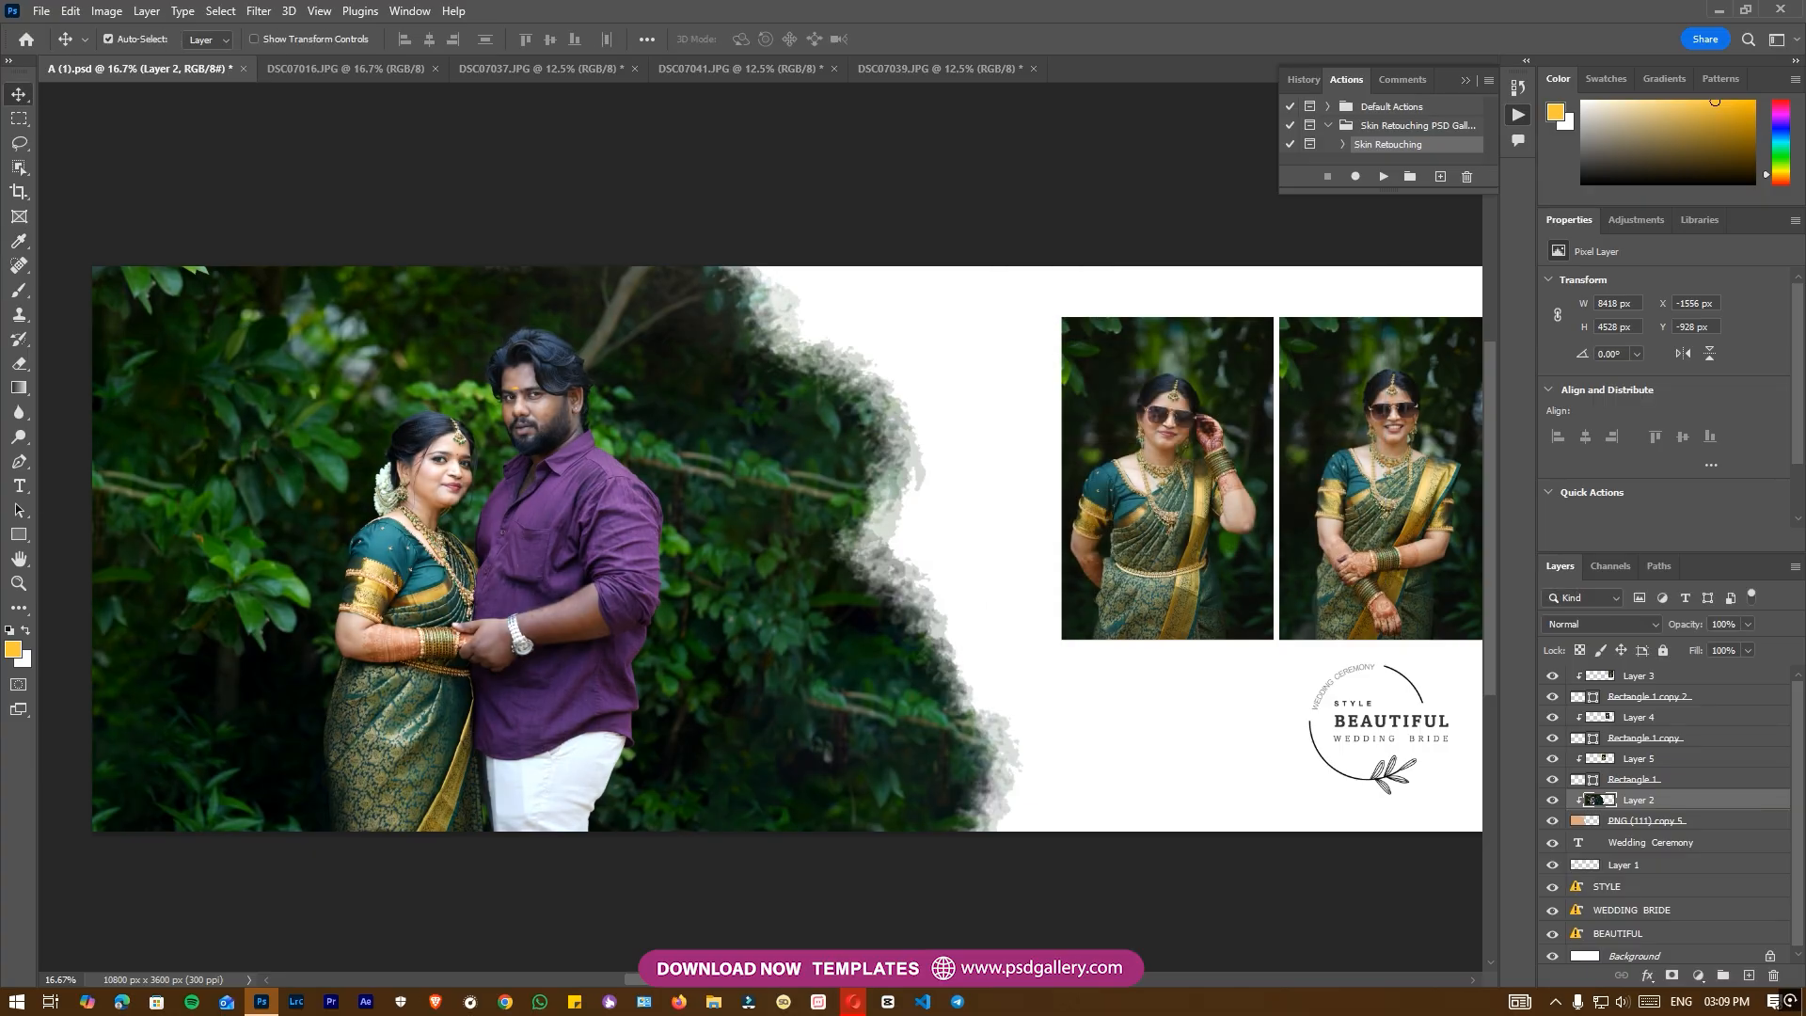
Brighten the couple's clothing with the Dodge tool, using a 1200 px brush on Midtones at 50% exposure.
click(21, 438)
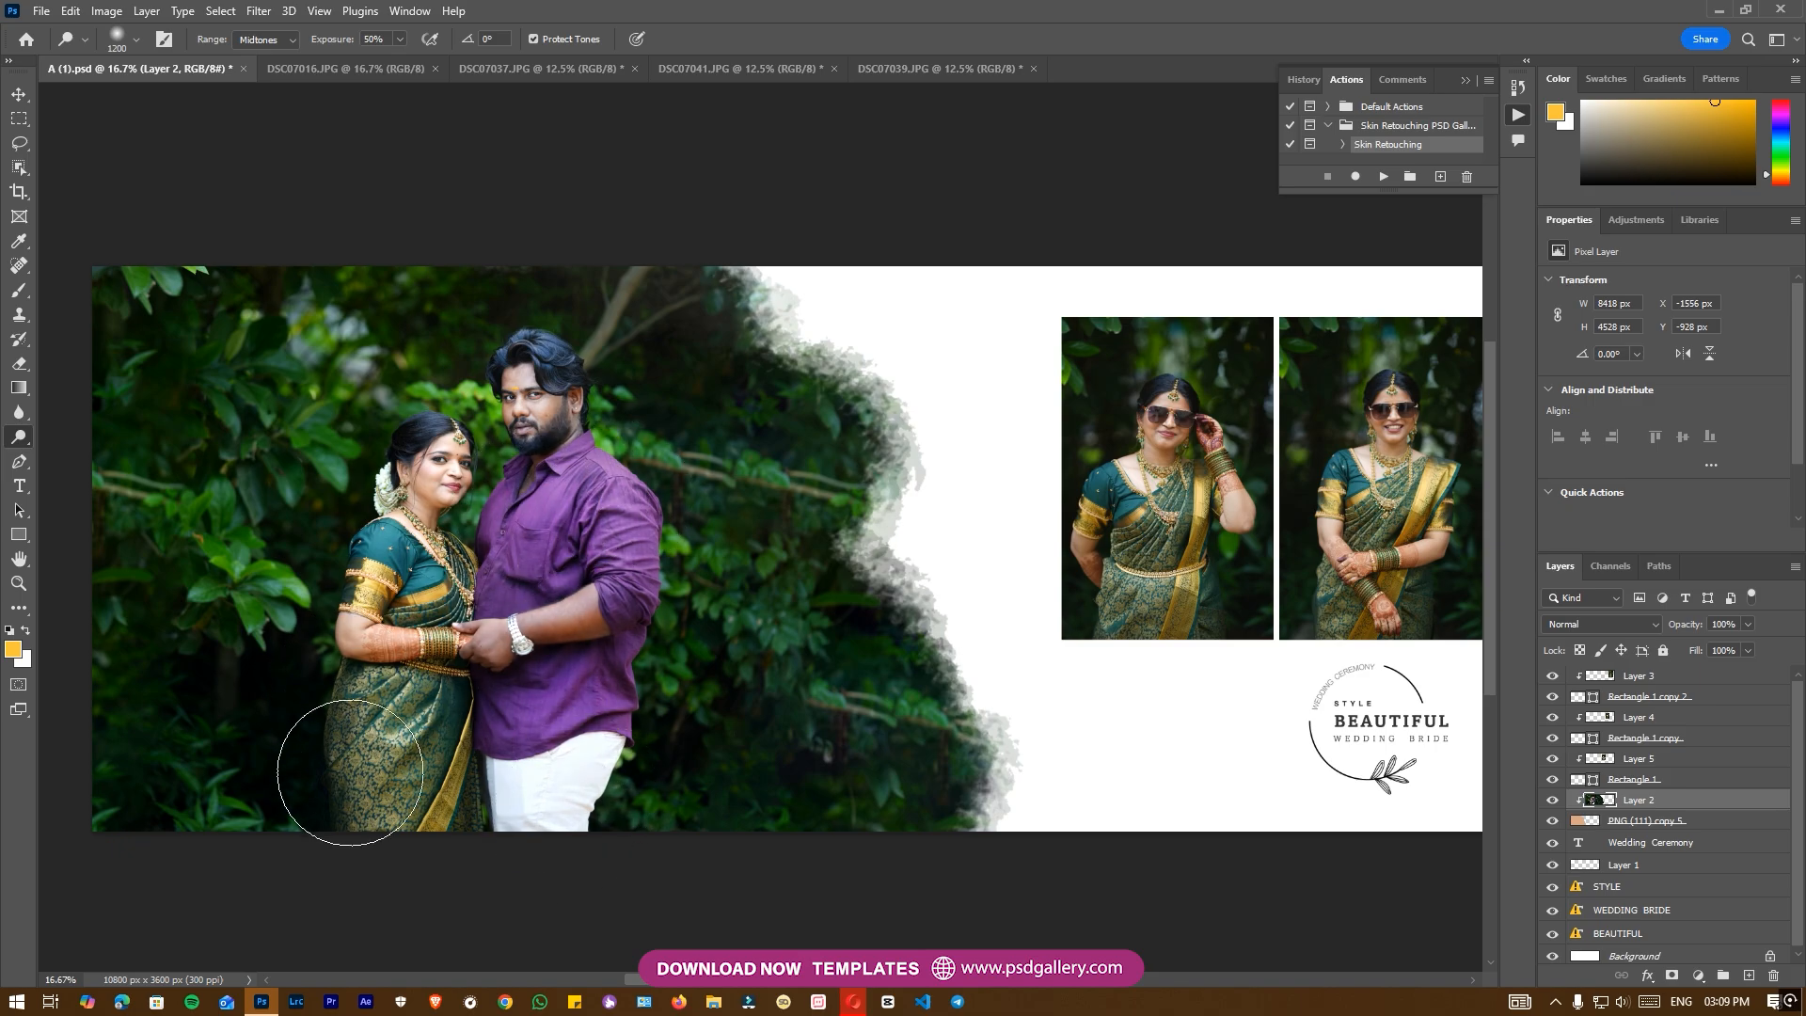
key(ctrl+plus)
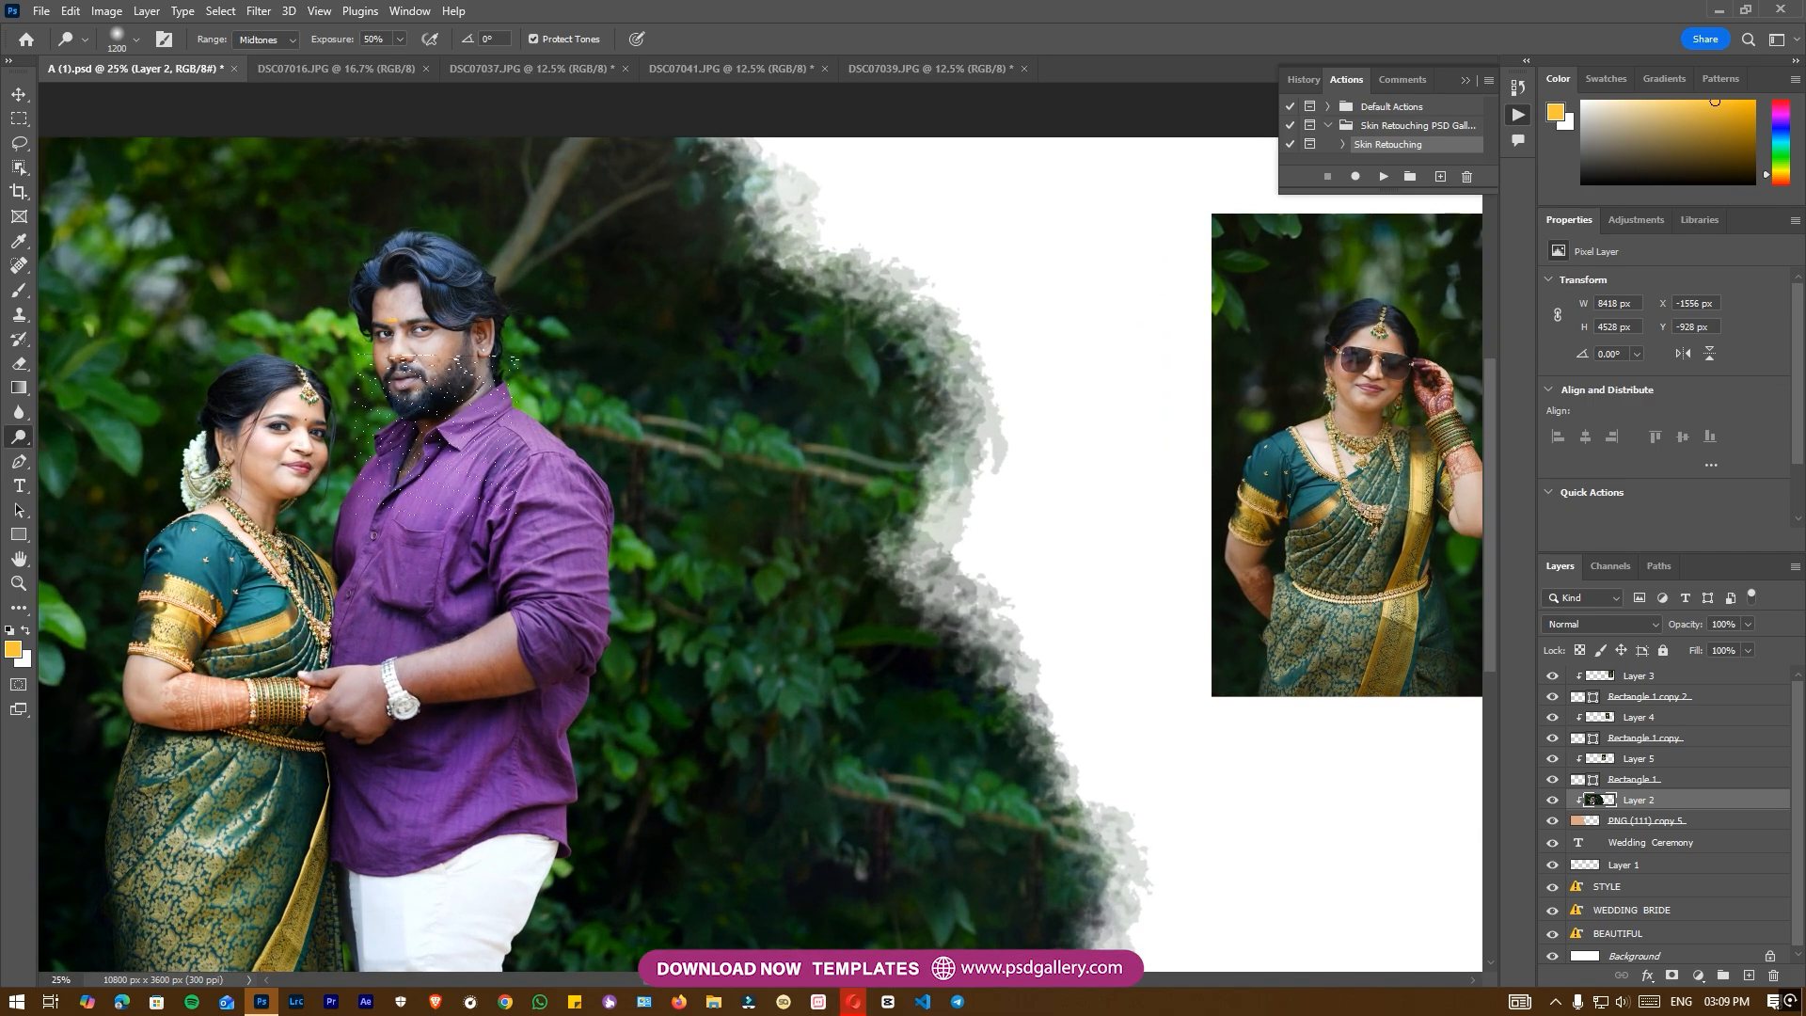
drag(385, 586, 752, 642)
key(ctrl+plus)
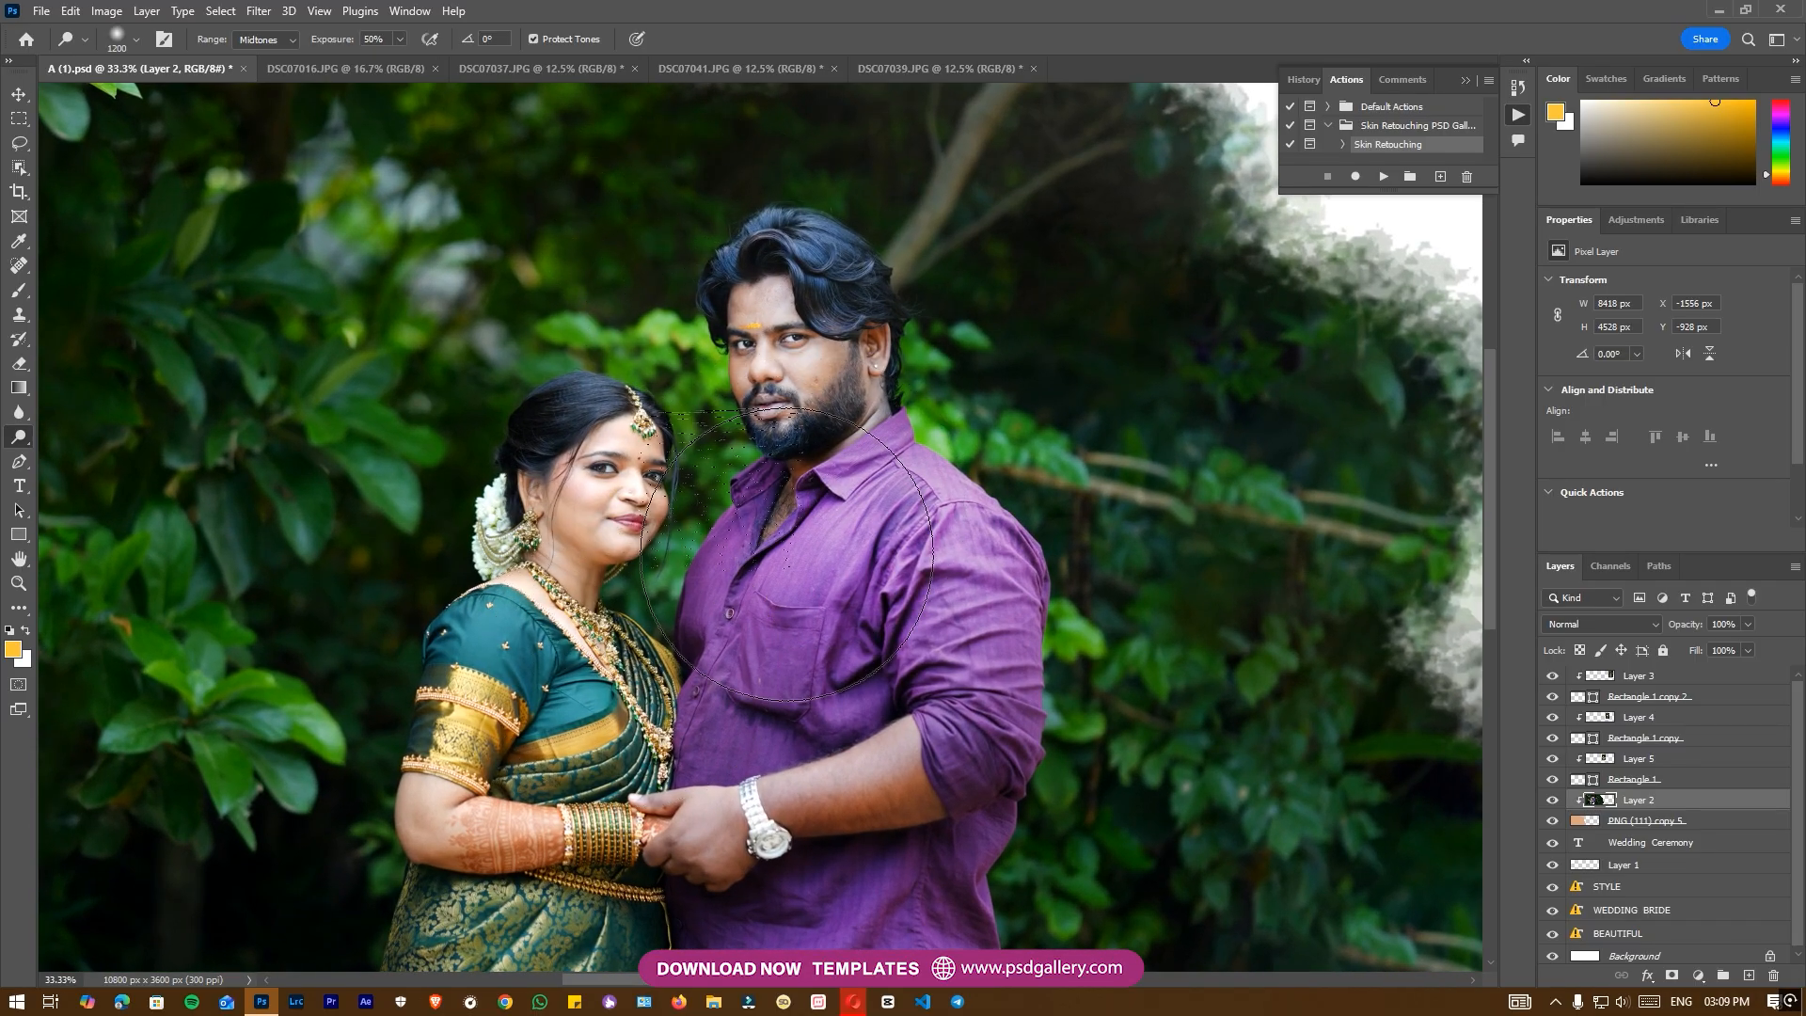
Run the Skin Retouching action on the couple's photo with a High Pass radius of 7.6 px and a Gaussian Blur radius of 1.2 px.
key(v)
drag(757, 588, 709, 555)
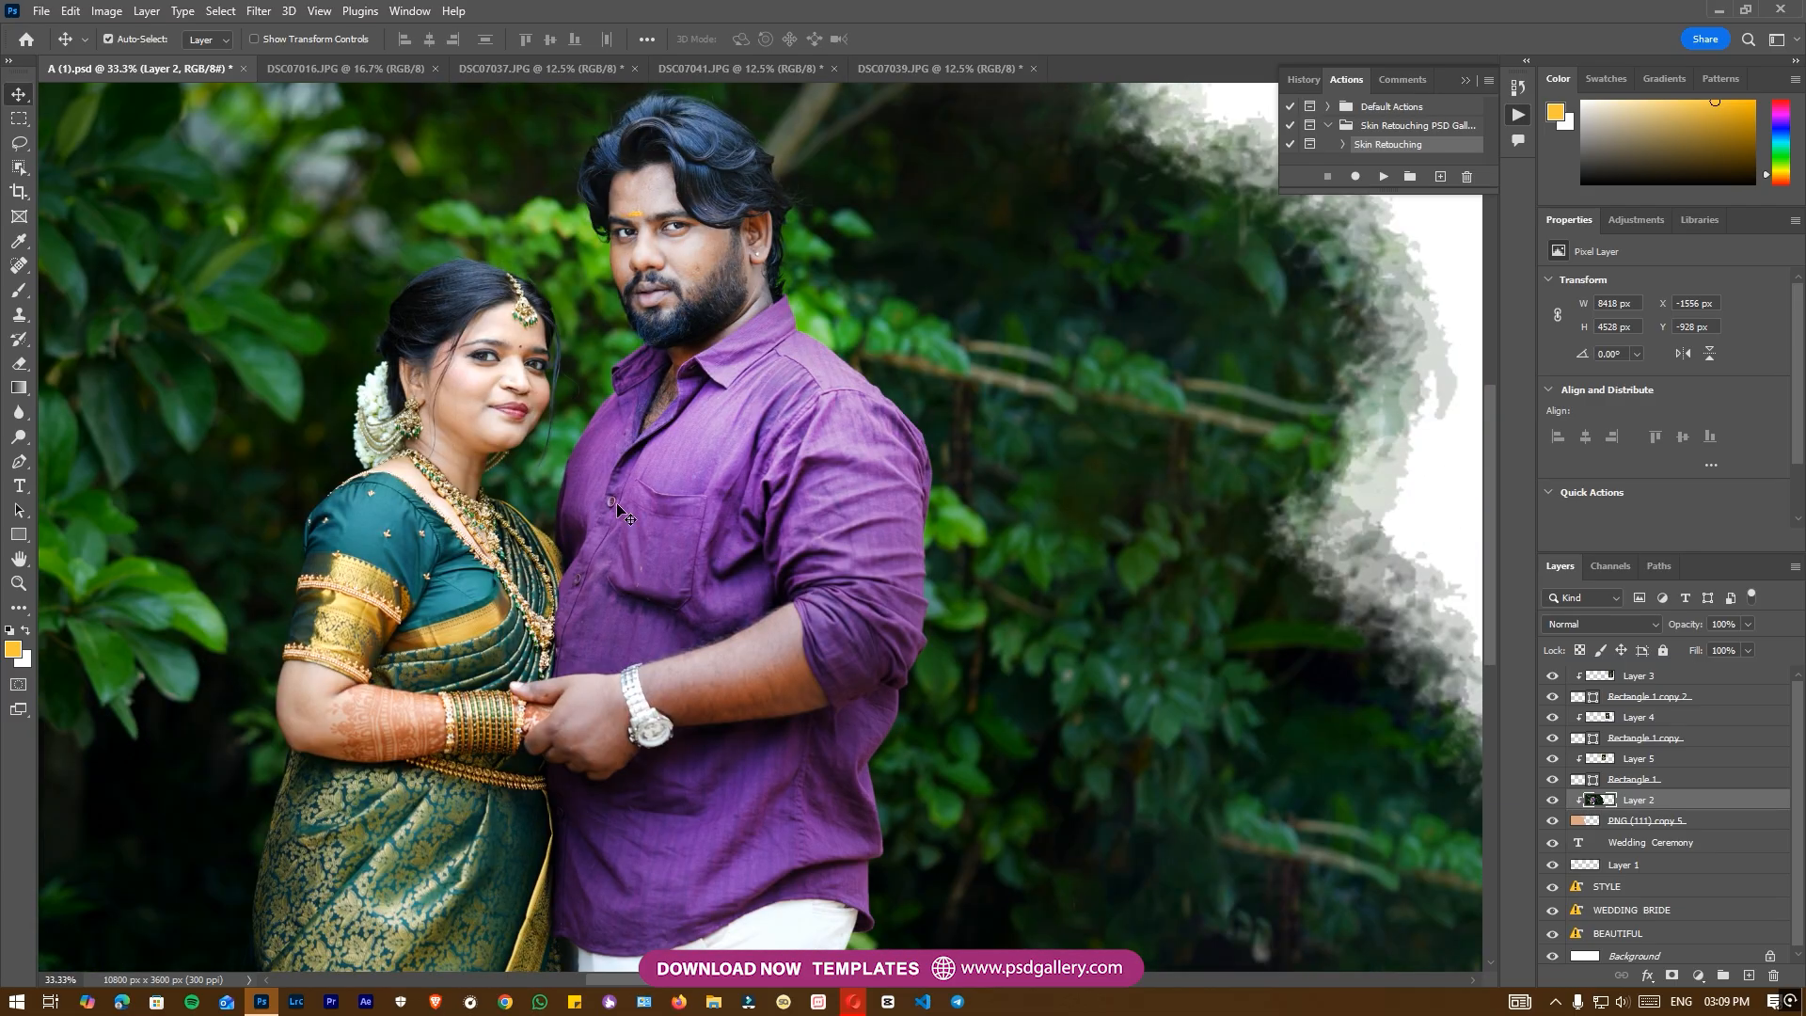
key(ctrl+plus)
key(ctrl+plus)
drag(586, 352, 879, 592)
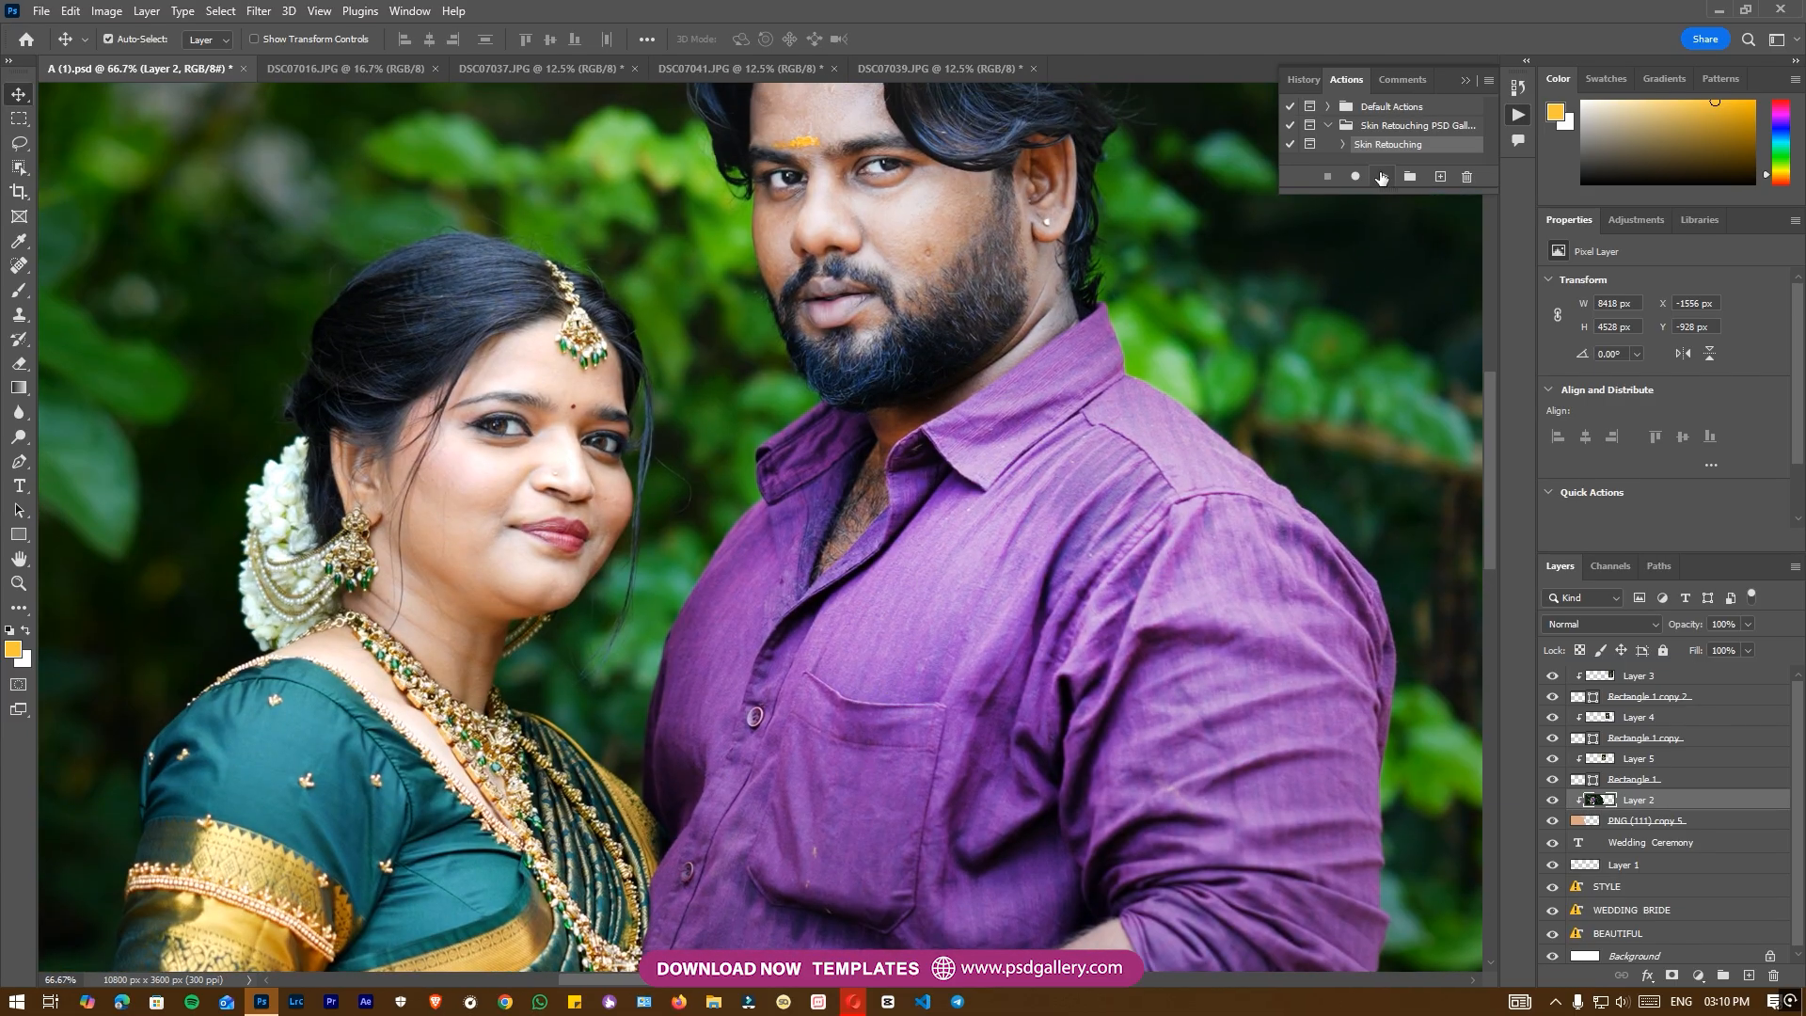
click(1380, 178)
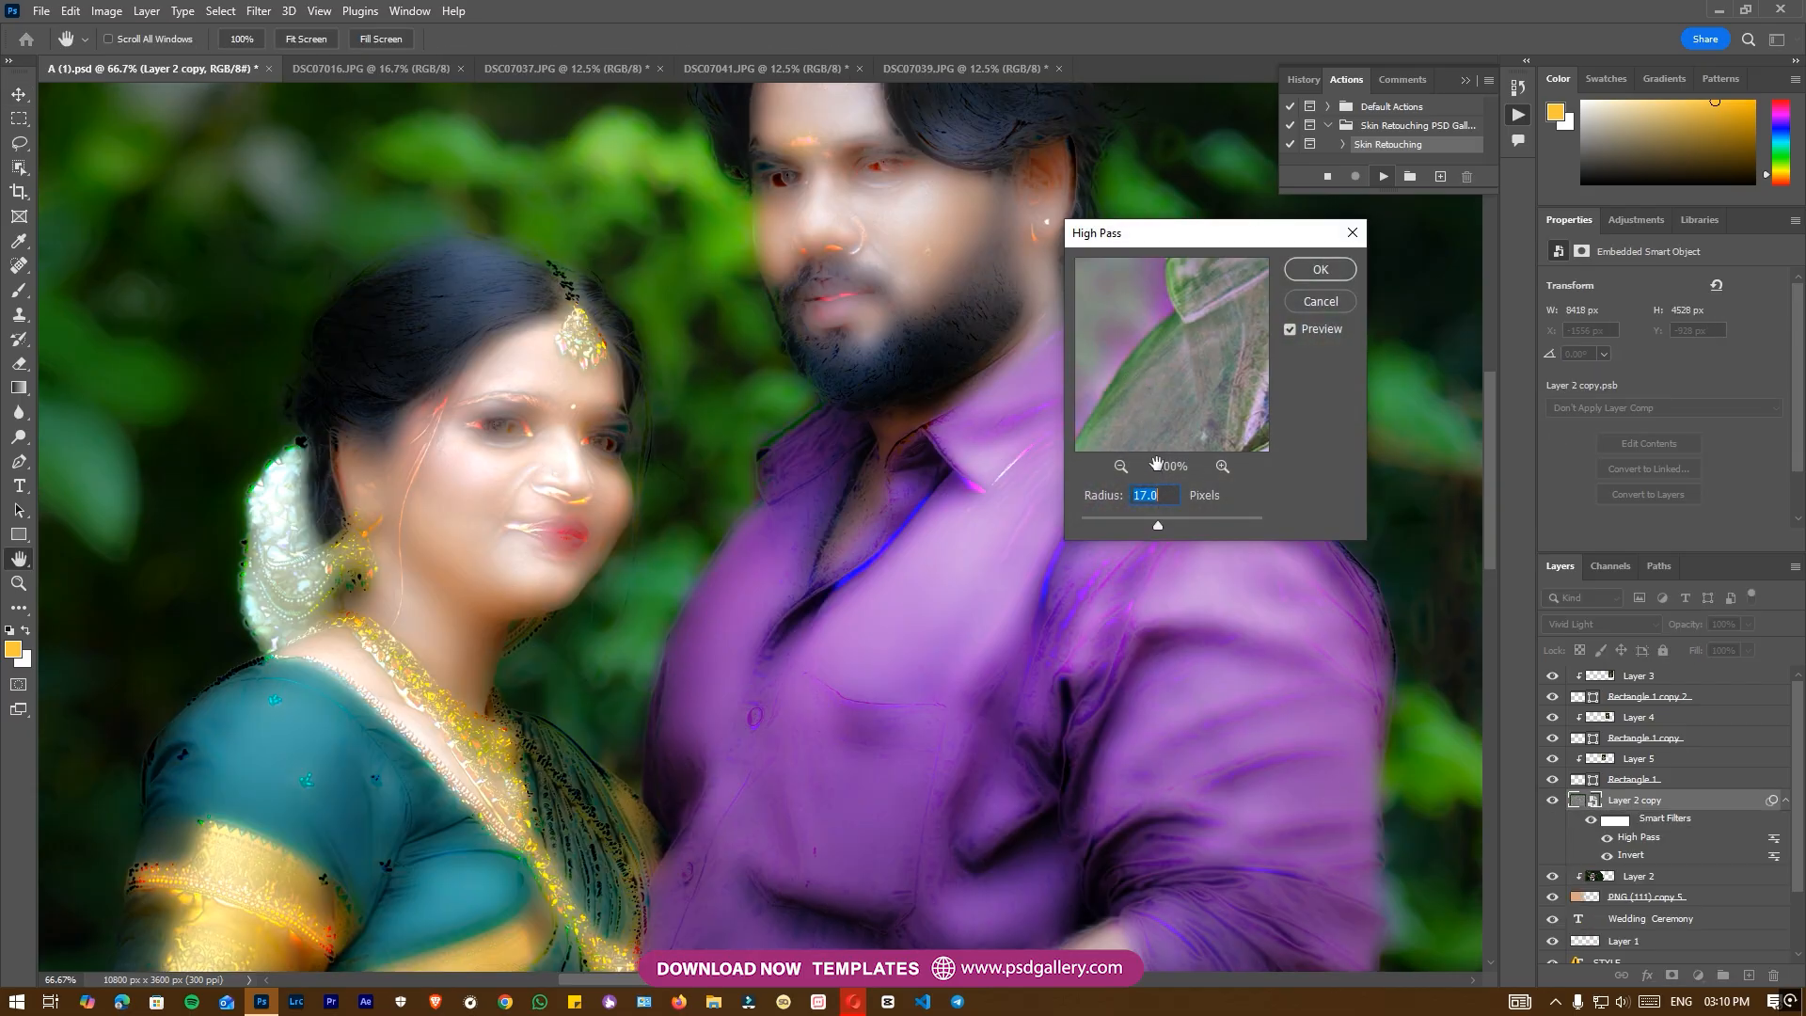
click(1142, 525)
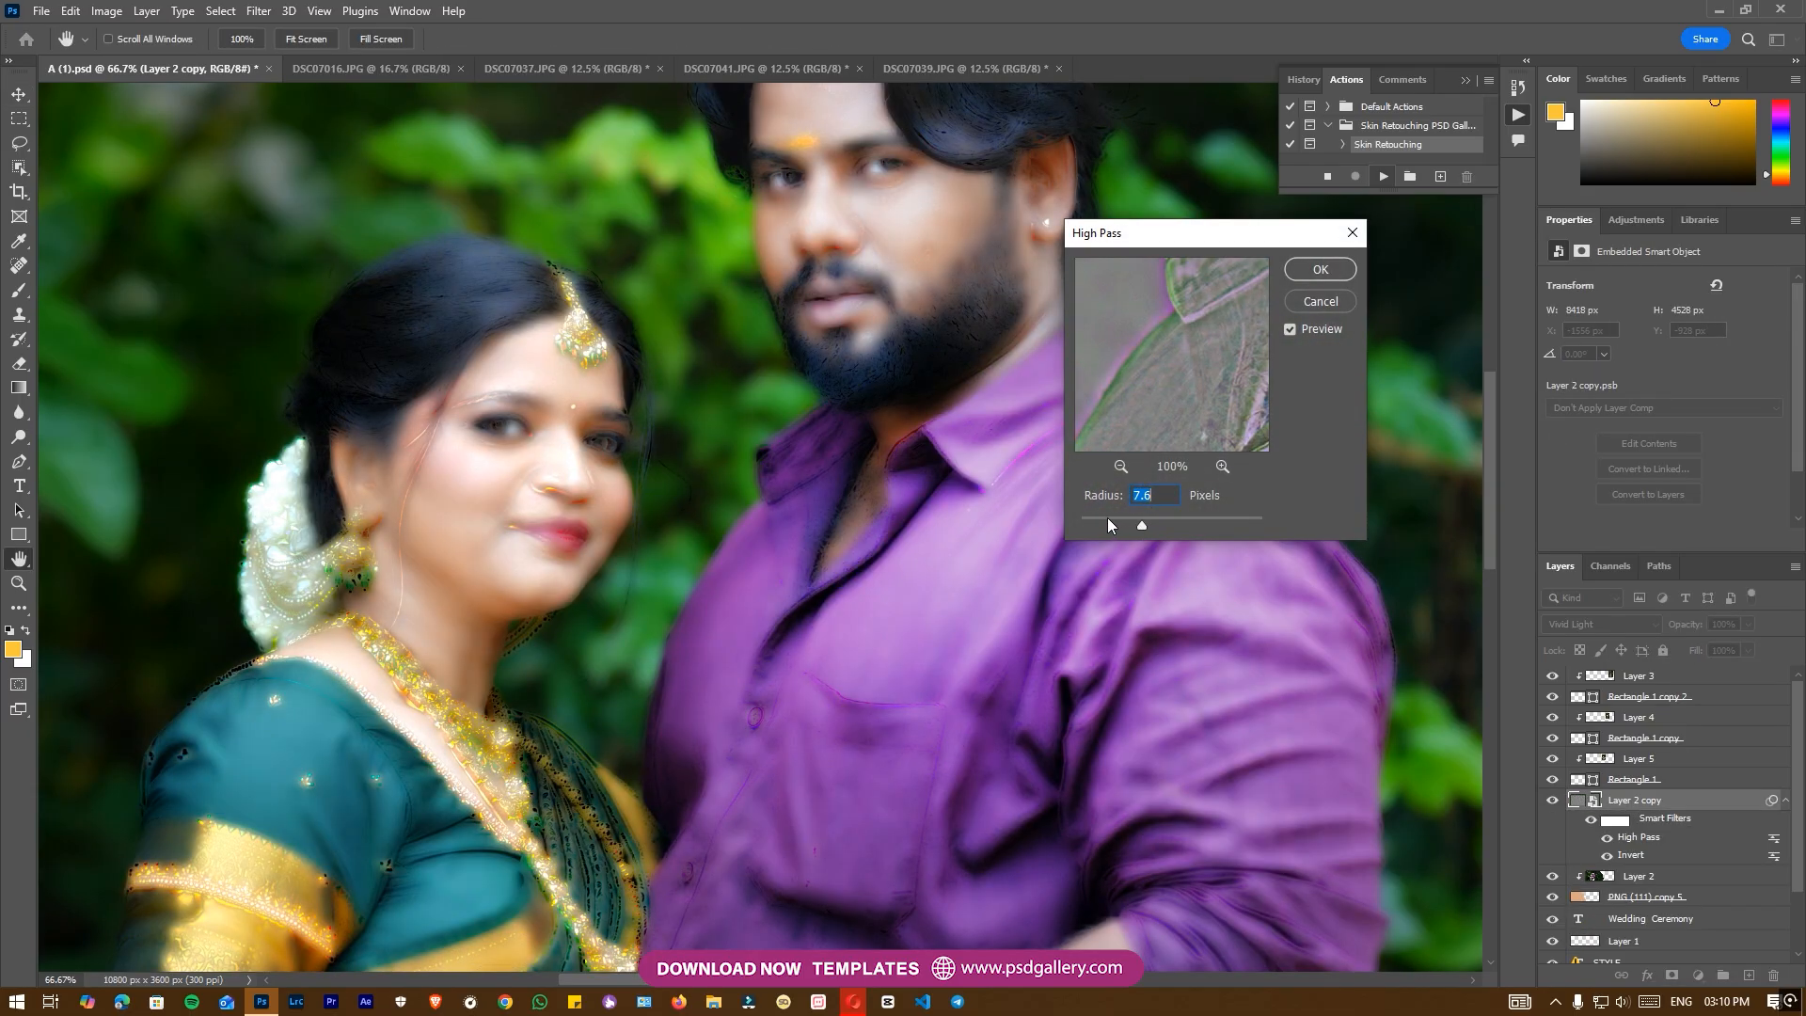
click(1317, 271)
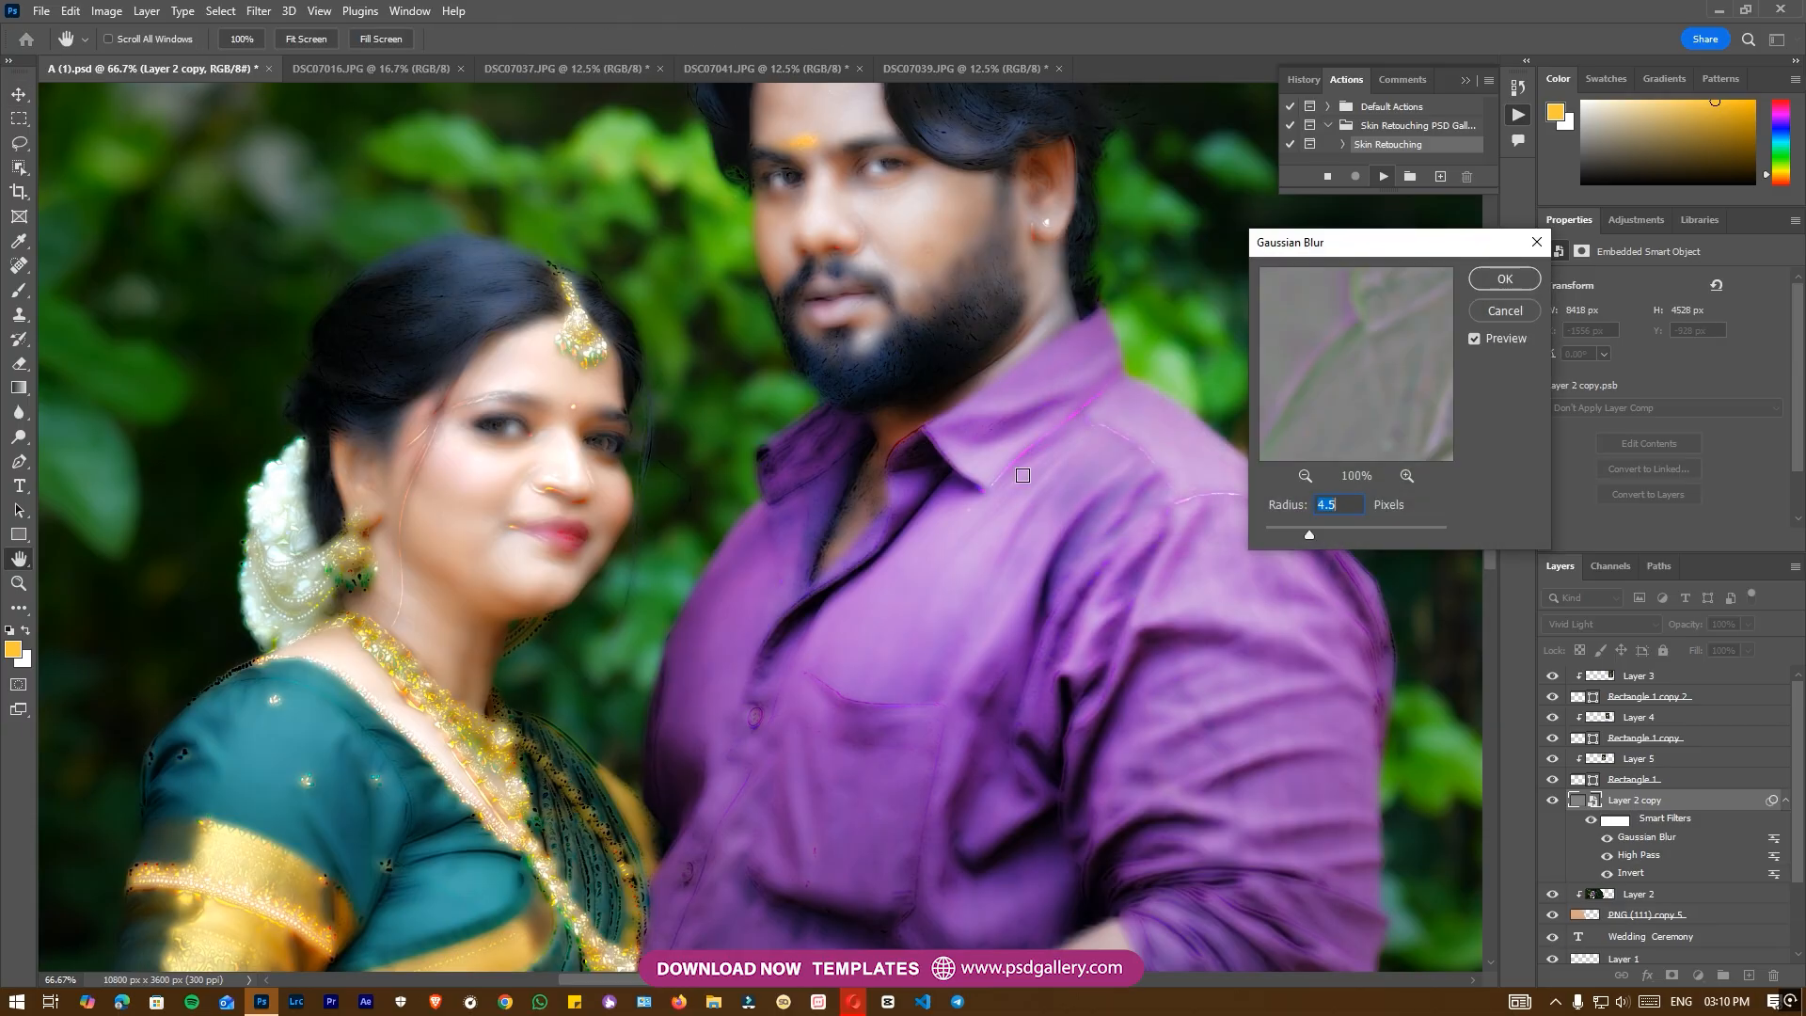
click(1277, 529)
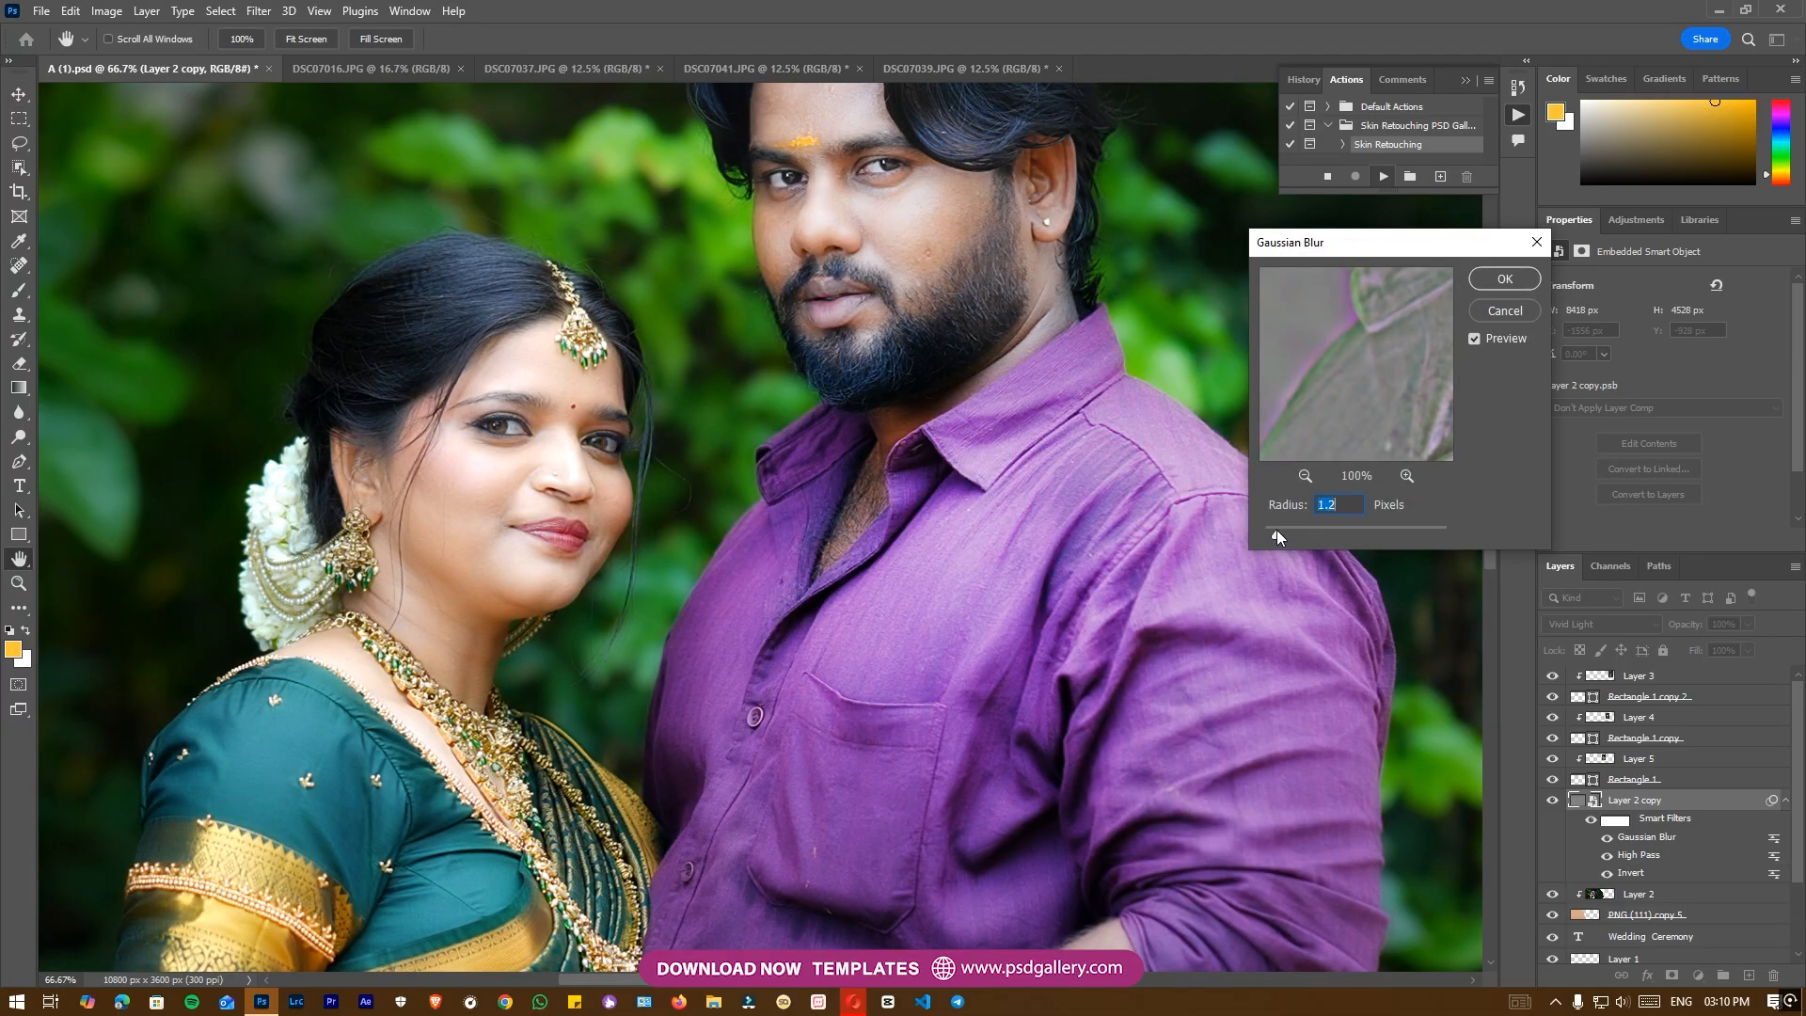
click(1504, 279)
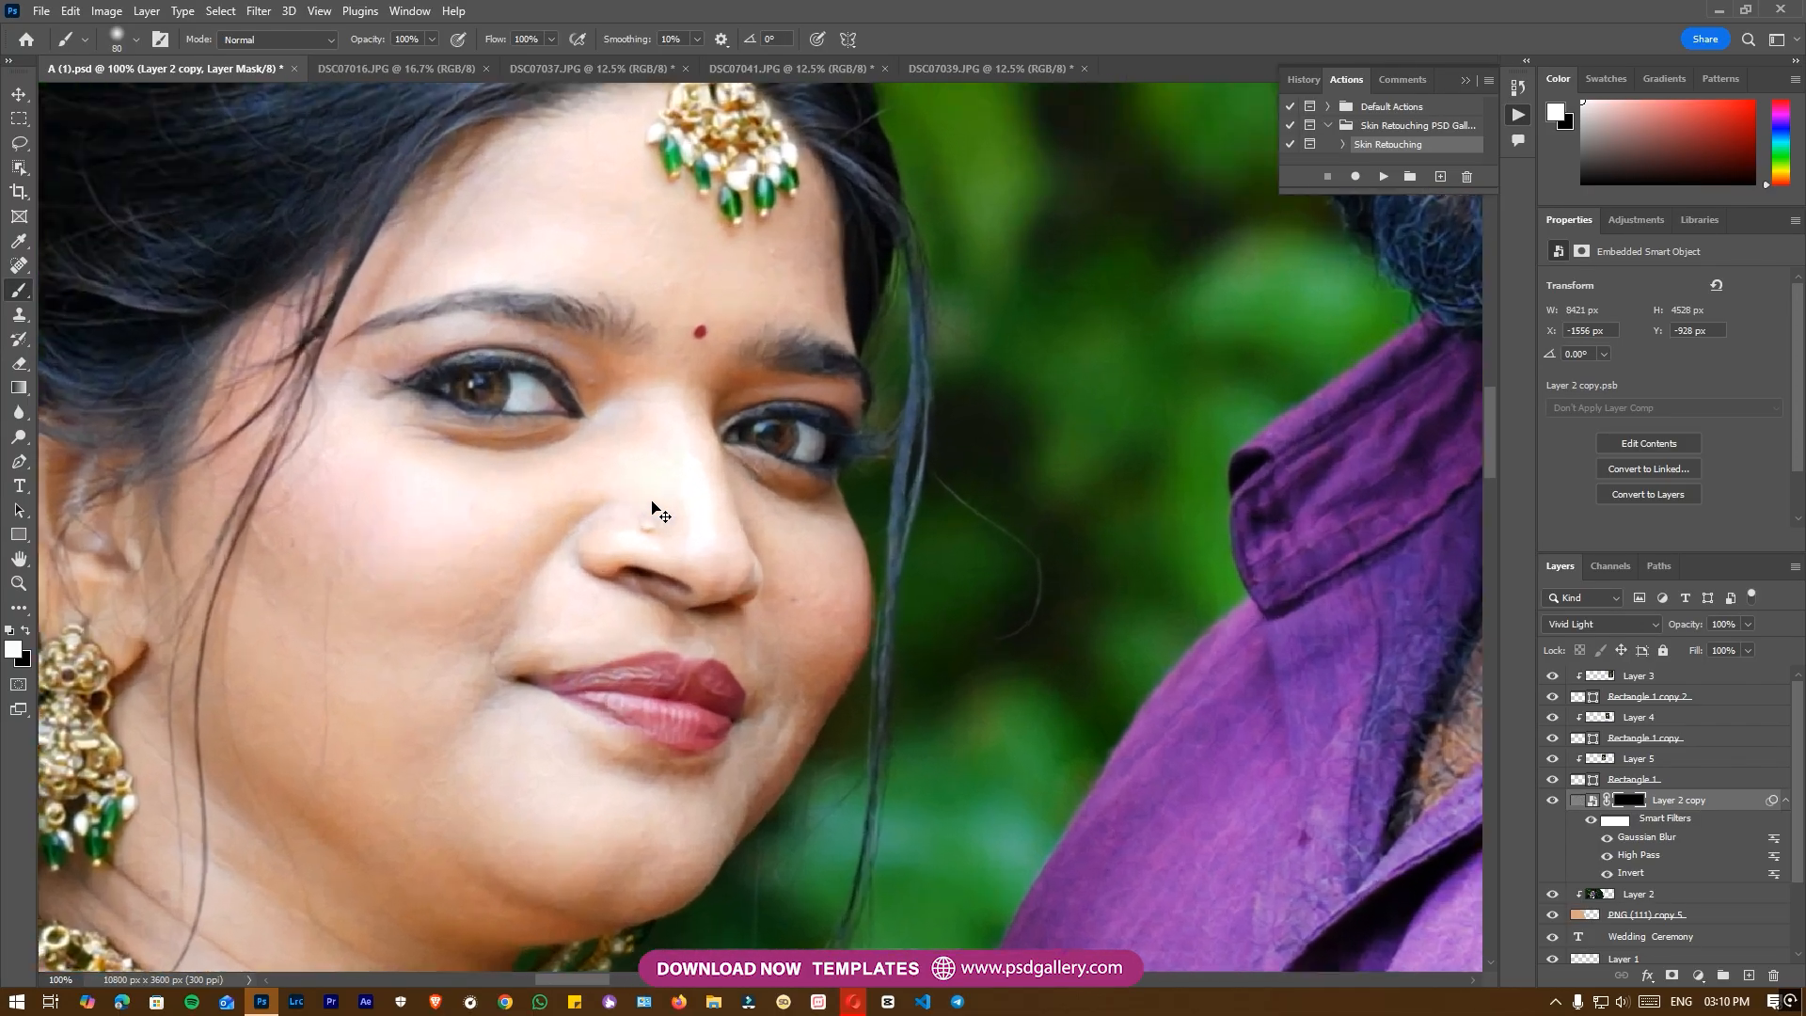
Smooth the skin on the bride's near cheek, forehead and nose by painting white on the Layer 2 copy mask with small brush sizes.
key(ctrl+minus)
key(bracketleft)
key(bracketleft)
key(bracketleft)
key(bracketleft)
key(bracketleft)
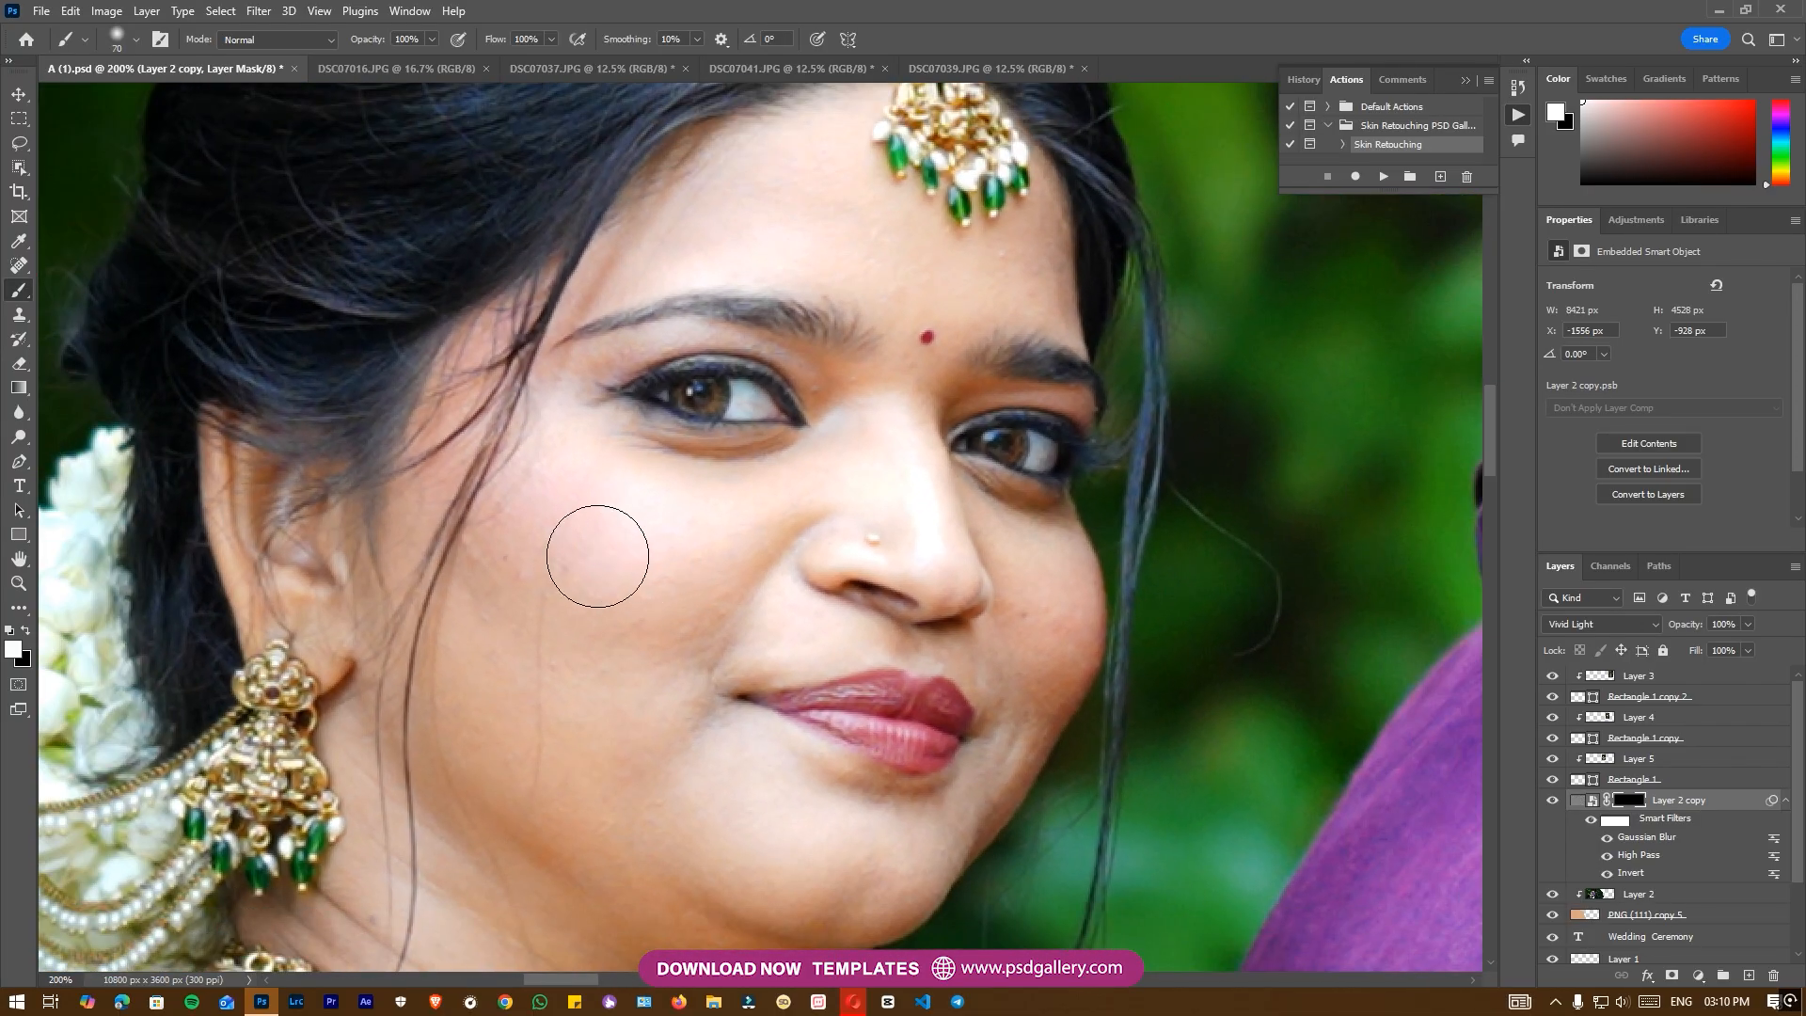
key(bracketright)
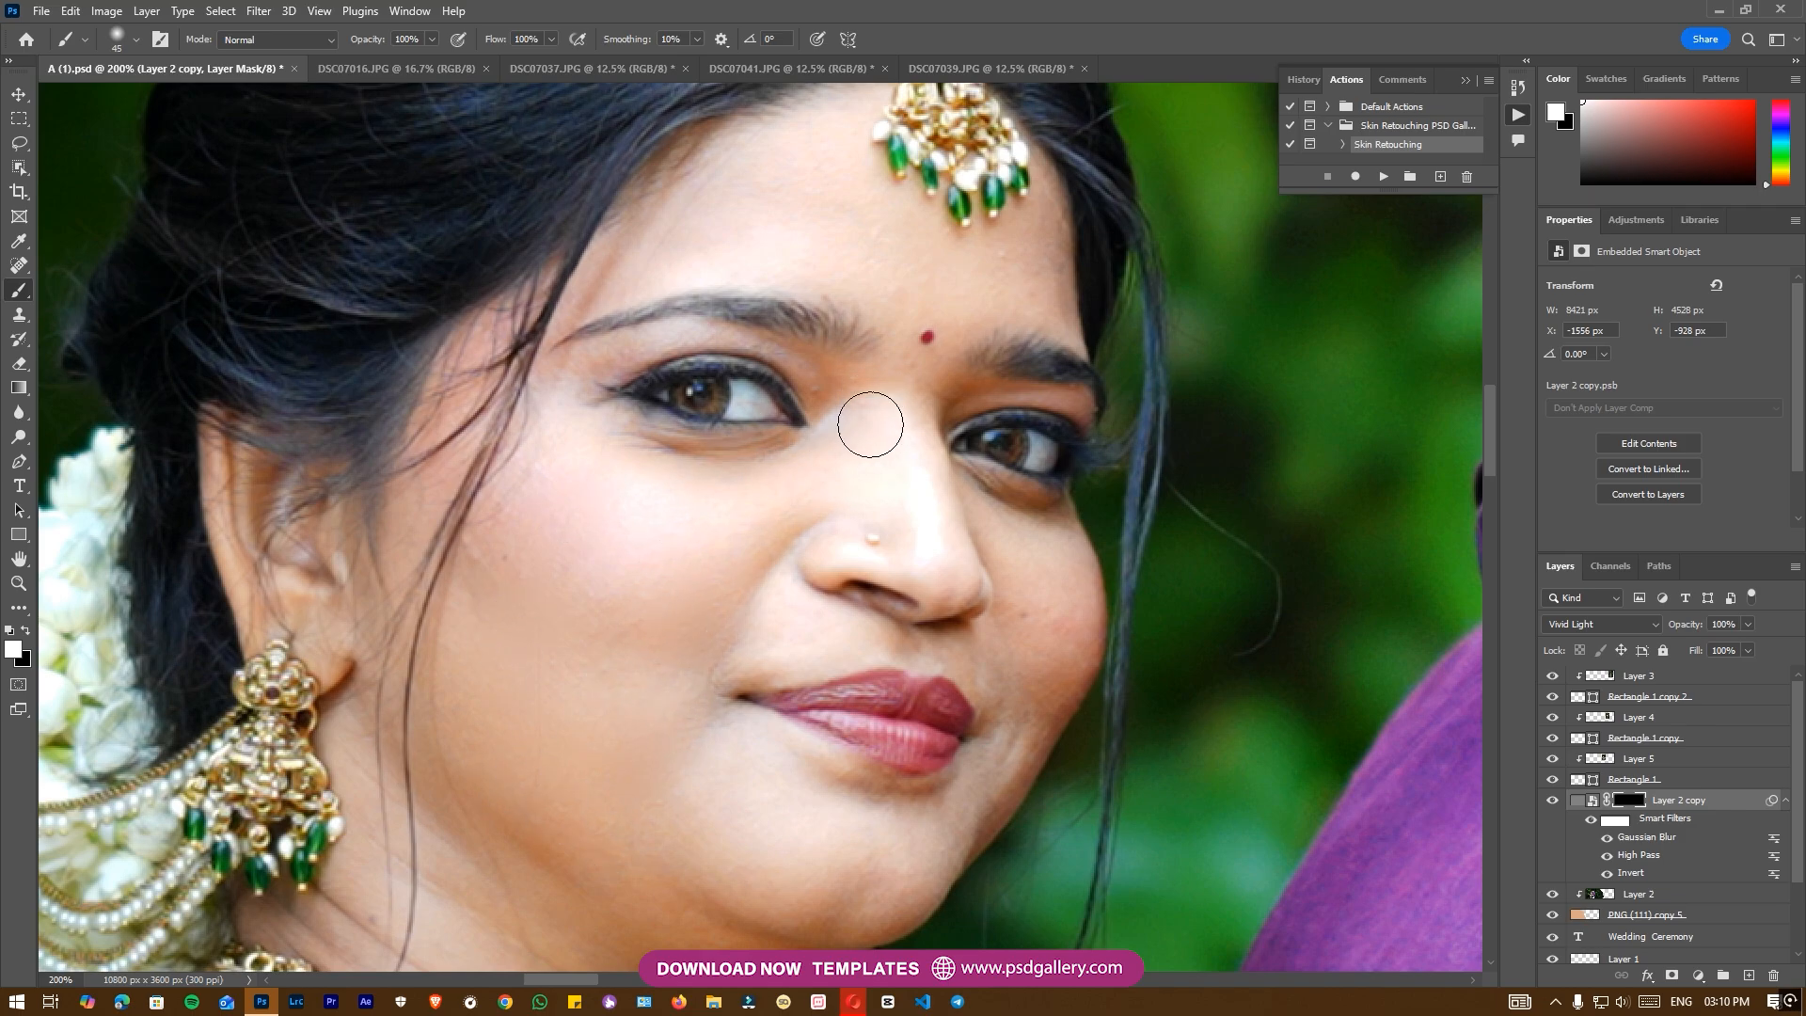
key(bracketright)
key(bracketright)
key(bracketleft)
key(bracketleft)
key(bracketleft)
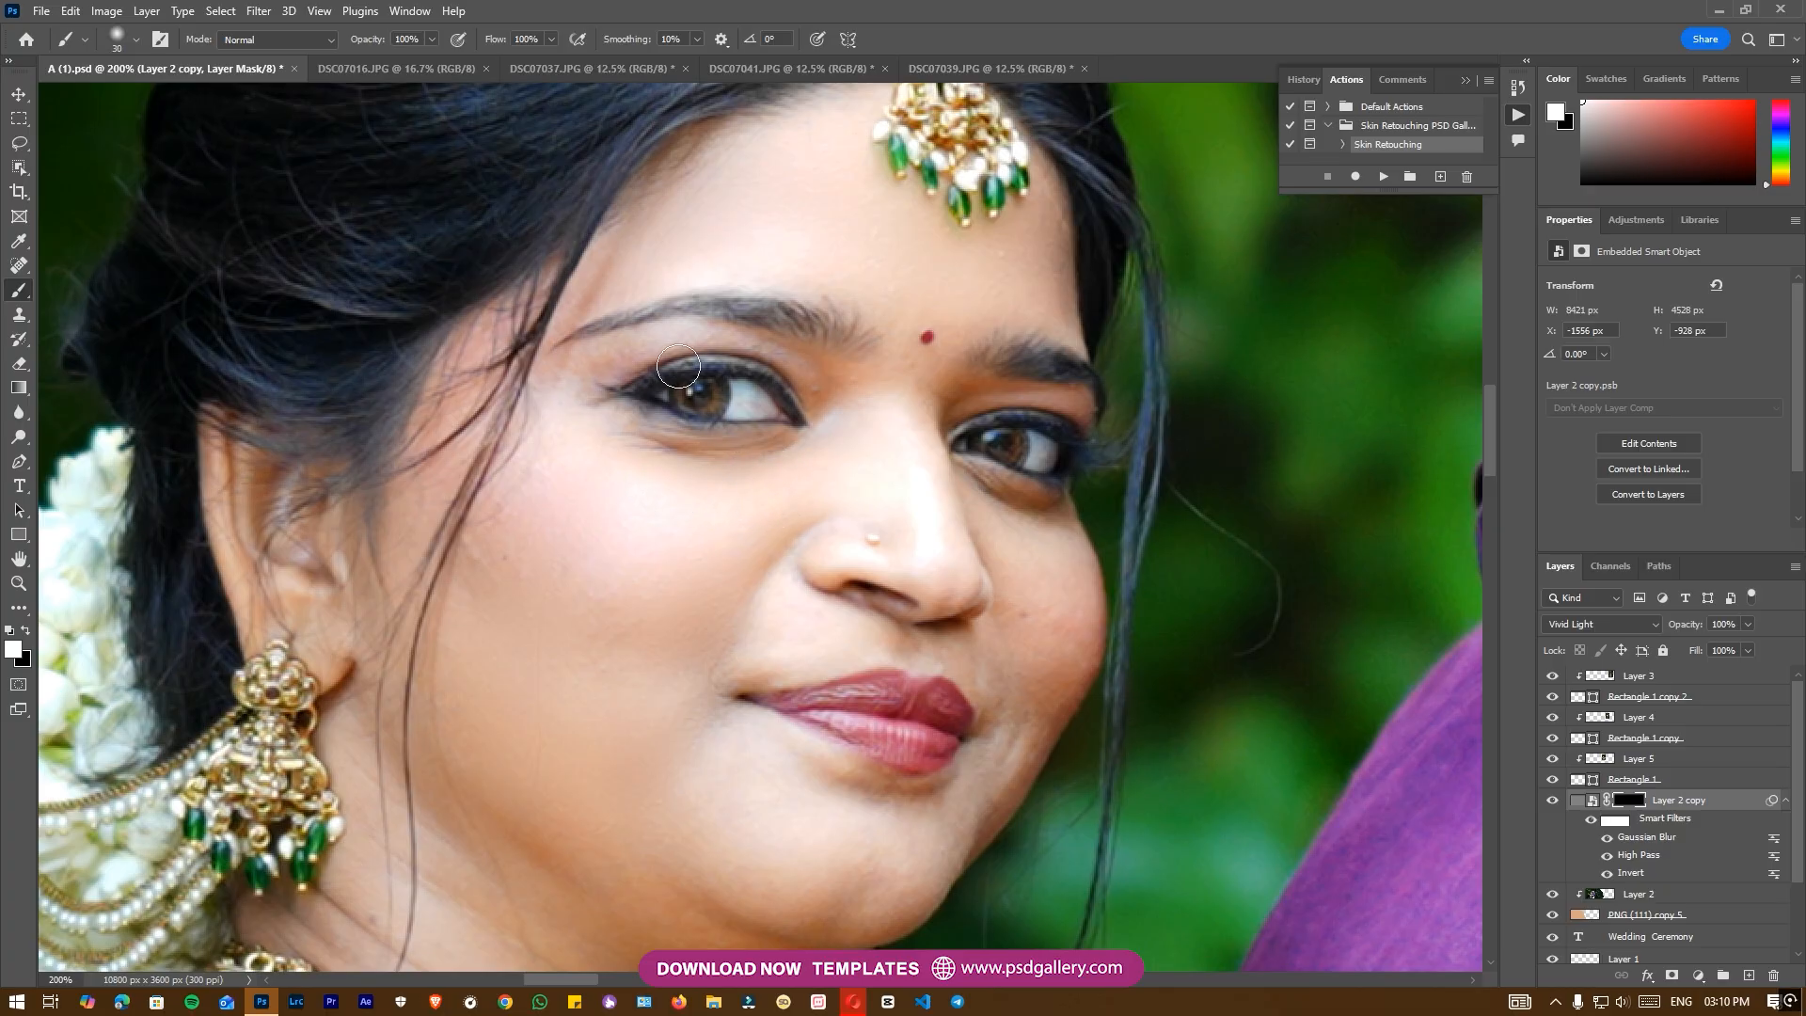
Continue painting white on the retouching mask over the bride's eyelids, far cheek and chin, adjusting the brush up to about 60 px.
key(bracketright)
key(bracketright)
key(bracketright)
key(bracketright)
key(bracketright)
key(bracketleft)
key(bracketright)
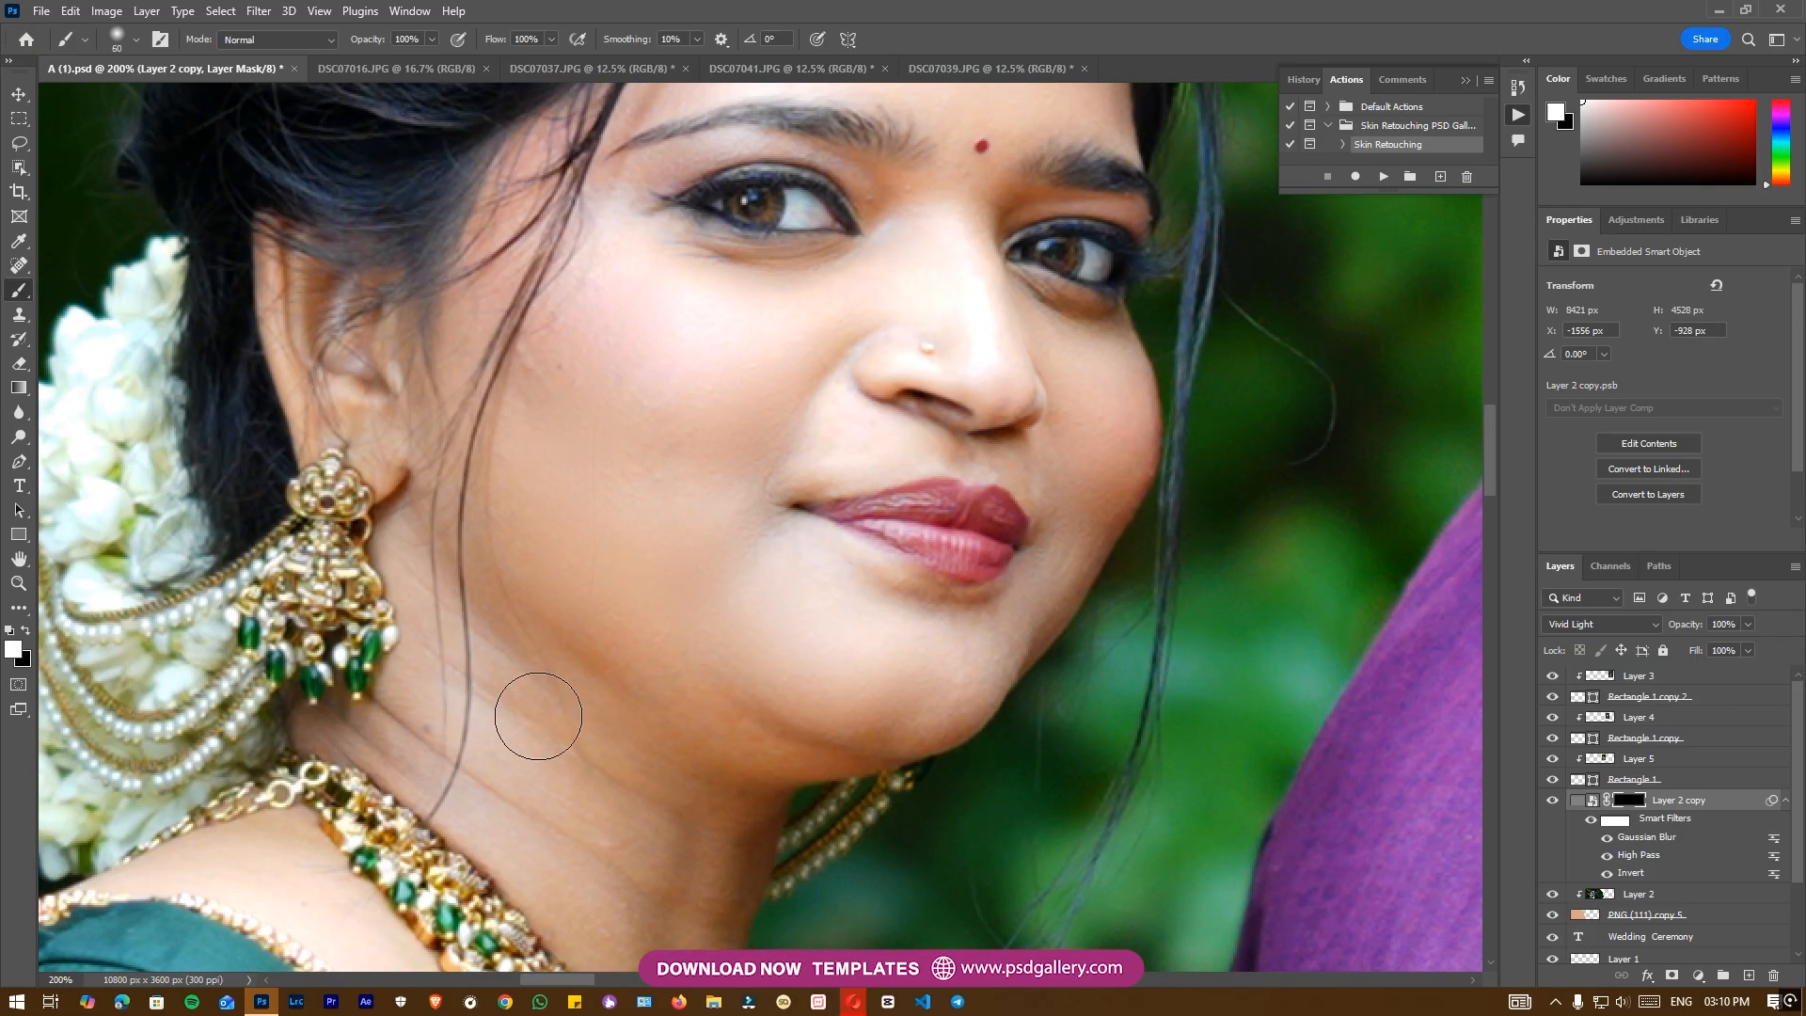
Smooth the bride's neck and shoulder skin by painting white on the retouching mask with a brush of about 60–70 px.
key(ctrl+minus)
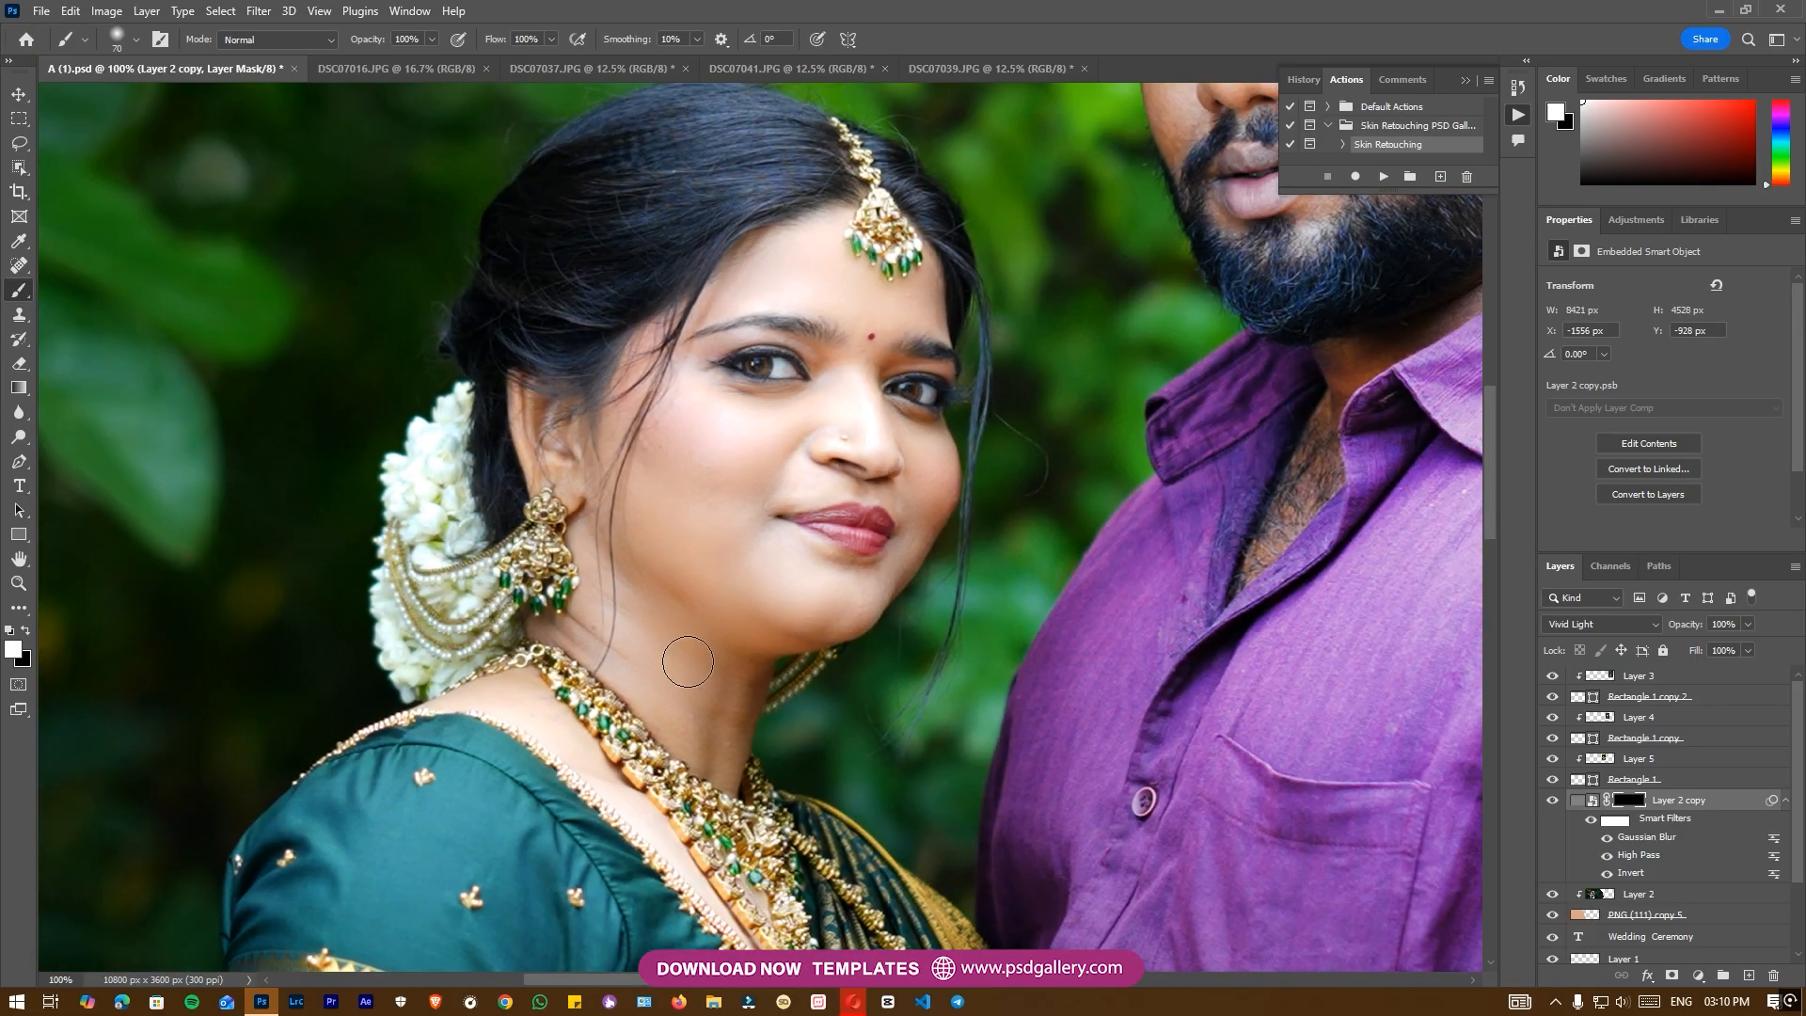
key(bracketleft)
scroll(519, 573, down, 3)
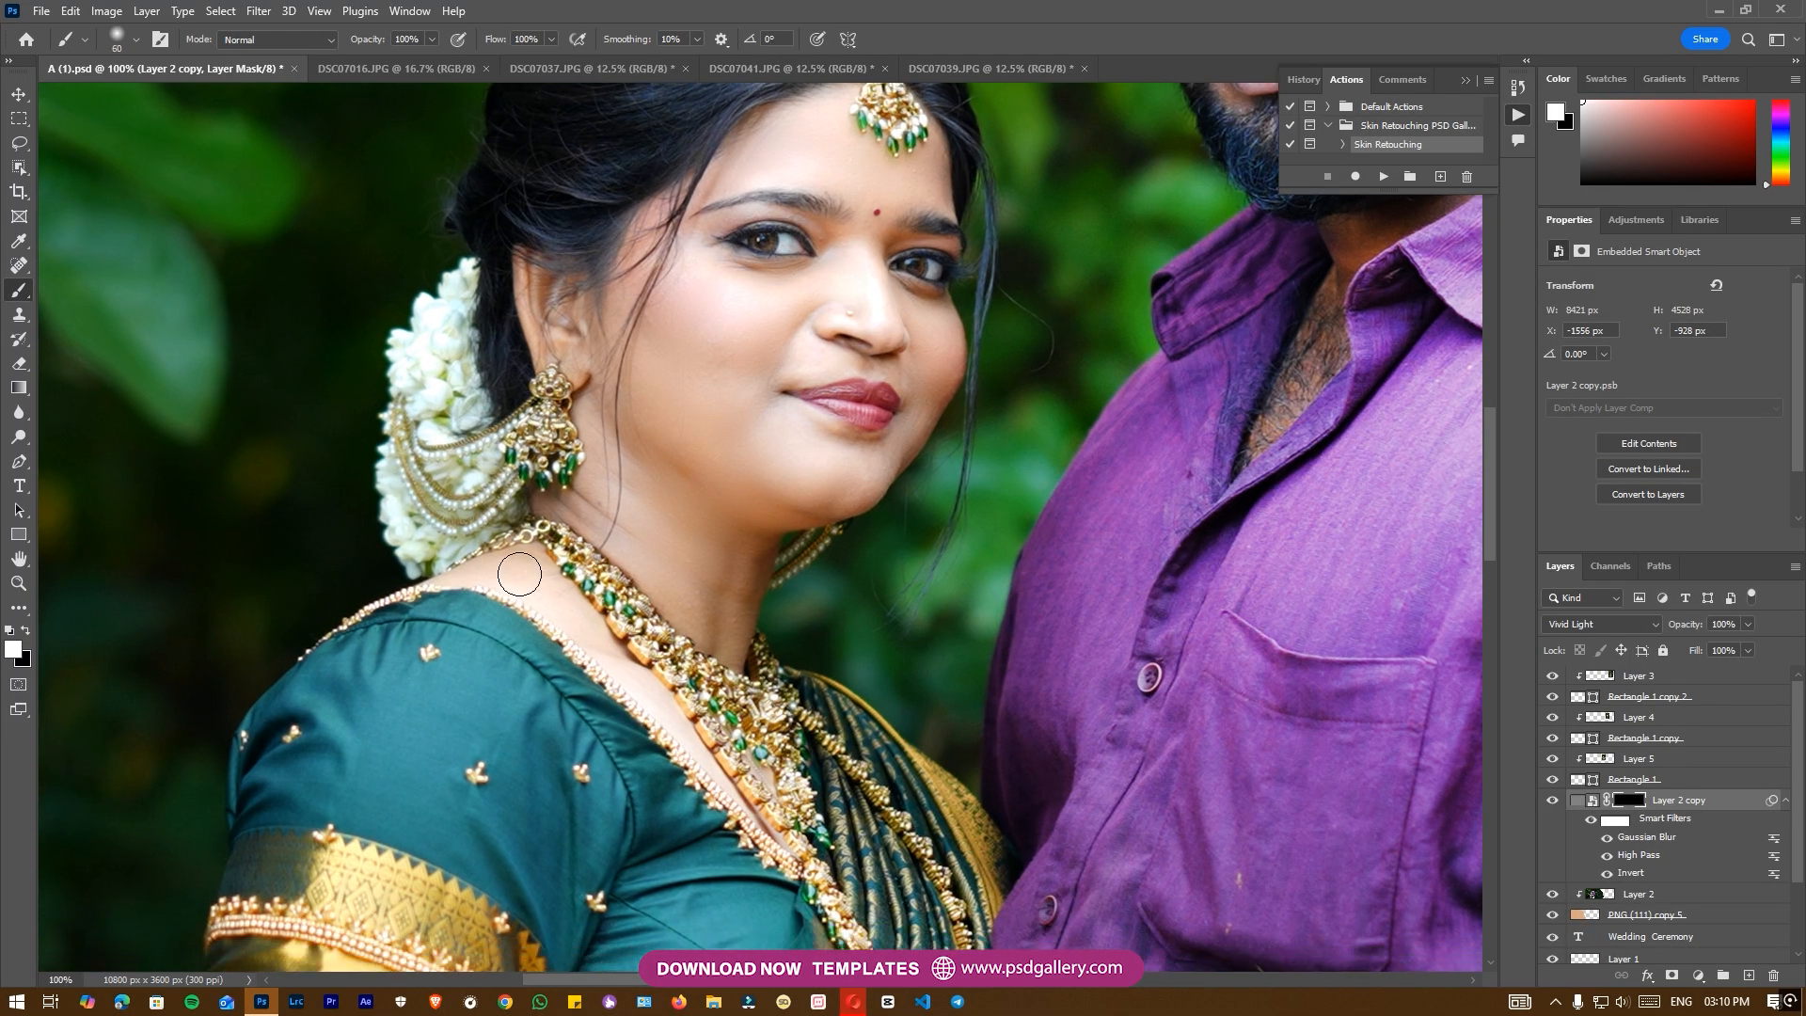
drag(824, 555, 464, 888)
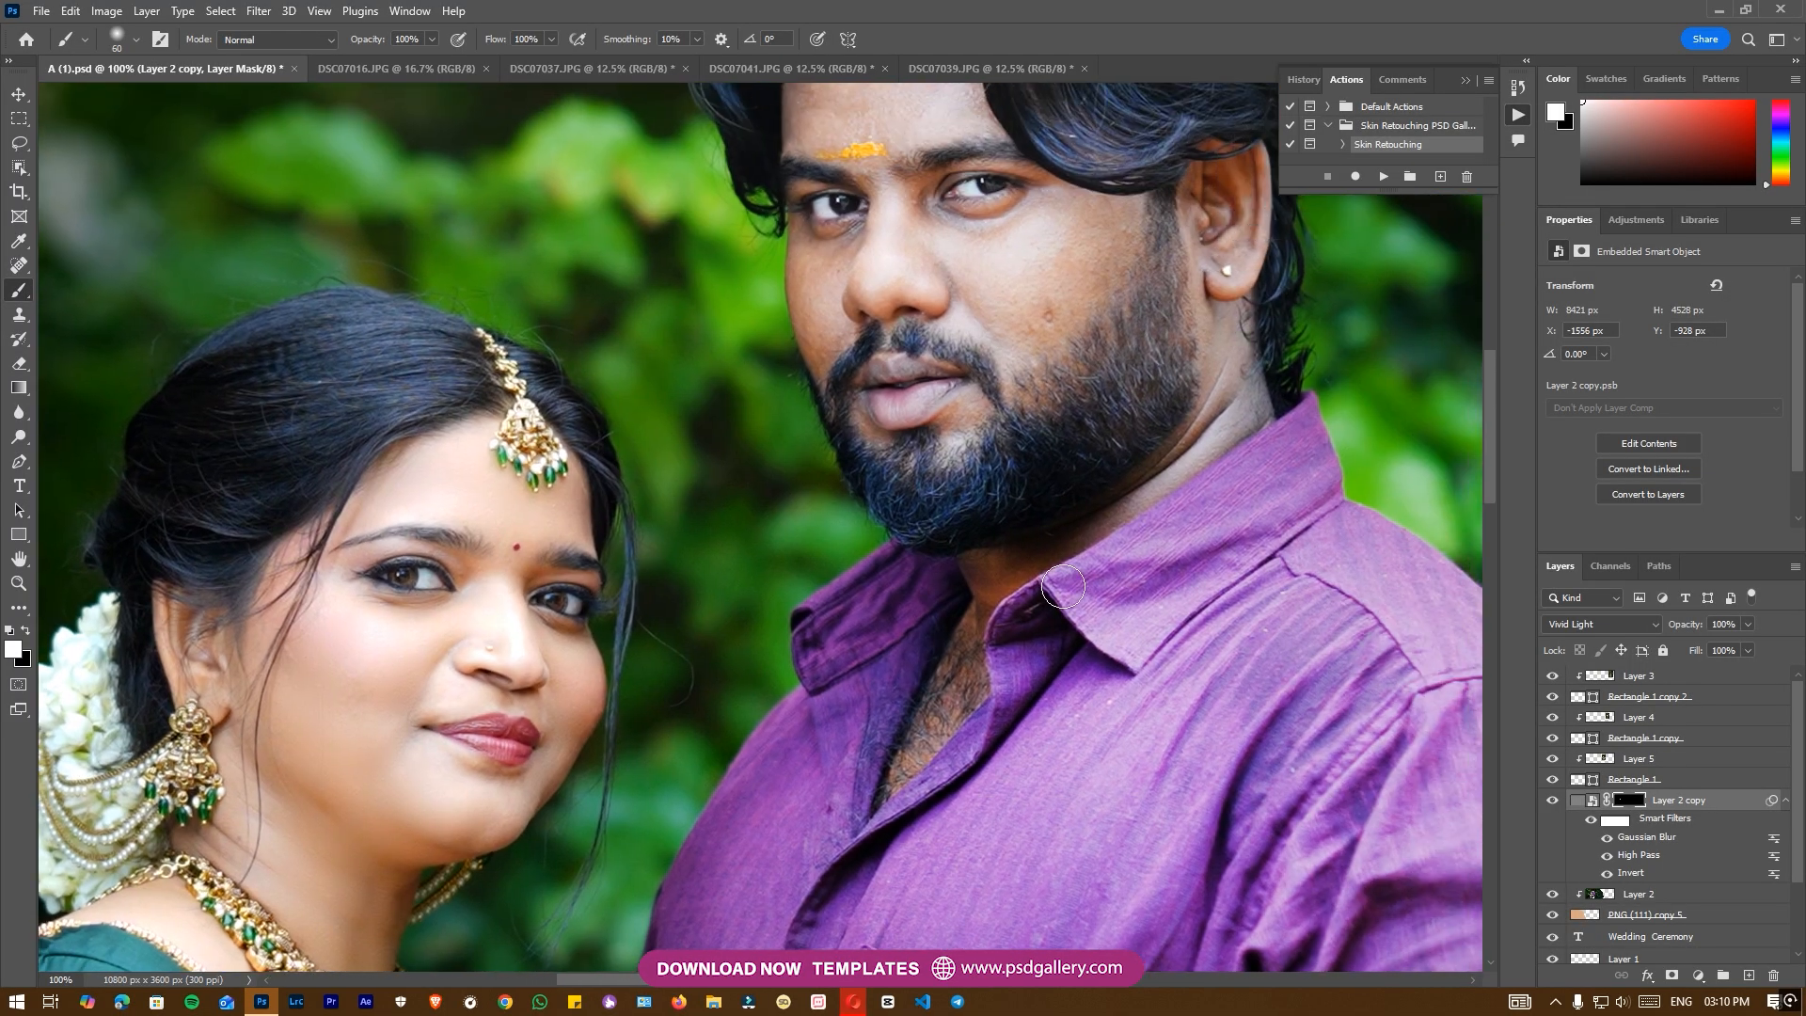
Smooth the groom's forehead skin by painting white on the Layer 2 copy mask with a brush of about 45–60 px.
key(bracketright)
key(bracketright)
drag(1011, 456, 906, 846)
key(ctrl+plus)
key(bracketleft)
key(bracketleft)
key(bracketleft)
key(bracketright)
key(bracketright)
mouse_move(765, 404)
mouse_down()
mouse_move(762, 467)
mouse_move(885, 432)
mouse_move(874, 472)
mouse_move(964, 437)
mouse_move(945, 483)
mouse_up()
key(bracketleft)
key(bracketleft)
key(bracketleft)
key(bracketleft)
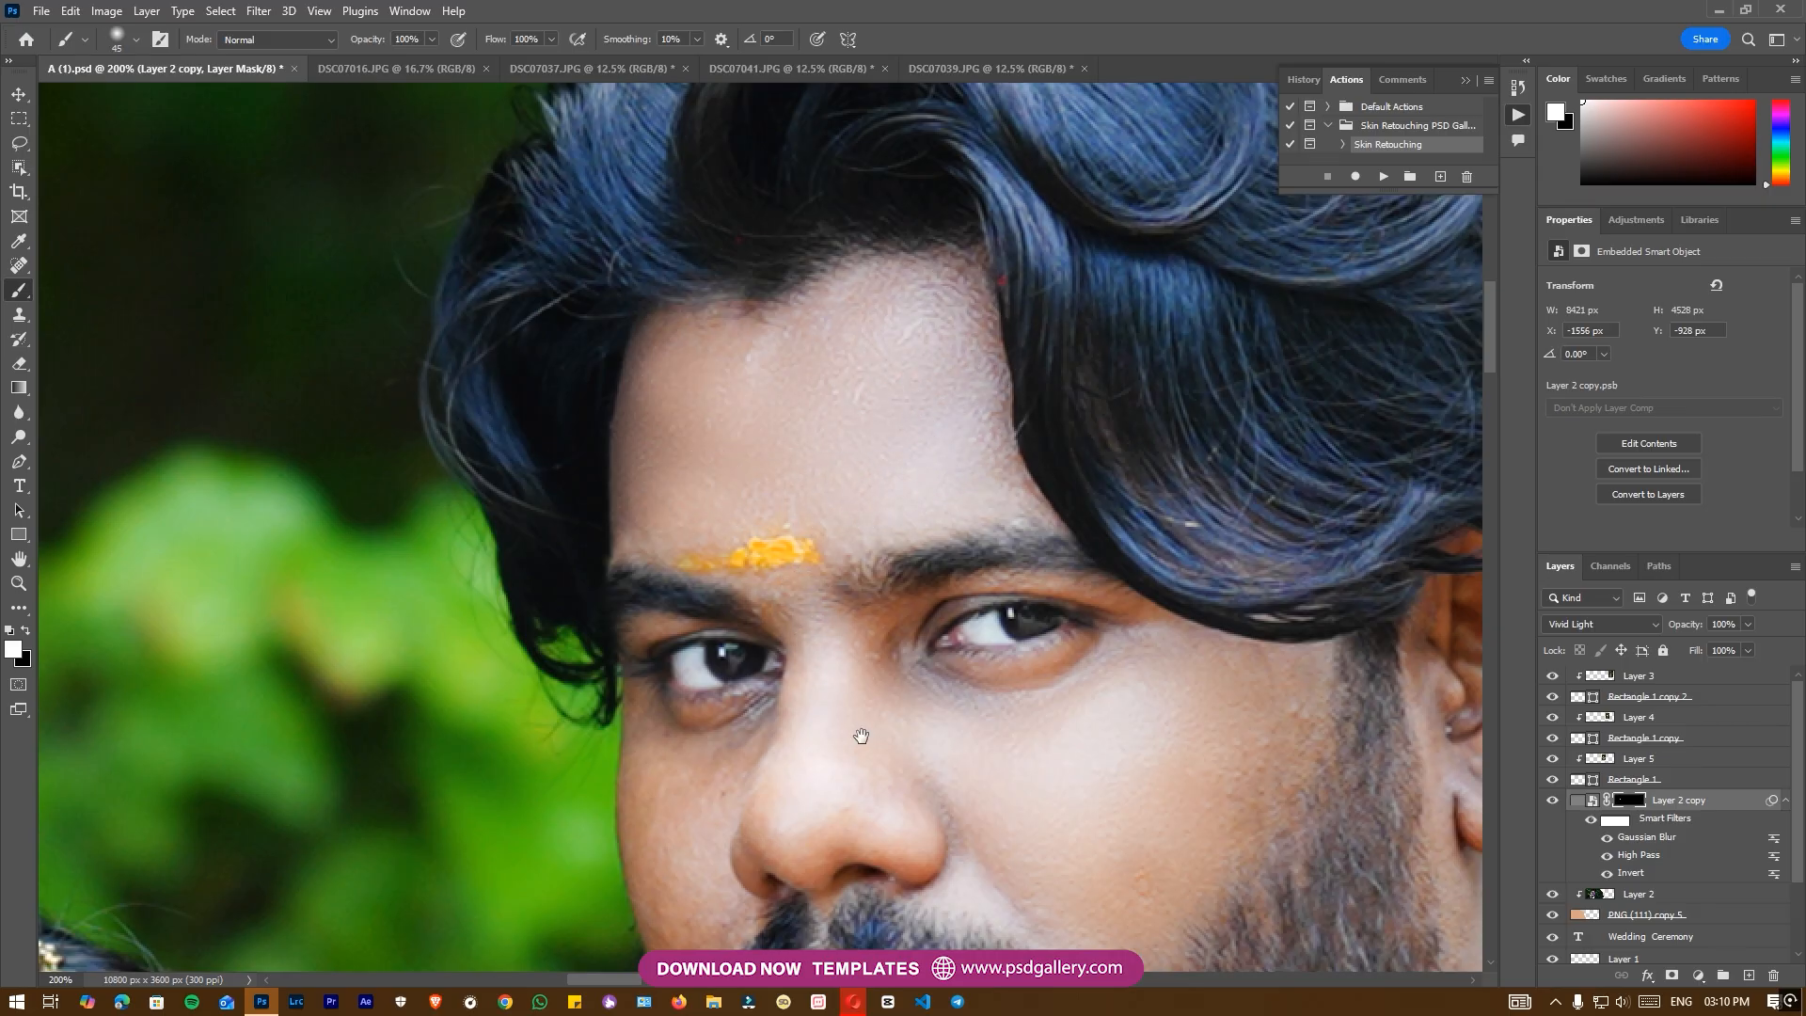
Smooth the groom's nose and cheeks by painting white on the retouching mask, then his neck with a brush of about 70 px.
drag(859, 736, 911, 457)
key(bracketleft)
key(bracketright)
key(ctrl+minus)
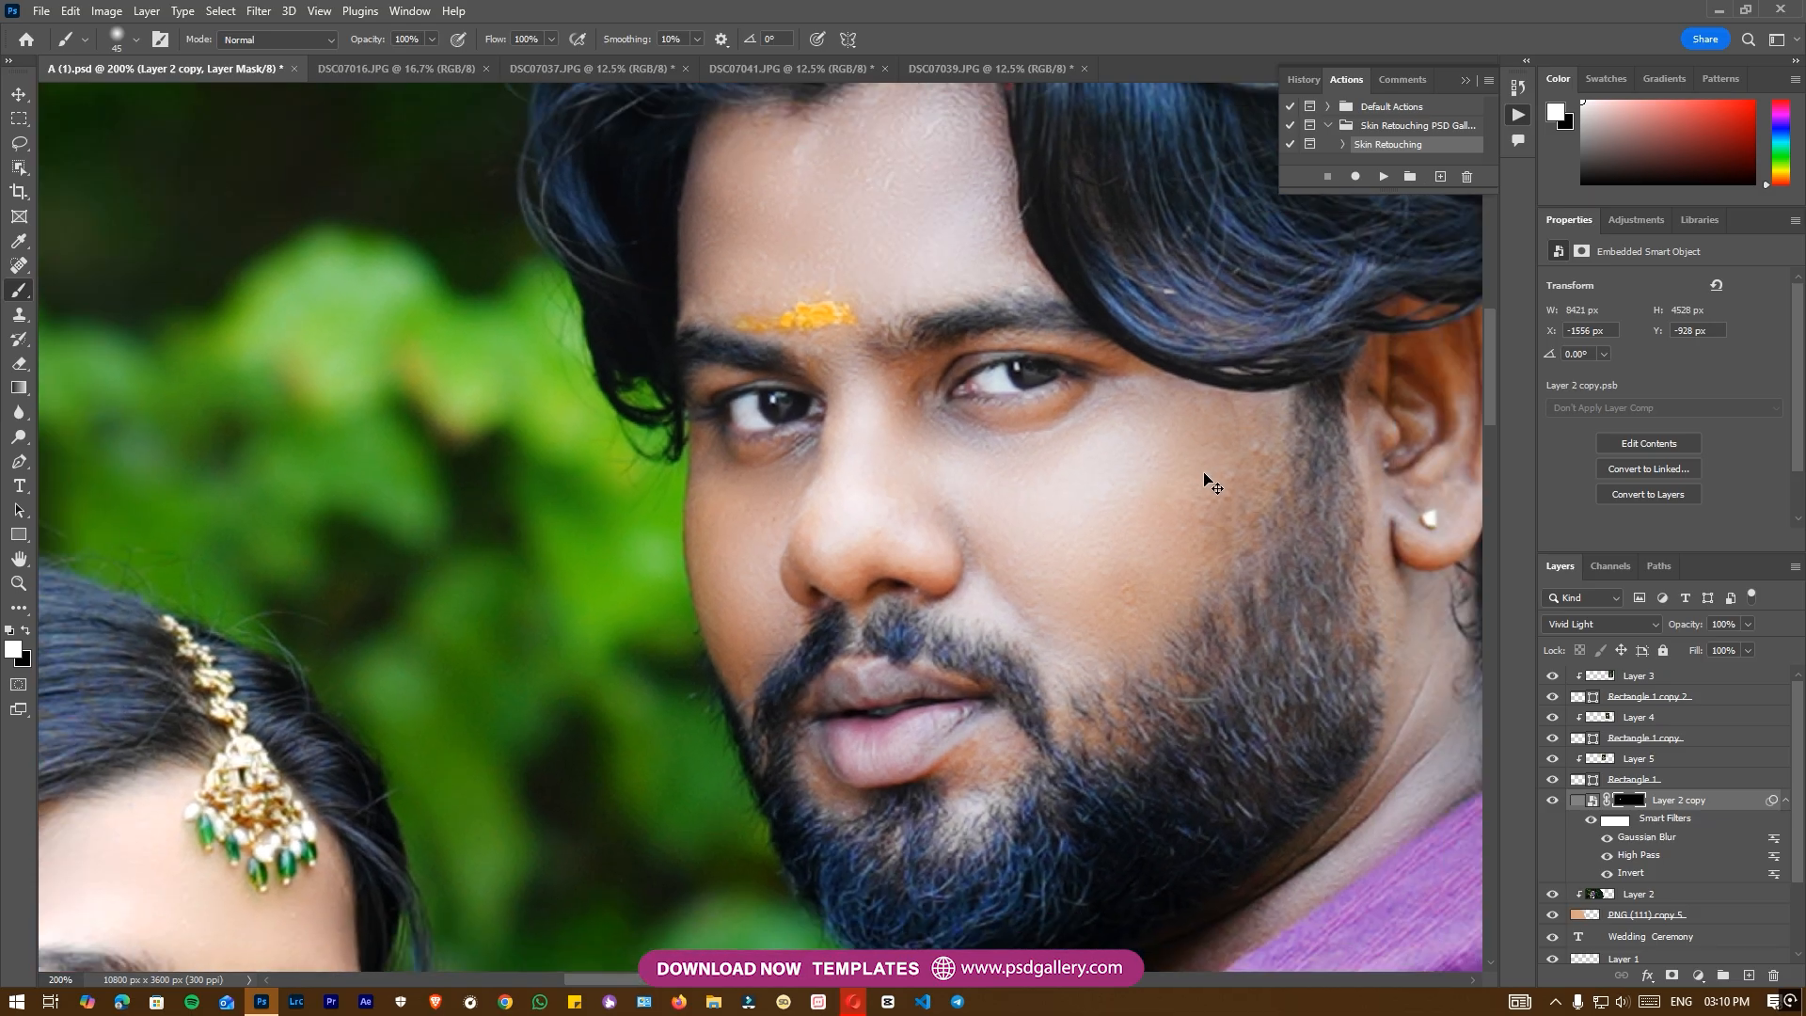
key(bracketright)
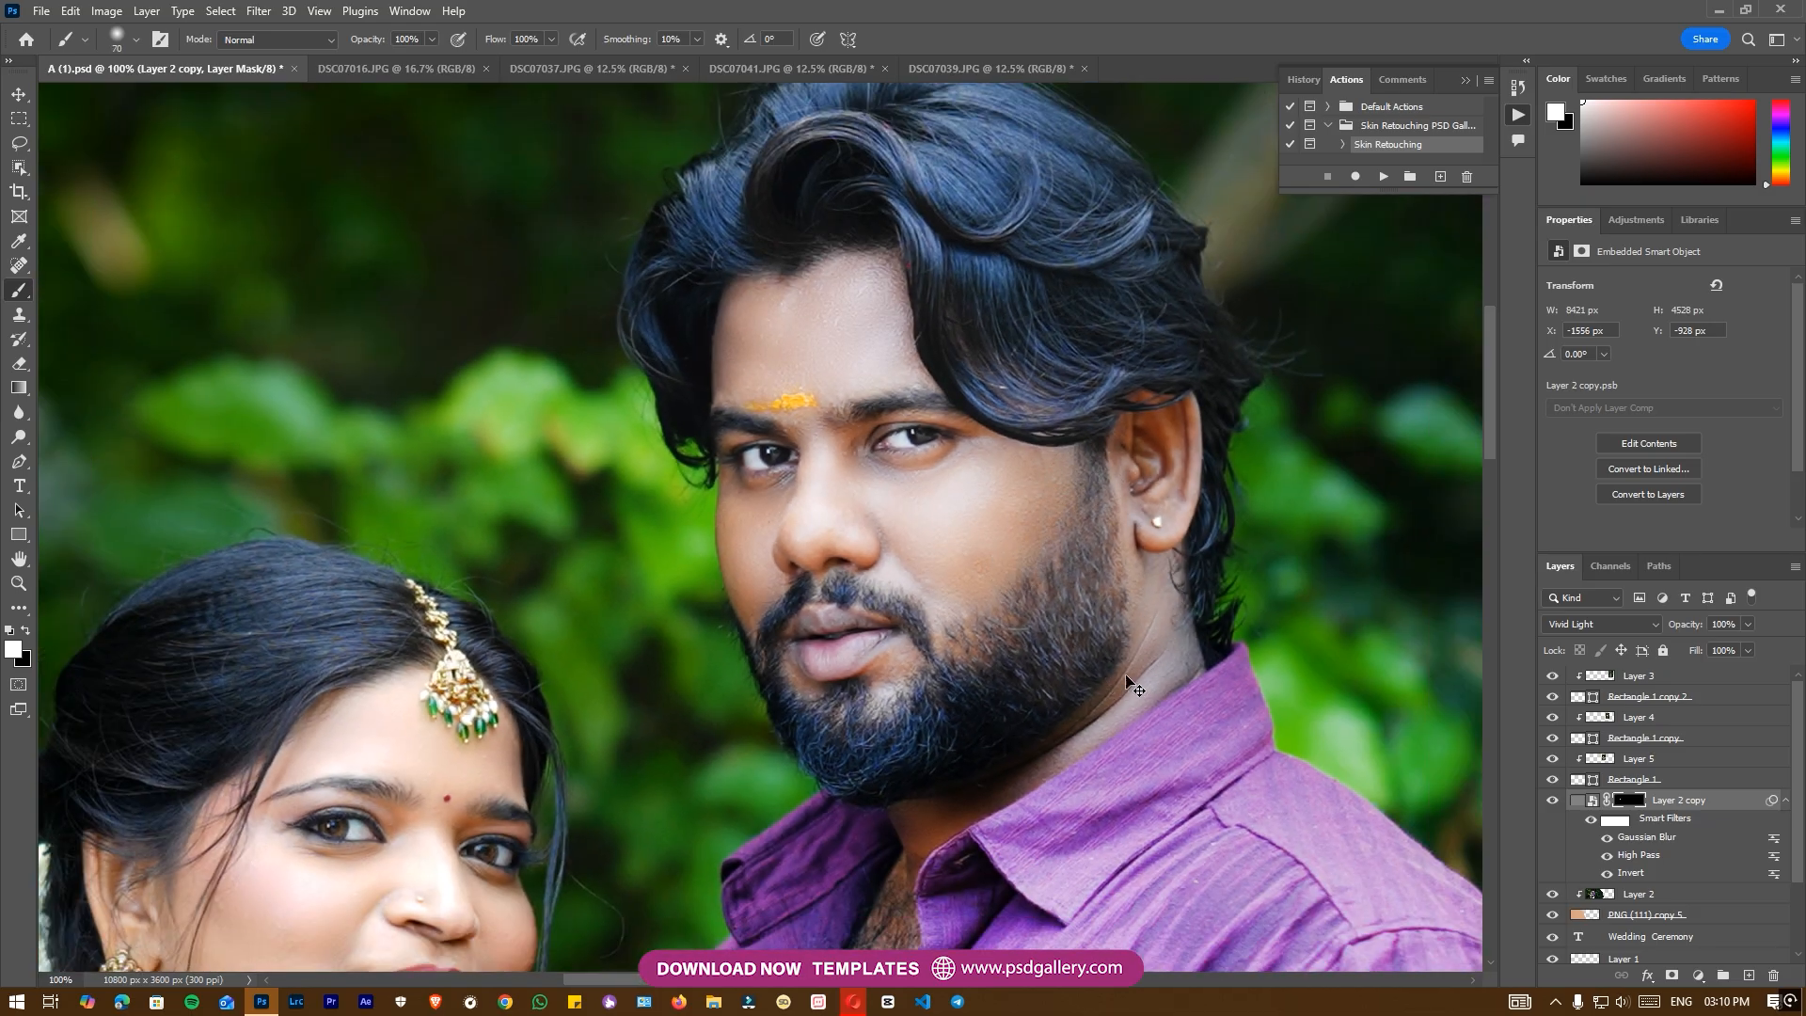
Smooth the couple's arms and hands by painting white on the retouching mask with a brush of about 125 px, and check the before and after.
key(ctrl+minus)
key(ctrl+minus)
key(ctrl+minus)
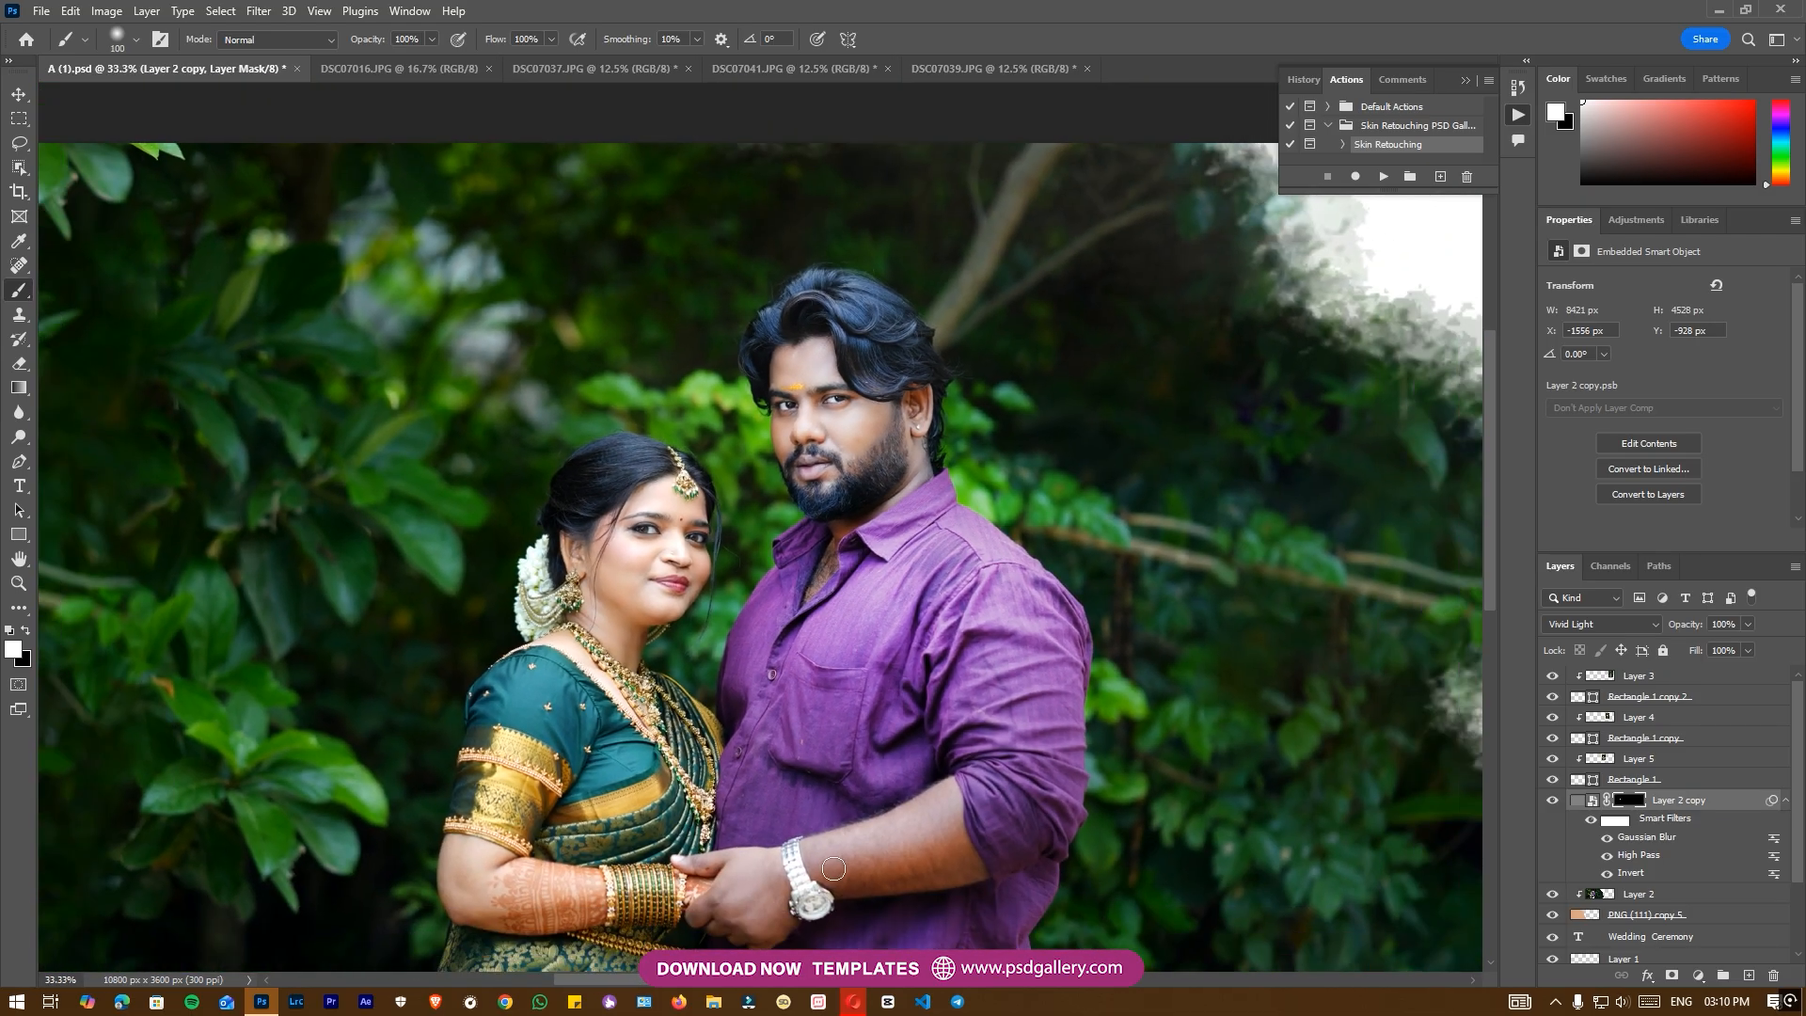
key(ctrl+plus)
key(ctrl+plus)
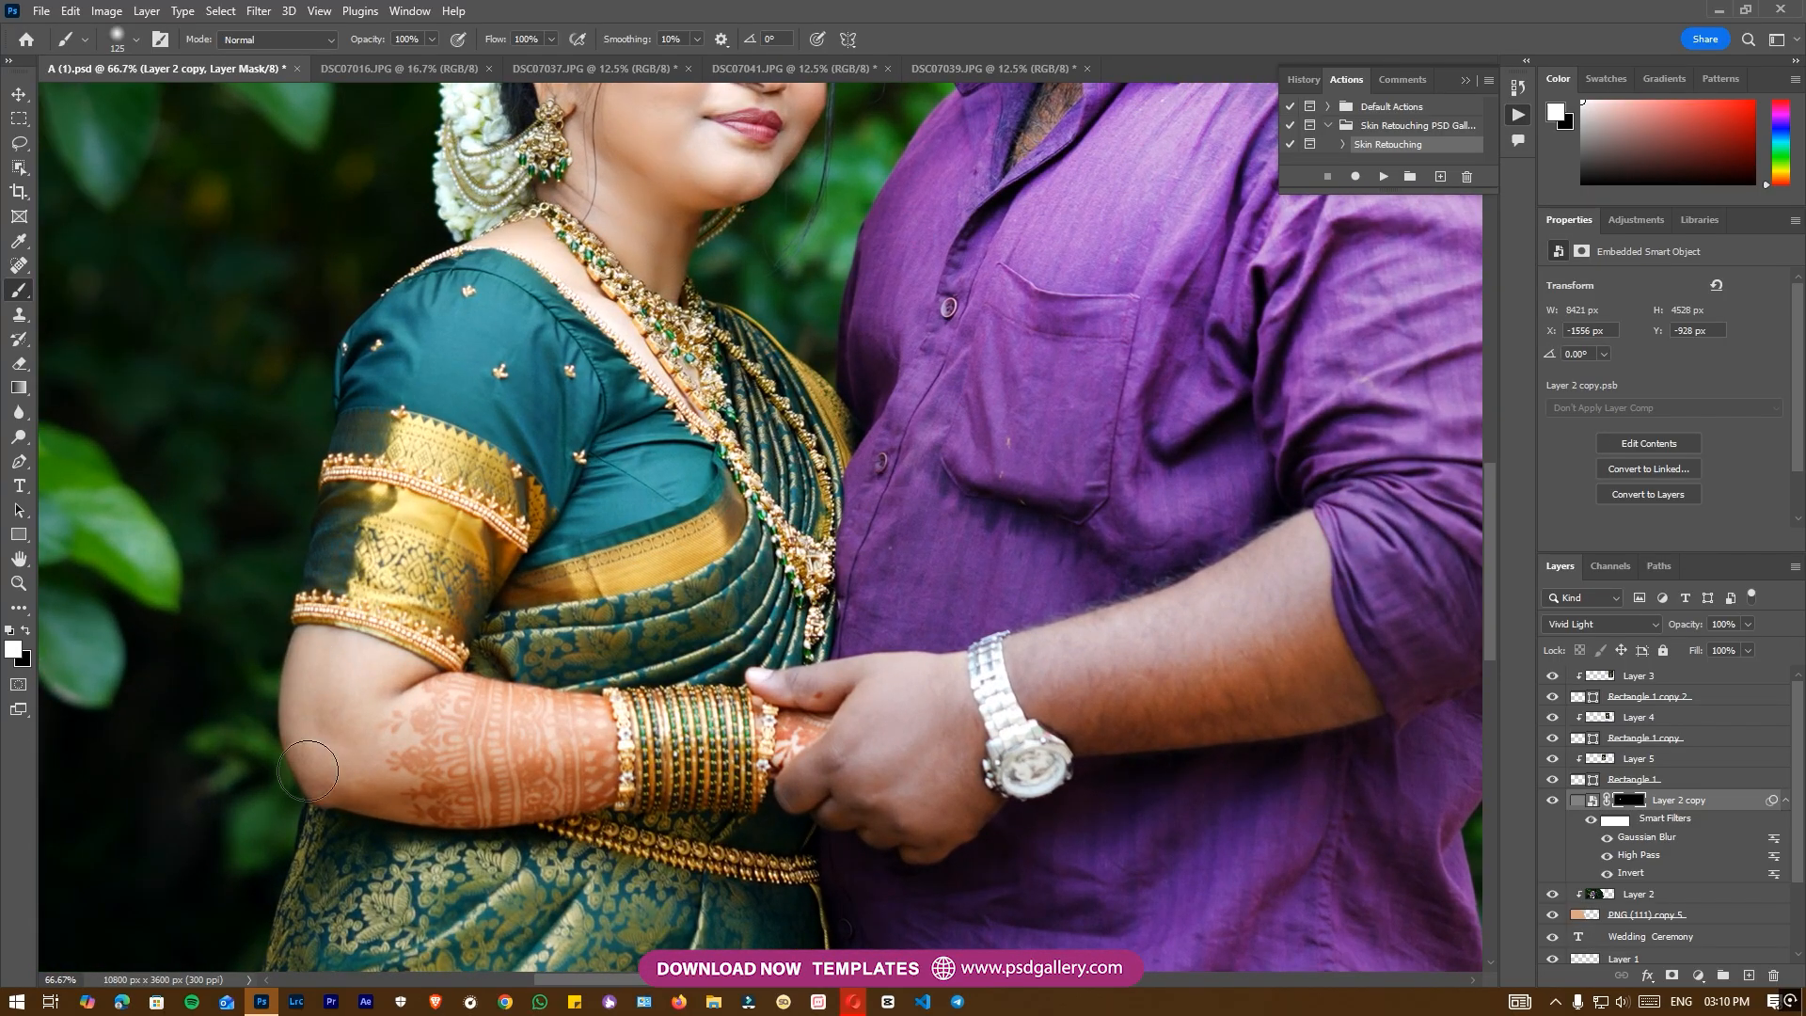
drag(1117, 708, 942, 679)
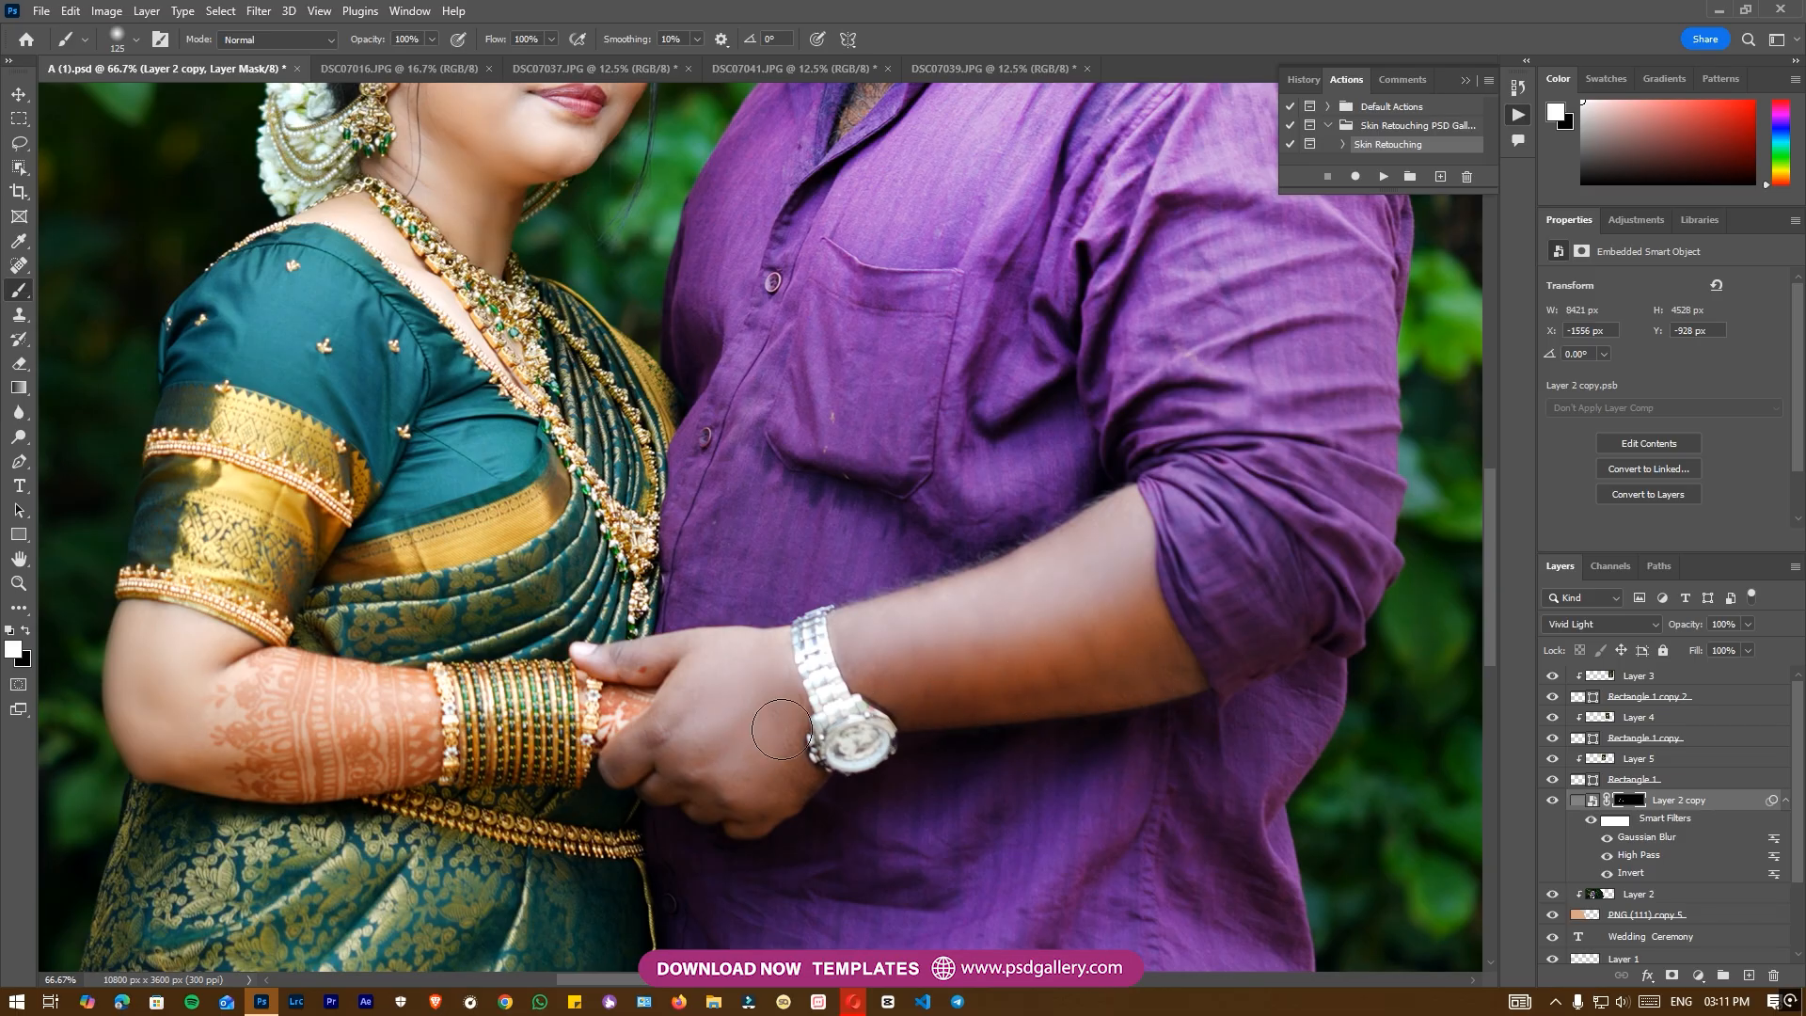
scroll(1132, 646, down, 3)
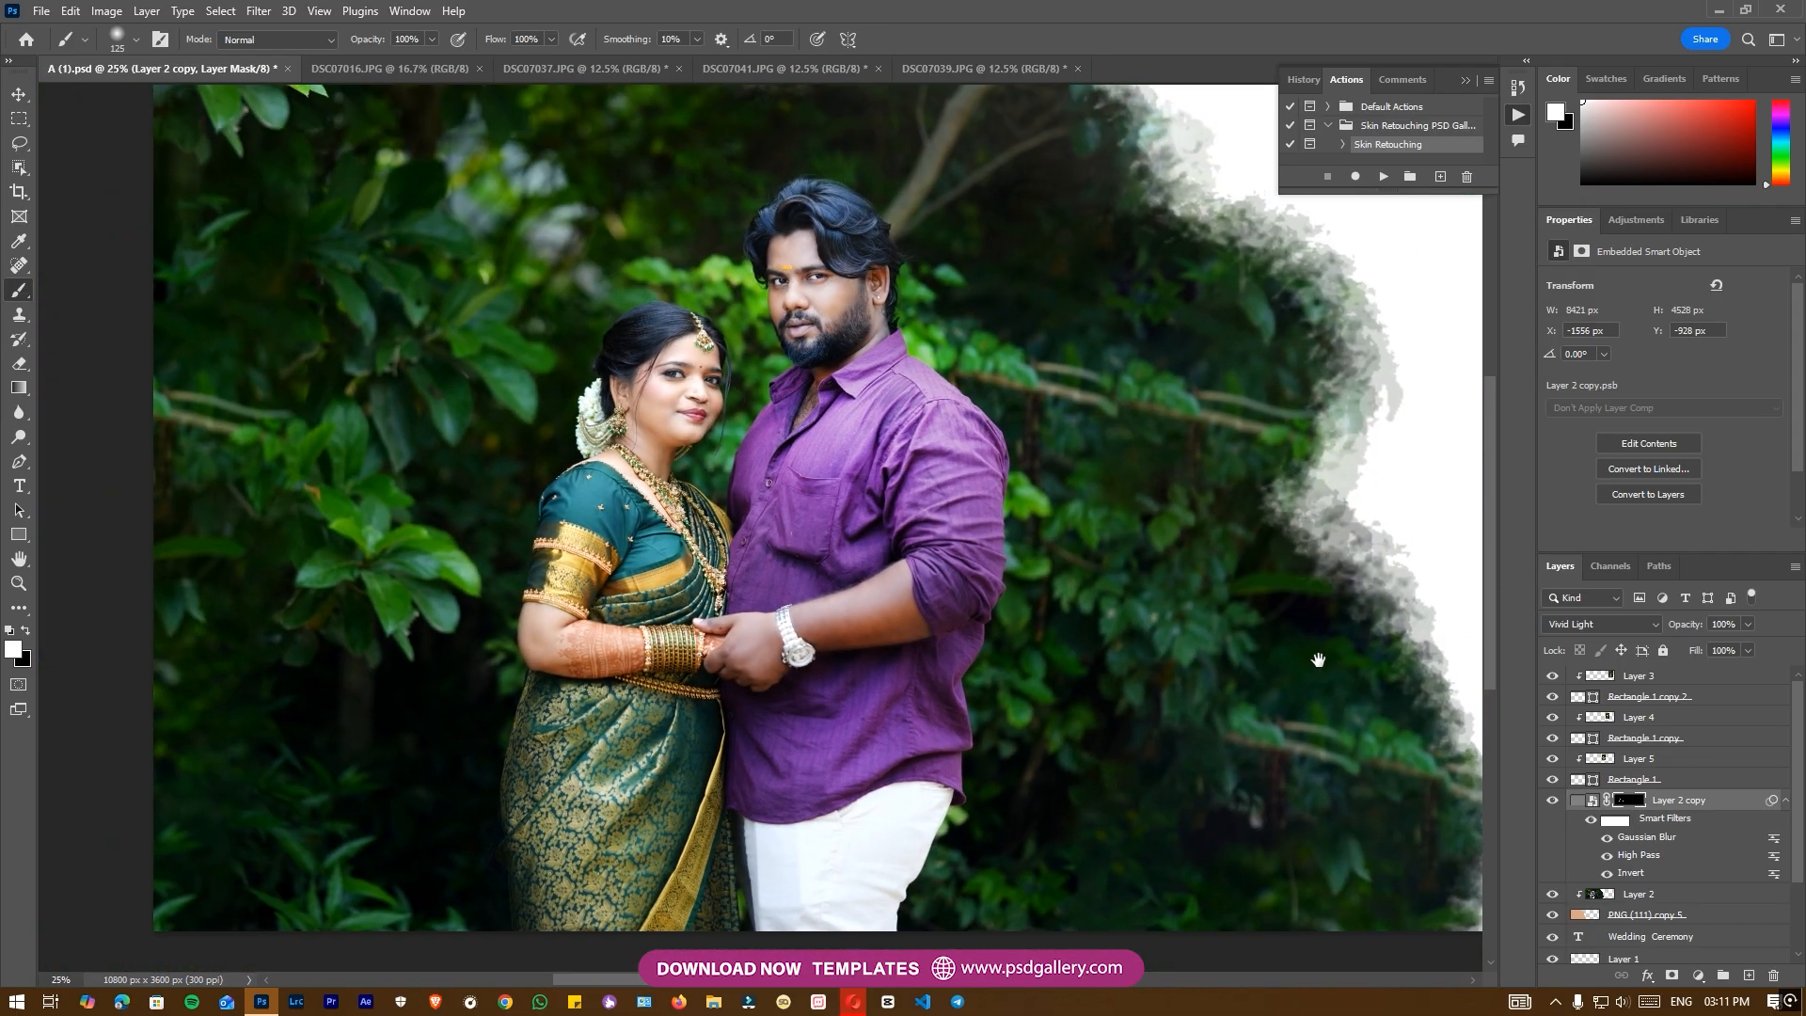
drag(1318, 660, 1320, 680)
click(1551, 801)
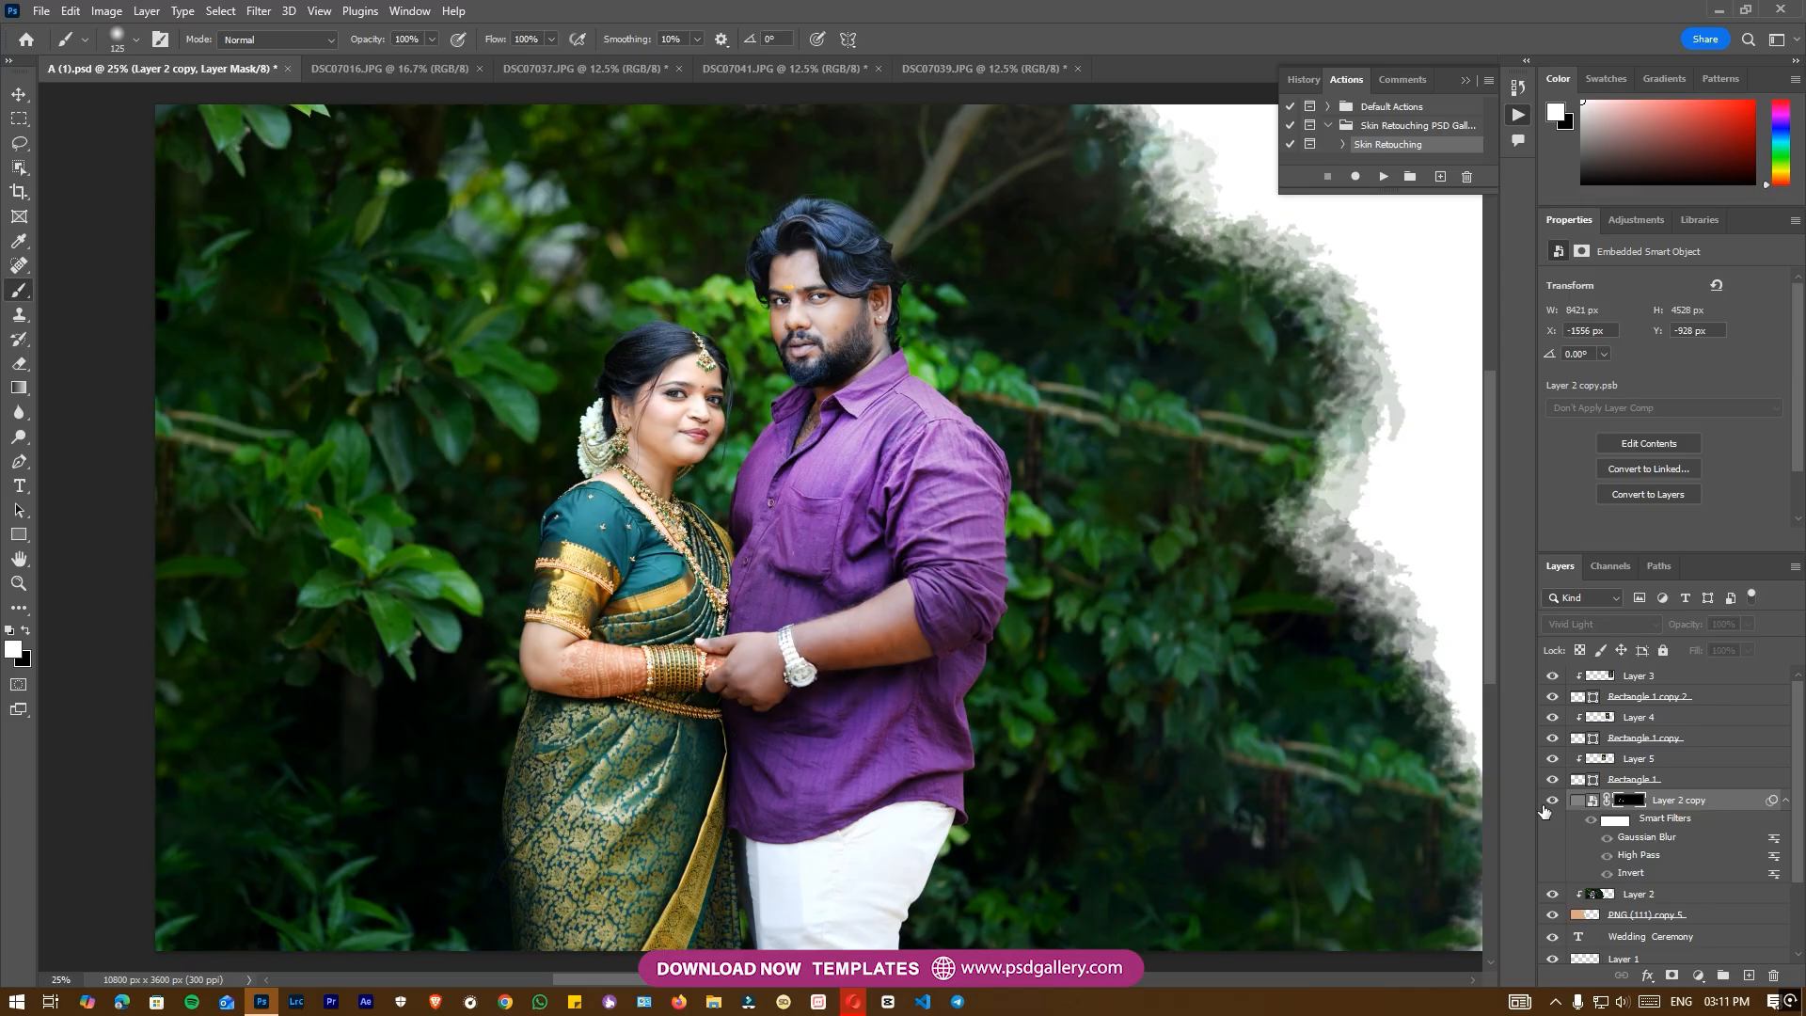
Release Layer 2 from its clipping mask, merge it with Layer 2 copy, and clip the merged layer to PNG (111) copy 5.
right_click(1641, 896)
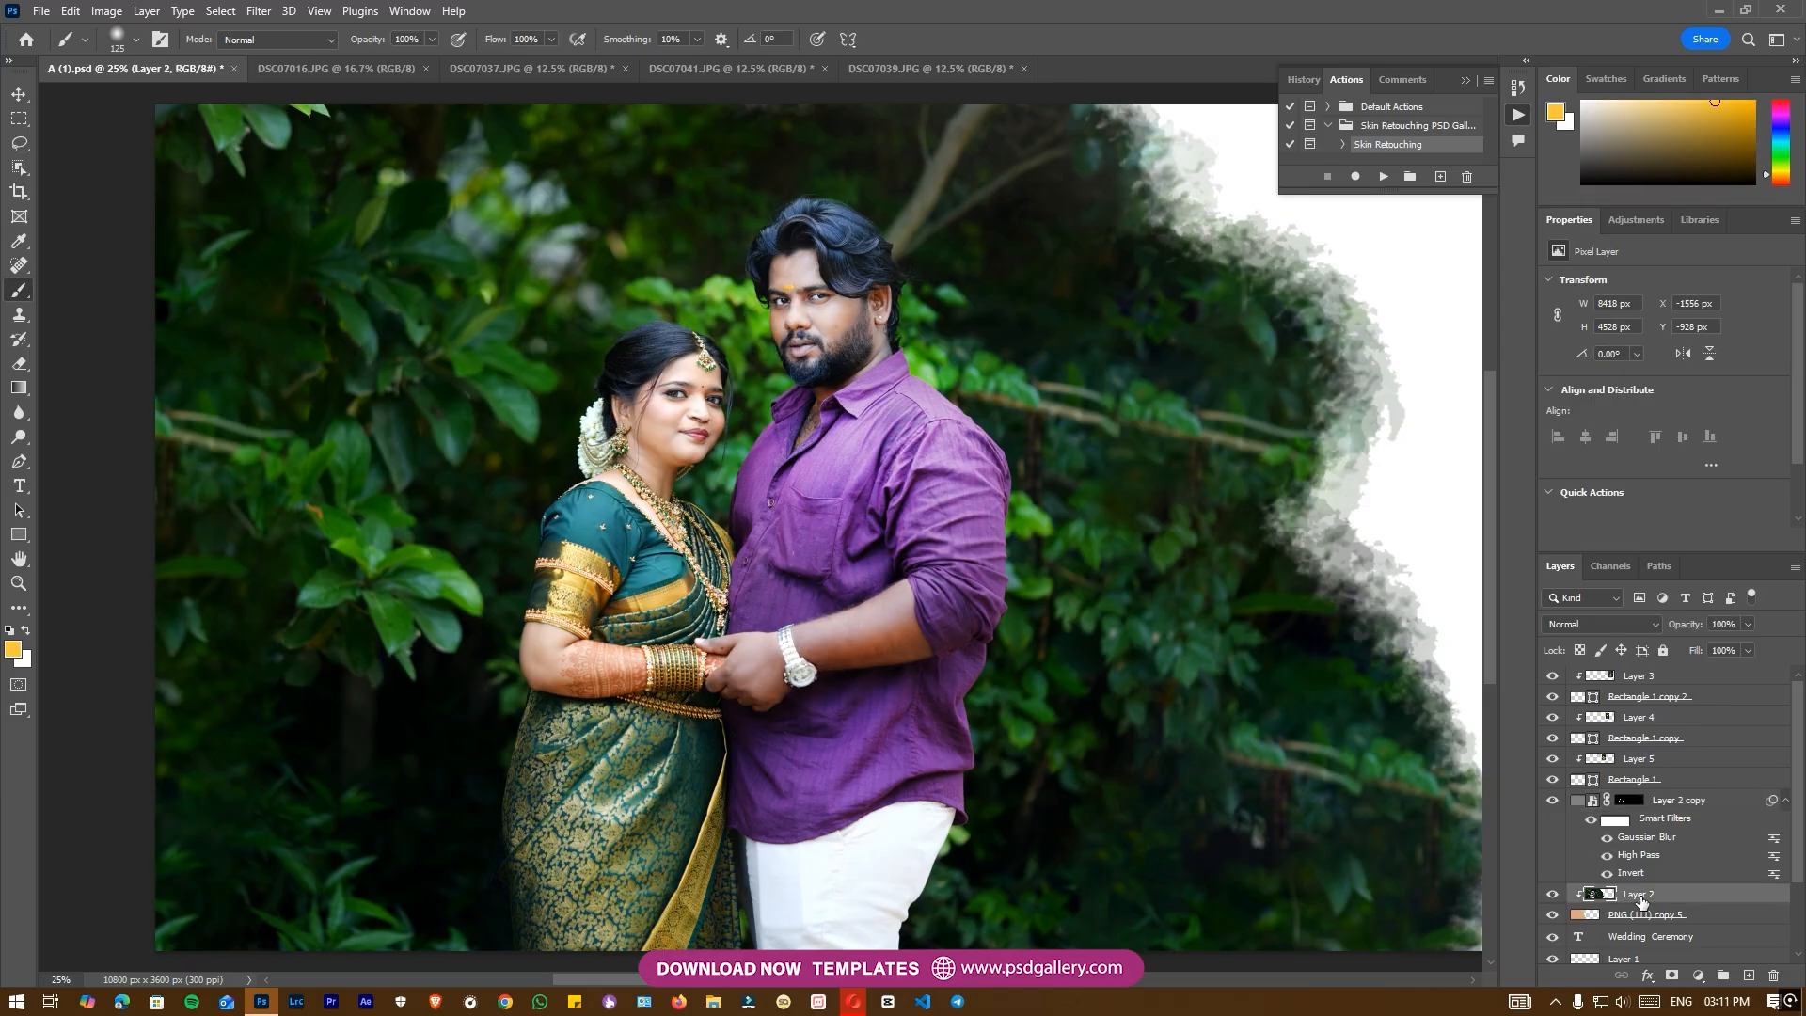
click(1625, 461)
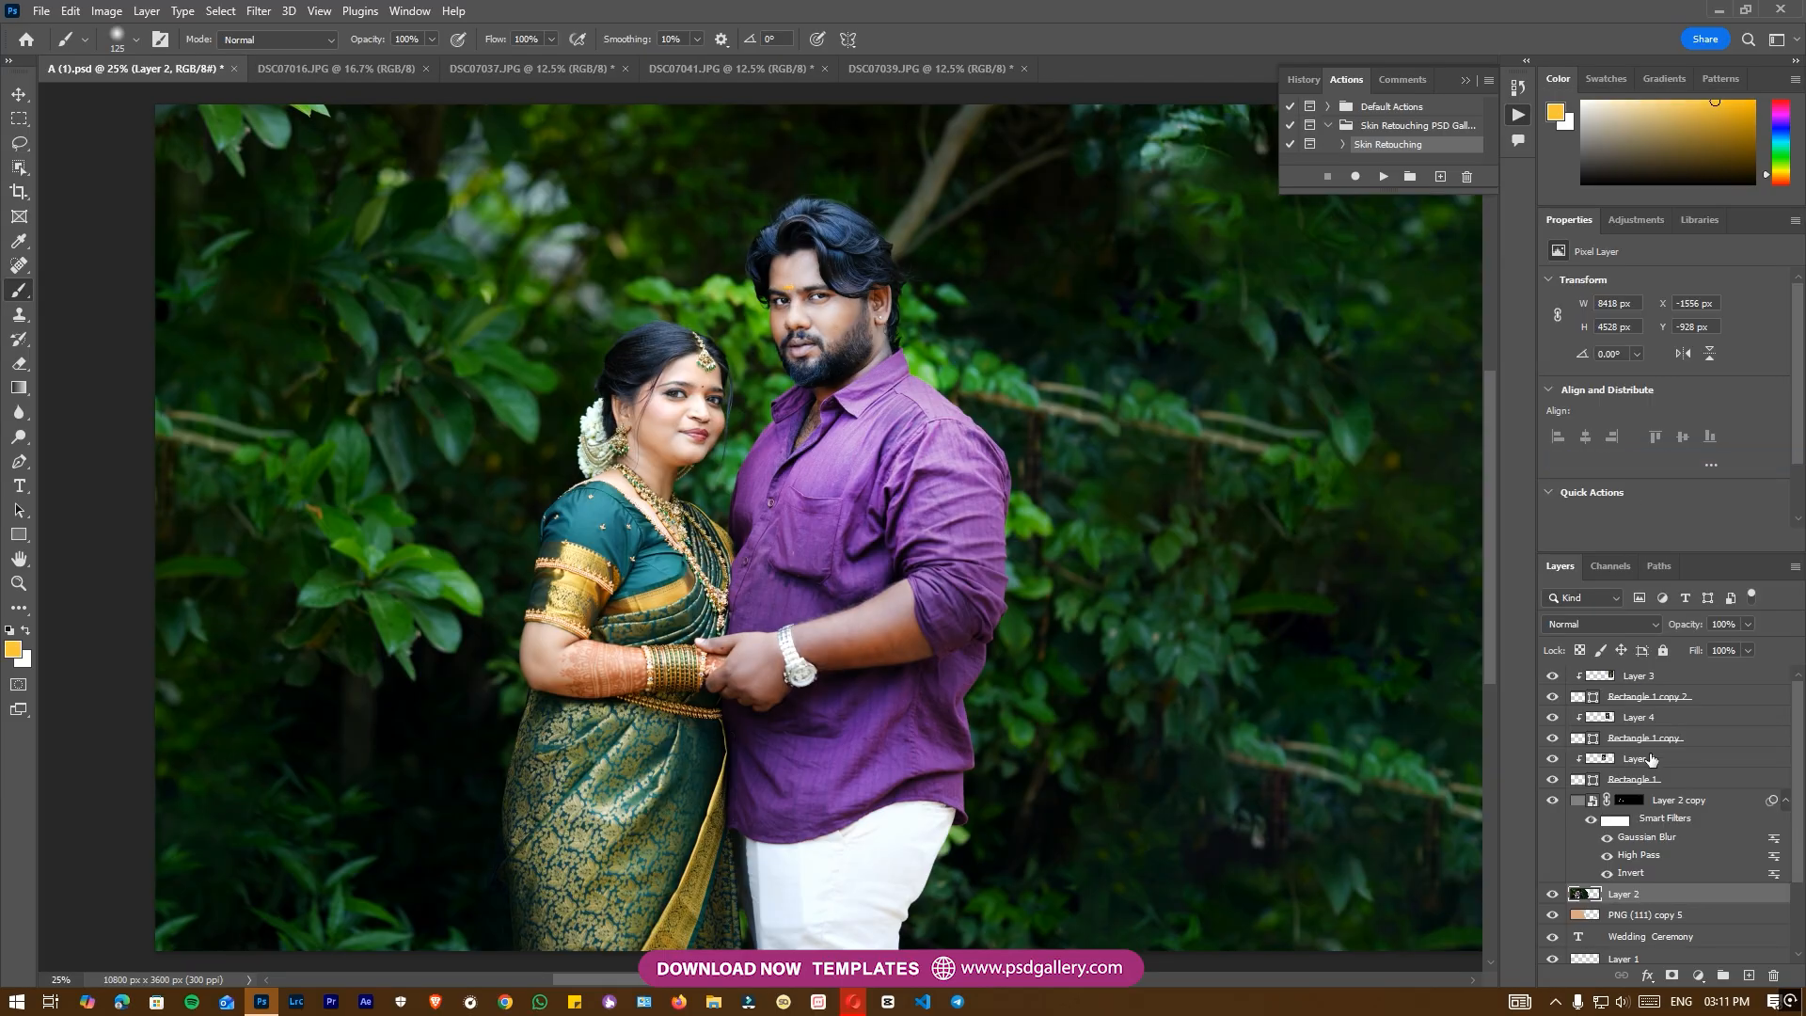
right_click(1687, 801)
click(1495, 749)
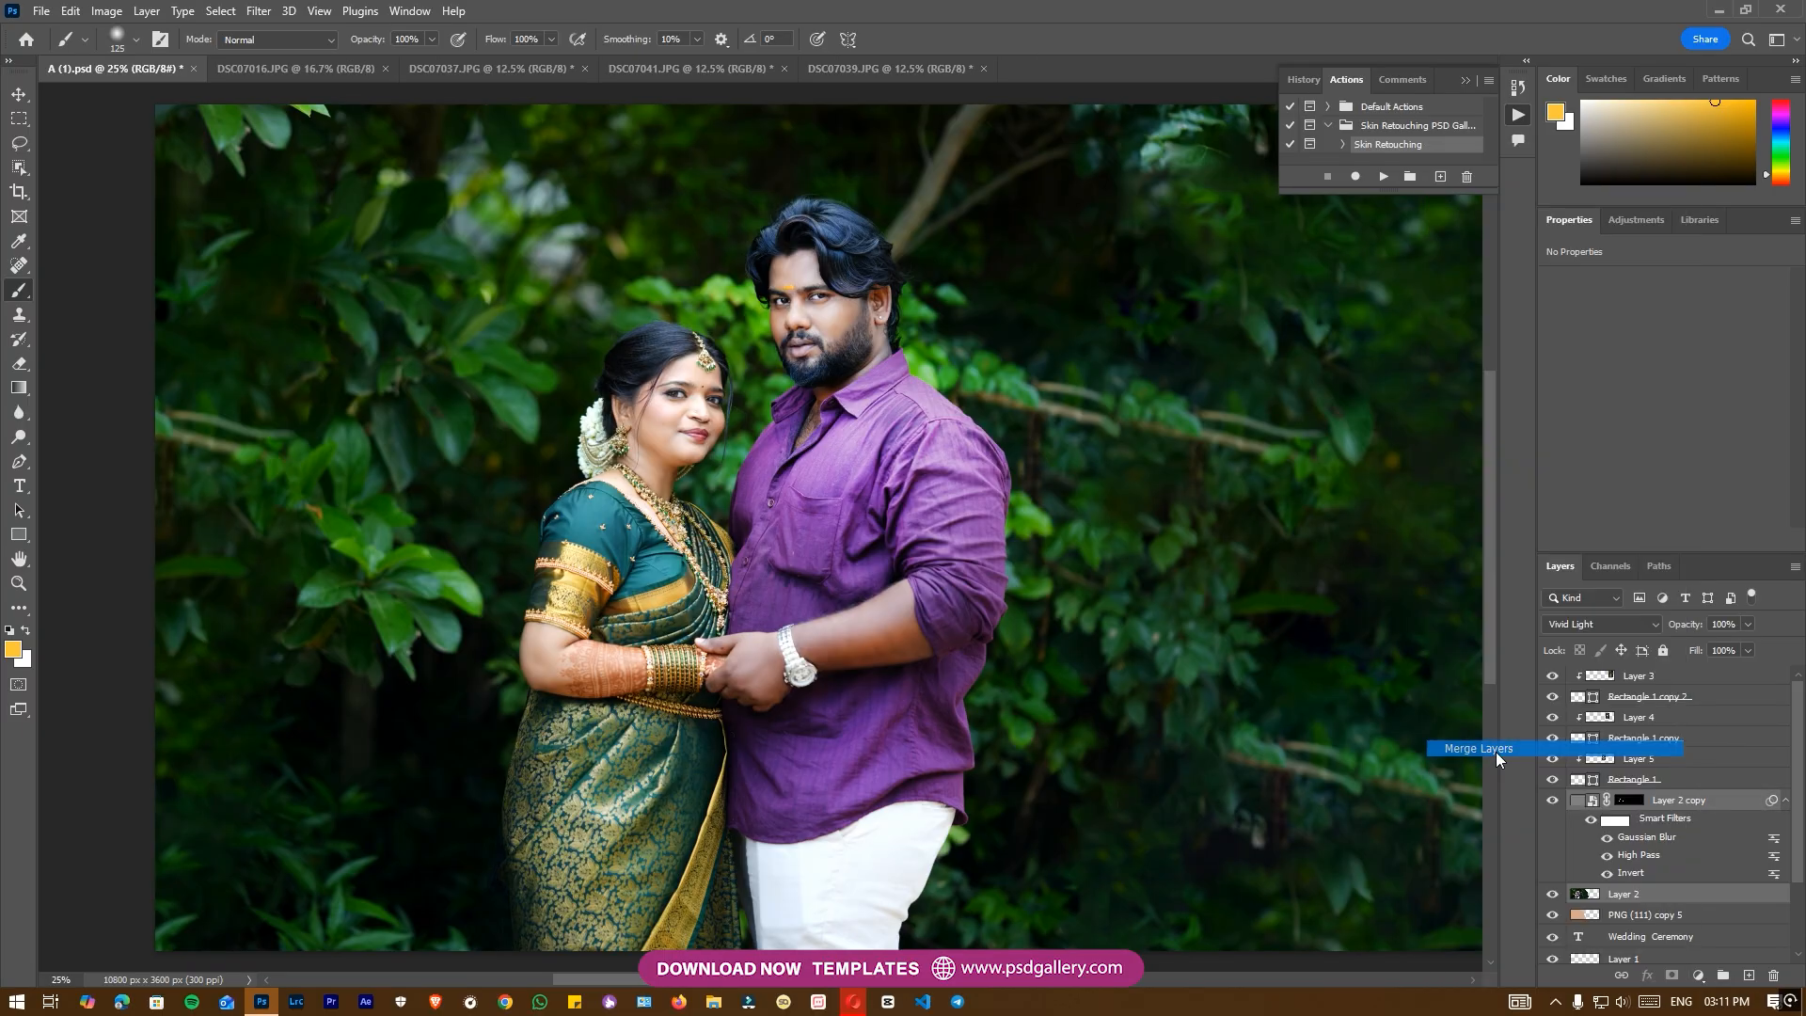
key(ctrl+alt+g)
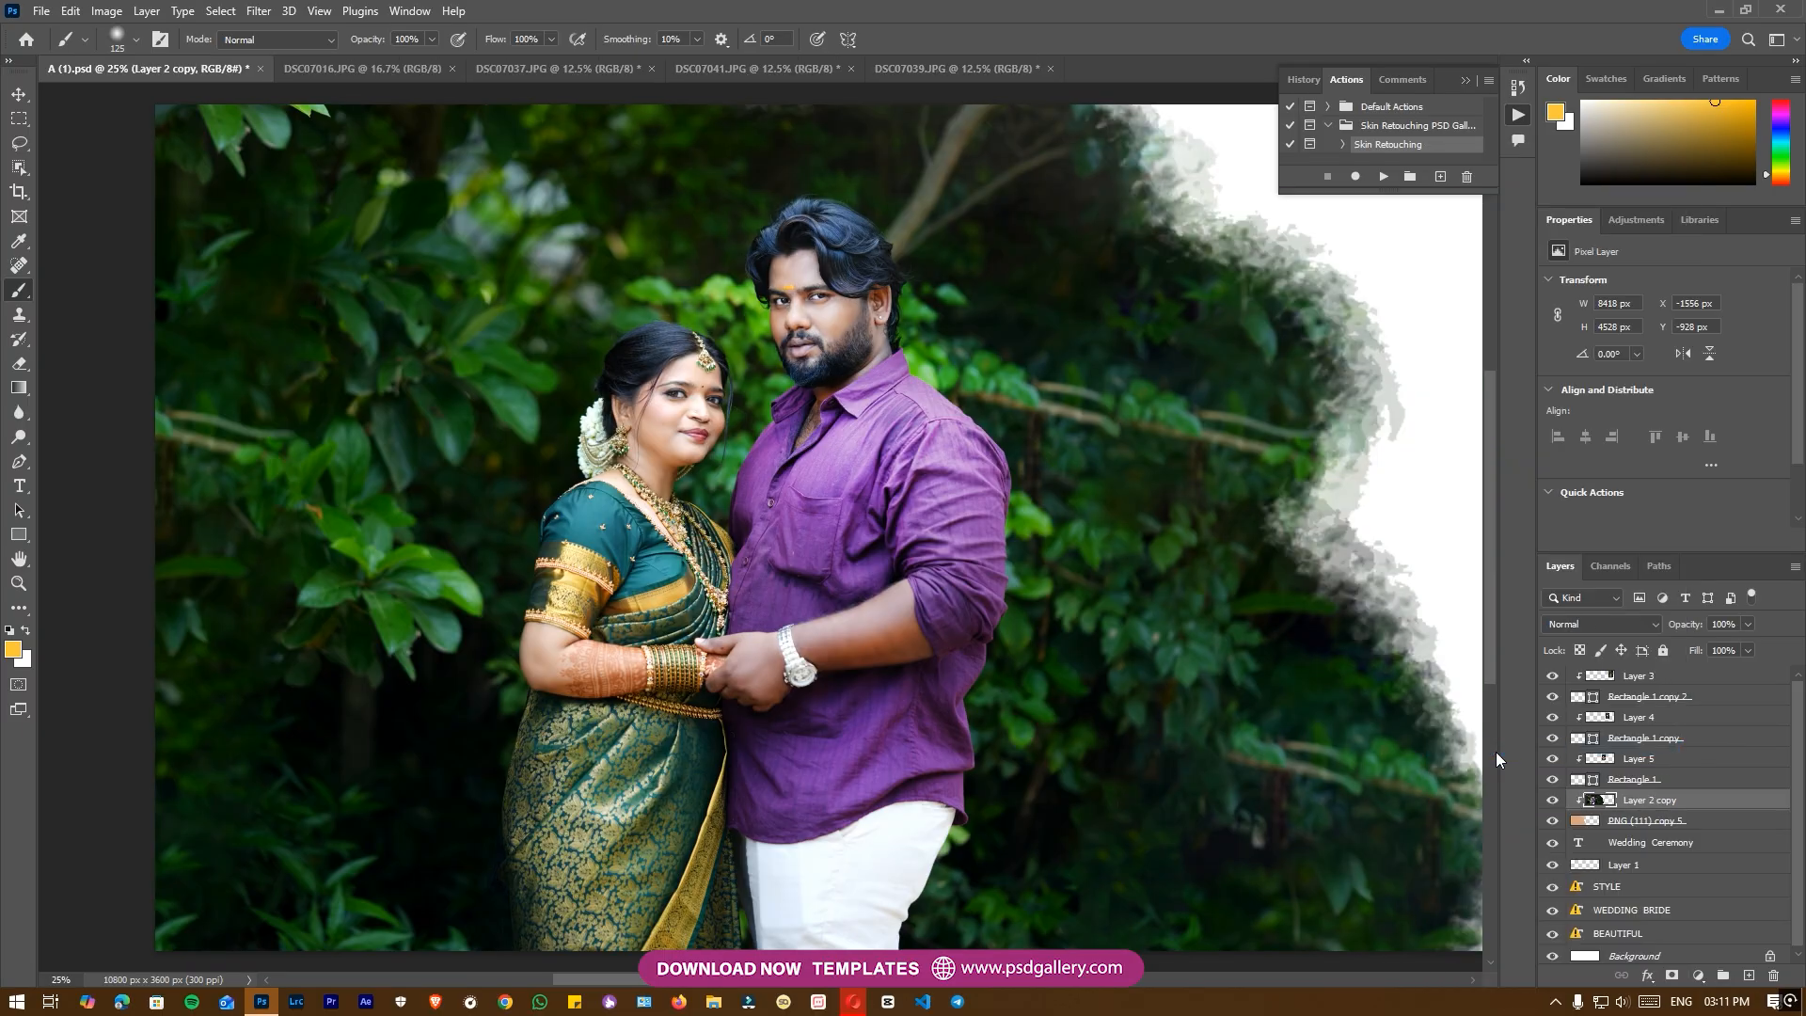
key(ctrl+minus)
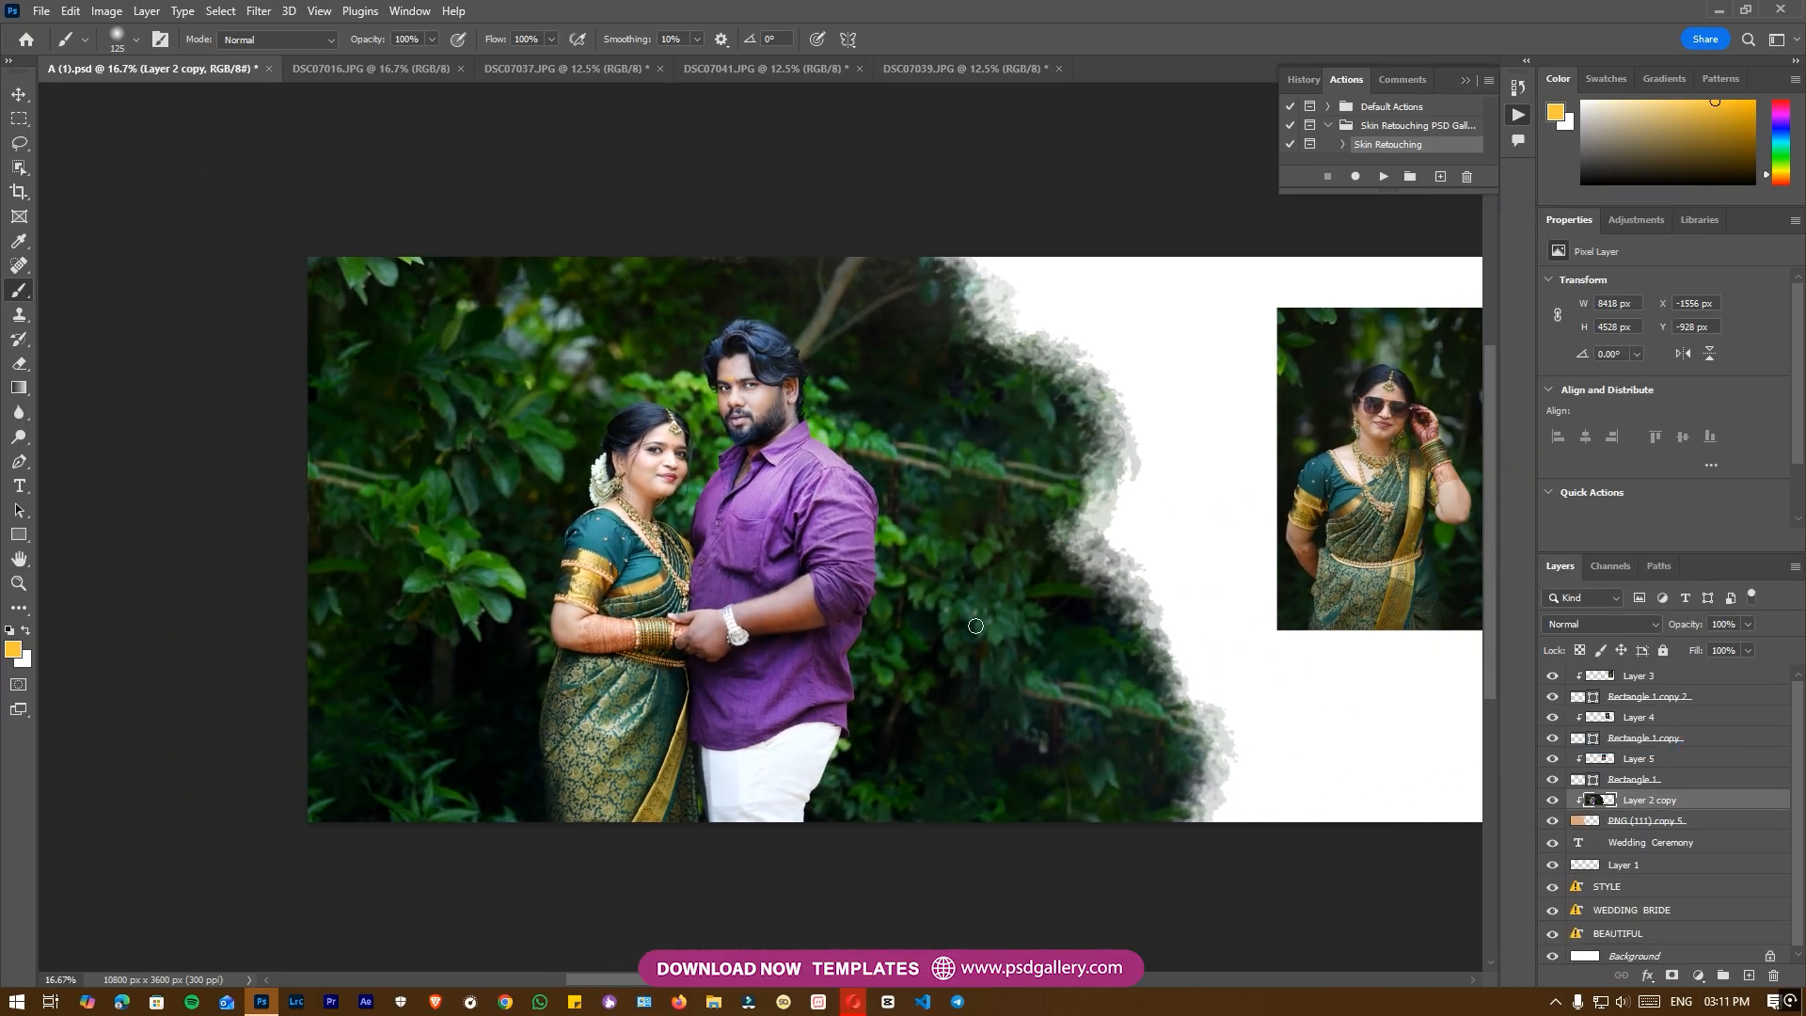
key(v)
scroll(818, 616, up, 1)
right_click(809, 627)
key(Escape)
key(o)
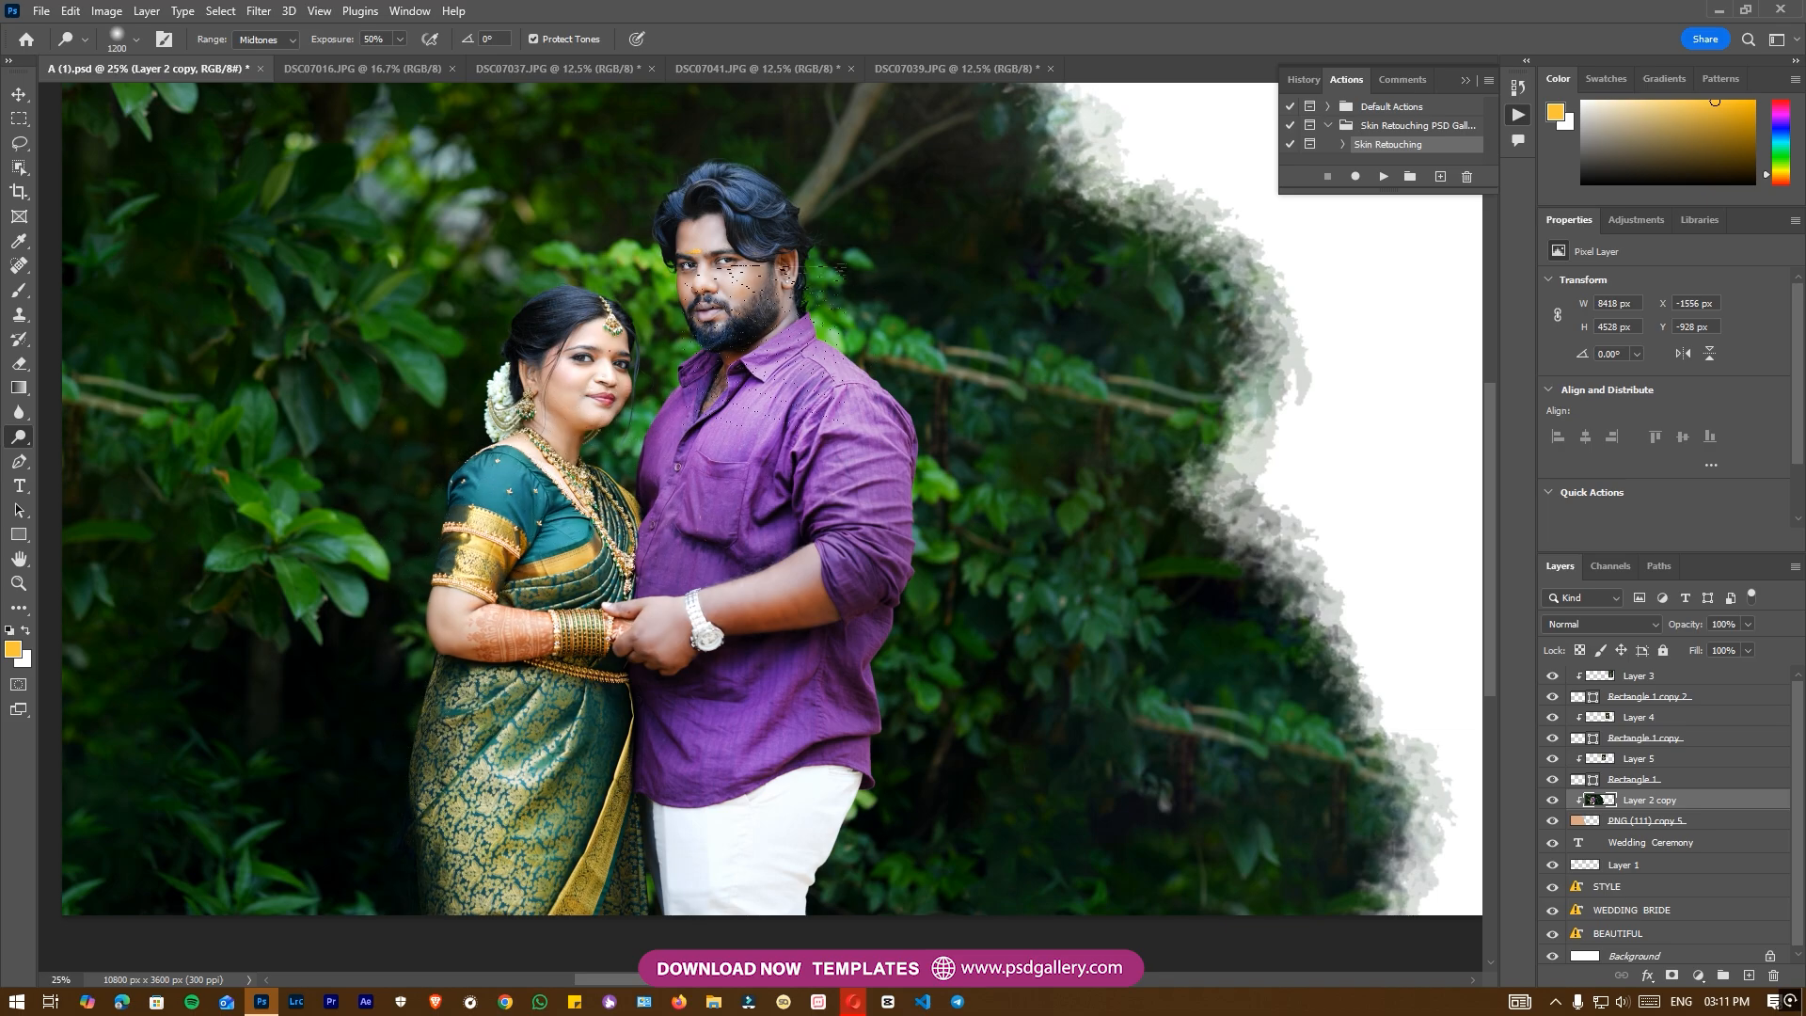
Apply the Camera Raw Filter to the couple's photo with the Portraits: Medium Skin preset PM04 at 100.
key(v)
right_click(686, 467)
click(716, 482)
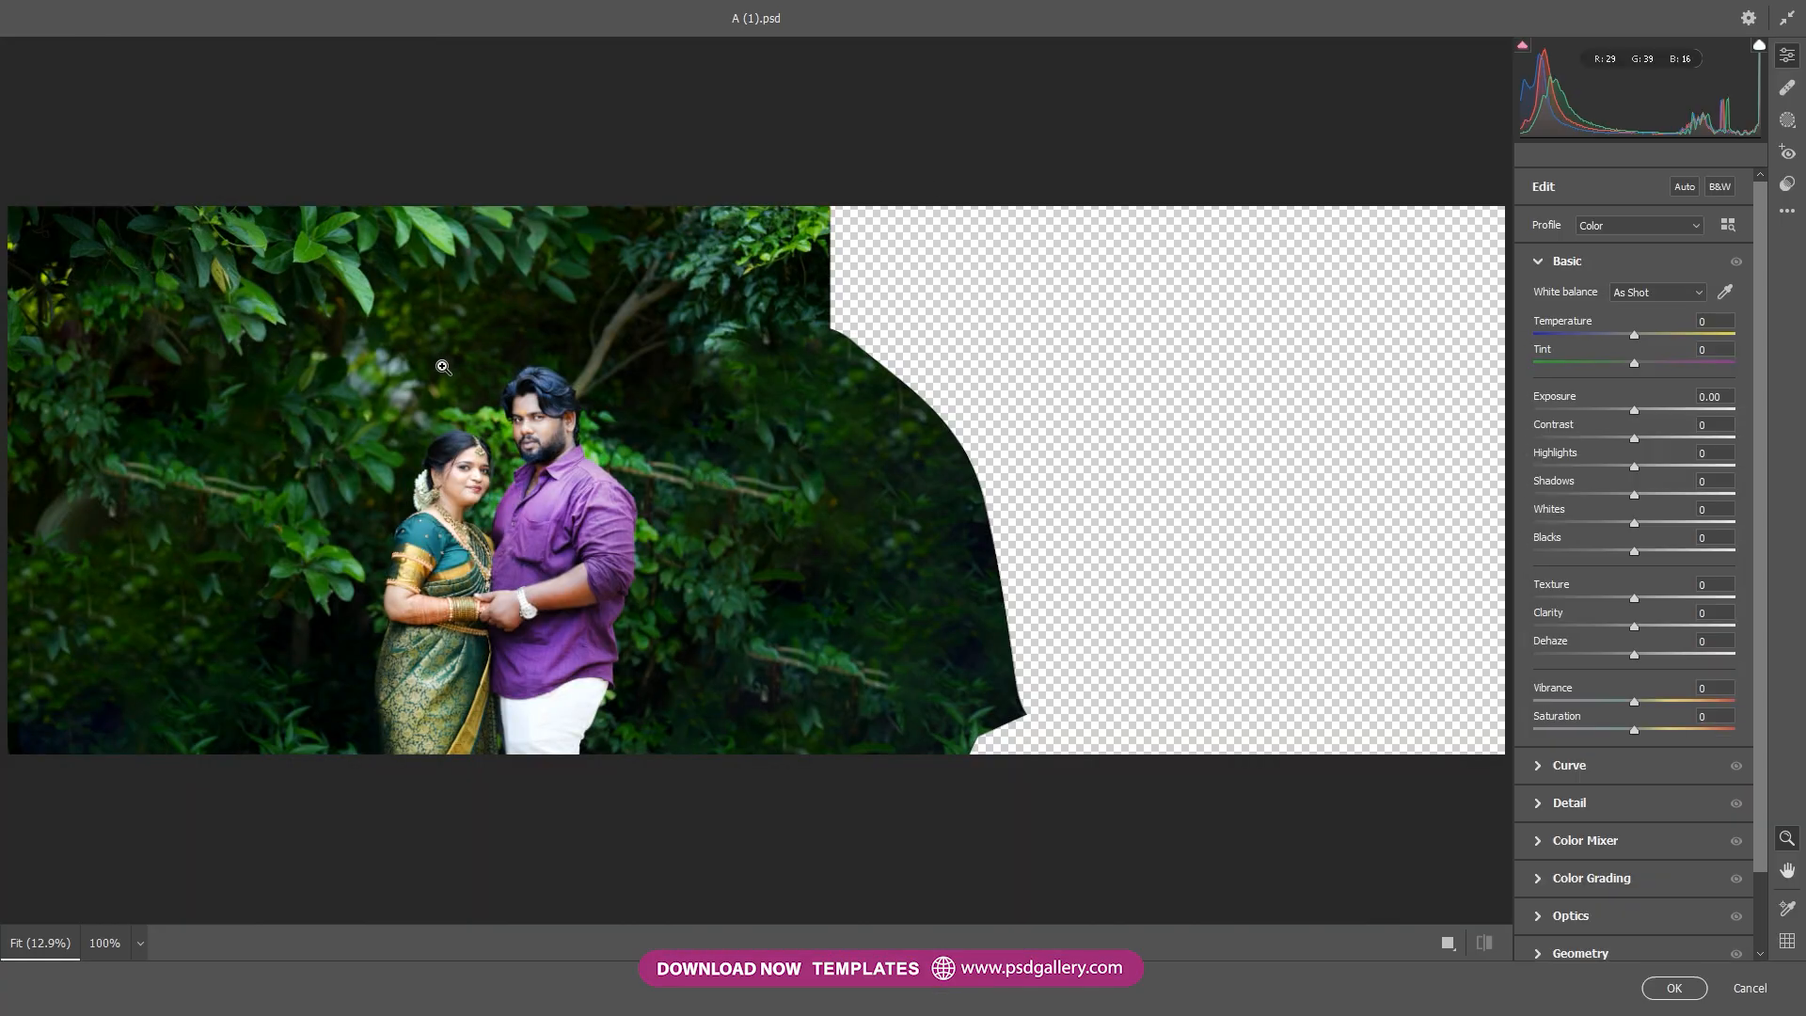
drag(418, 520, 506, 533)
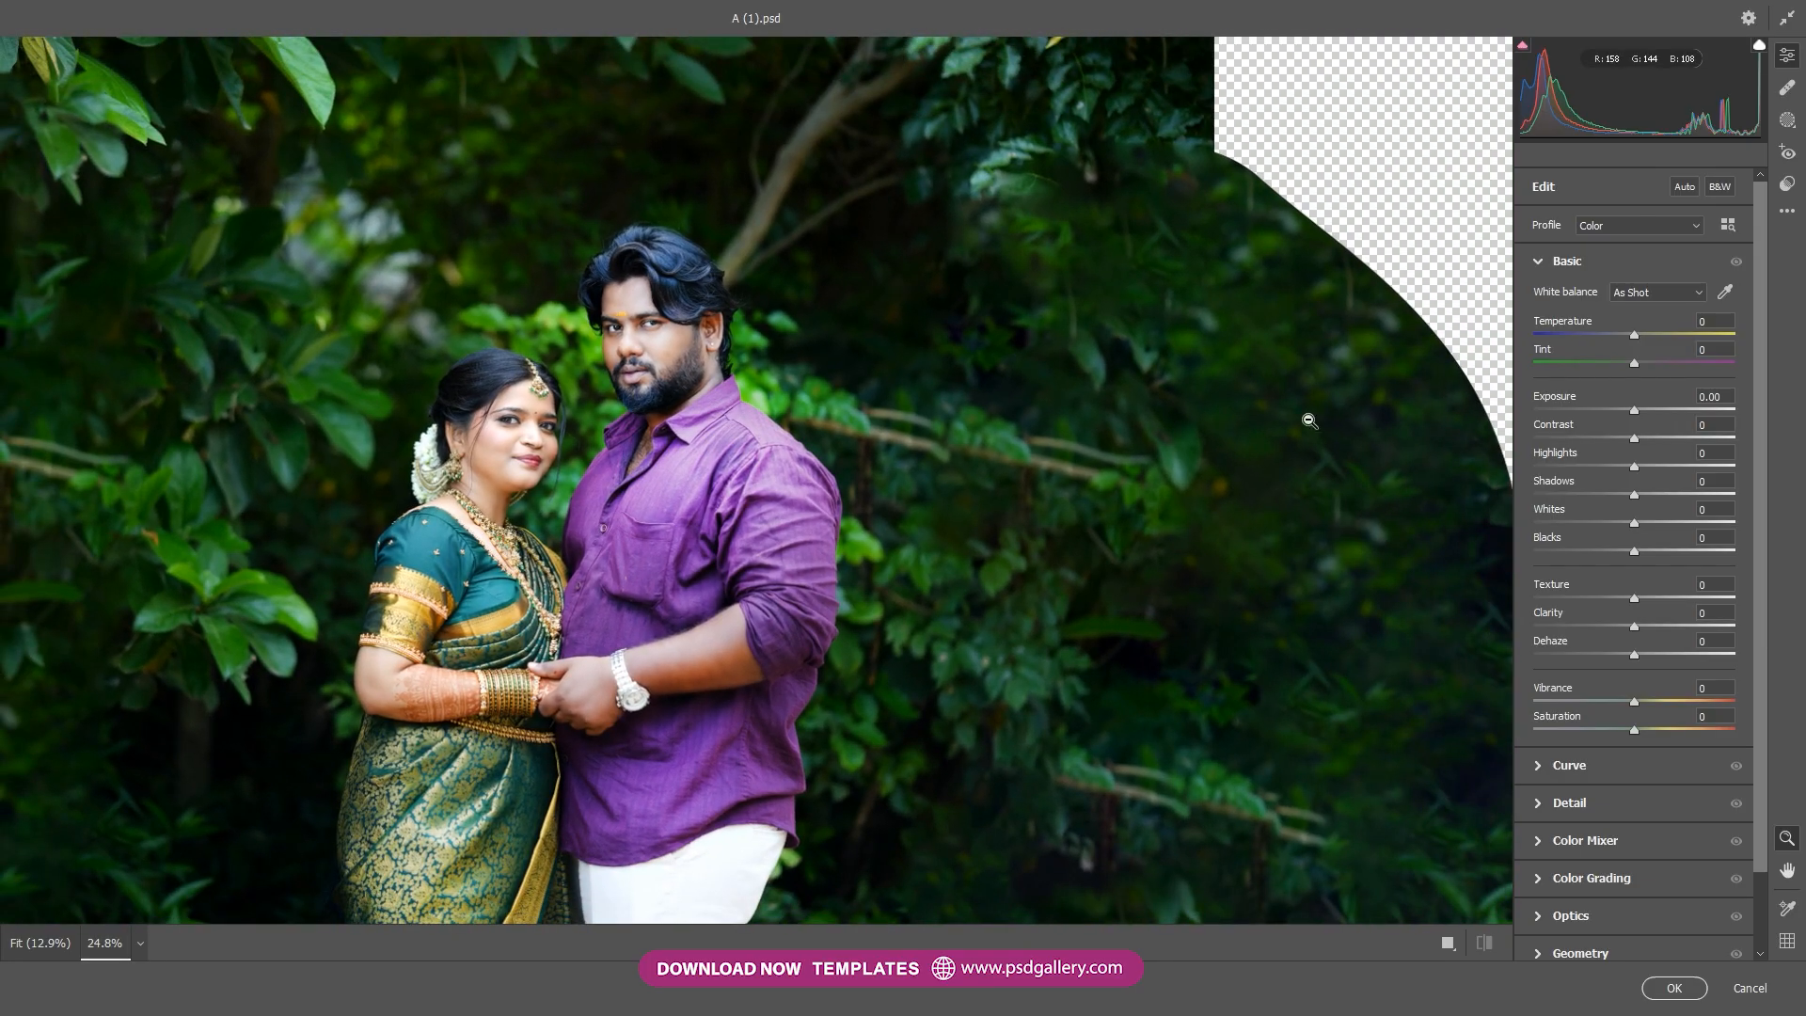
click(1786, 185)
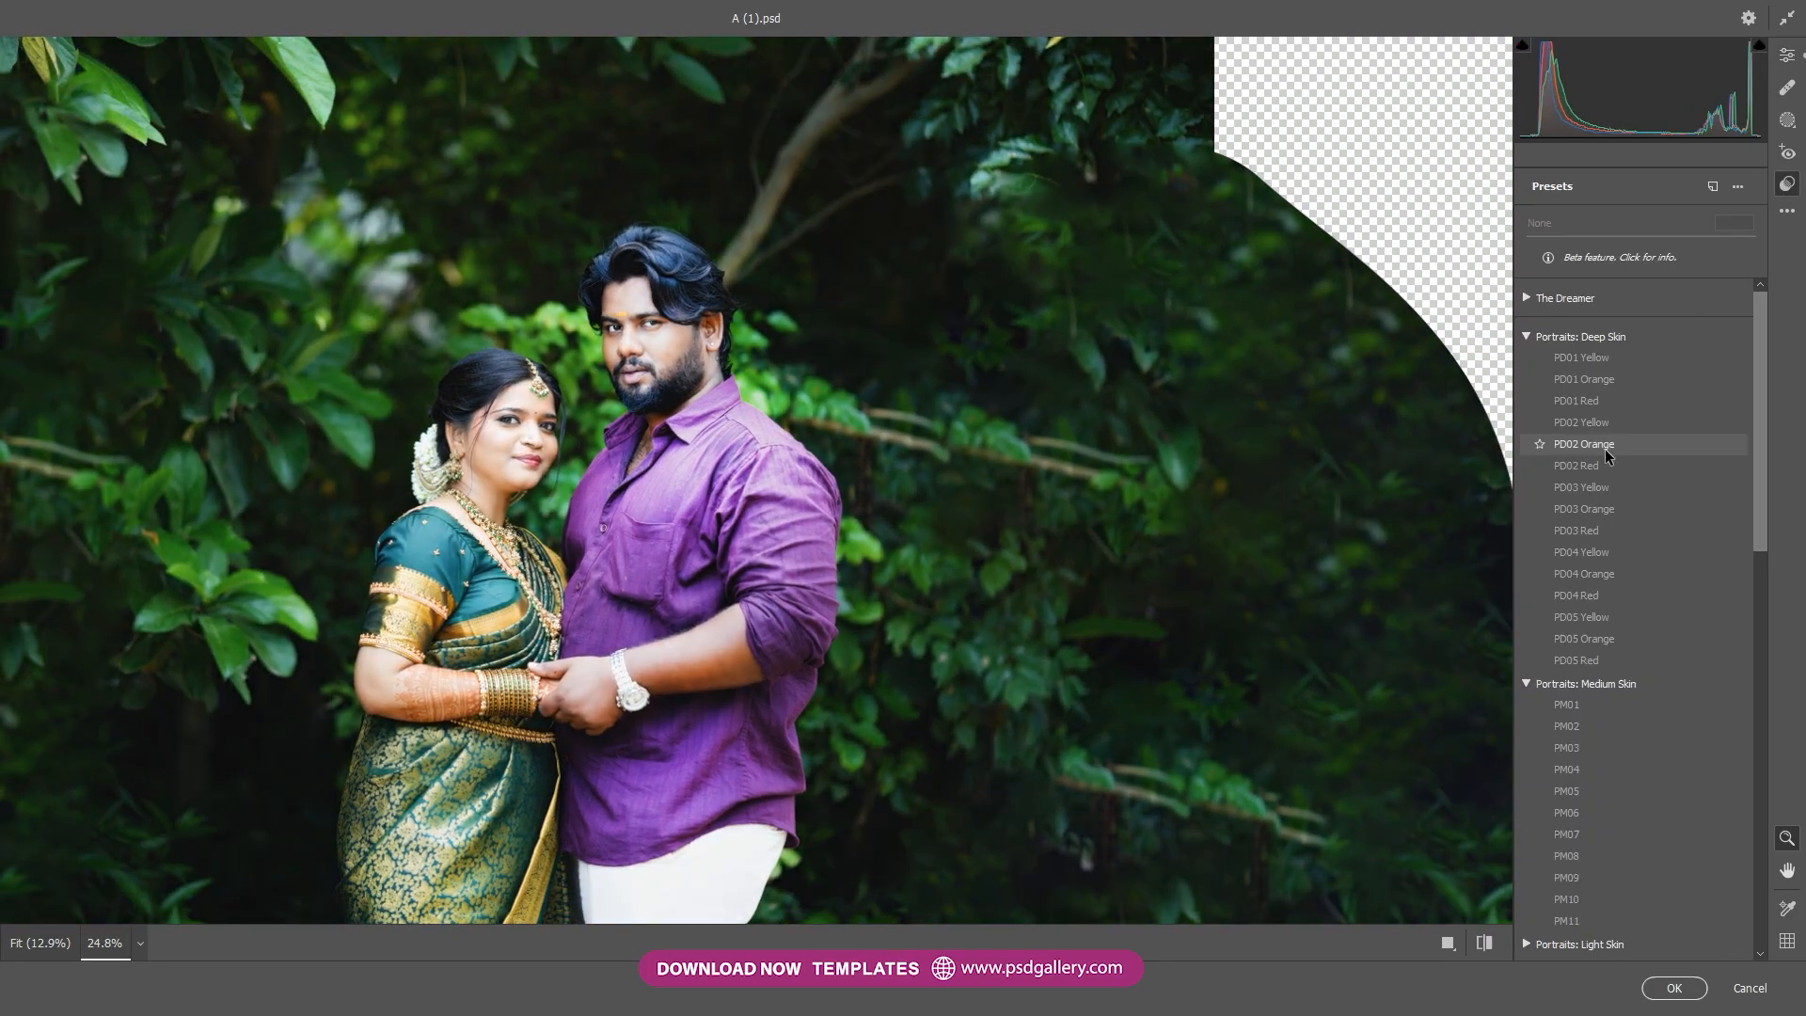
click(1589, 552)
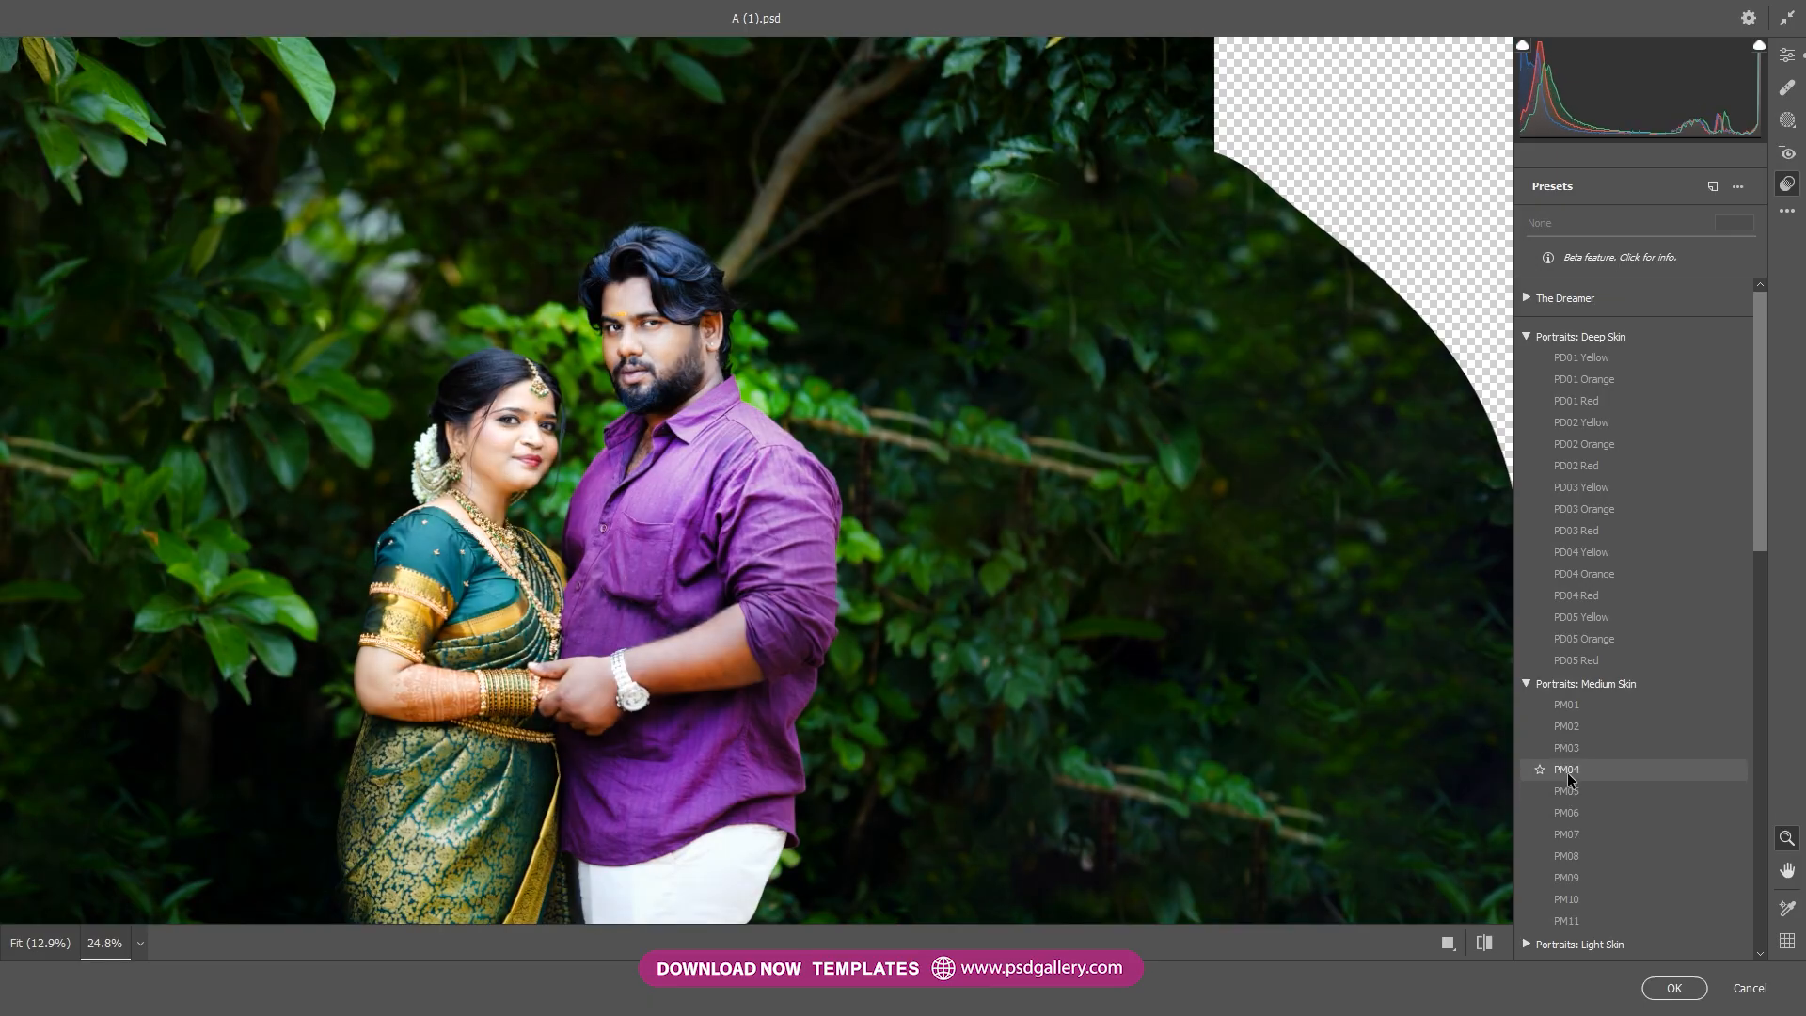
click(1567, 773)
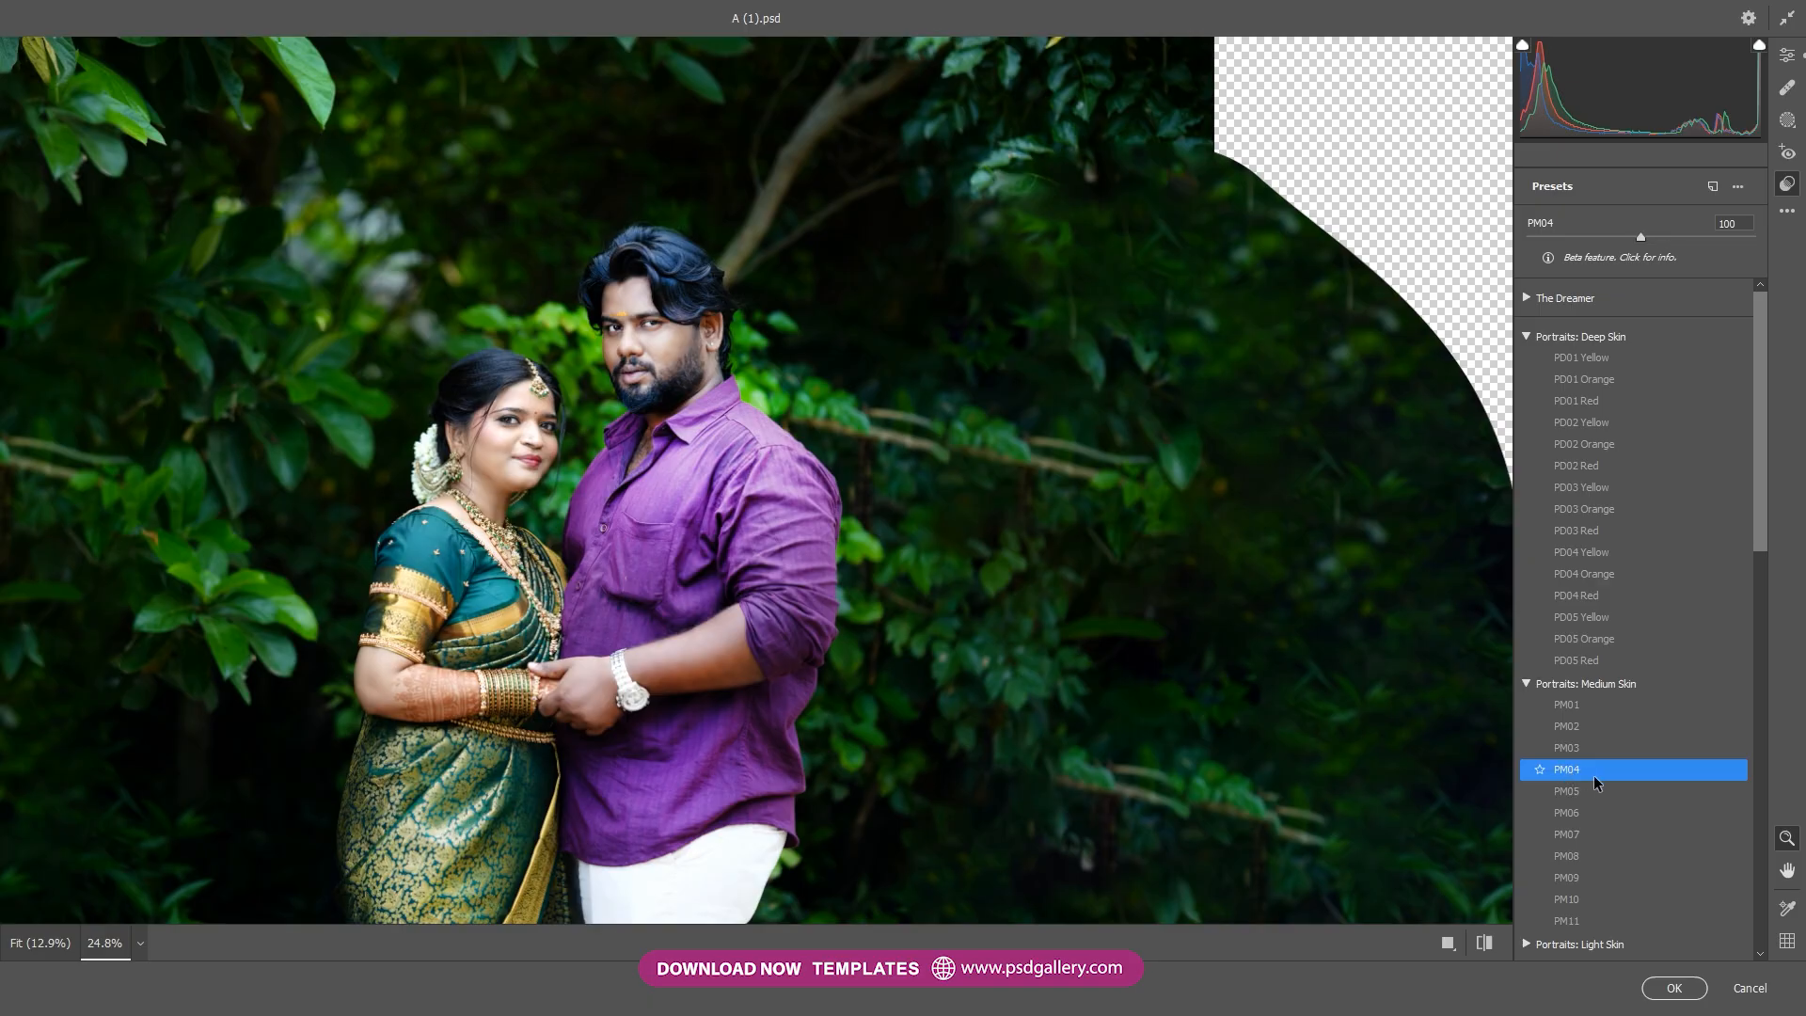
click(1666, 993)
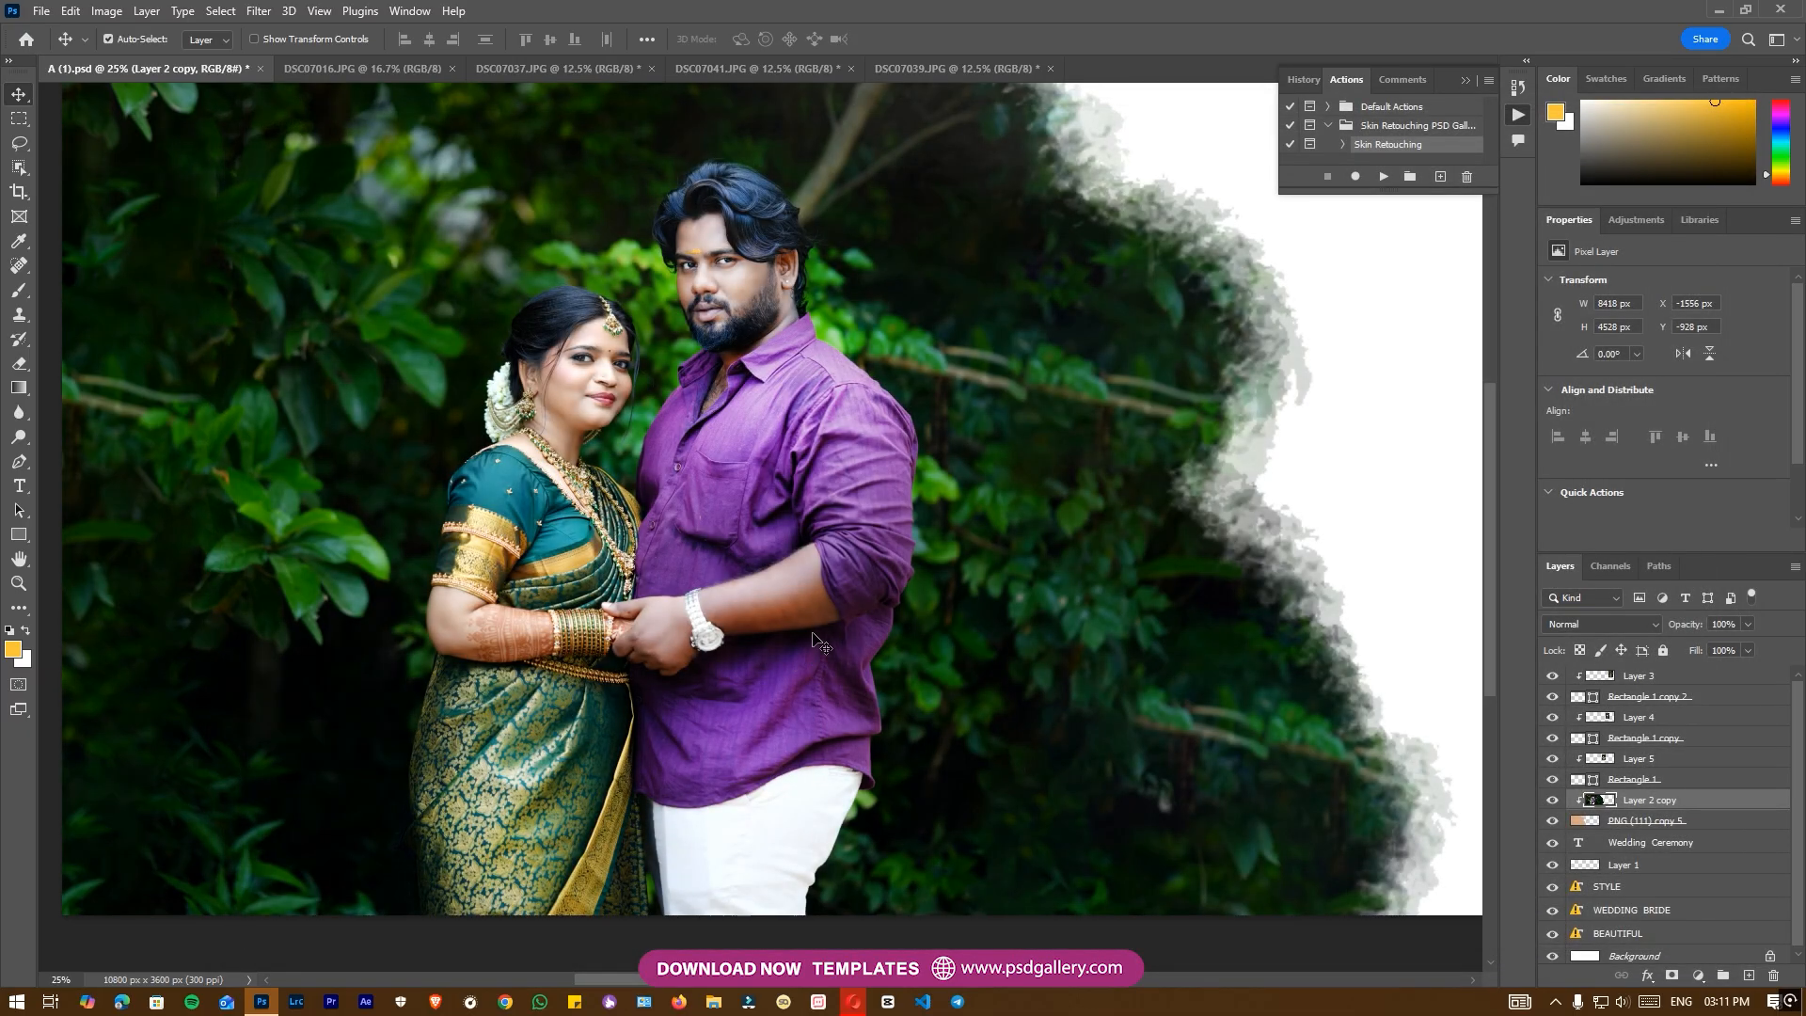
Add a layer above the couple's photo, paint a soft orange spot, and enlarge it to about 4514 × 4559 px at the photo's upper edge.
key(ctrl+minus)
drag(836, 550, 816, 589)
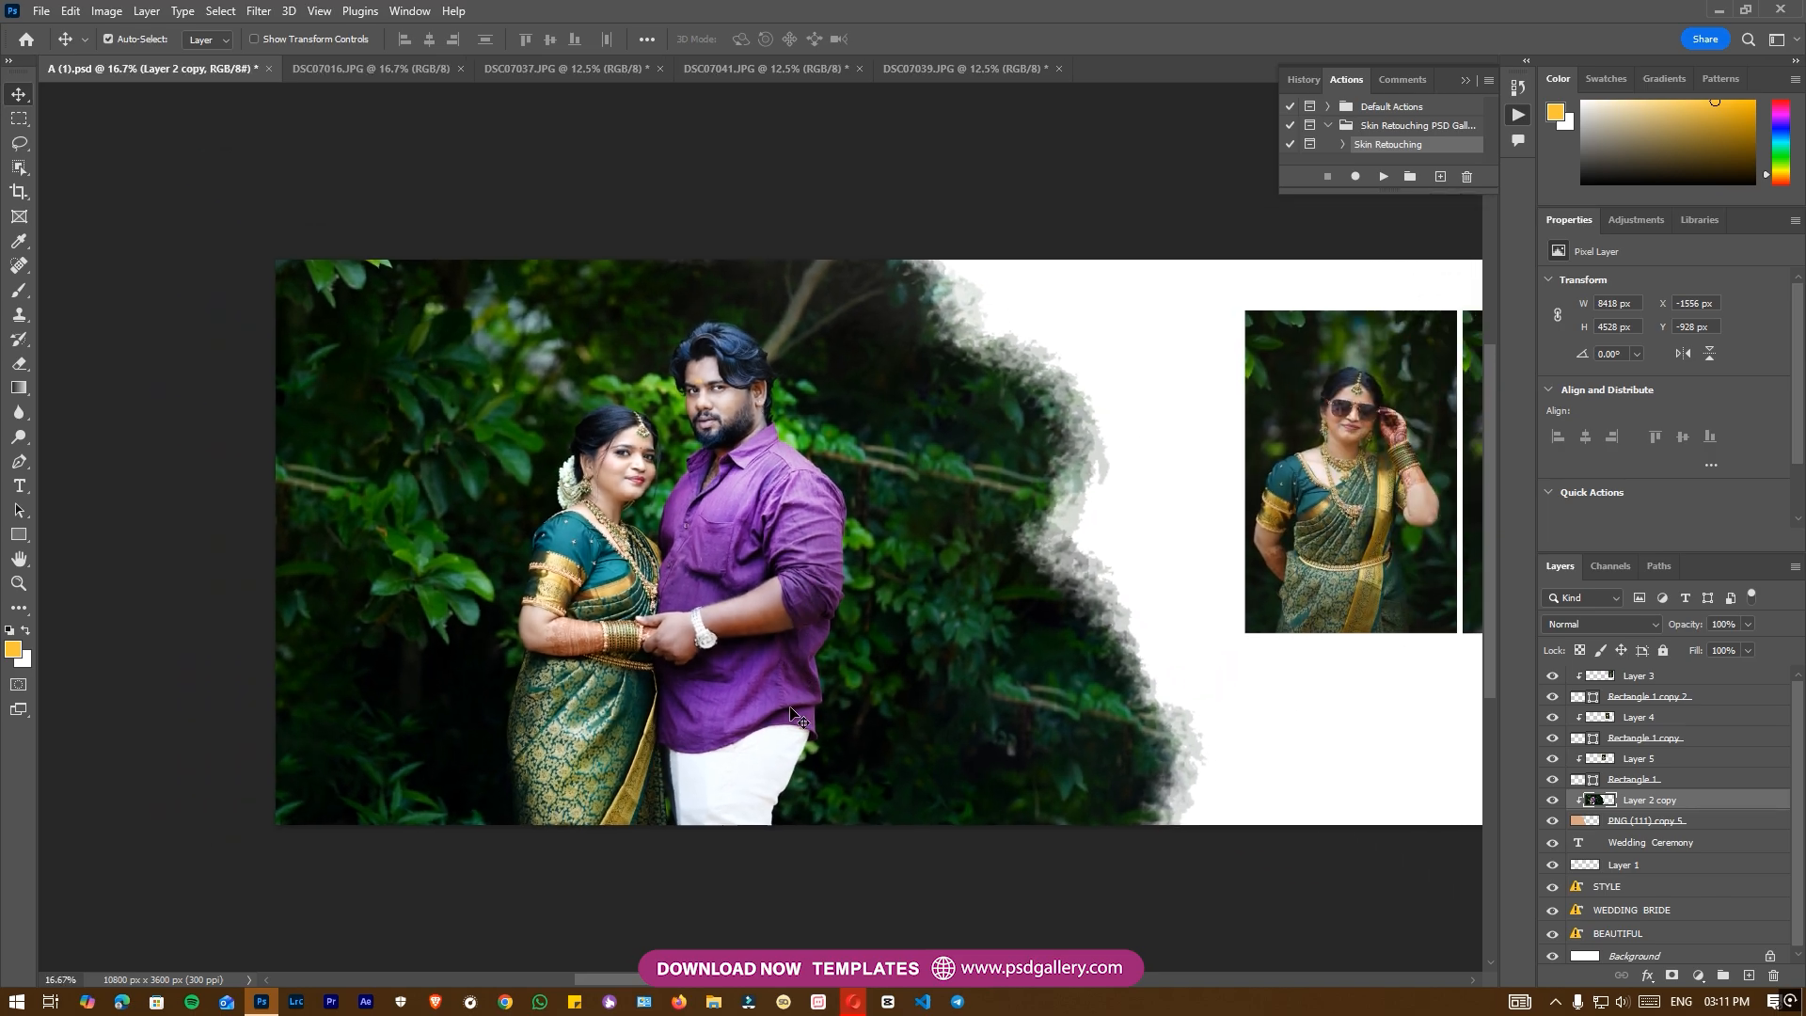
key(o)
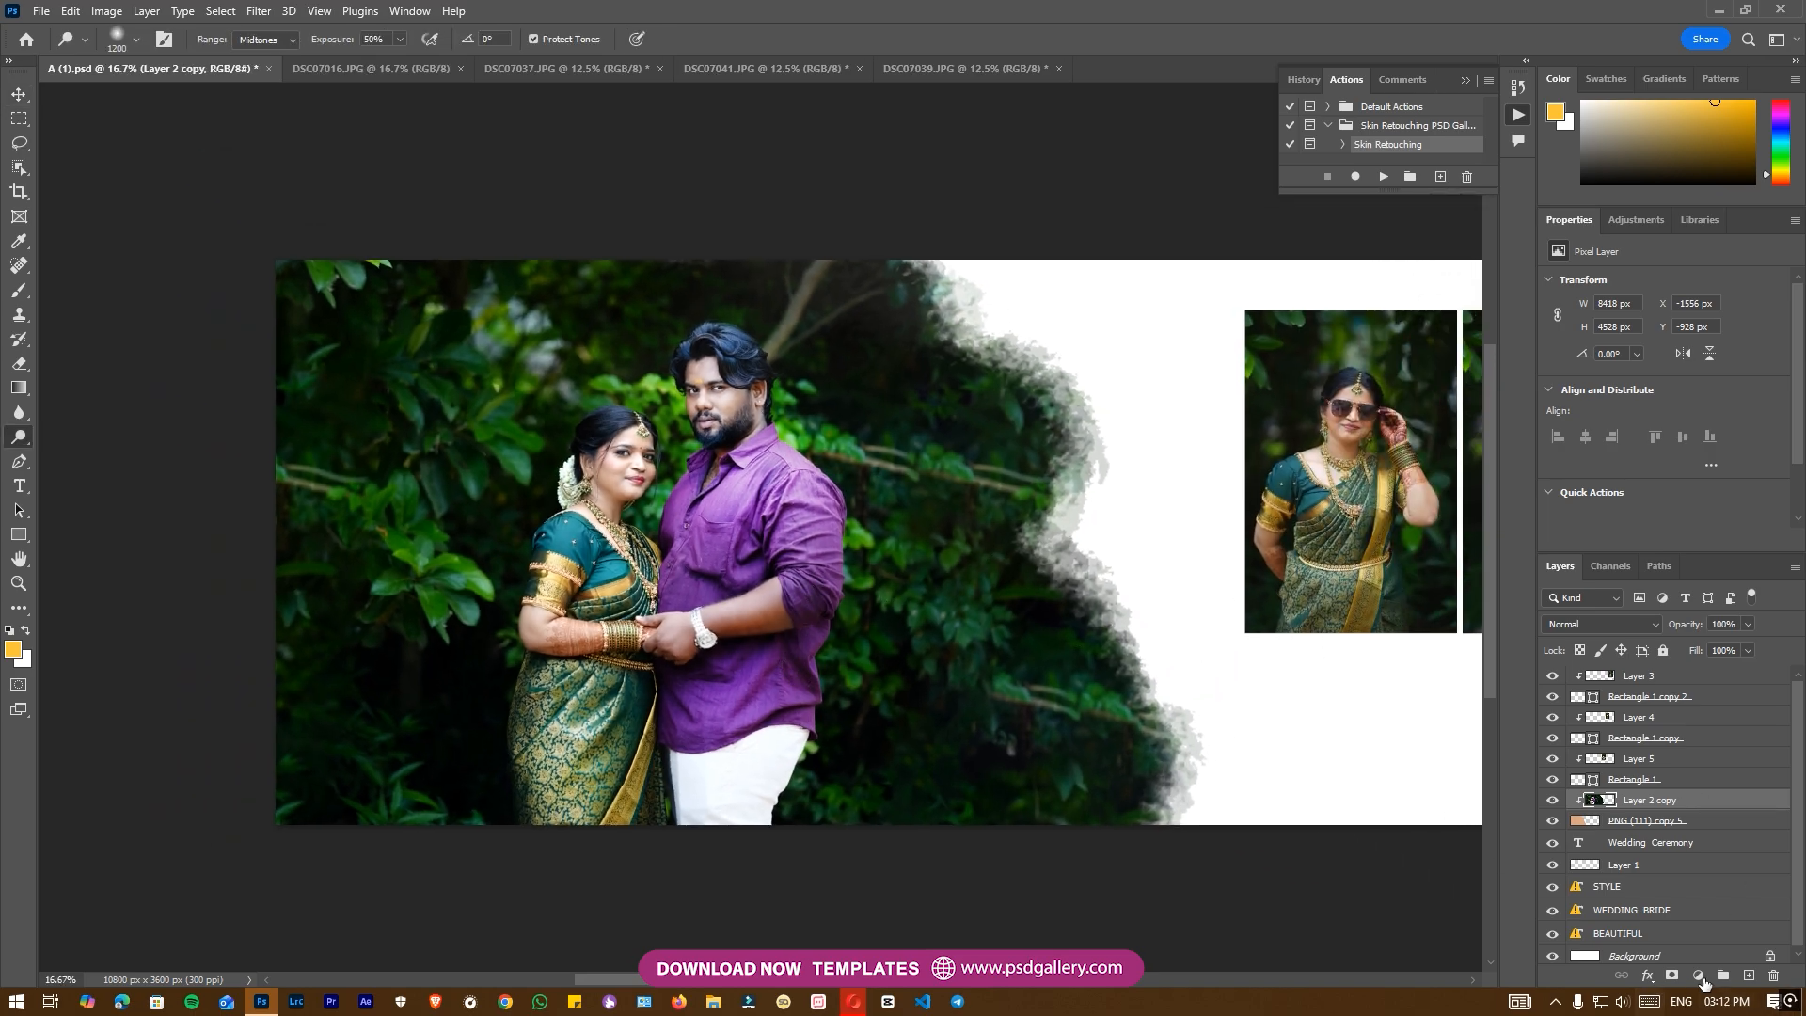
click(1747, 977)
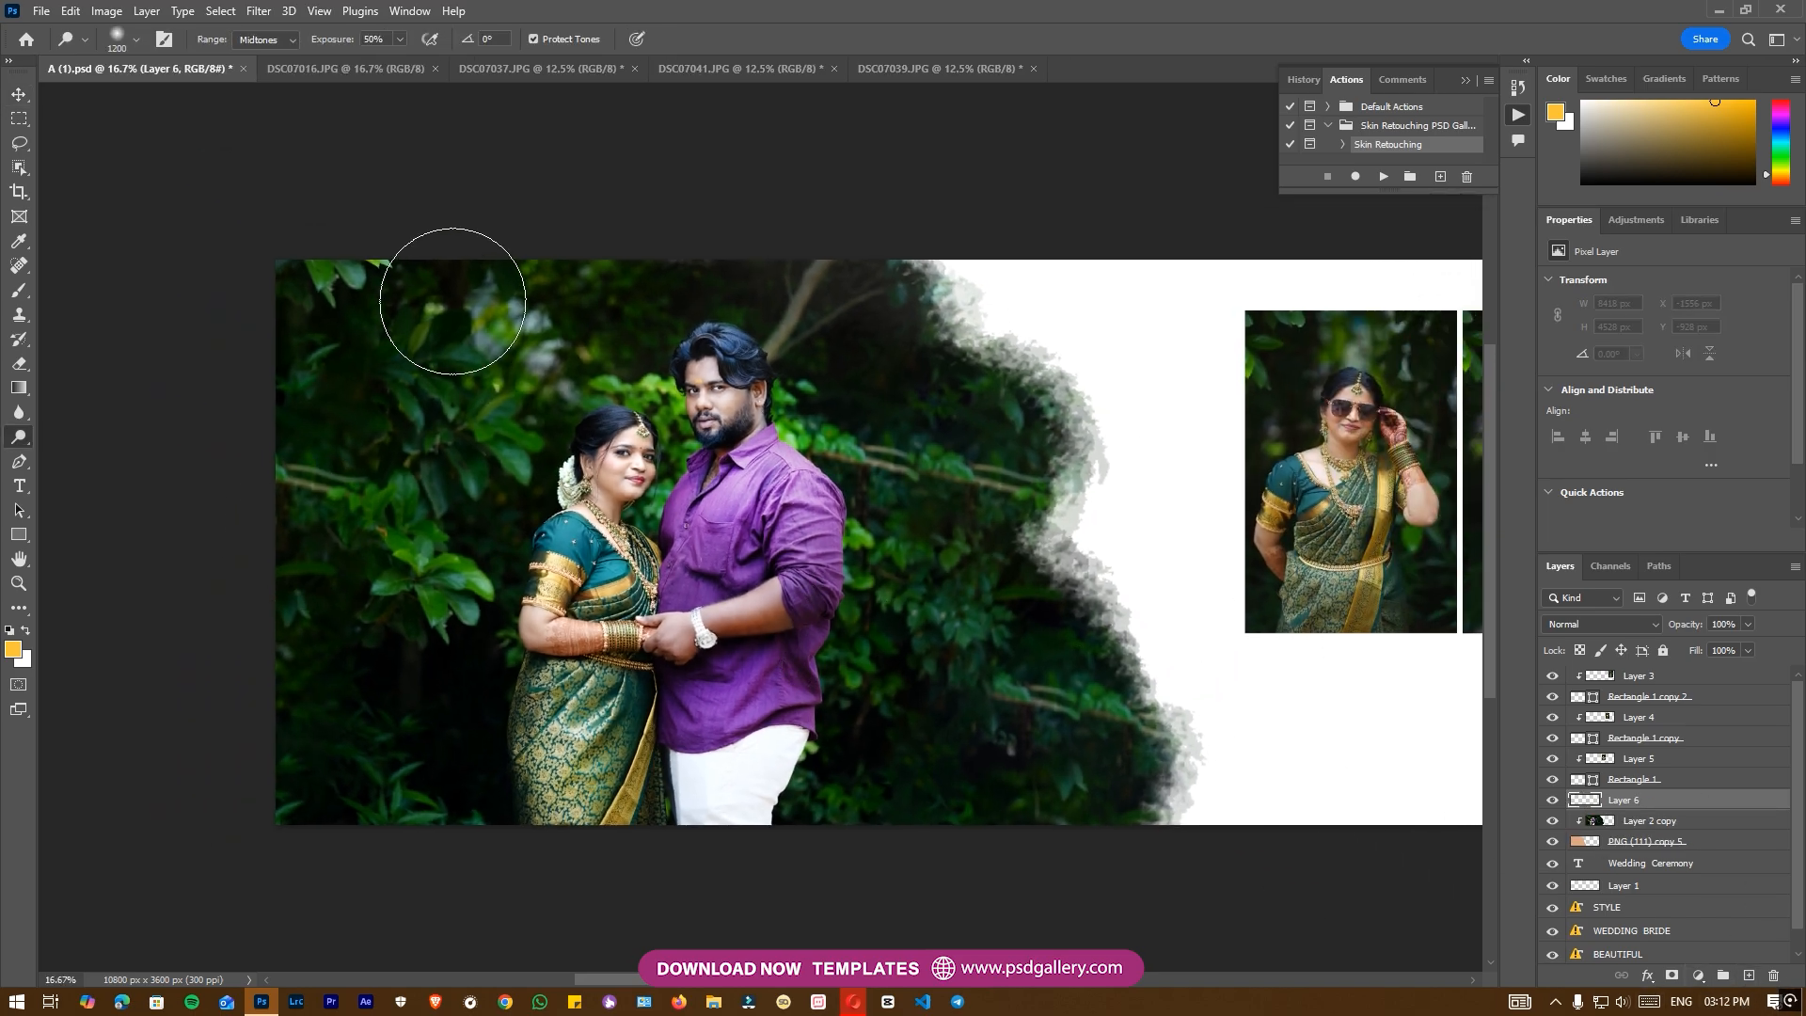
key(ctrl+t)
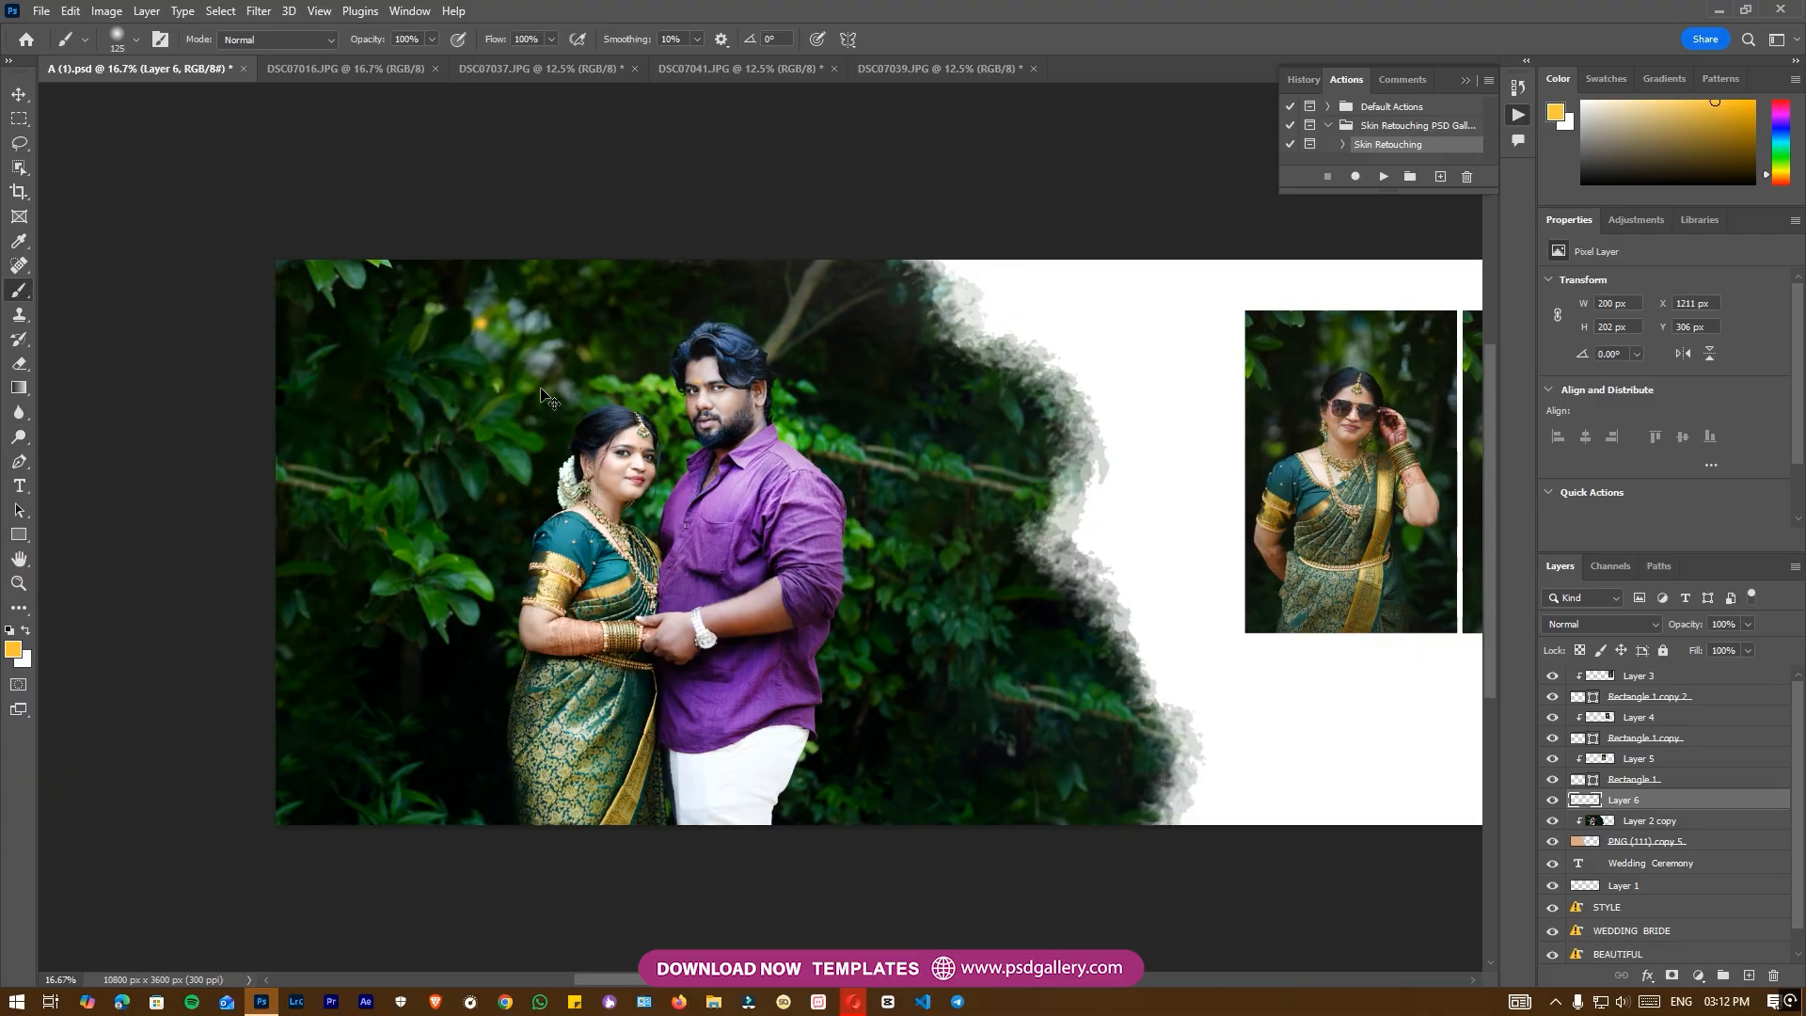
drag(497, 338, 831, 685)
mouse_move(664, 459)
mouse_down()
mouse_move(571, 289)
mouse_move(688, 358)
mouse_move(643, 347)
mouse_up()
key(Return)
key(b)
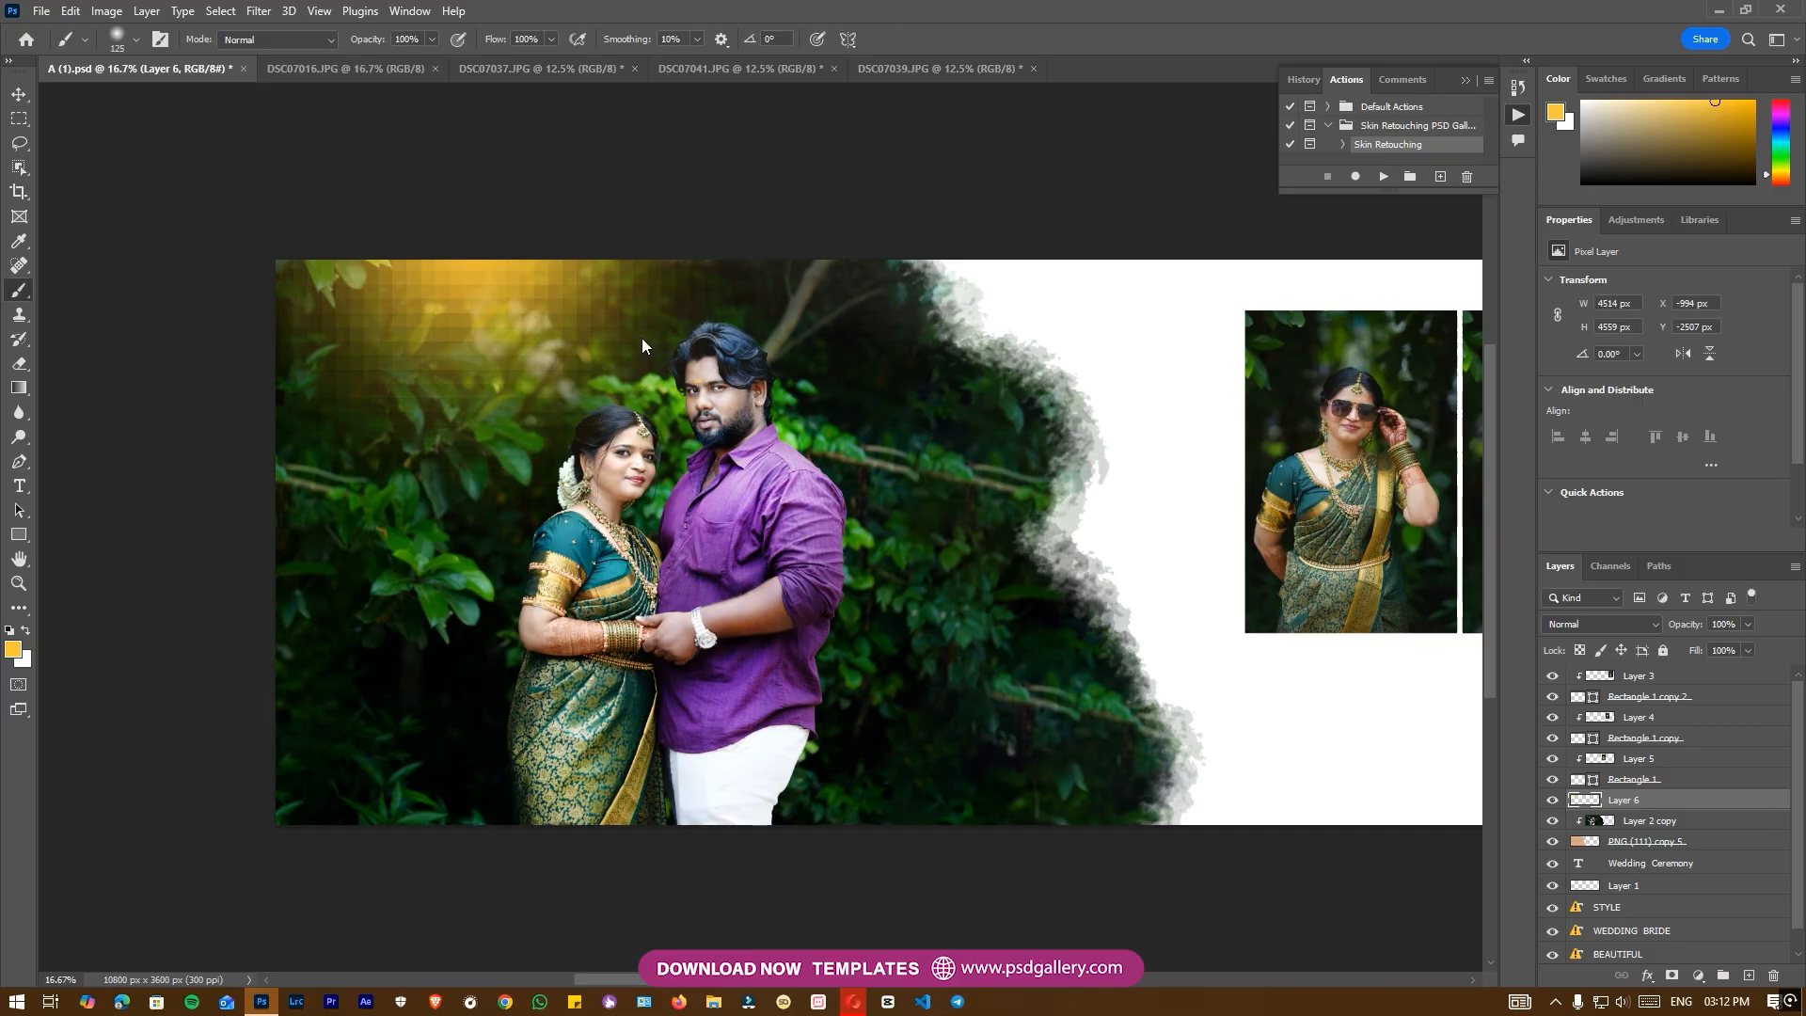
Set the orange glow layer to Screen at 38% opacity, then enlarge and reposition the glow at the photo's upper-left corner.
click(1600, 625)
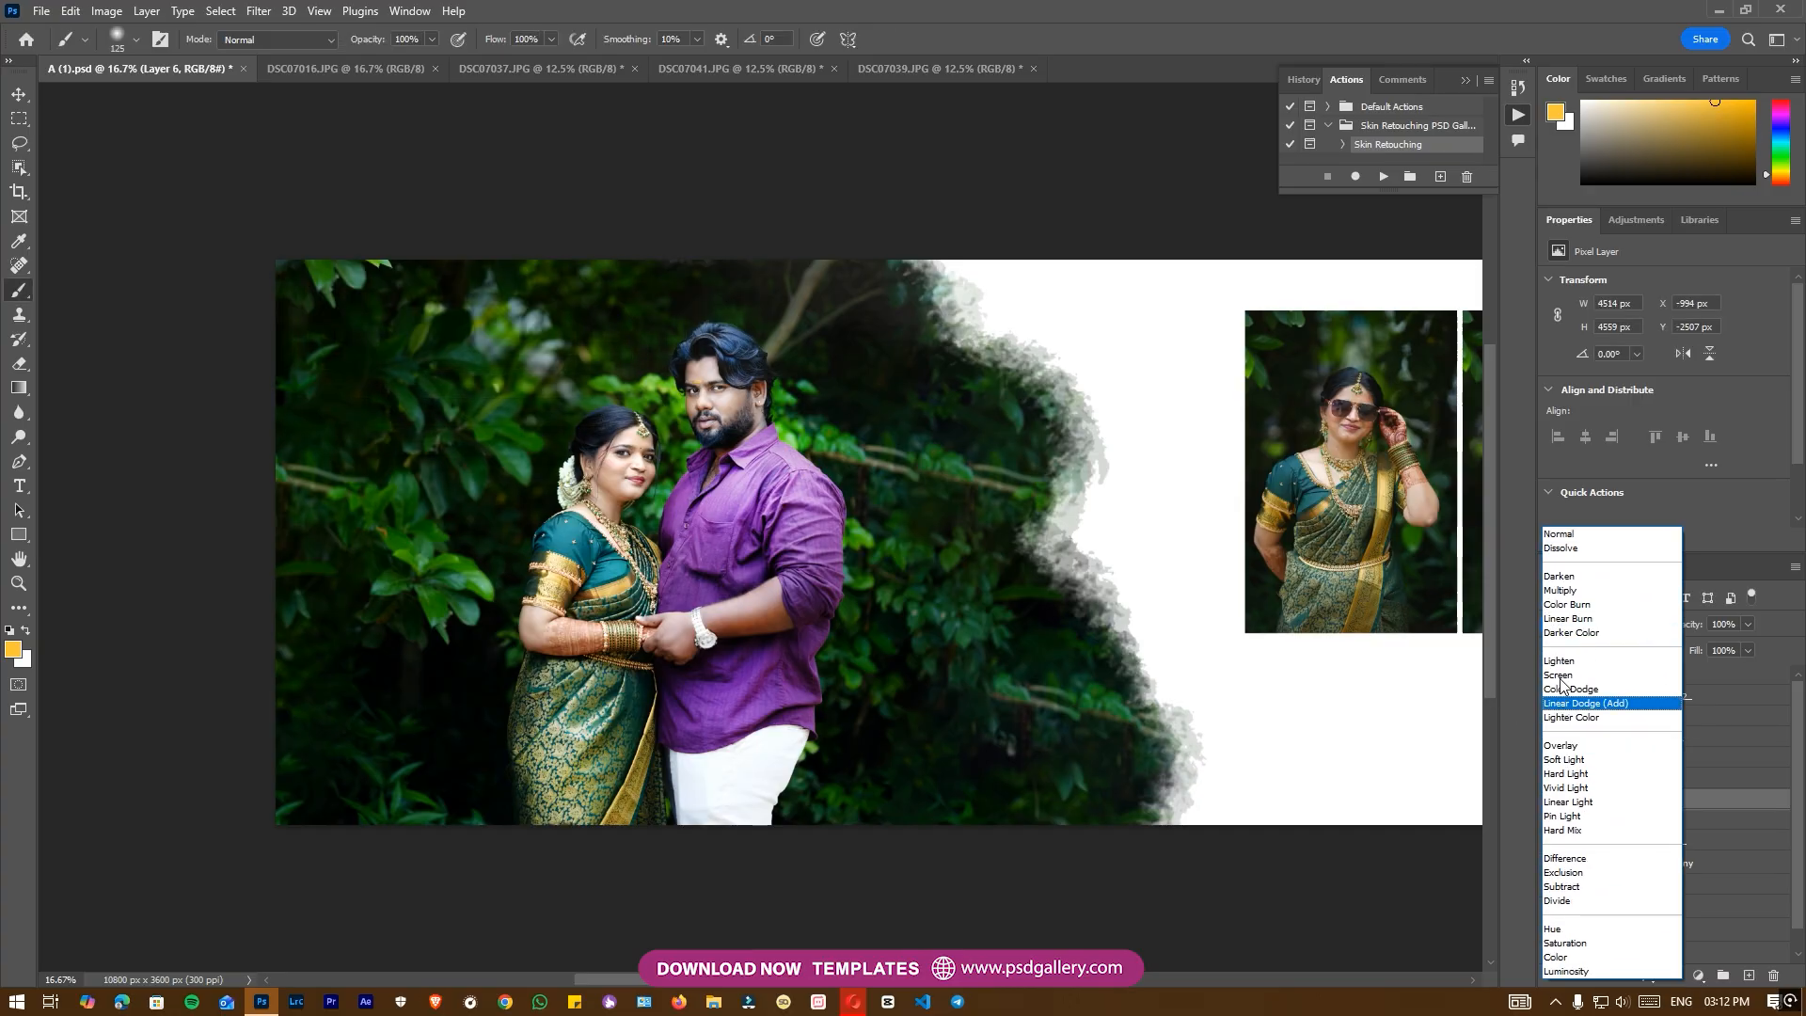
click(1562, 676)
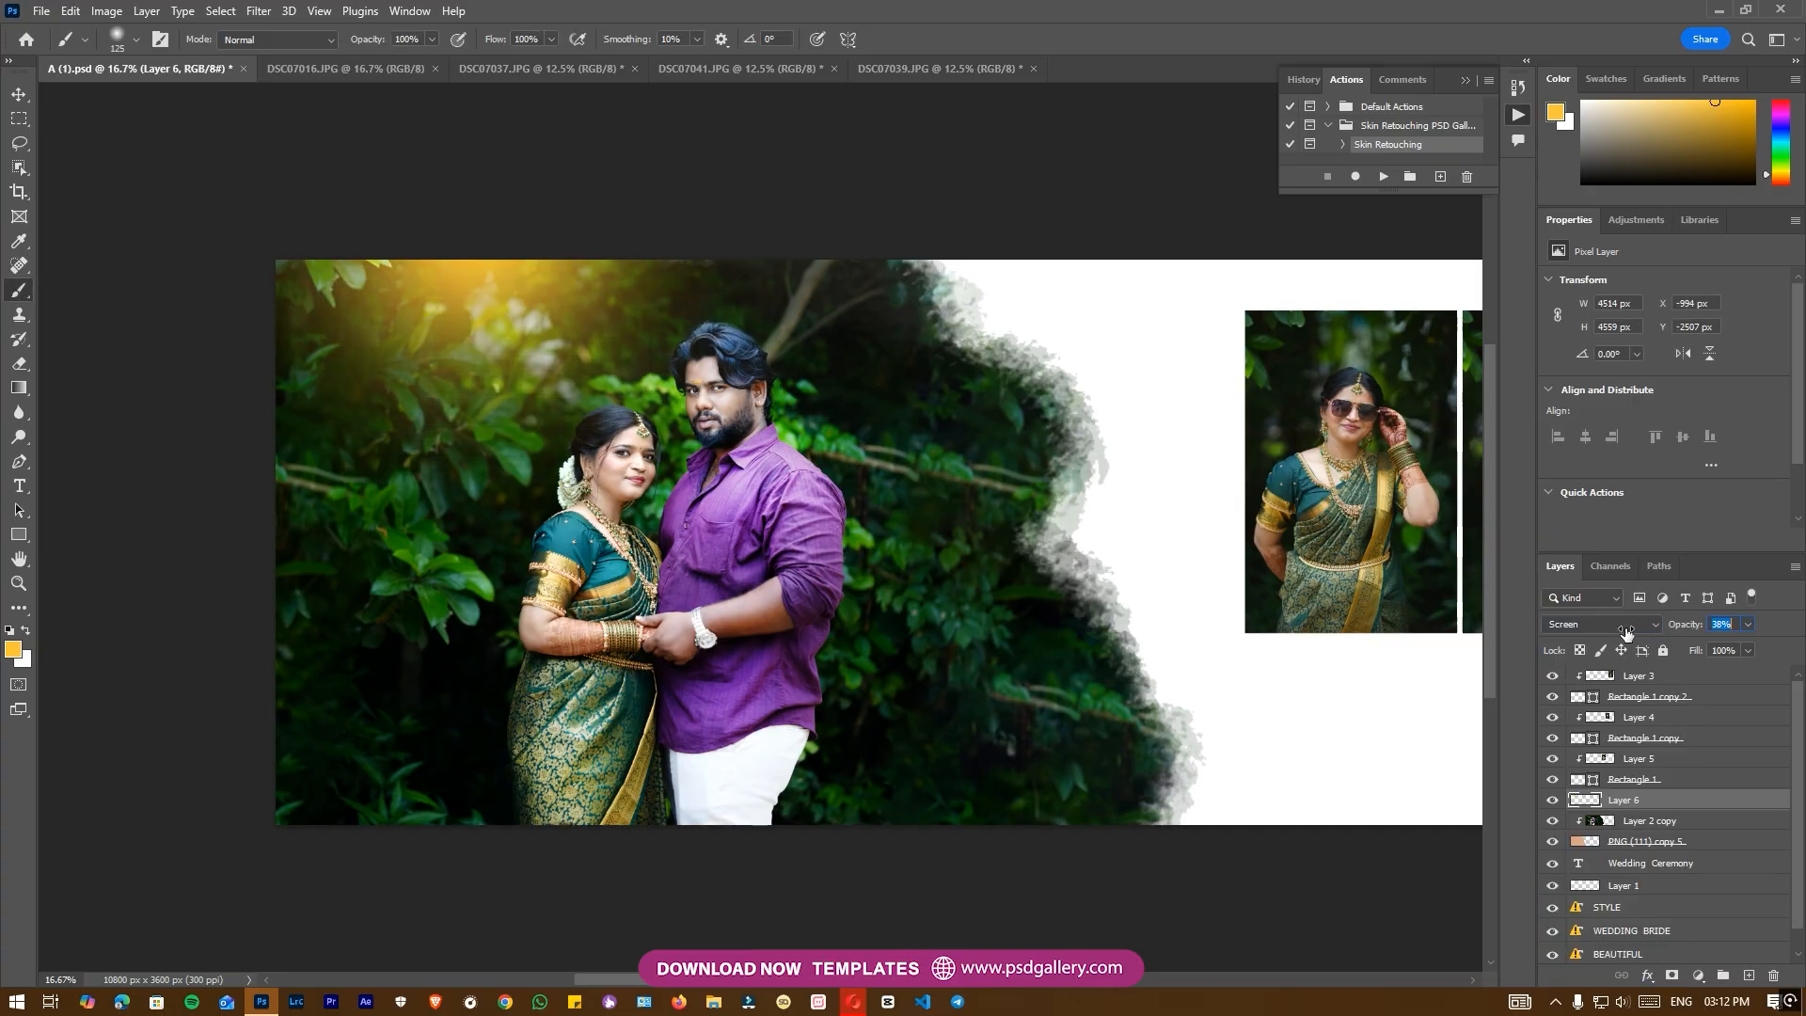
click(16, 96)
drag(486, 289, 375, 425)
key(ctrl+t)
drag(717, 719, 857, 859)
drag(409, 501, 488, 388)
key(Return)
Select Layer 5, the leftmost of the three bride photos, and open it in the Camera Raw Filter.
drag(881, 508, 712, 547)
right_click(643, 651)
click(679, 658)
drag(983, 632, 663, 571)
key(ctrl+plus)
right_click(516, 538)
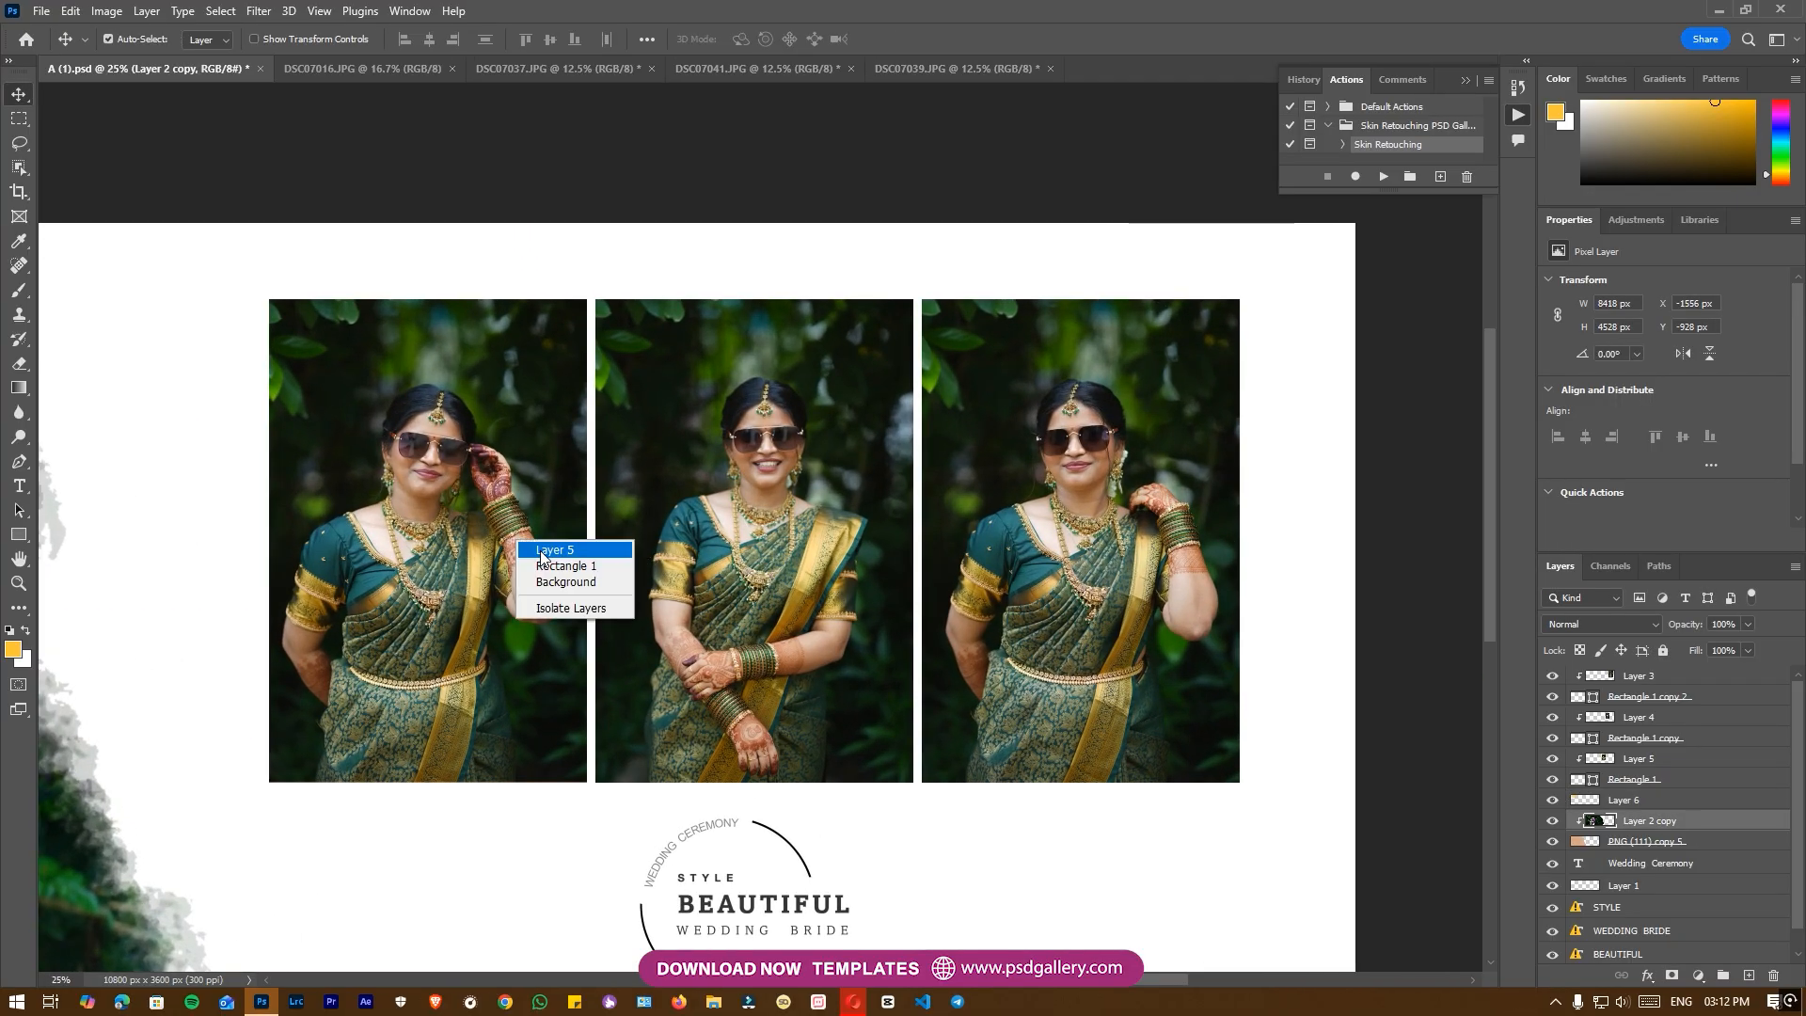
click(539, 550)
key(a)
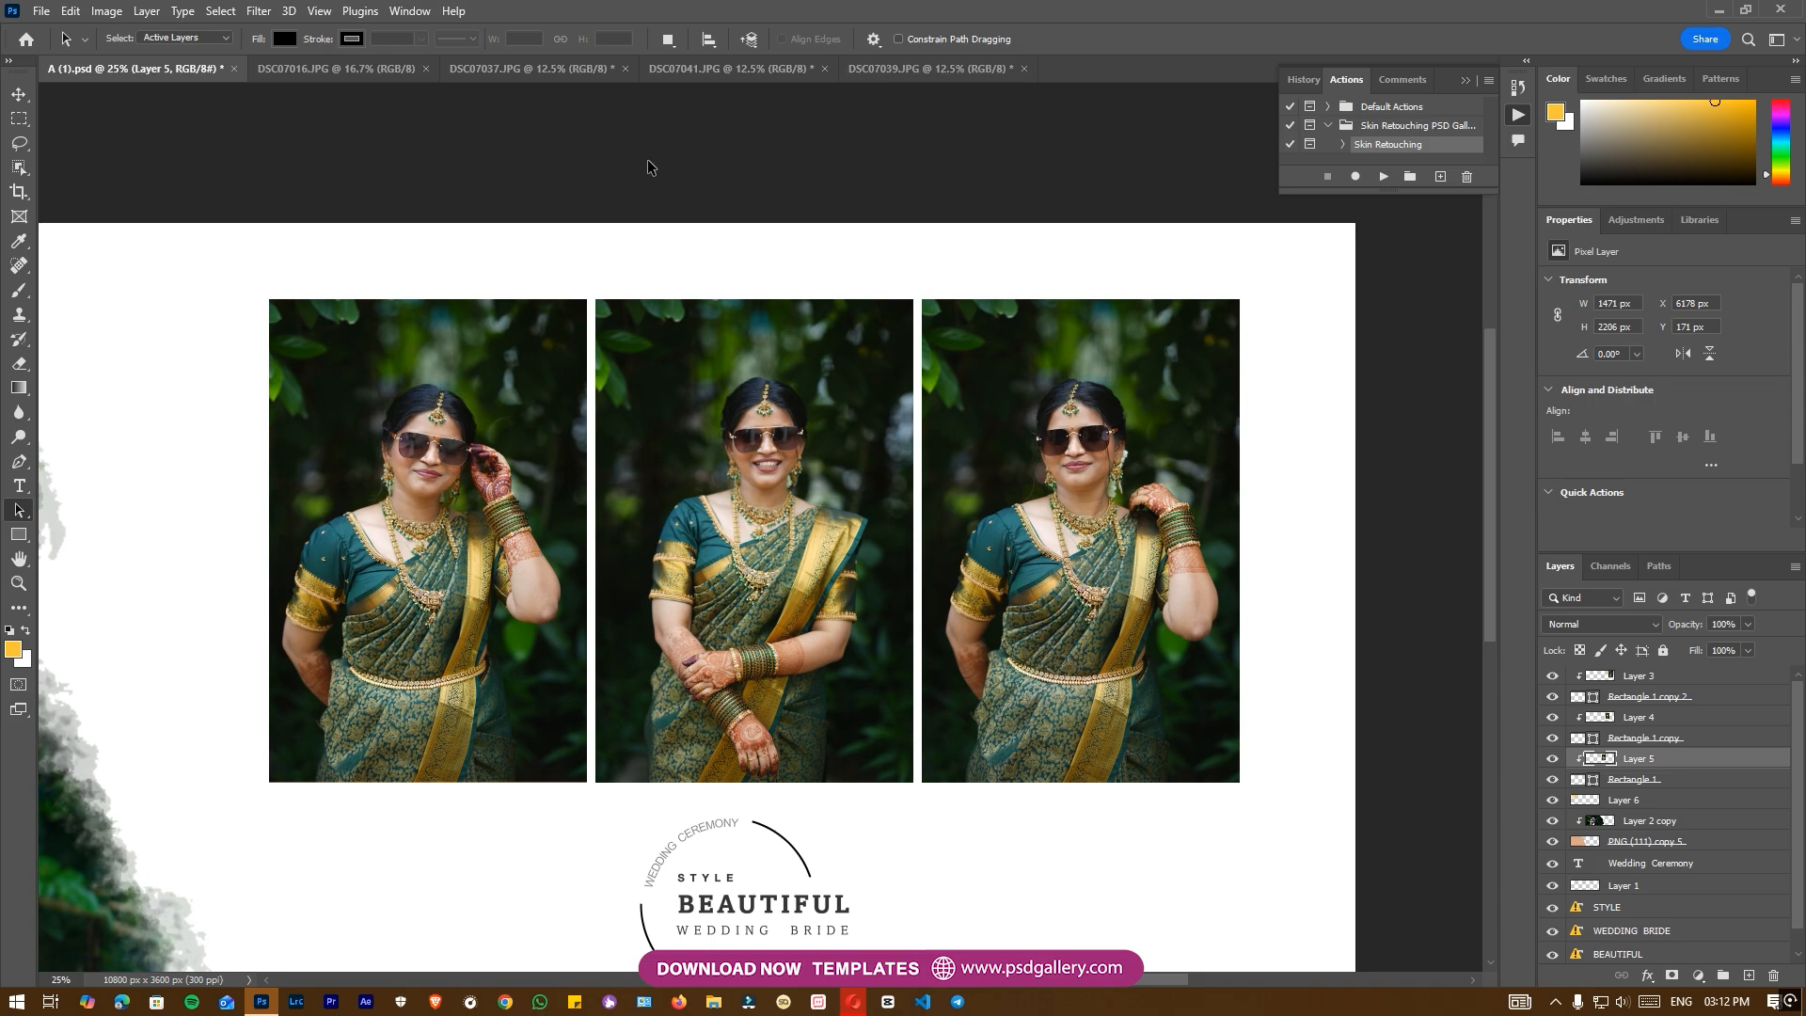
click(17, 97)
right_click(483, 467)
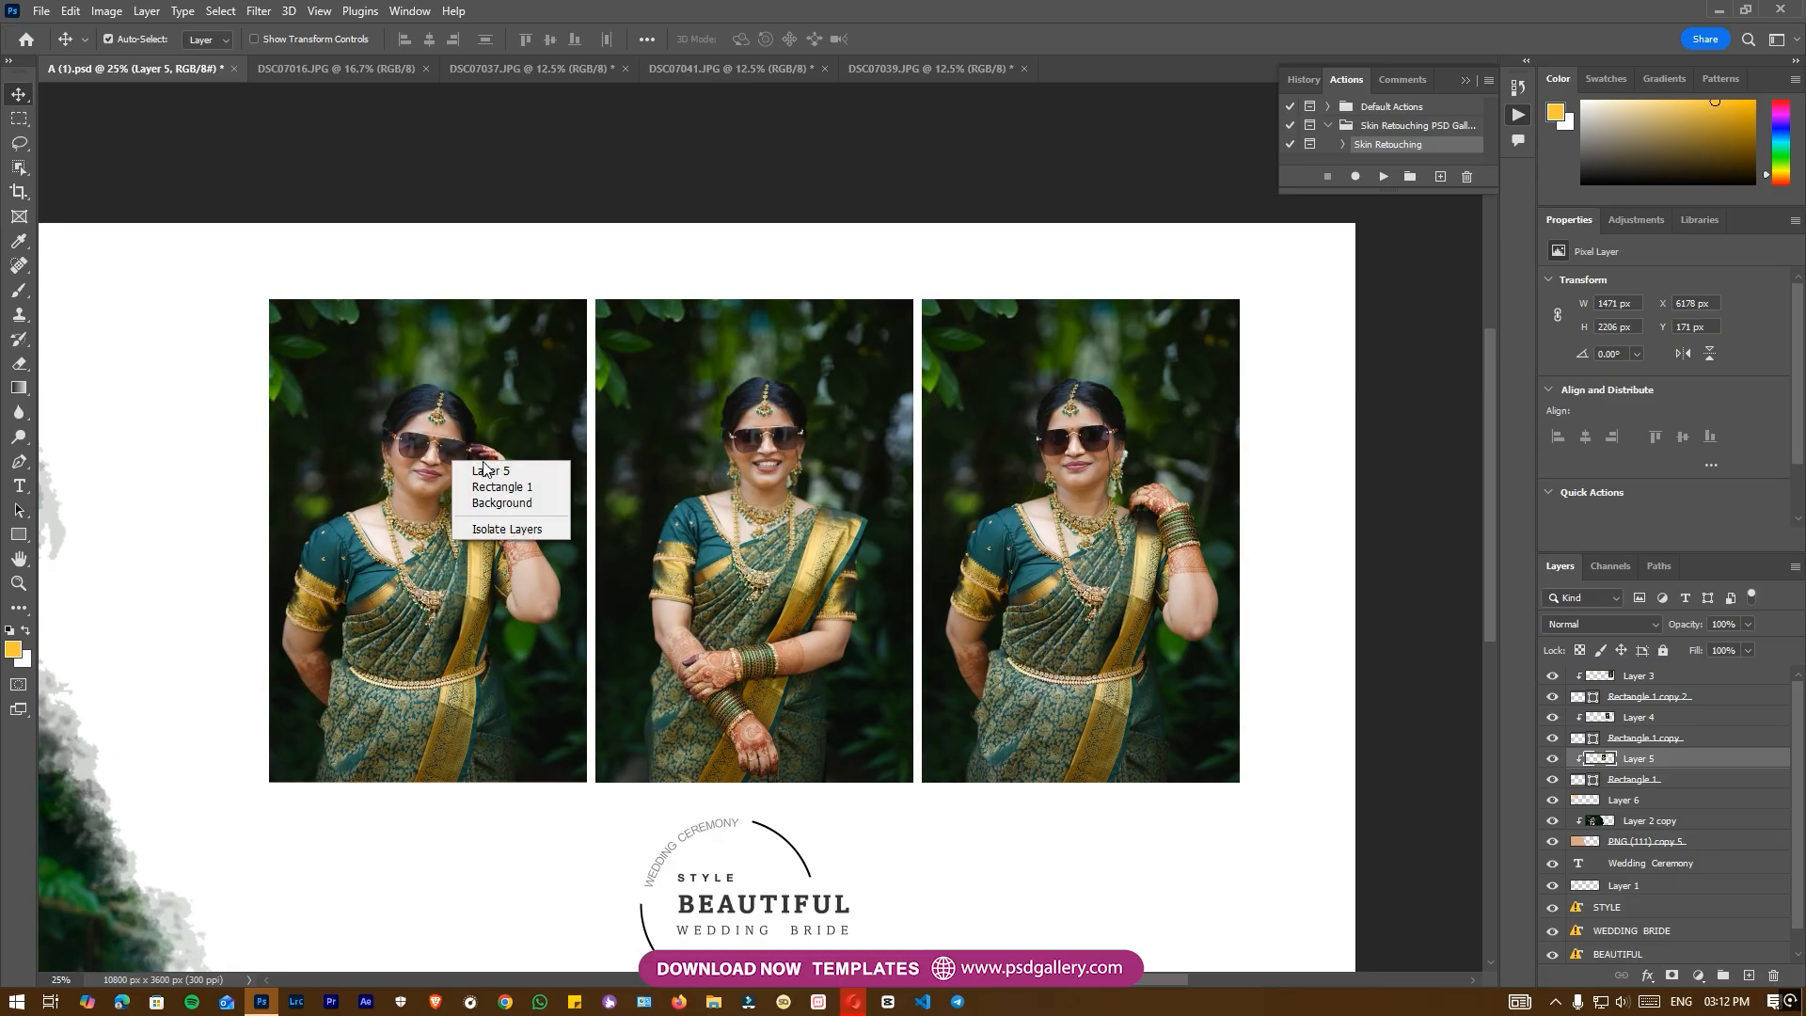
key(Escape)
click(259, 12)
click(320, 150)
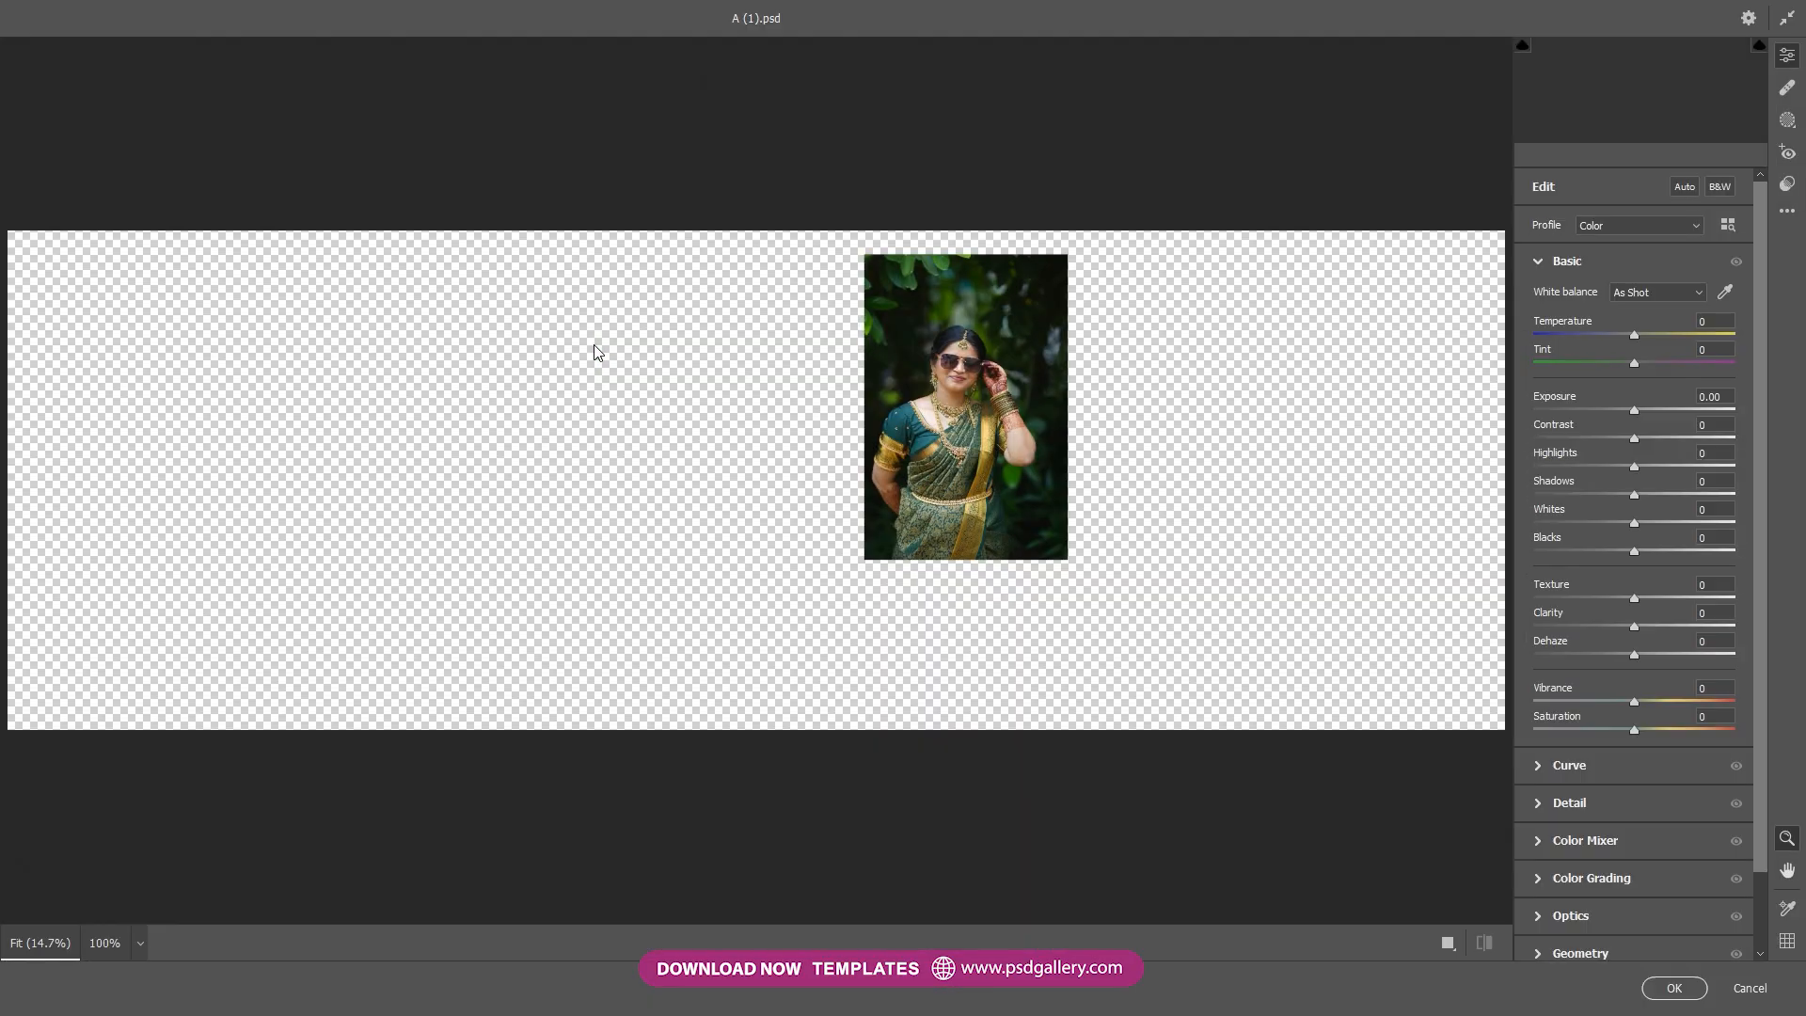
Set the bride photo's Sharpening to 87, Whites to +28 and Blacks to +32.
click(927, 373)
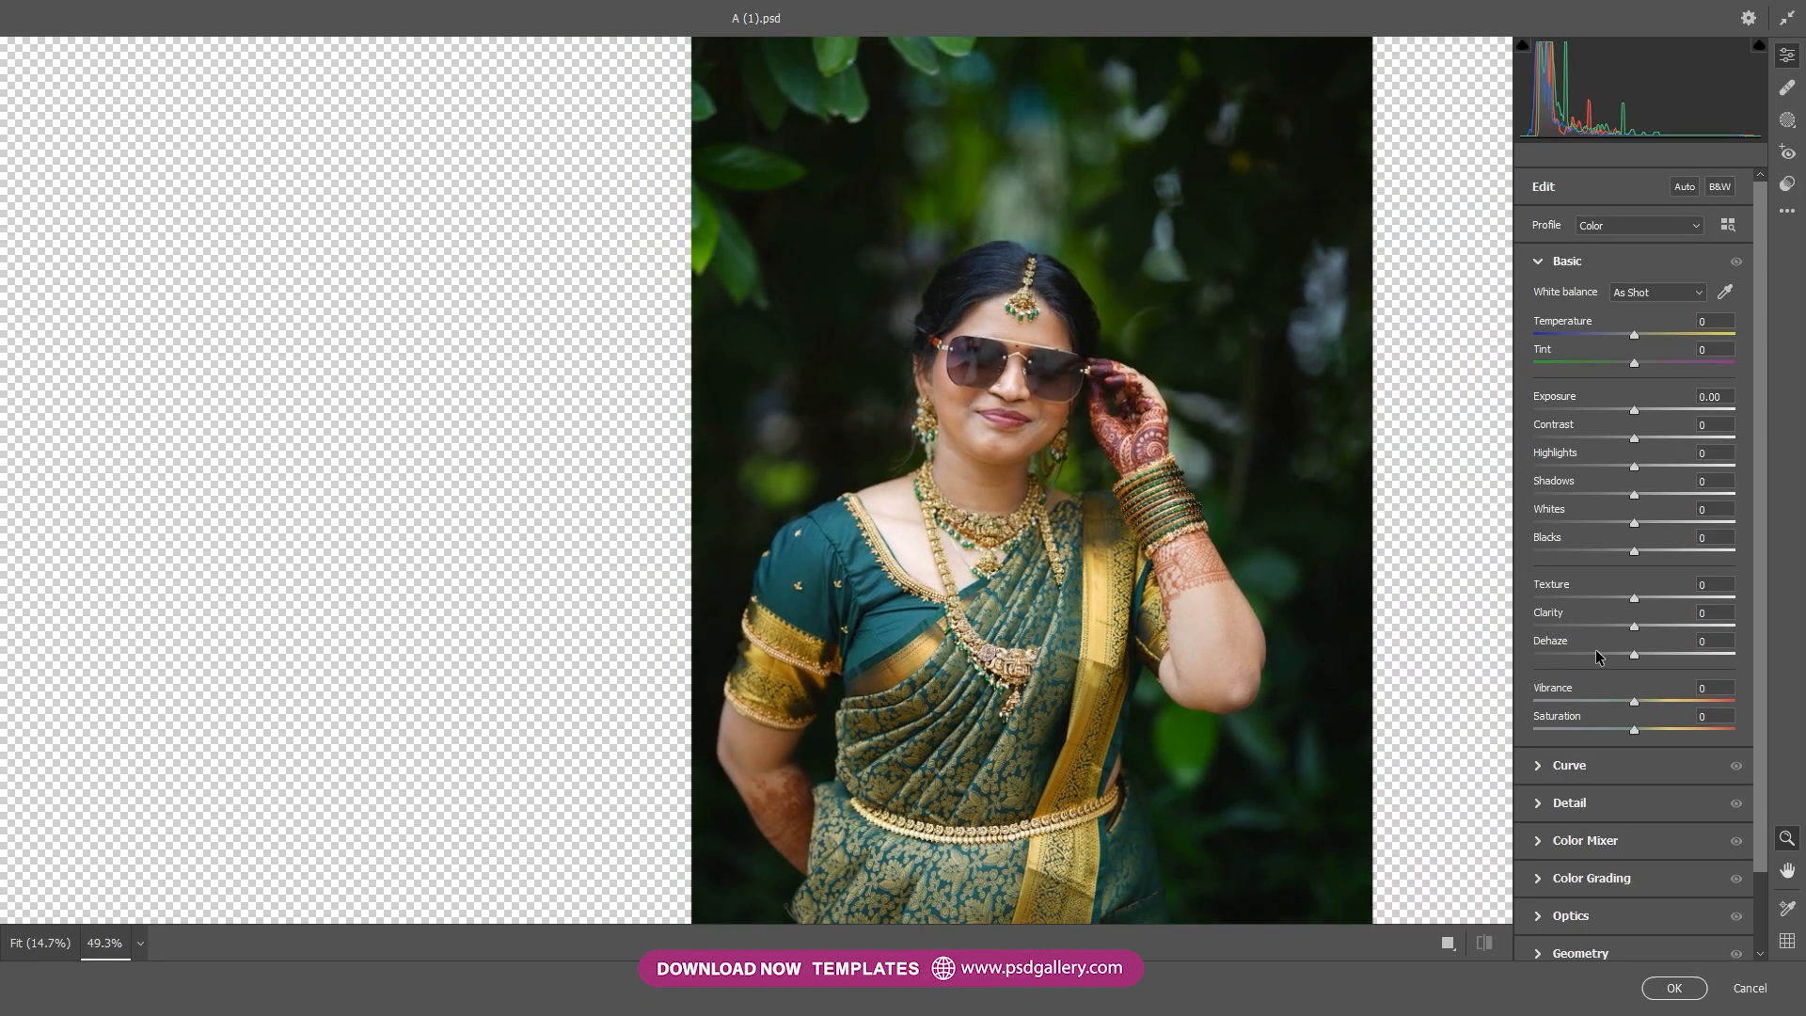
click(1540, 804)
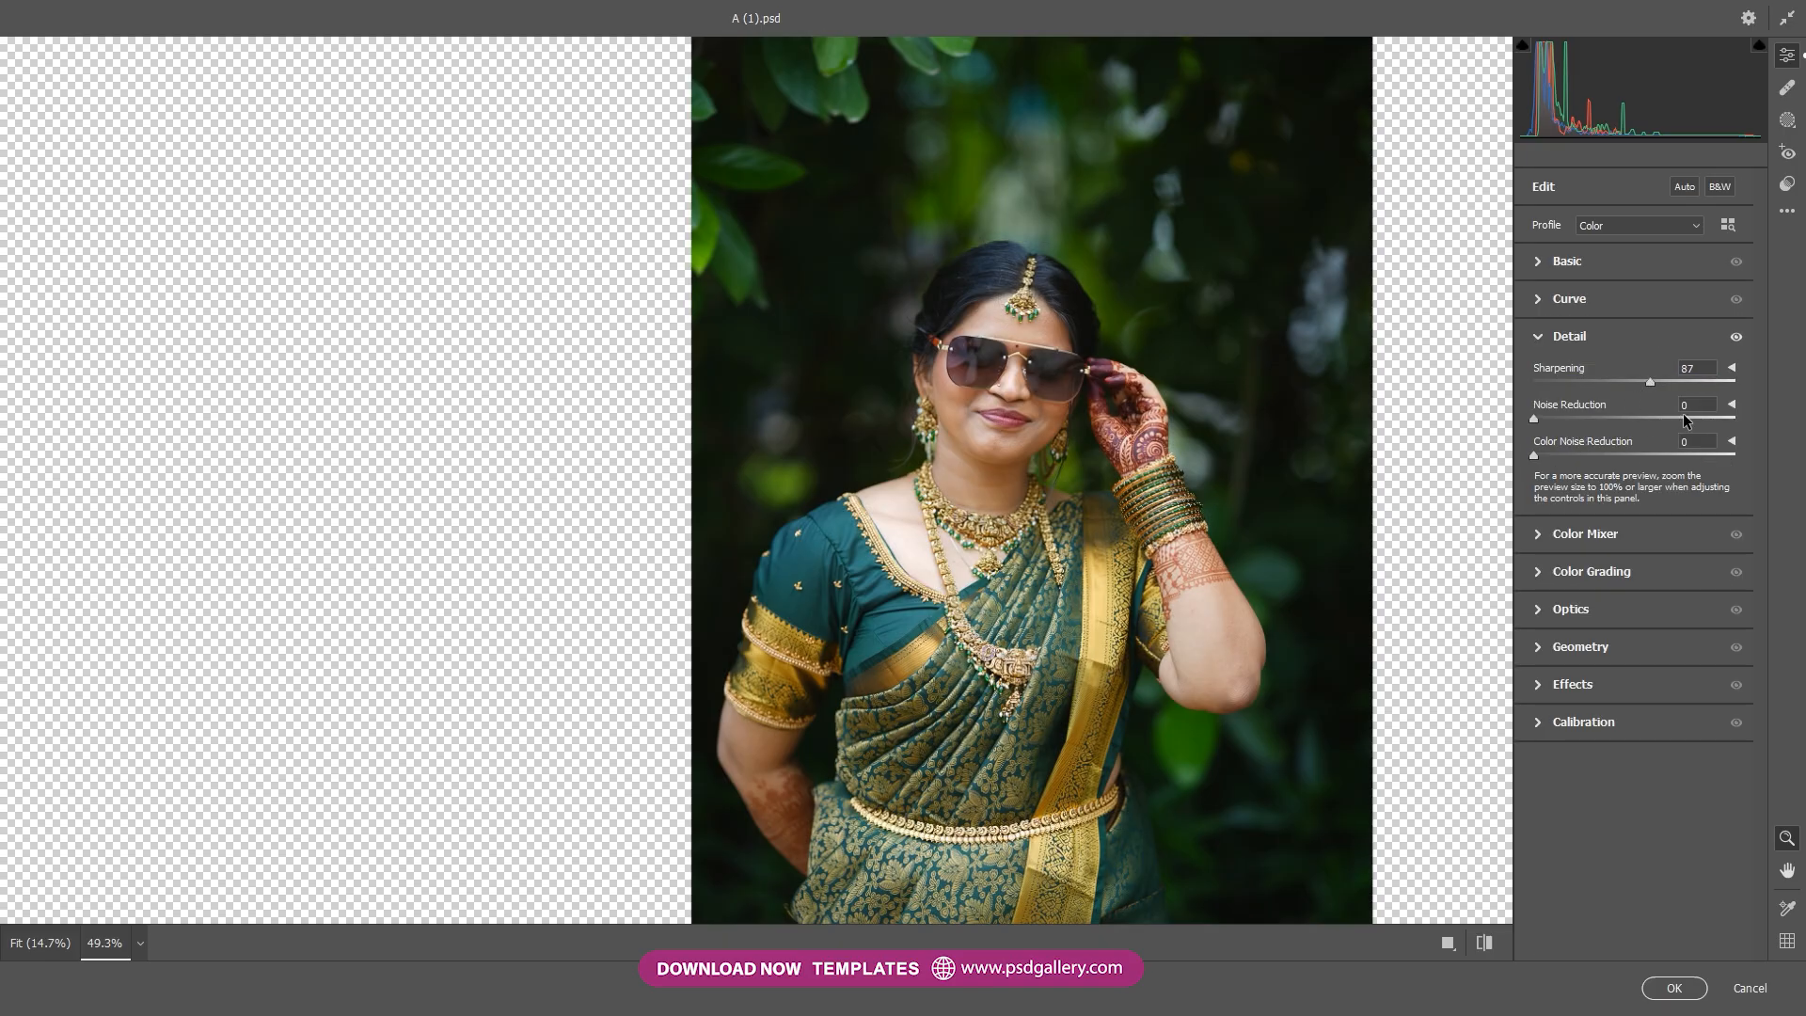
scroll(1125, 442, down, 5)
click(1539, 257)
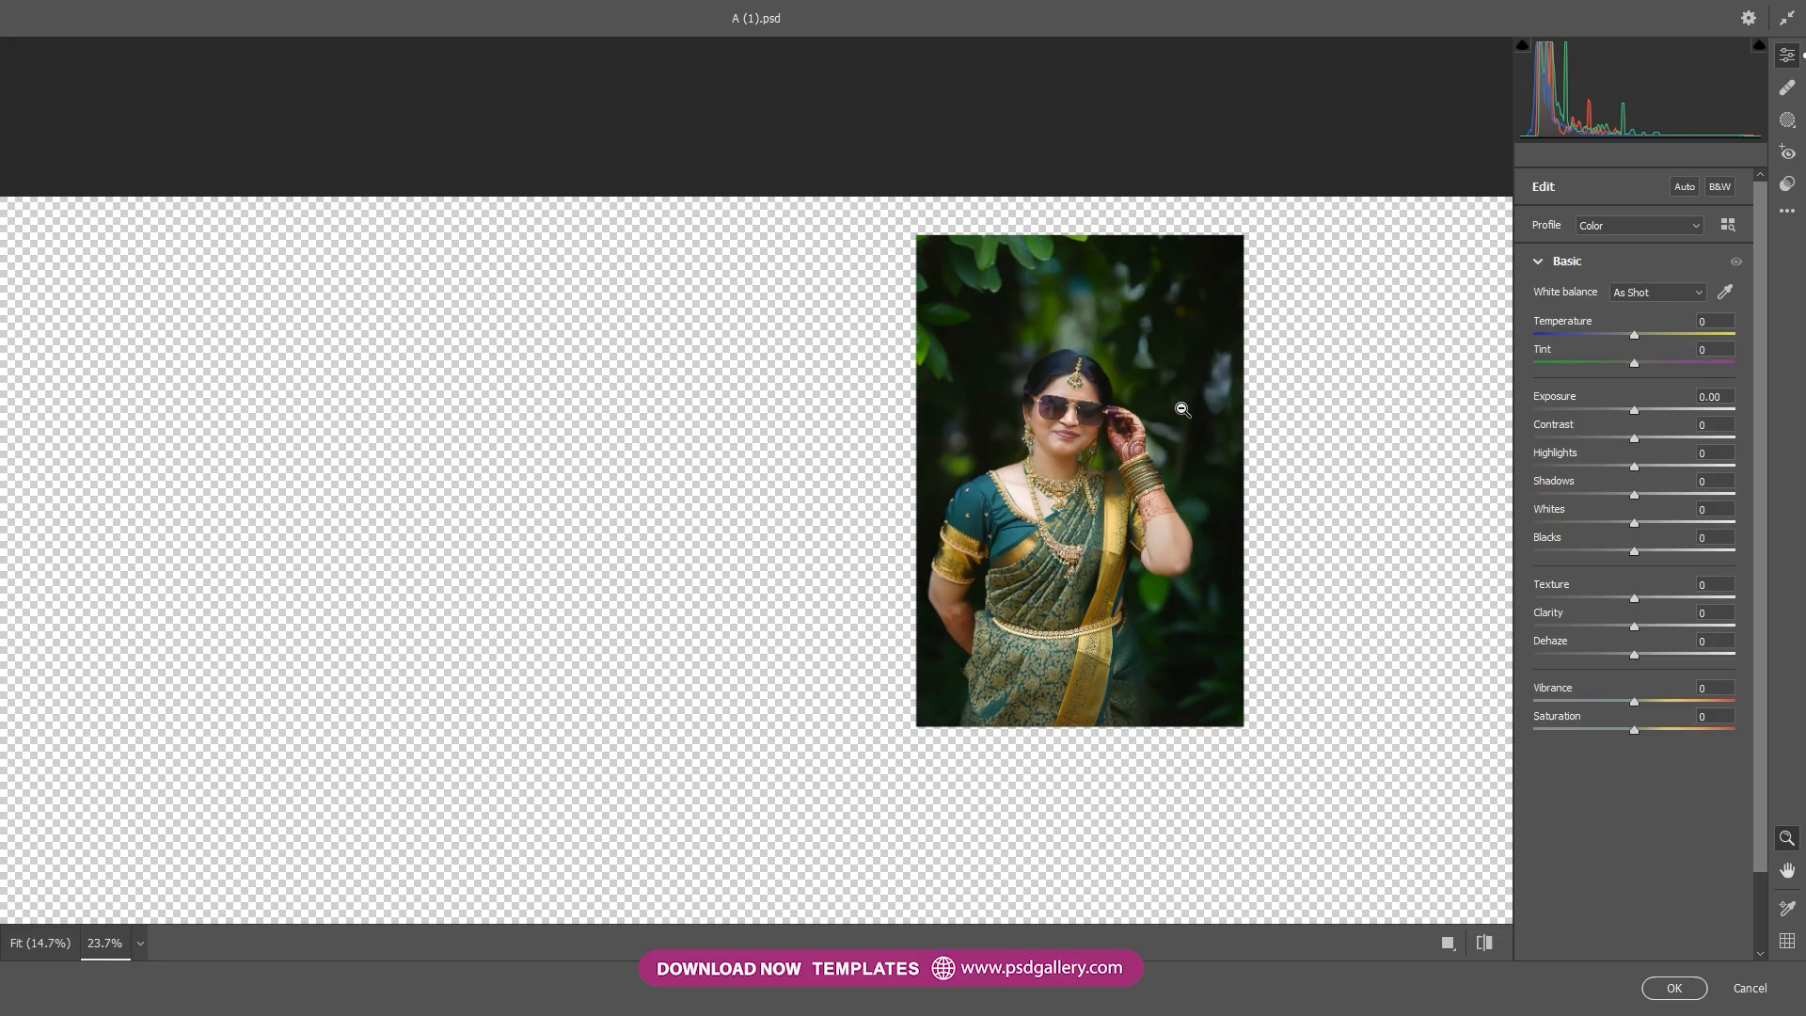
scroll(1197, 406, up, 3)
drag(1634, 523, 1666, 544)
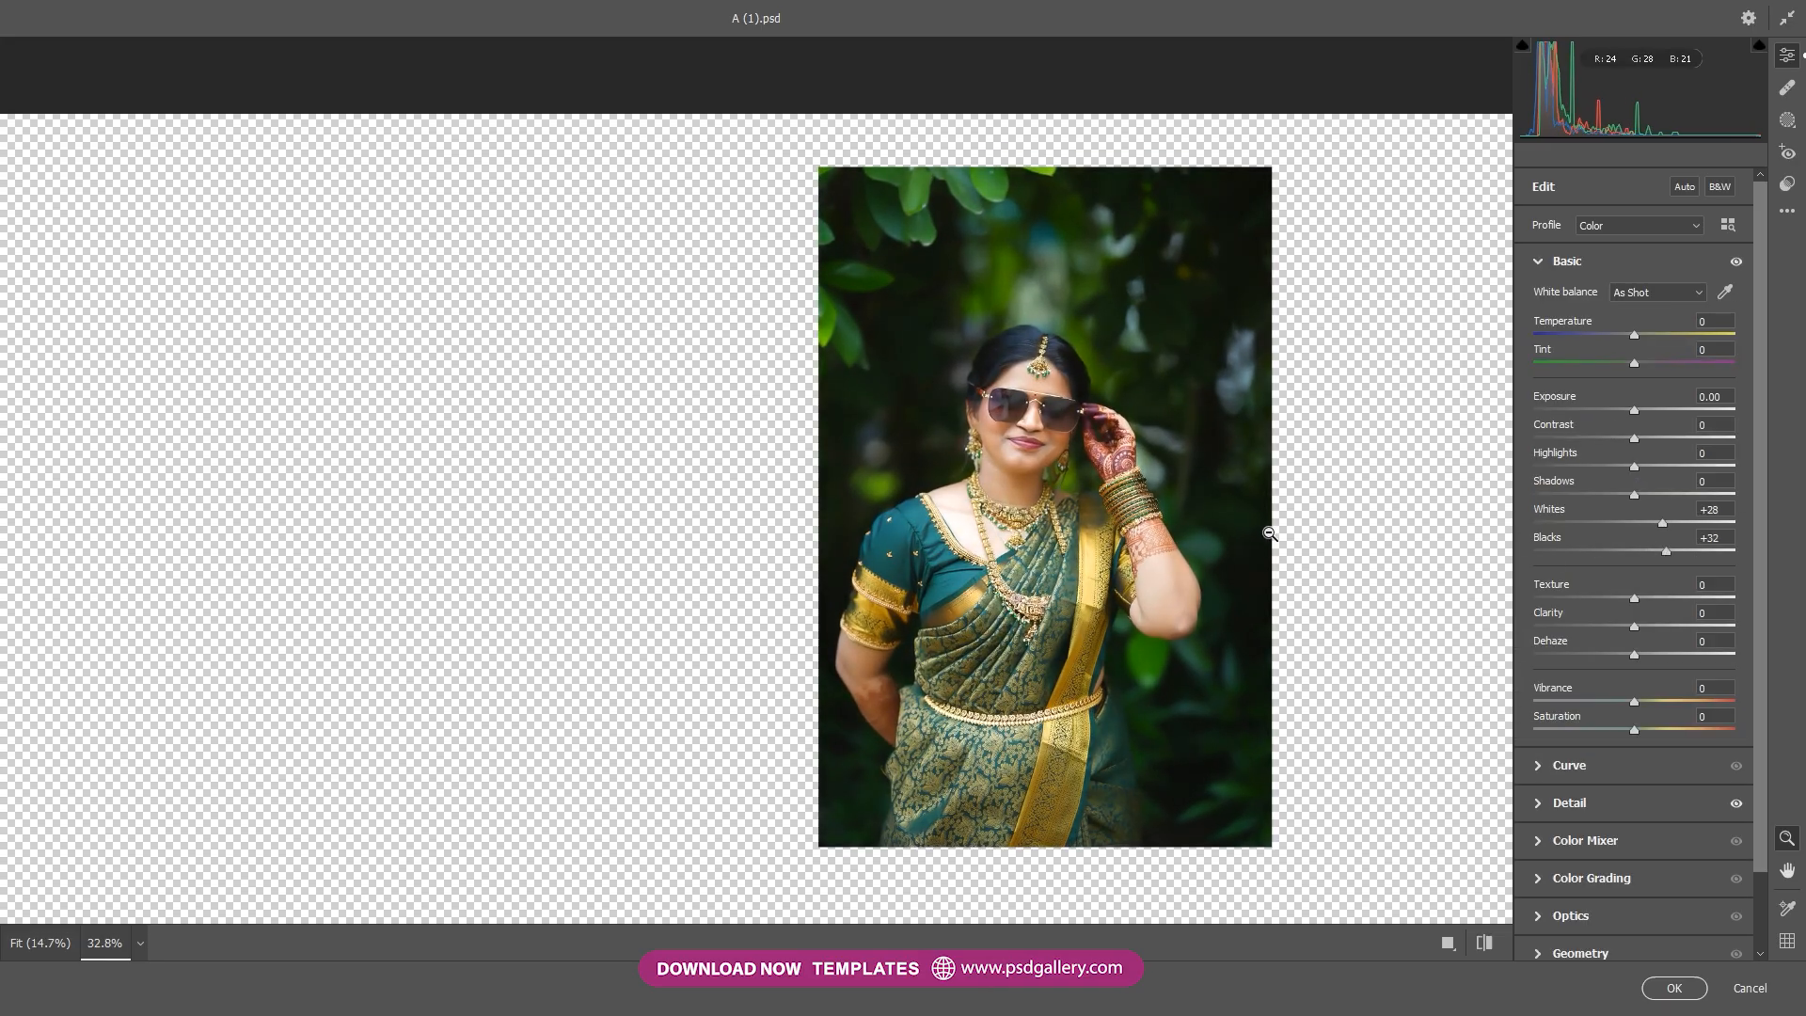
Give the leftmost bride photo the Medium Skin portrait preset PM04 and apply the Camera Raw edits.
scroll(1163, 470, down, 2)
scroll(1163, 470, up, 2)
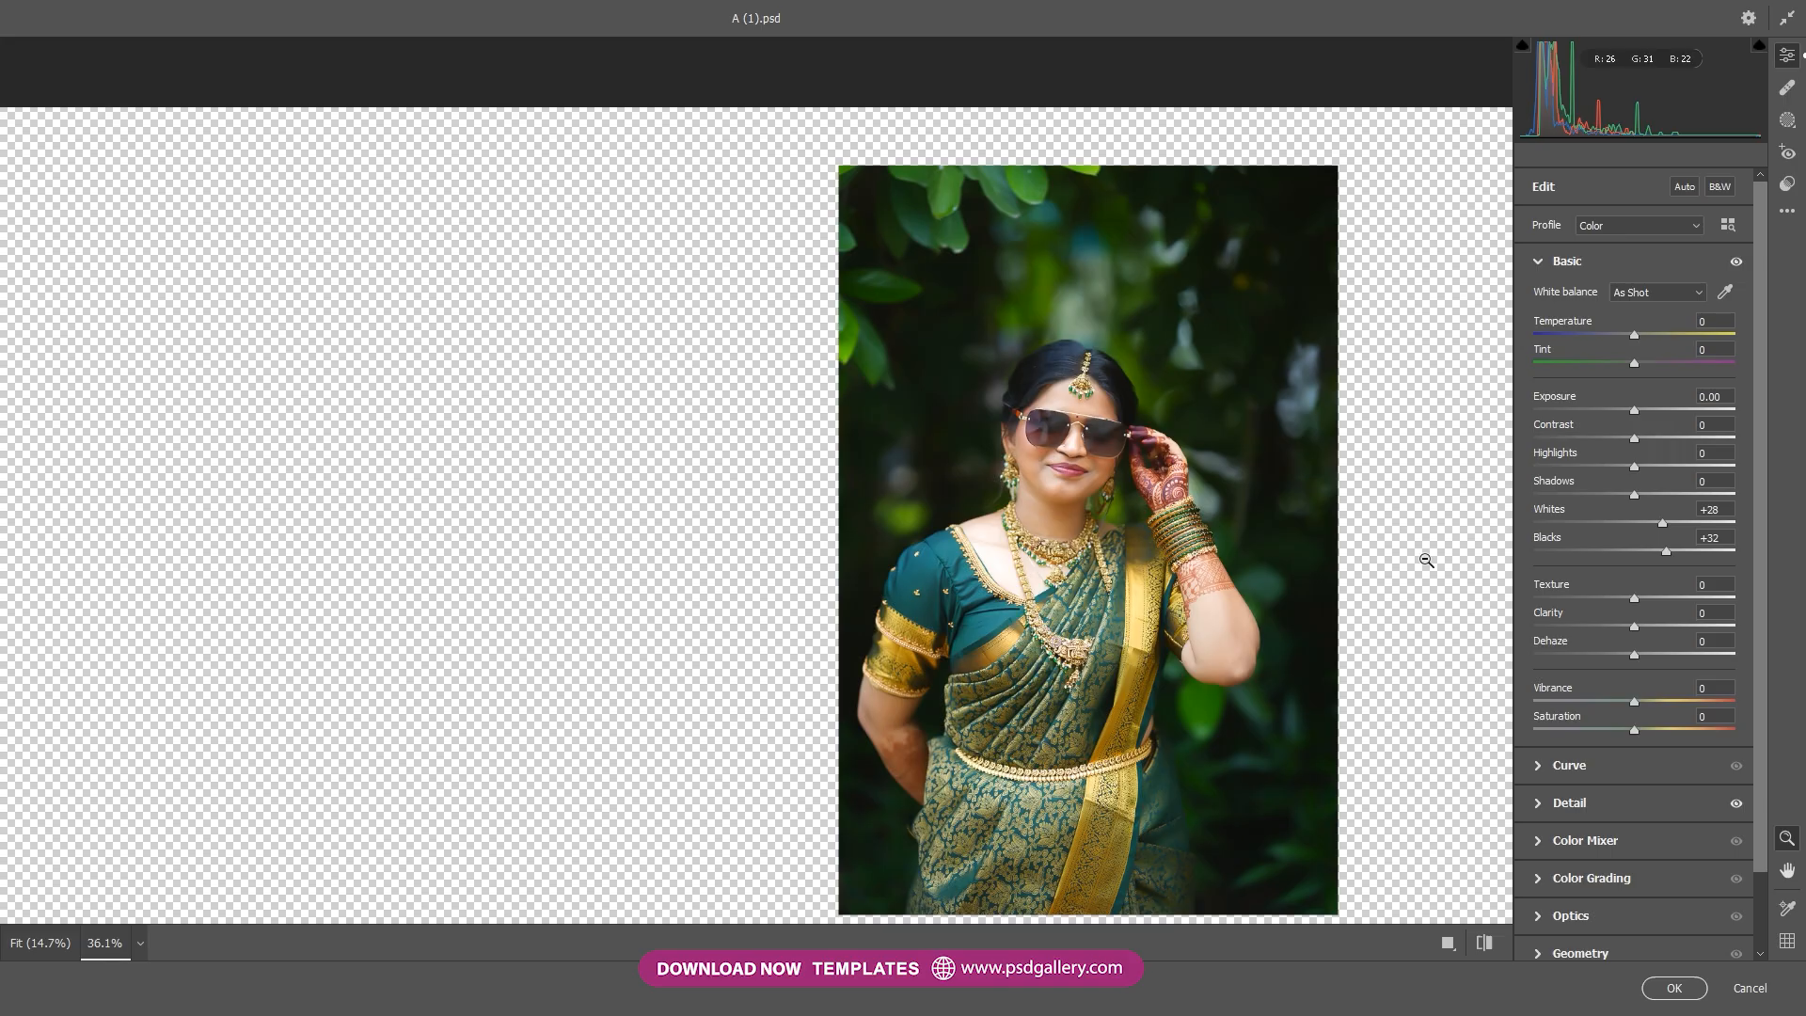
scroll(1143, 456, up, 2)
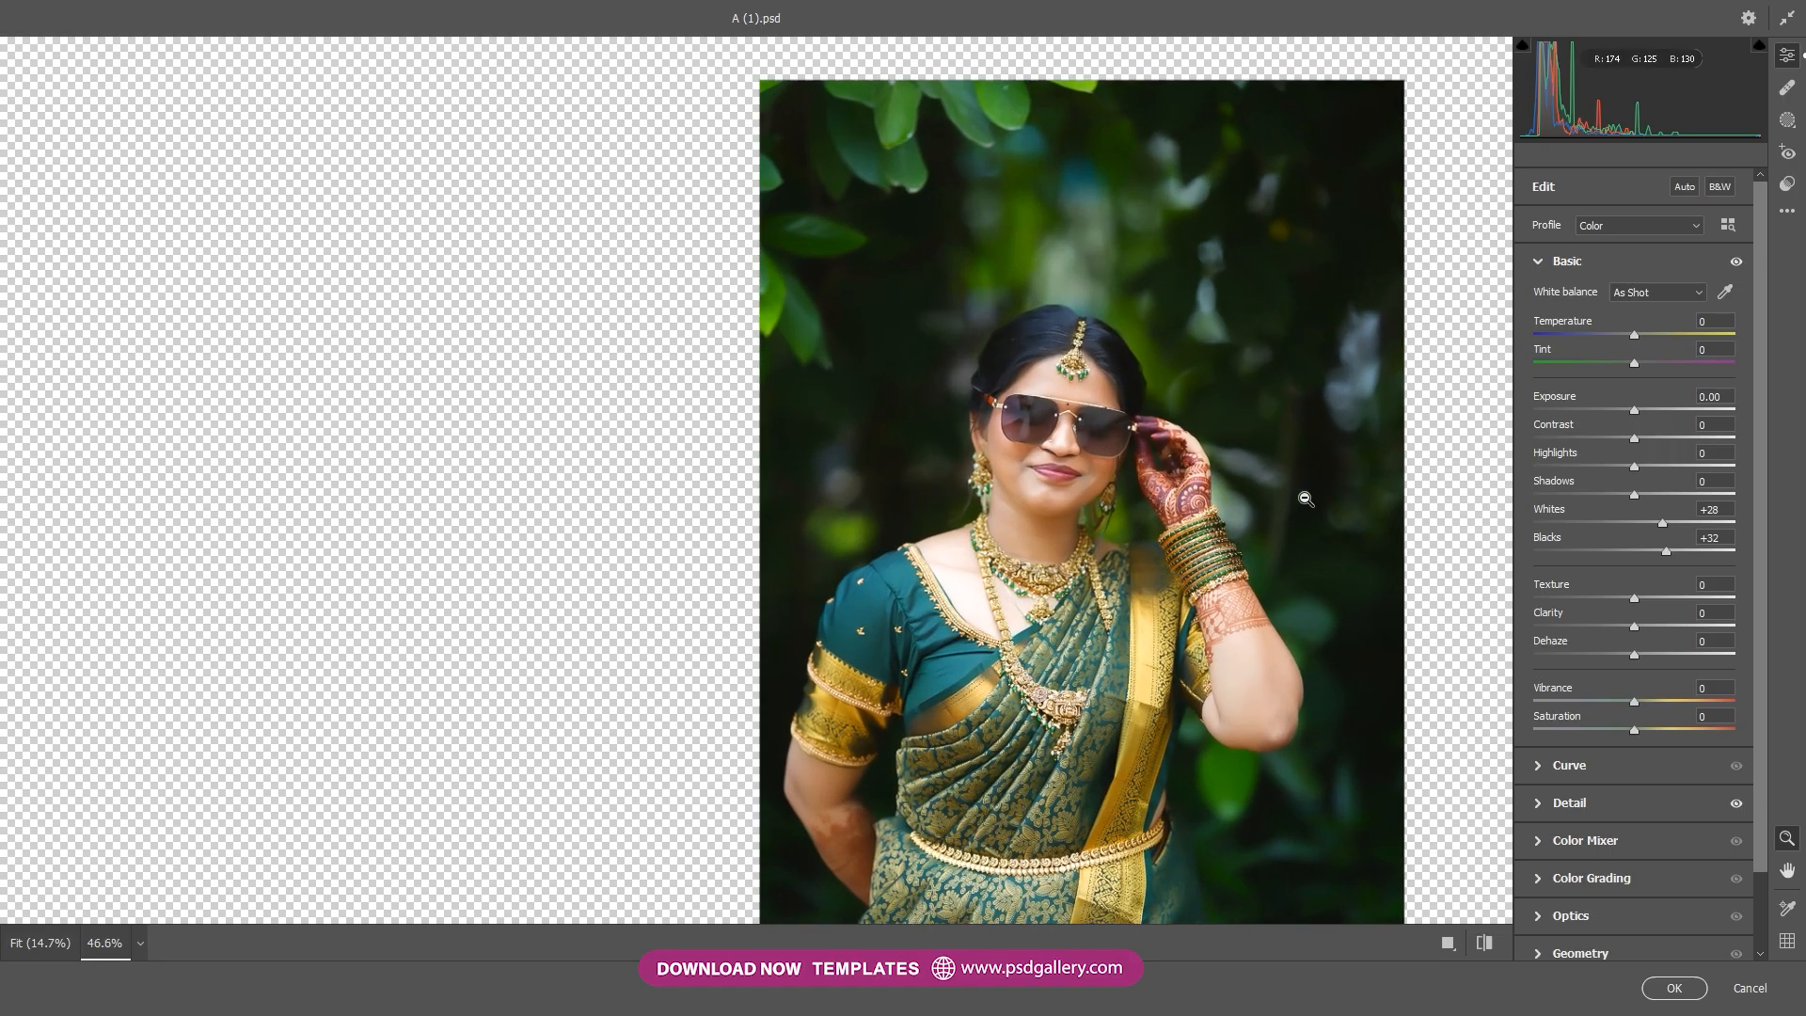
click(1787, 184)
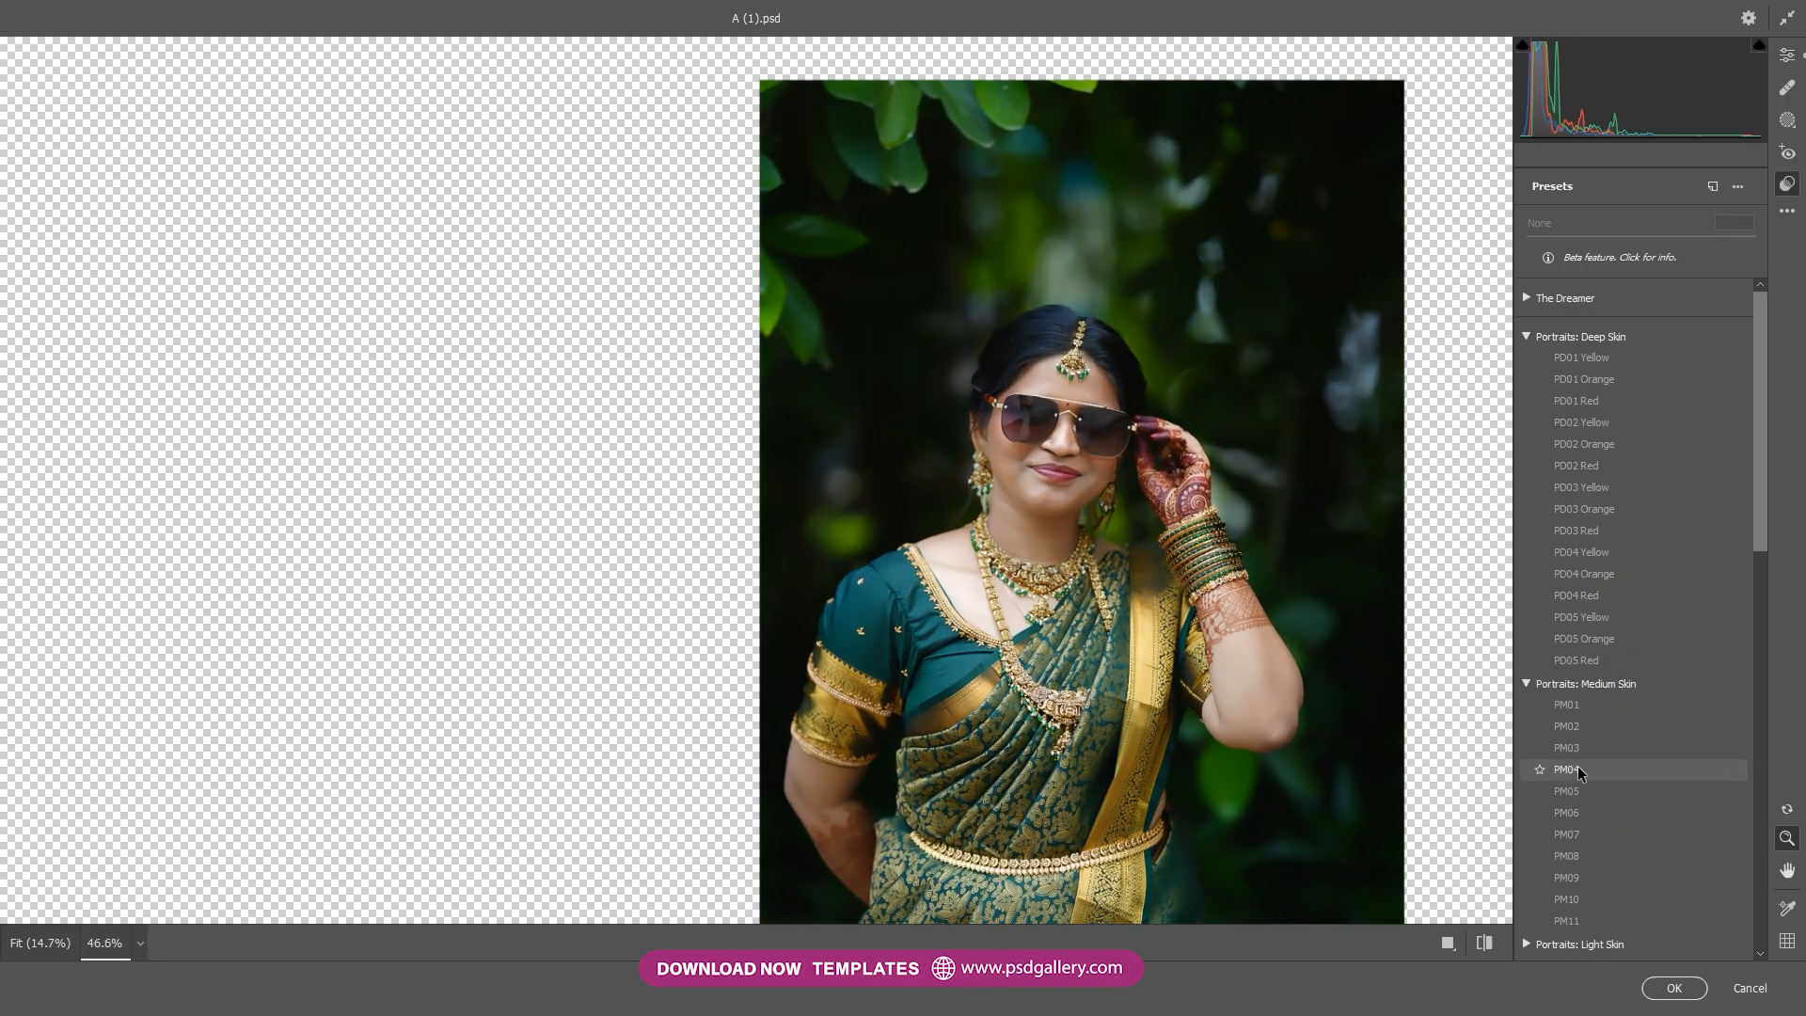
click(1577, 768)
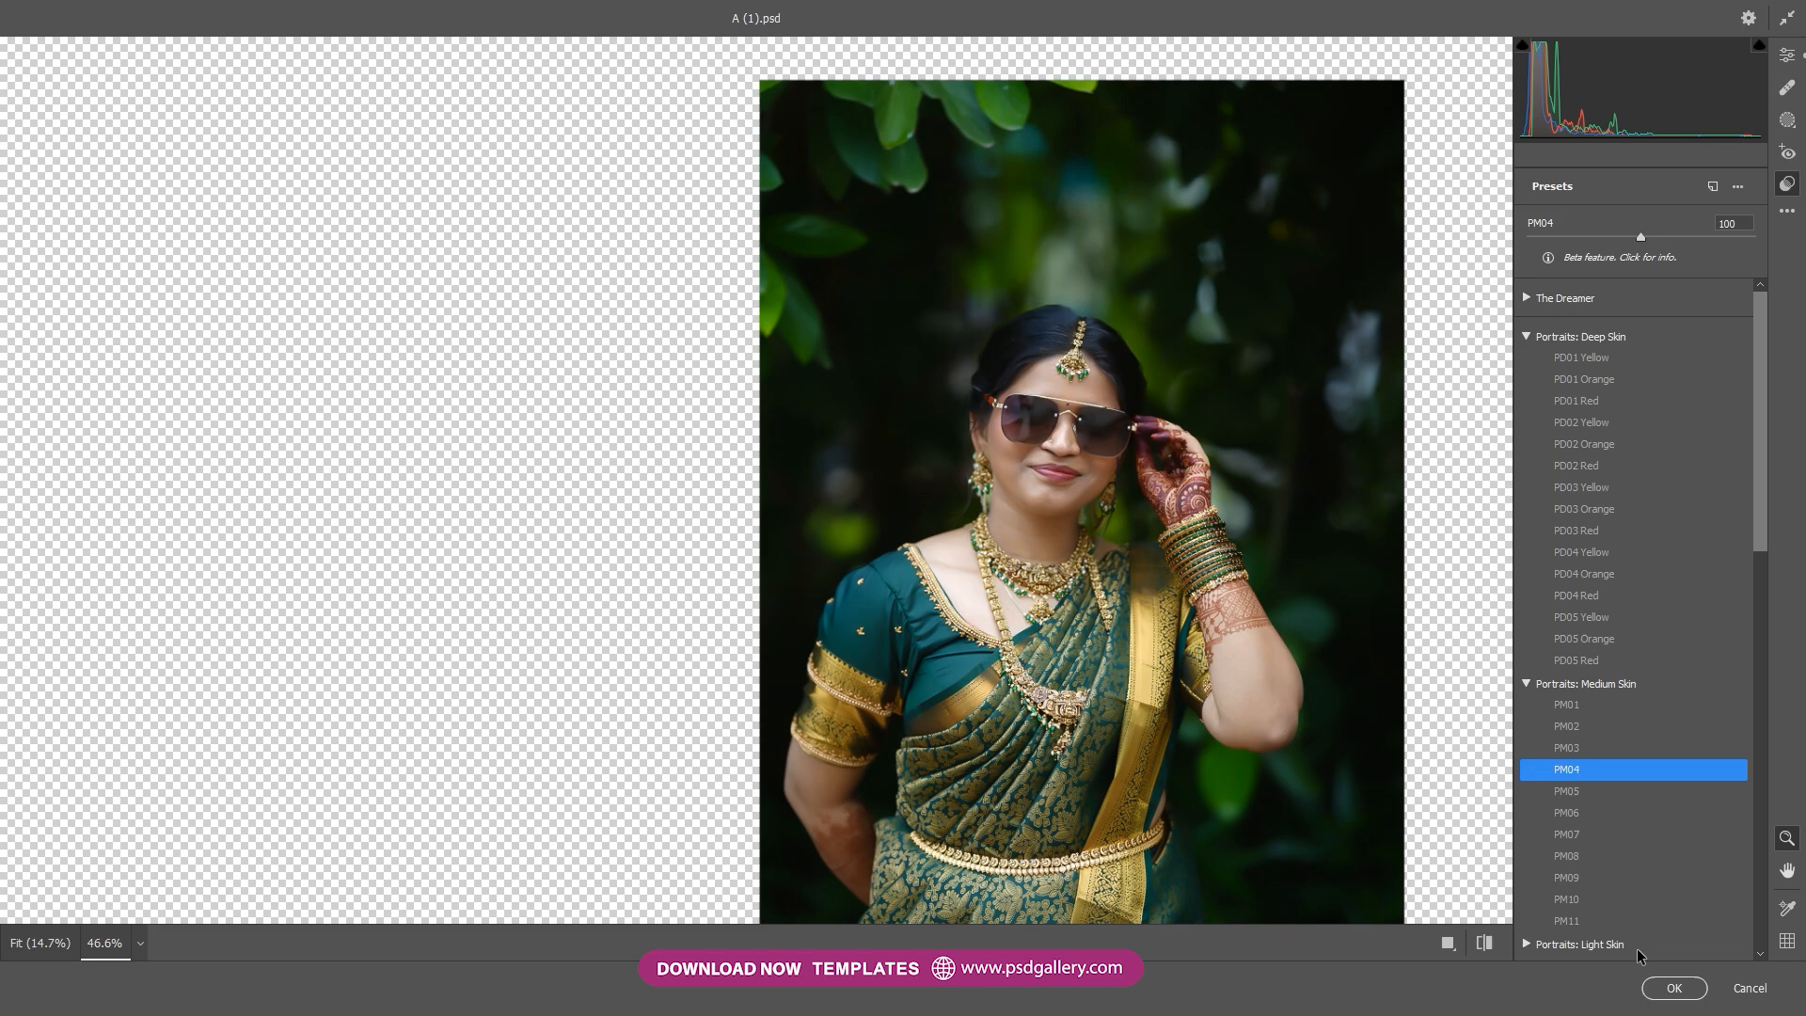
click(1674, 987)
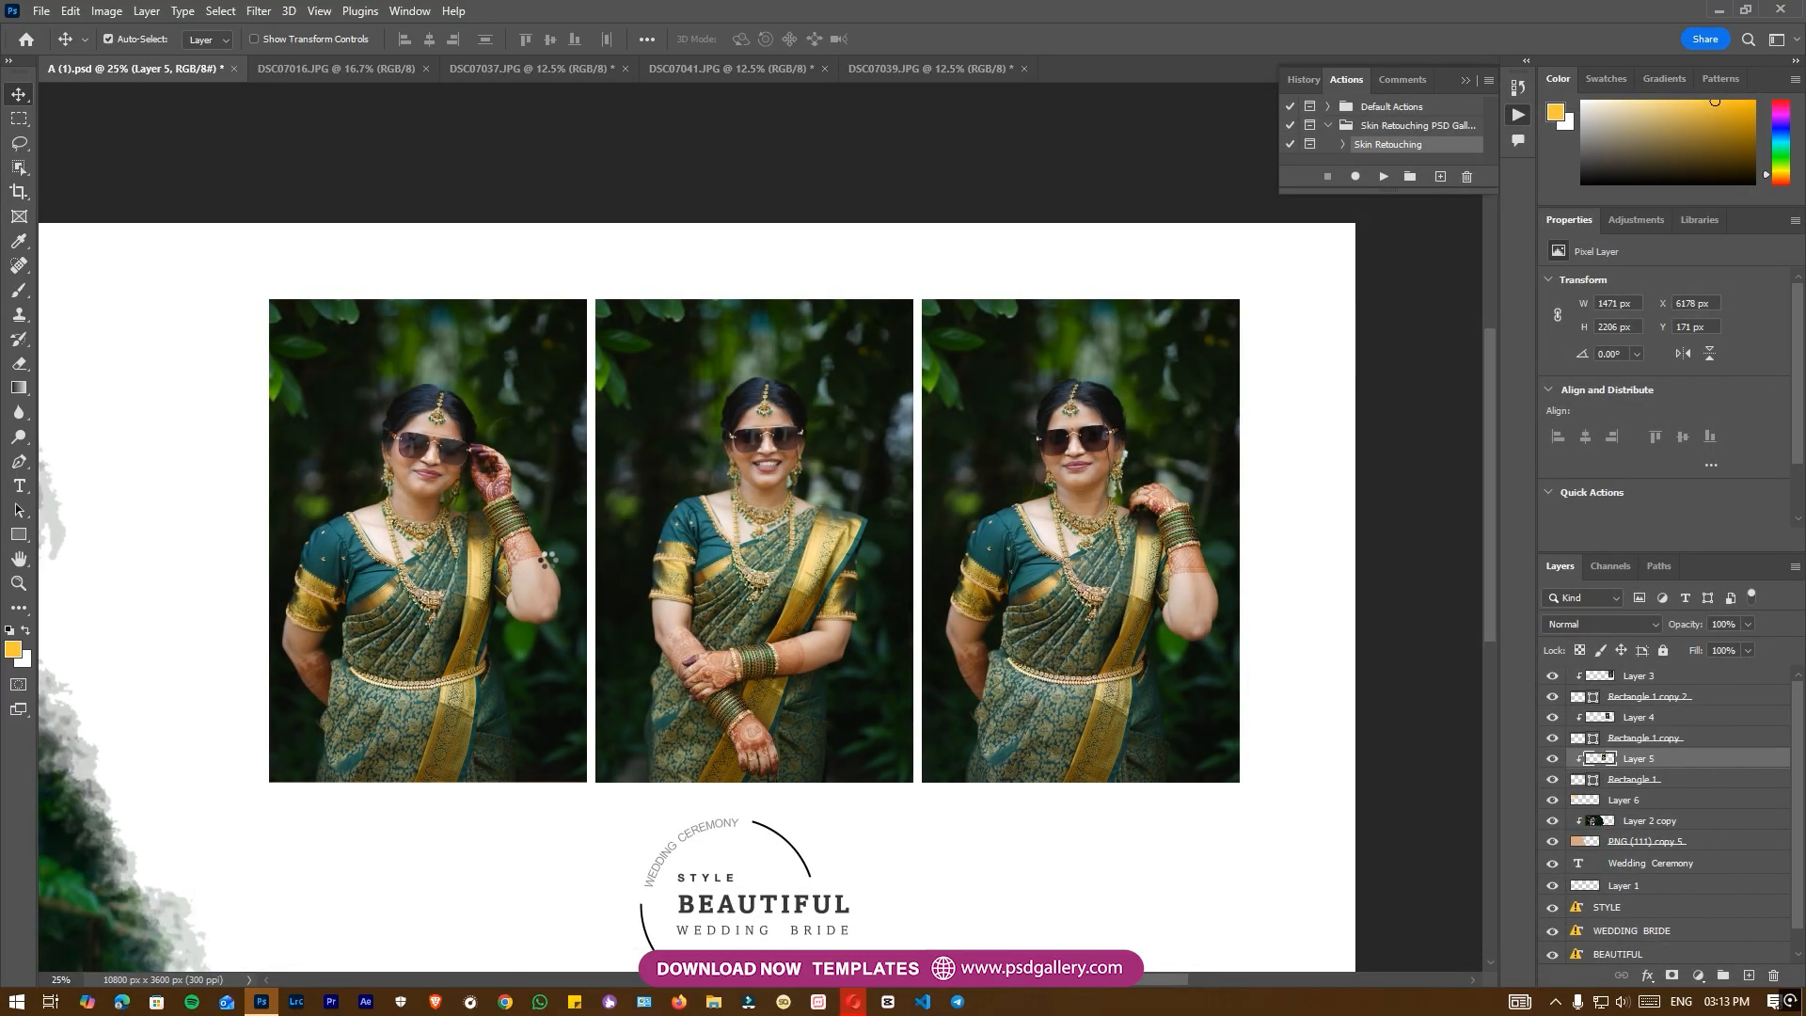
Brighten the leftmost bride photo with Levels by lowering the white input level to 237.
drag(482, 600, 630, 643)
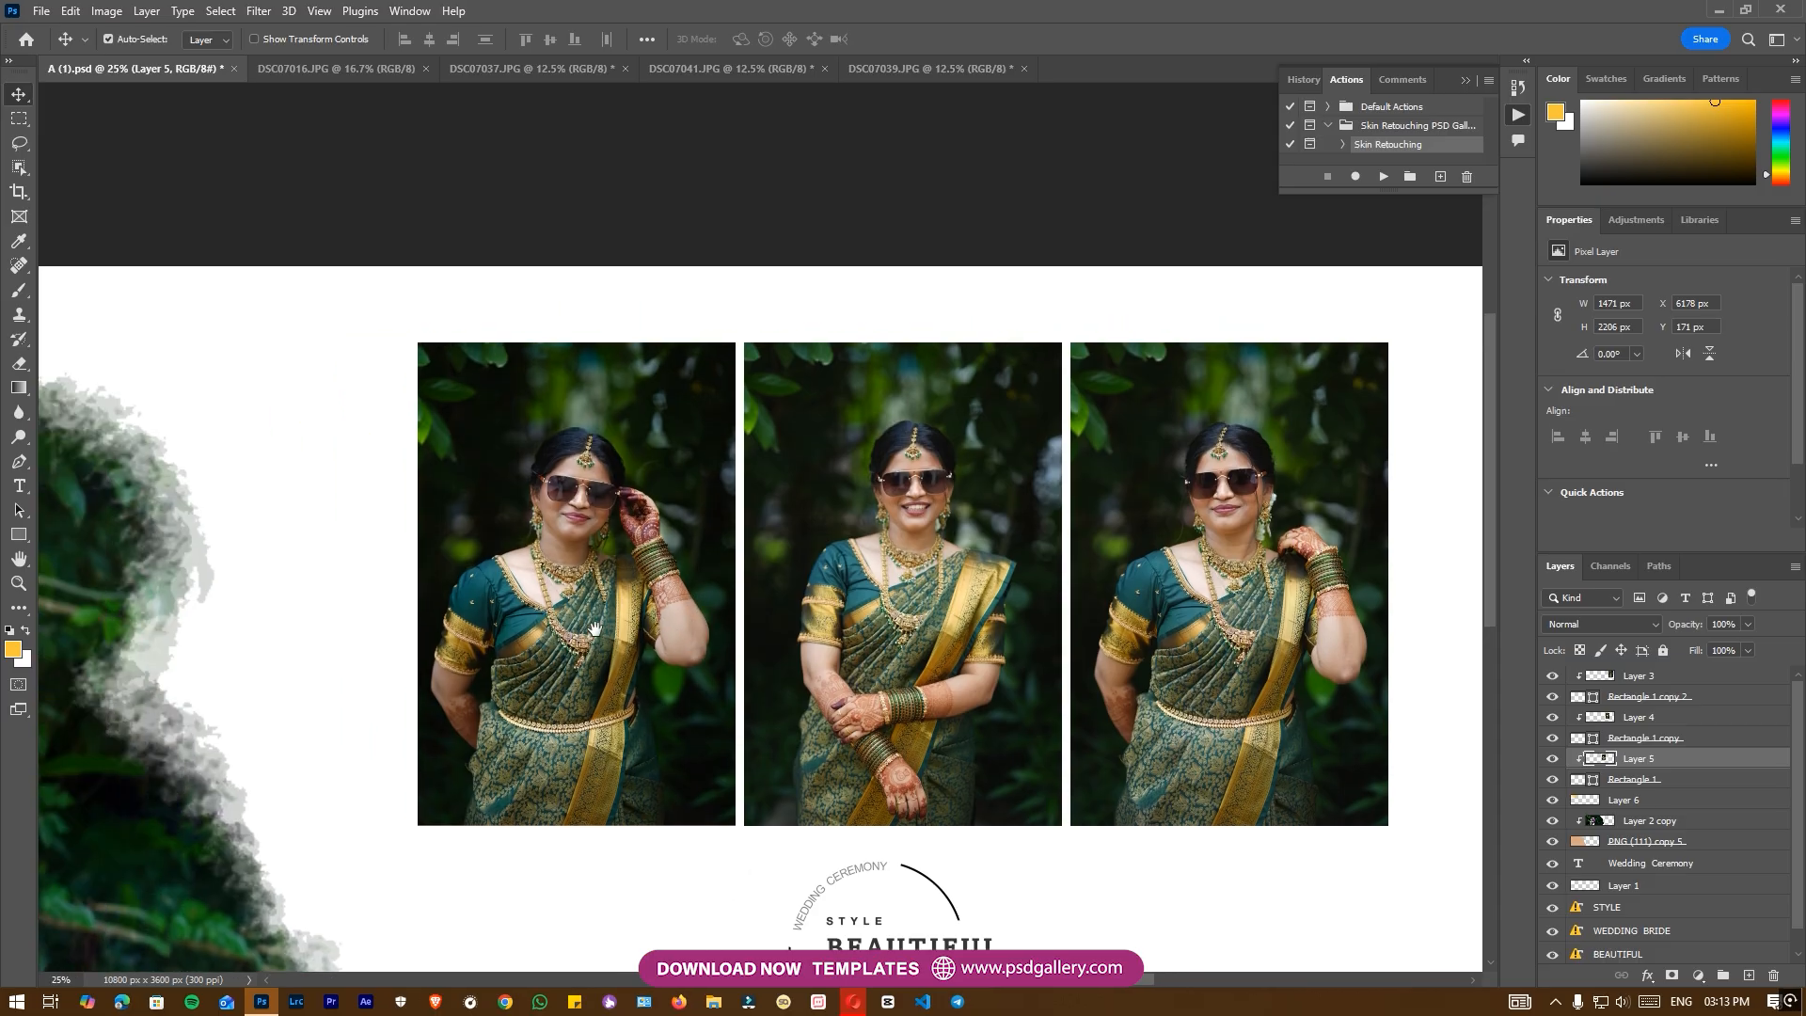
key(ctrl+l)
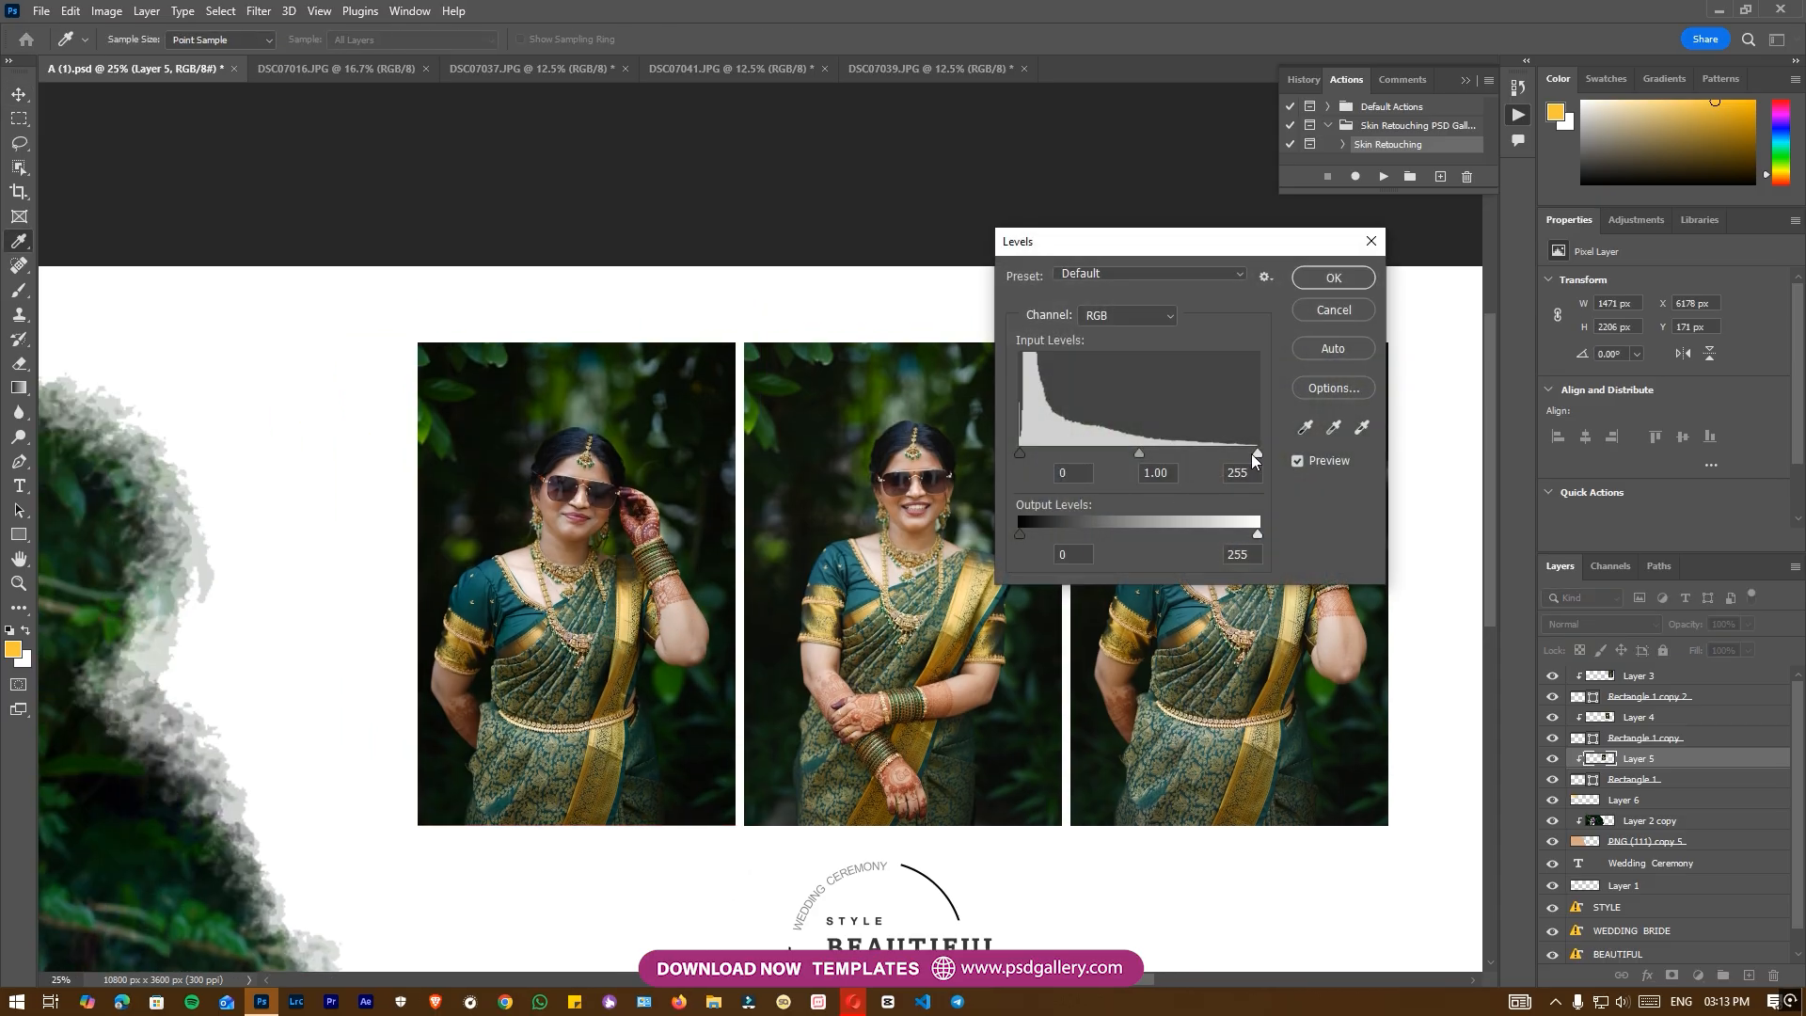
drag(1256, 453, 1241, 453)
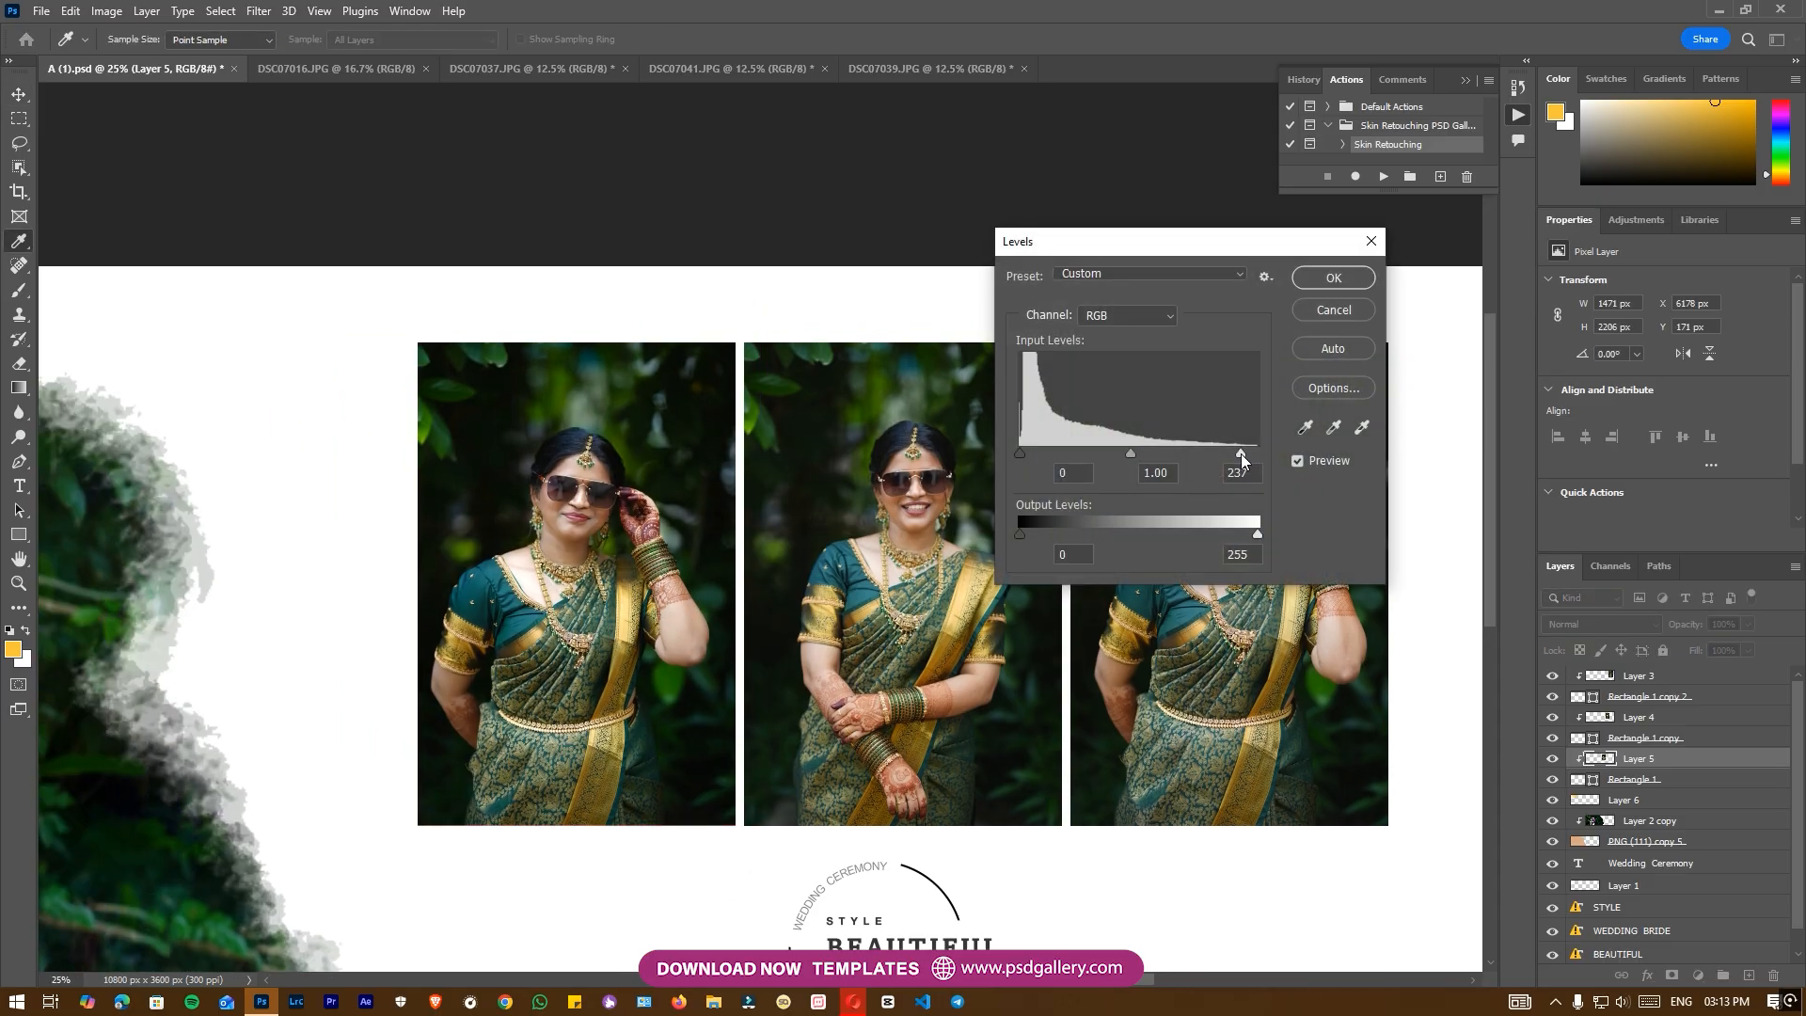
click(1334, 278)
Open Layer 4, the middle bride photo, in the Camera Raw Filter and raise its Noise Reduction.
right_click(983, 535)
click(982, 531)
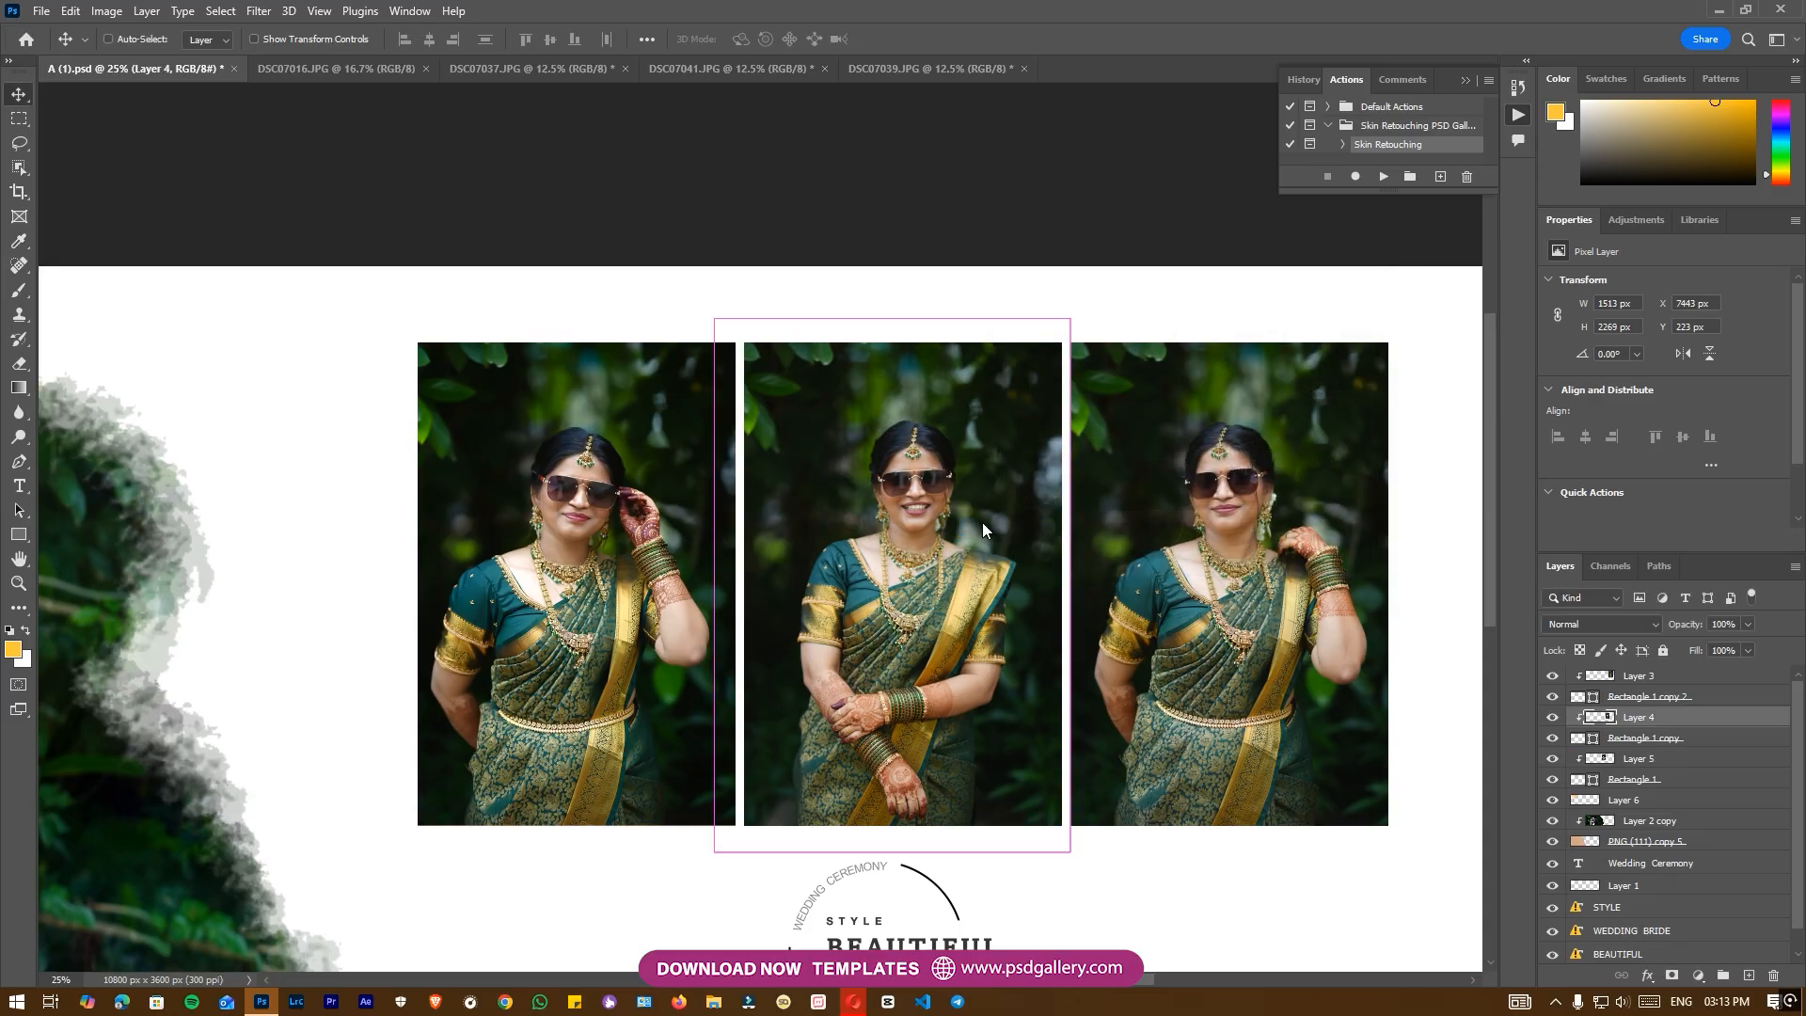
key(ctrl+shift+a)
drag(1175, 357, 1312, 356)
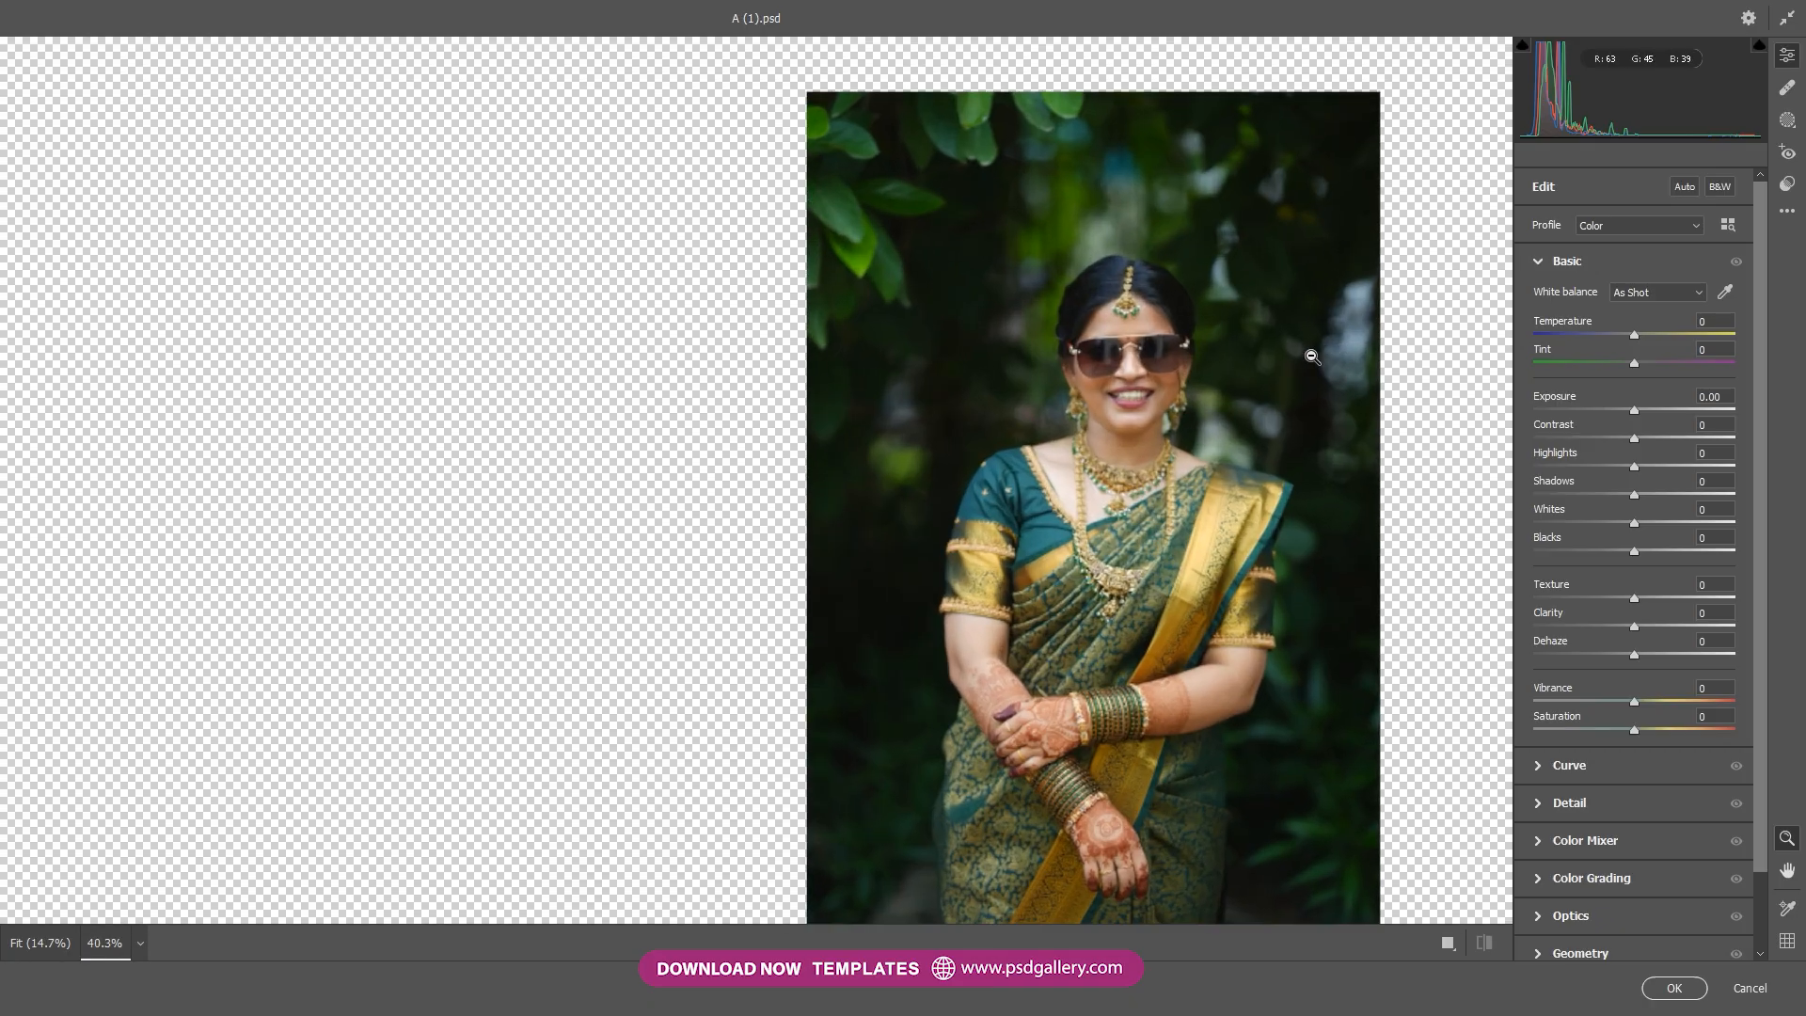
click(1542, 803)
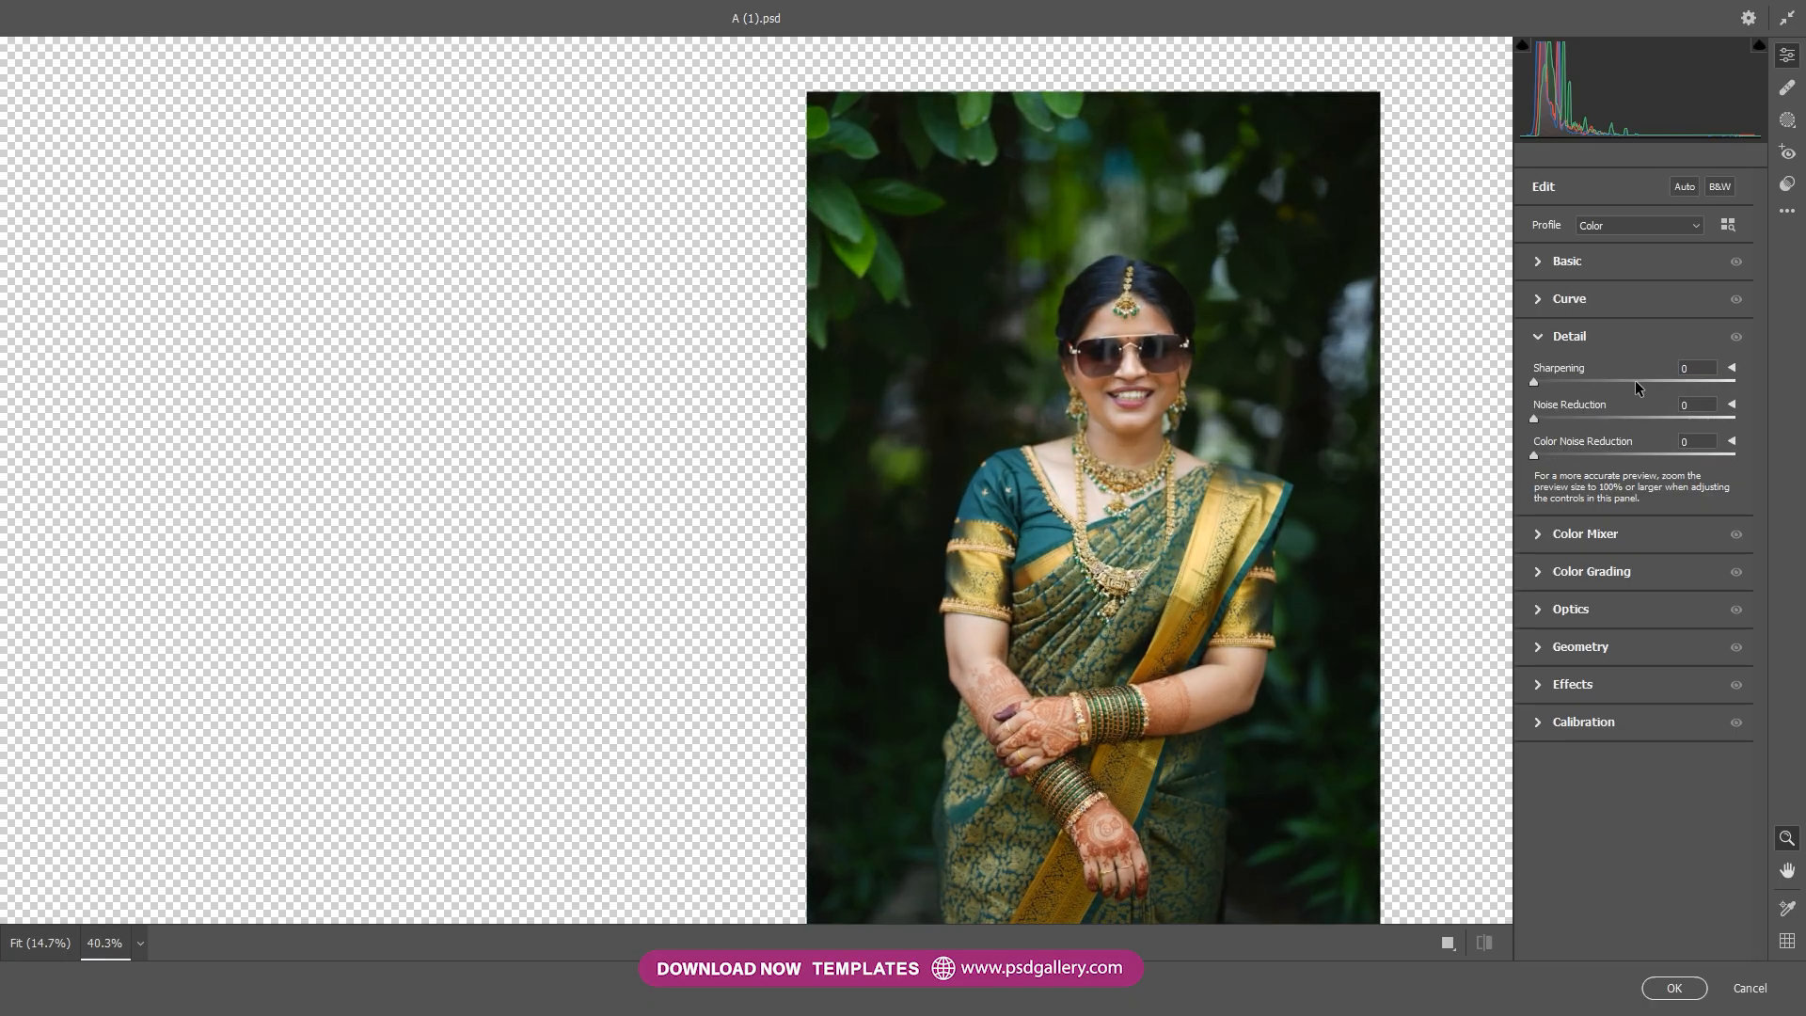
drag(1592, 416, 1576, 416)
Give the middle bride photo the Medium Skin portrait preset PM04 and apply the Camera Raw edits.
click(1538, 262)
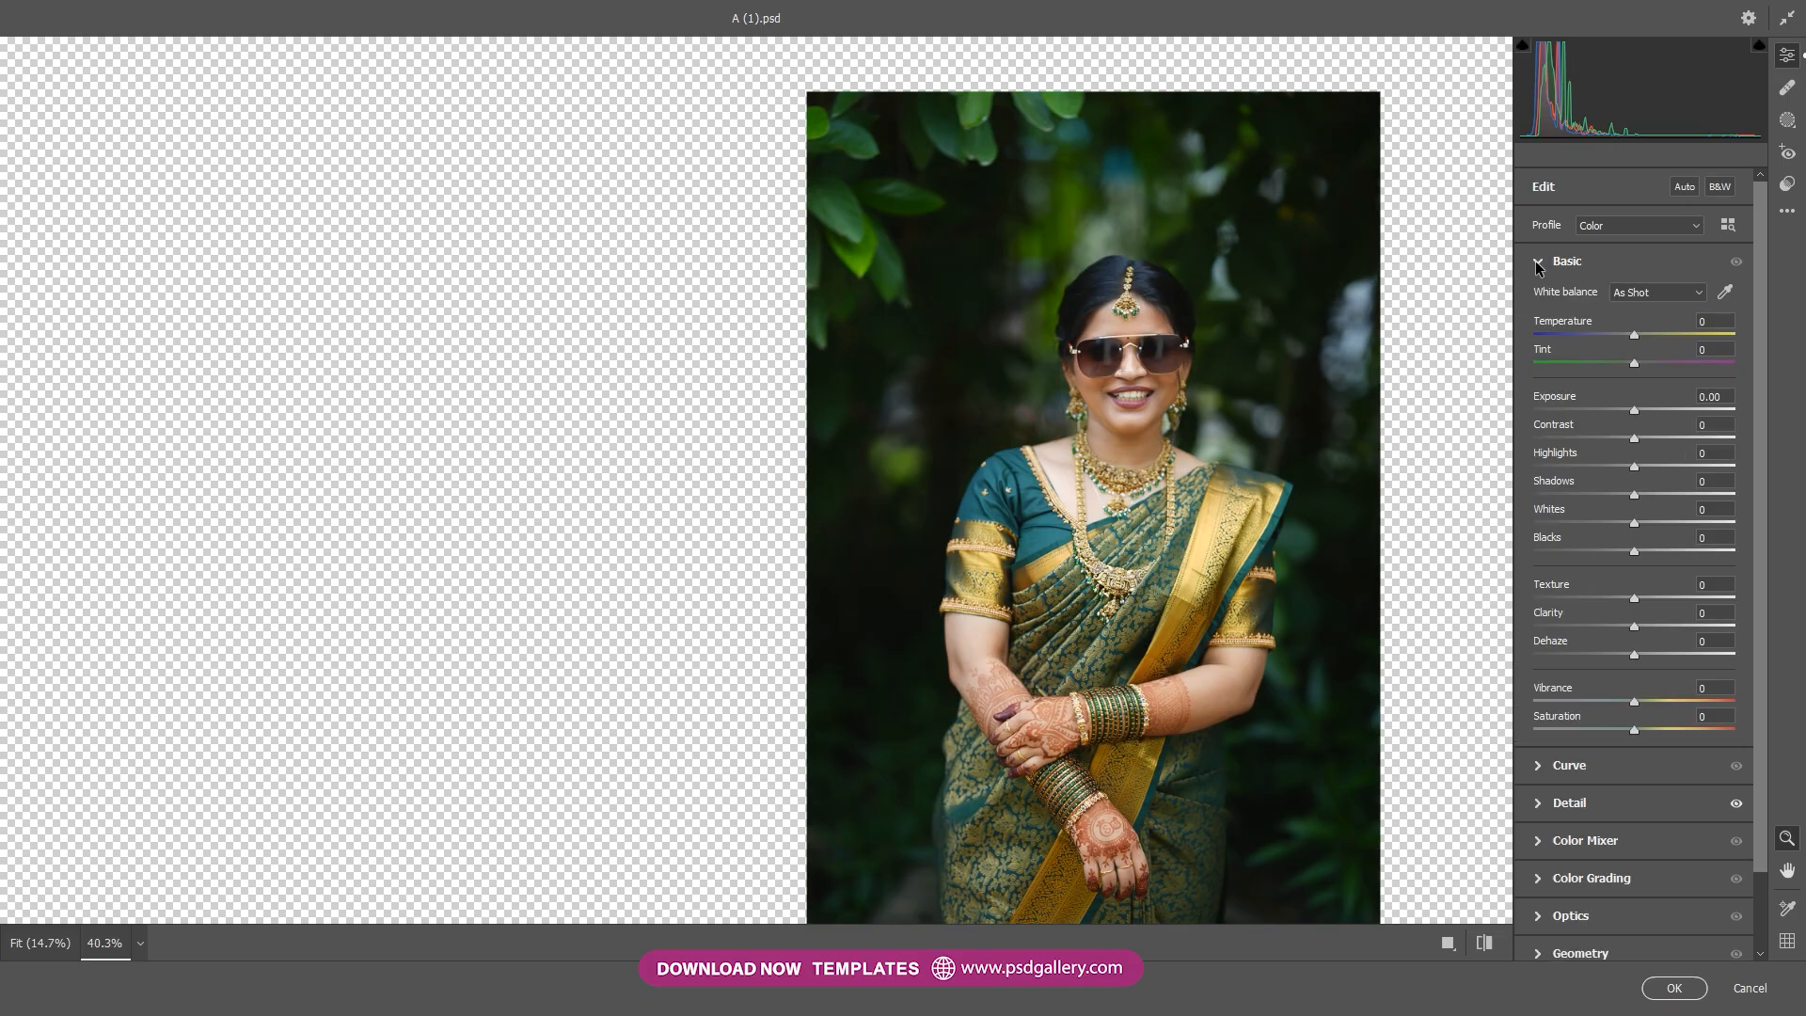
drag(1278, 435, 1495, 585)
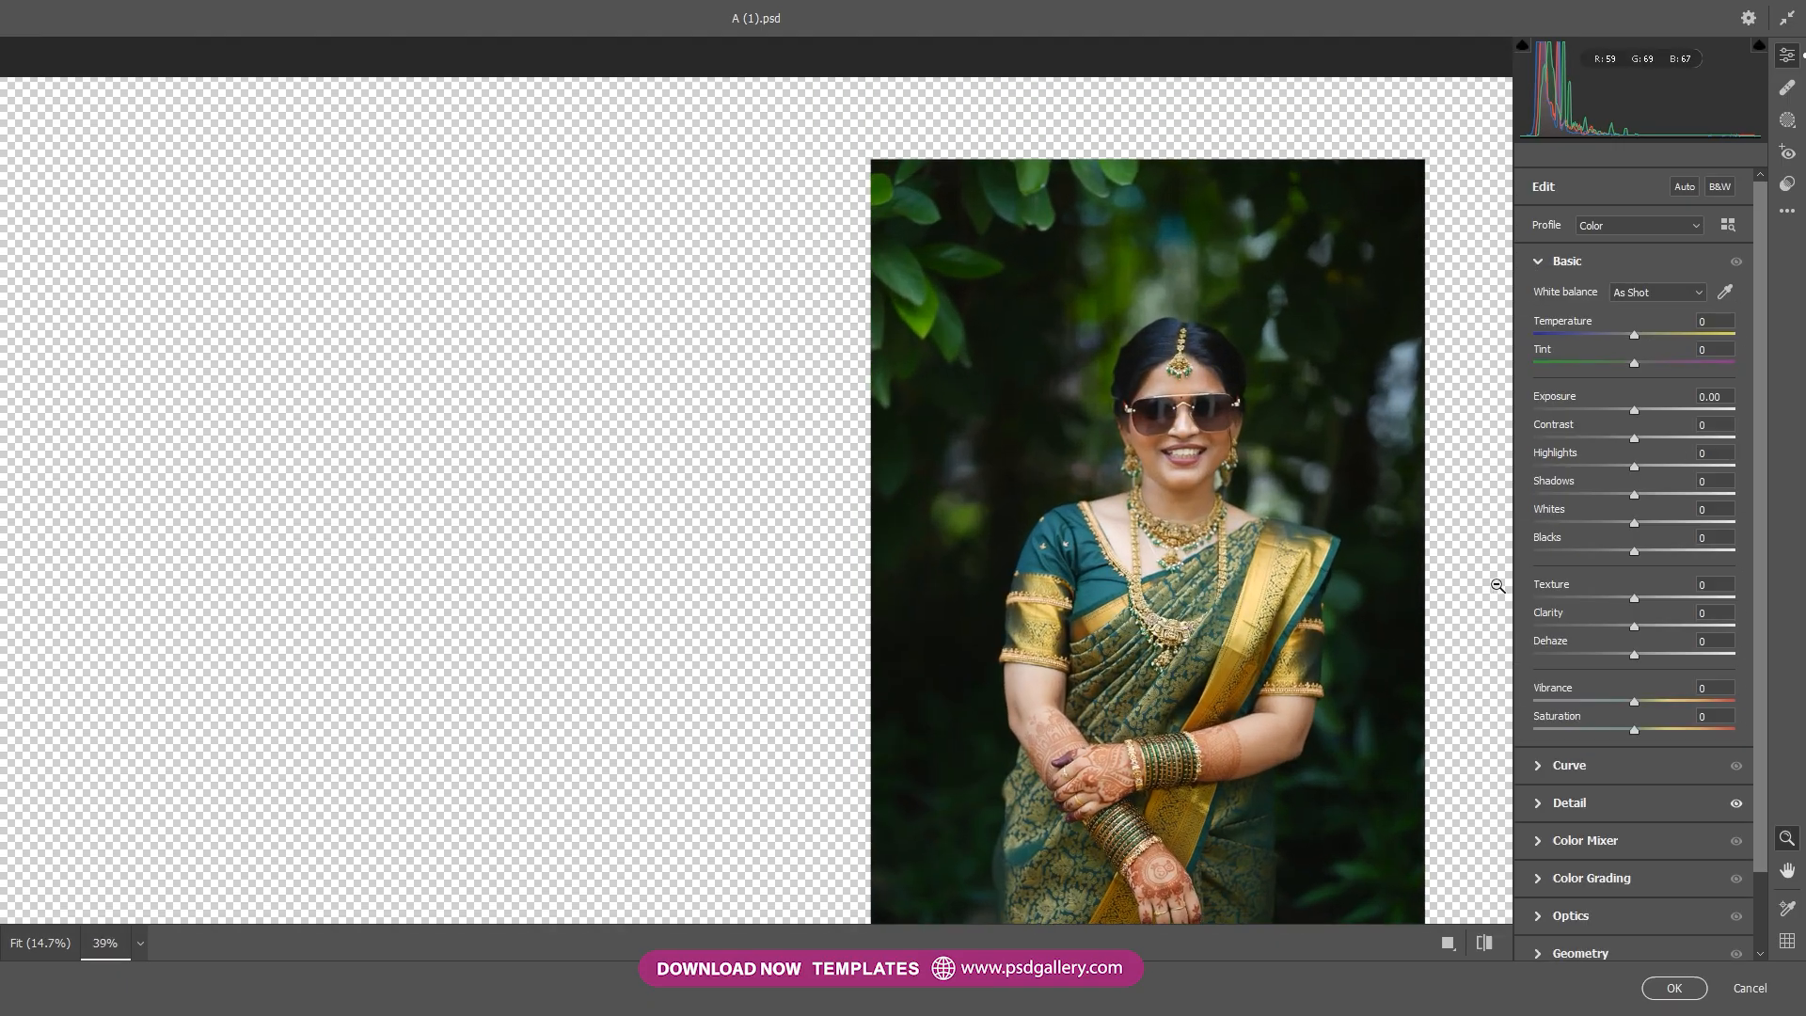
scroll(1625, 805, down, 2)
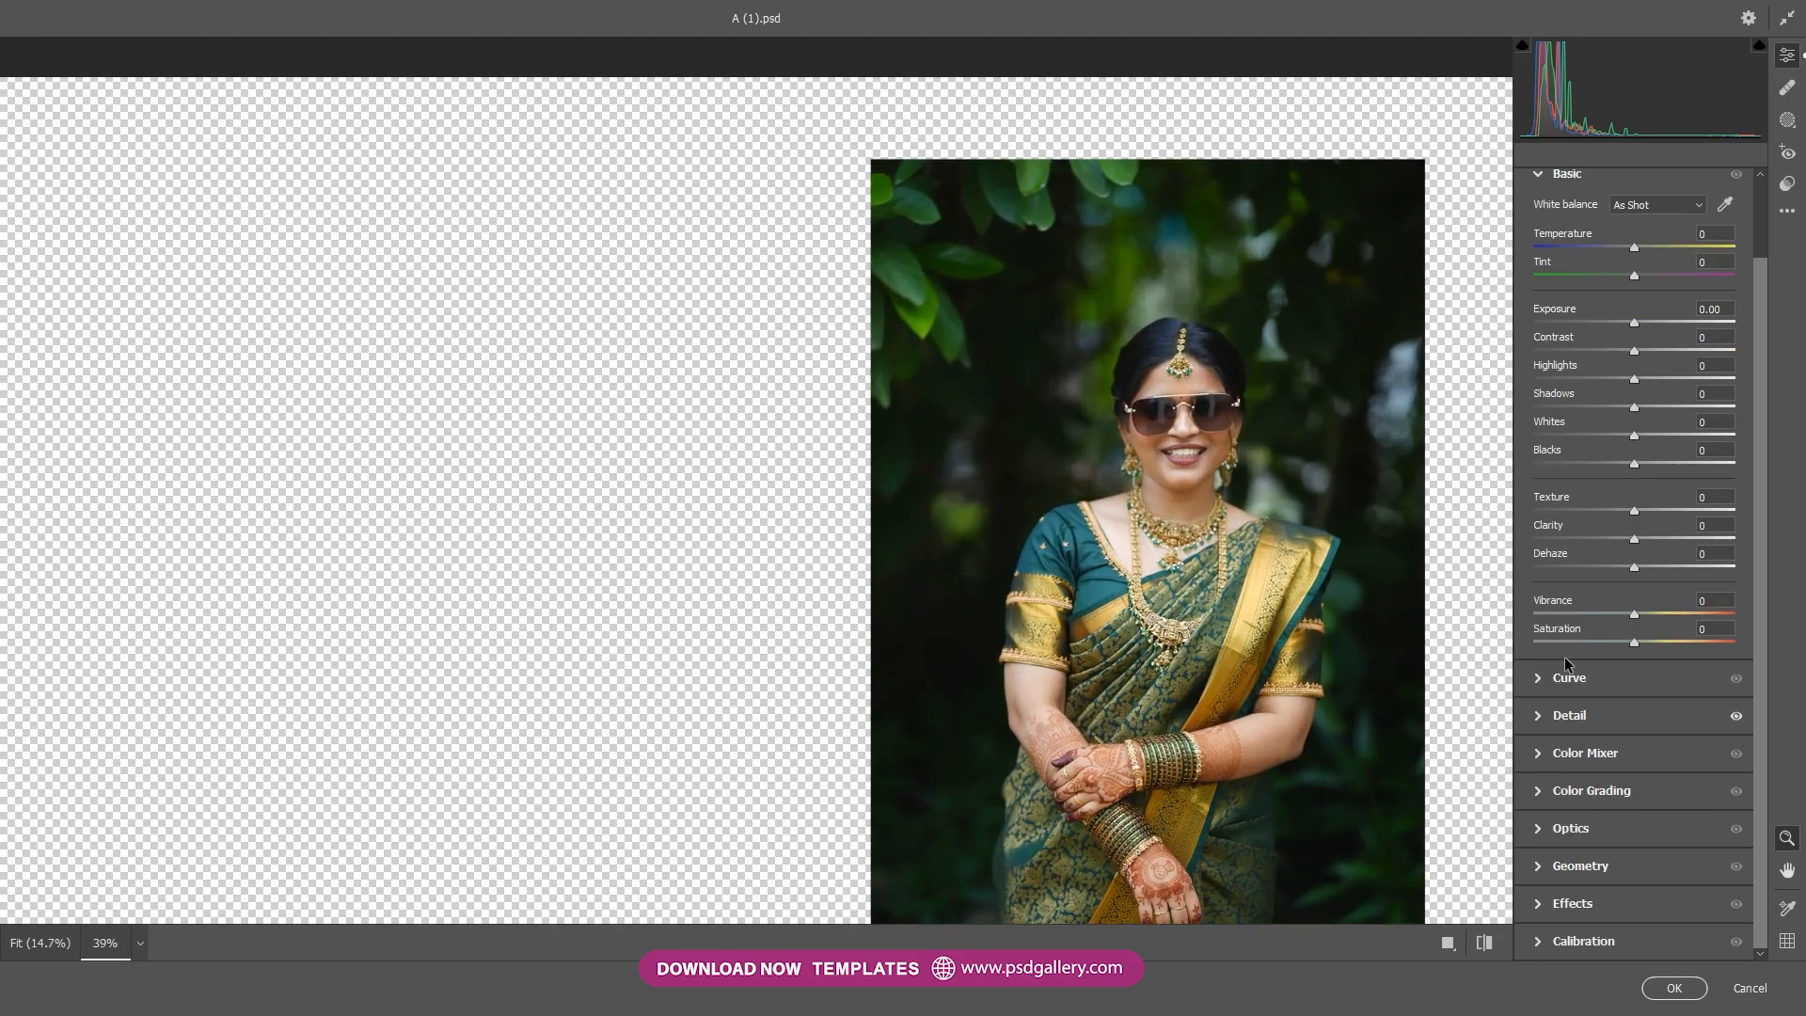
click(1538, 754)
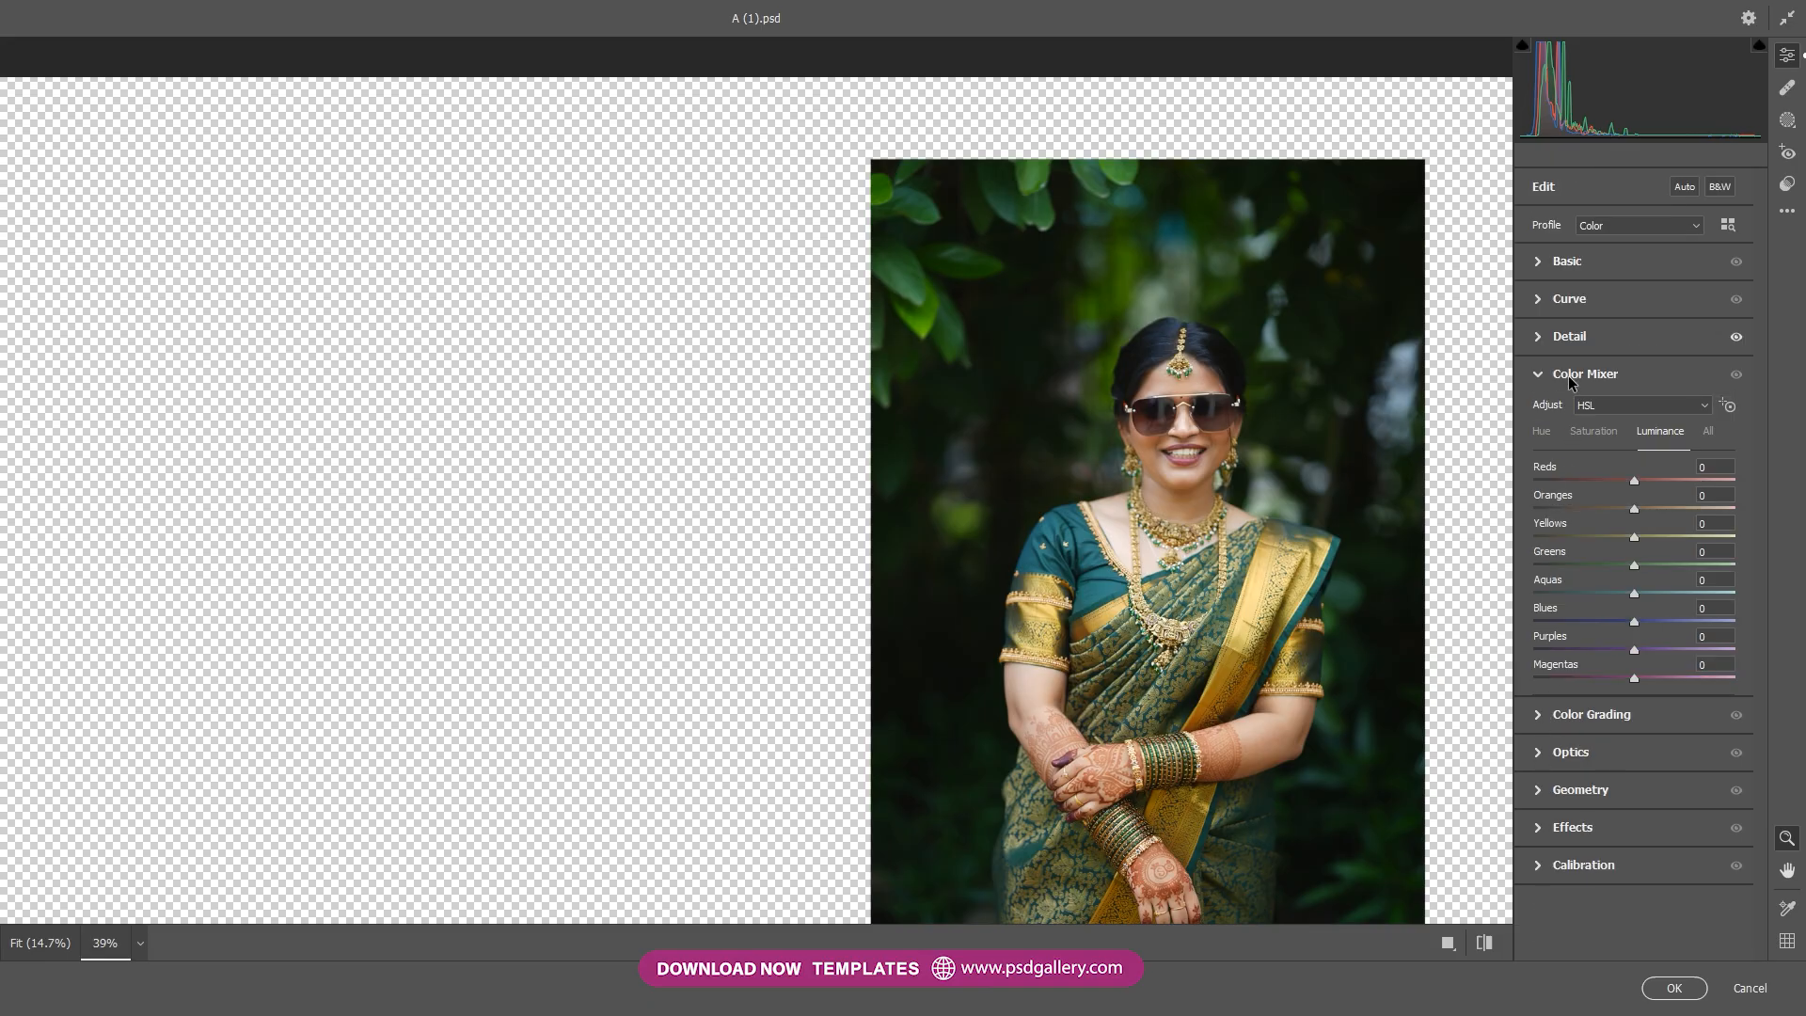
click(1787, 184)
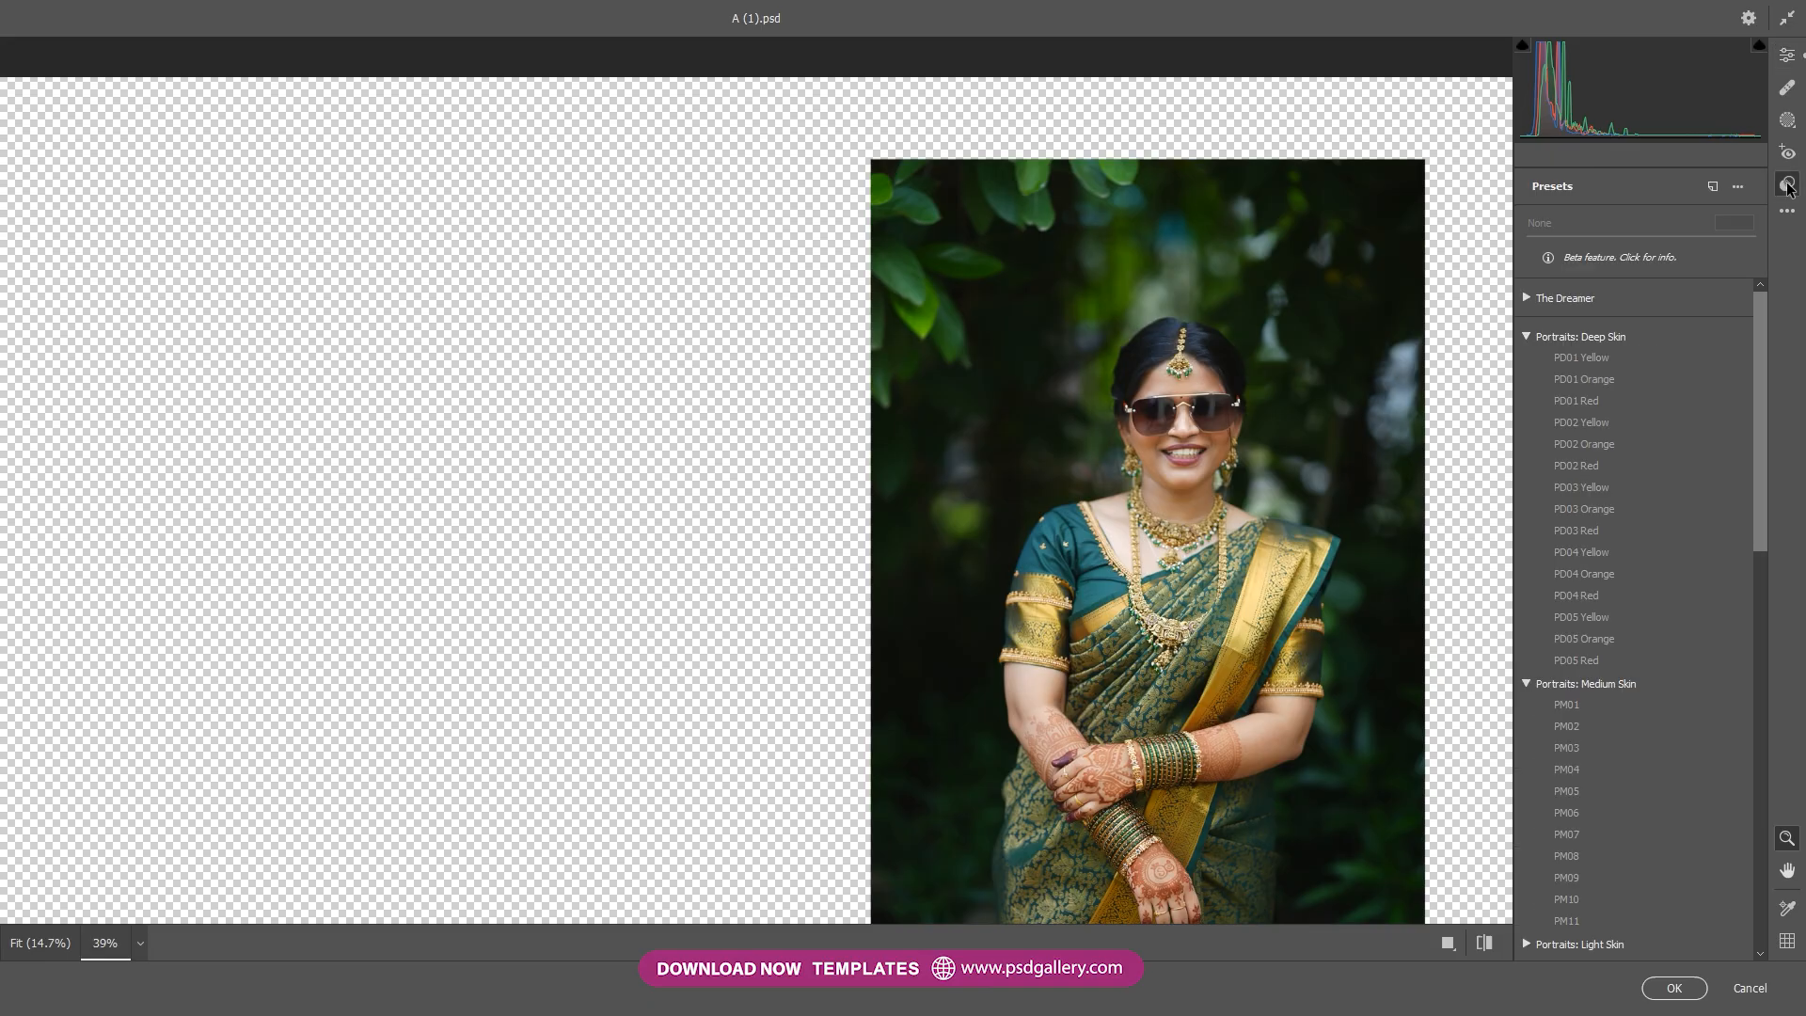
click(1574, 769)
click(1674, 988)
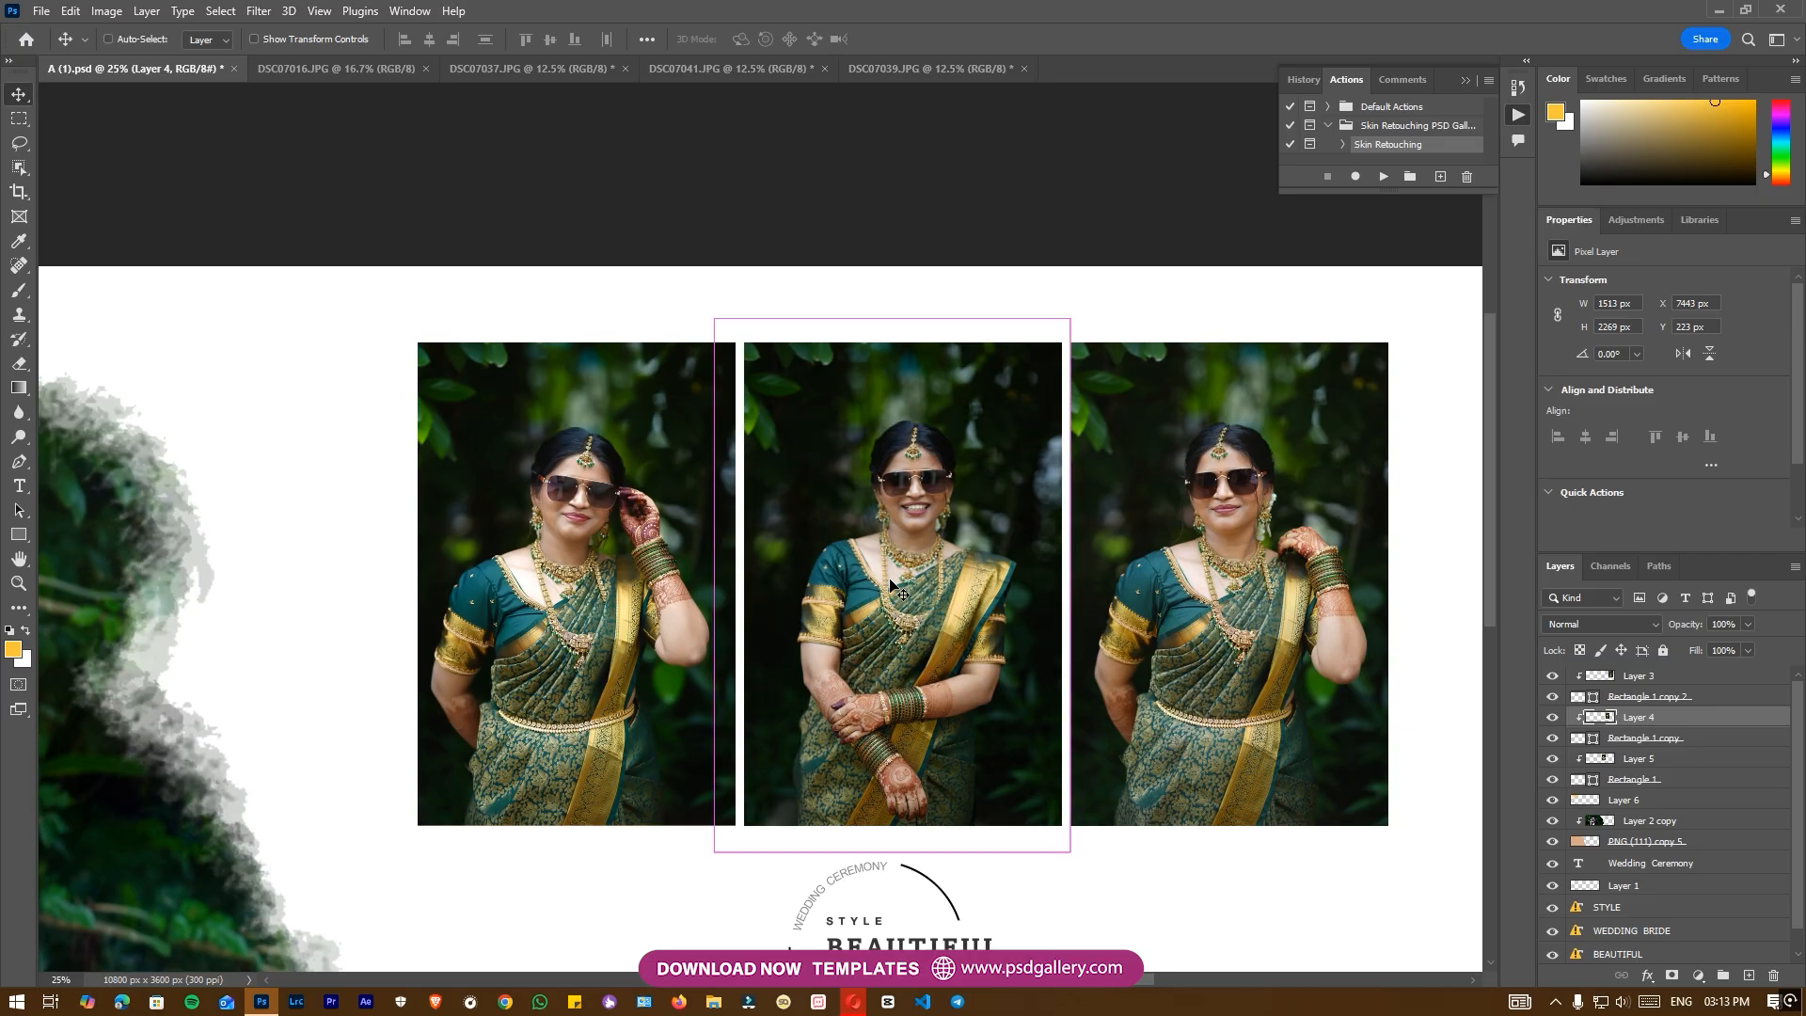
Brighten the middle bride photo with Levels by lowering its white input level slightly.
key(ctrl+l)
drag(1250, 454, 1232, 454)
click(1344, 280)
key(ctrl+plus)
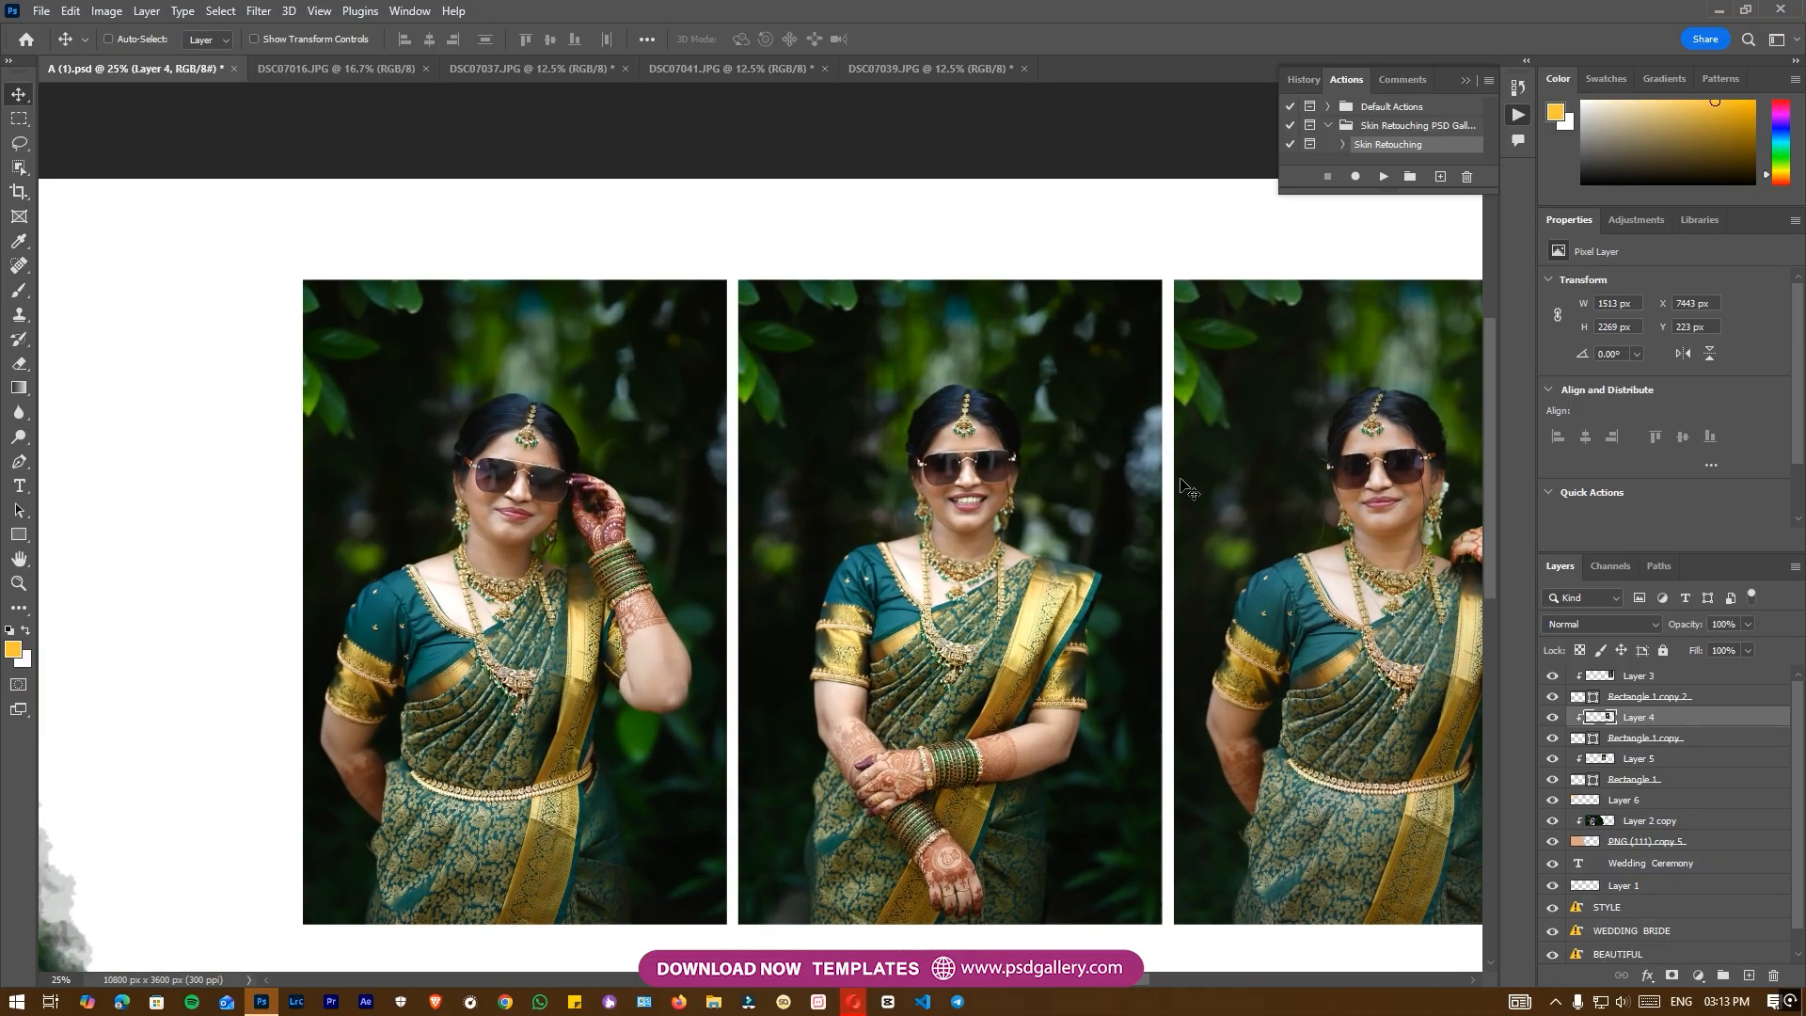
Select Layer 3, the rightmost bride photo, and open it in the Camera Raw Filter.
drag(1180, 608, 922, 610)
right_click(1144, 573)
click(1177, 583)
drag(1137, 610, 1111, 616)
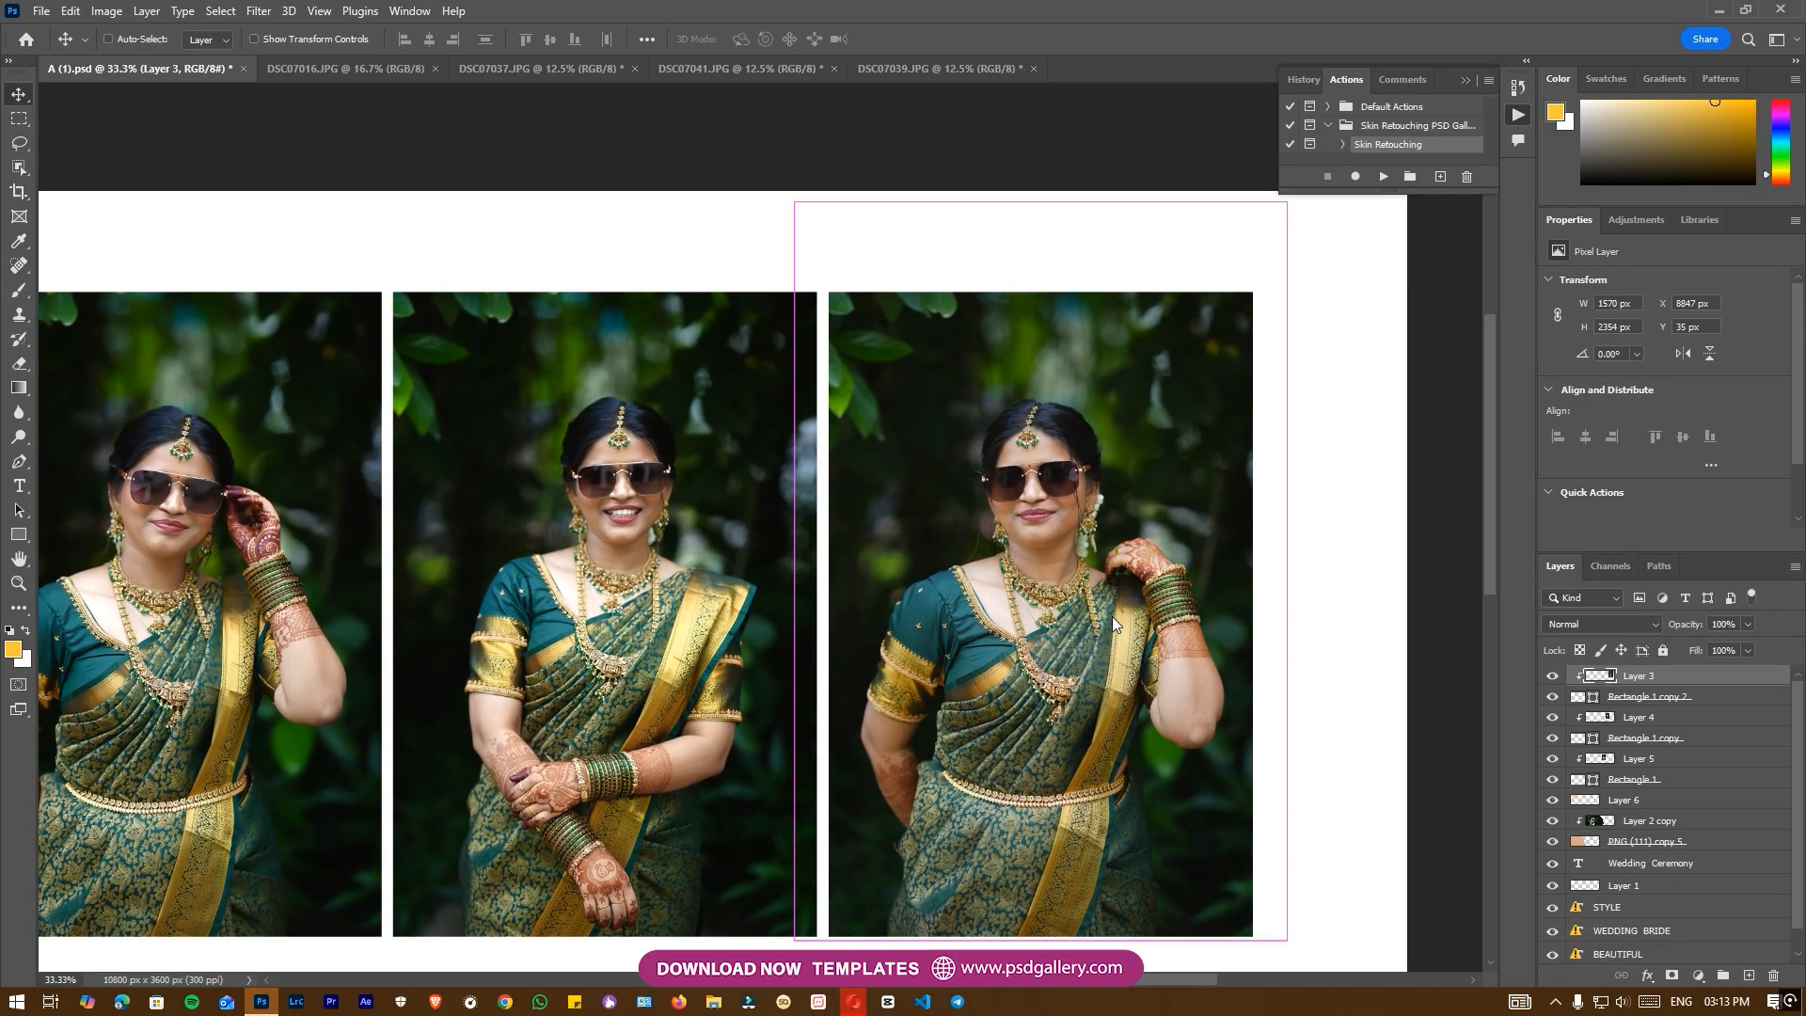
key(ctrl+shift+a)
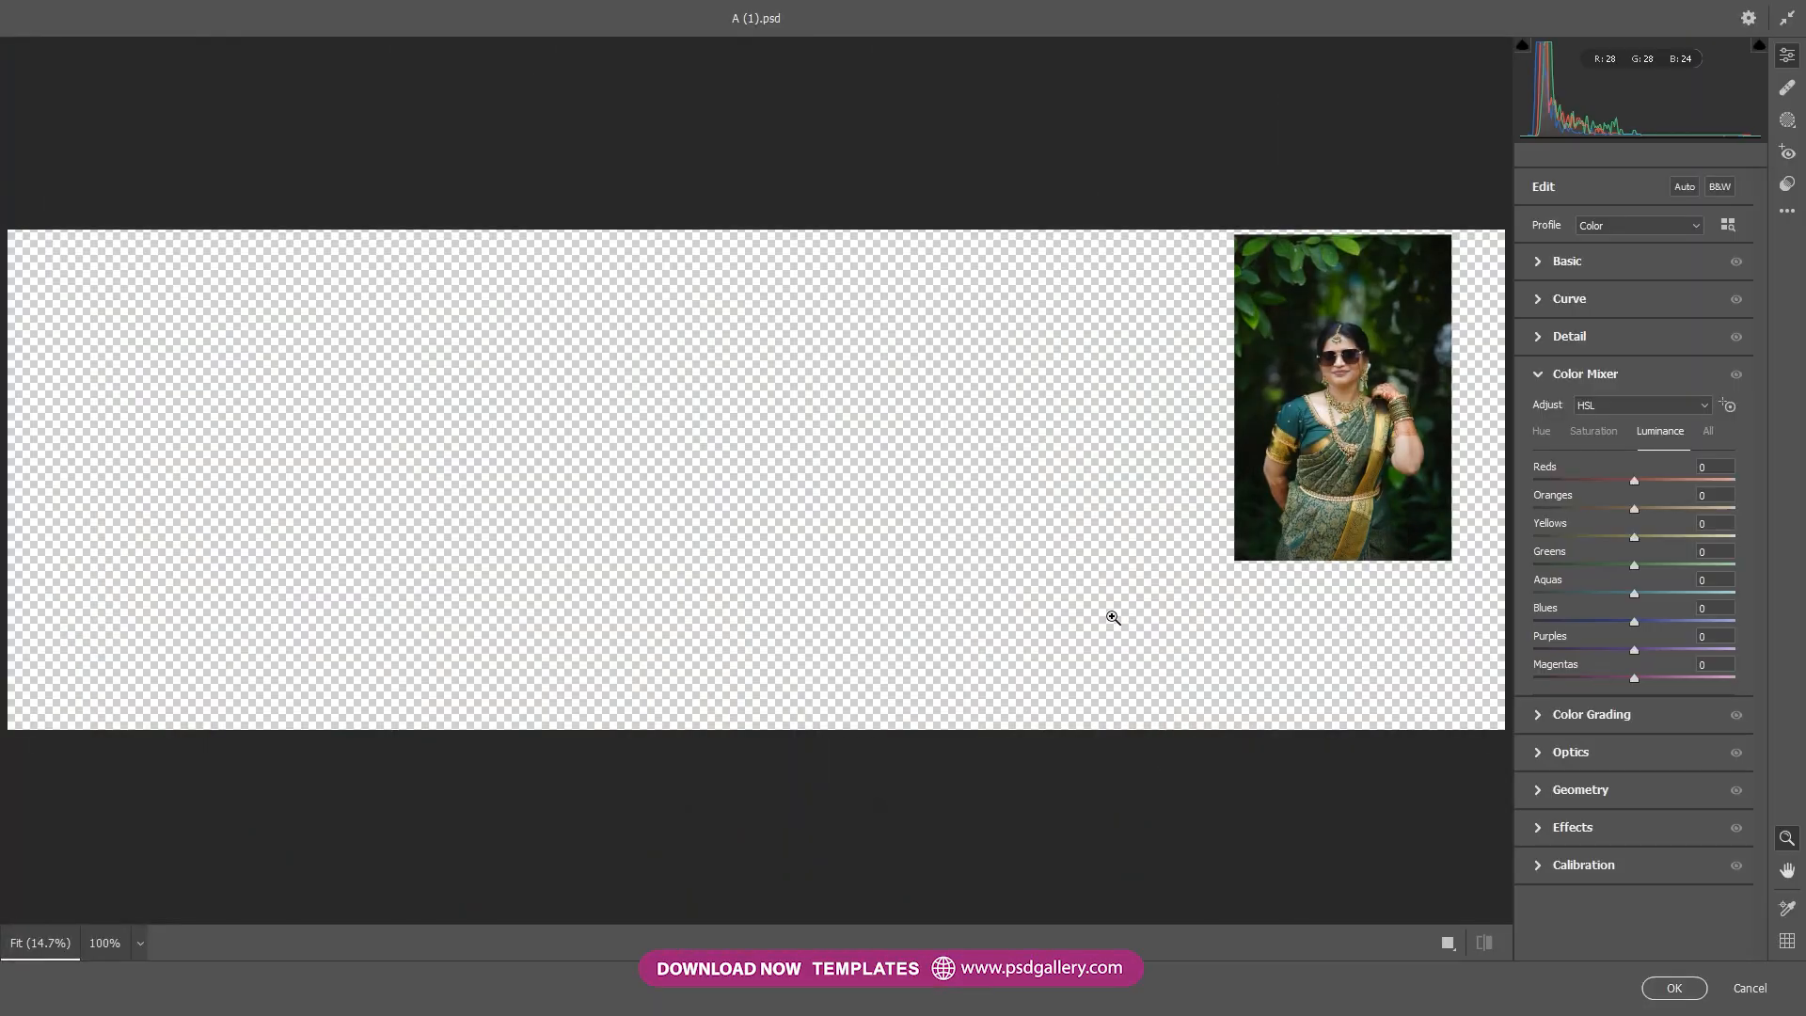
drag(1362, 347, 1525, 347)
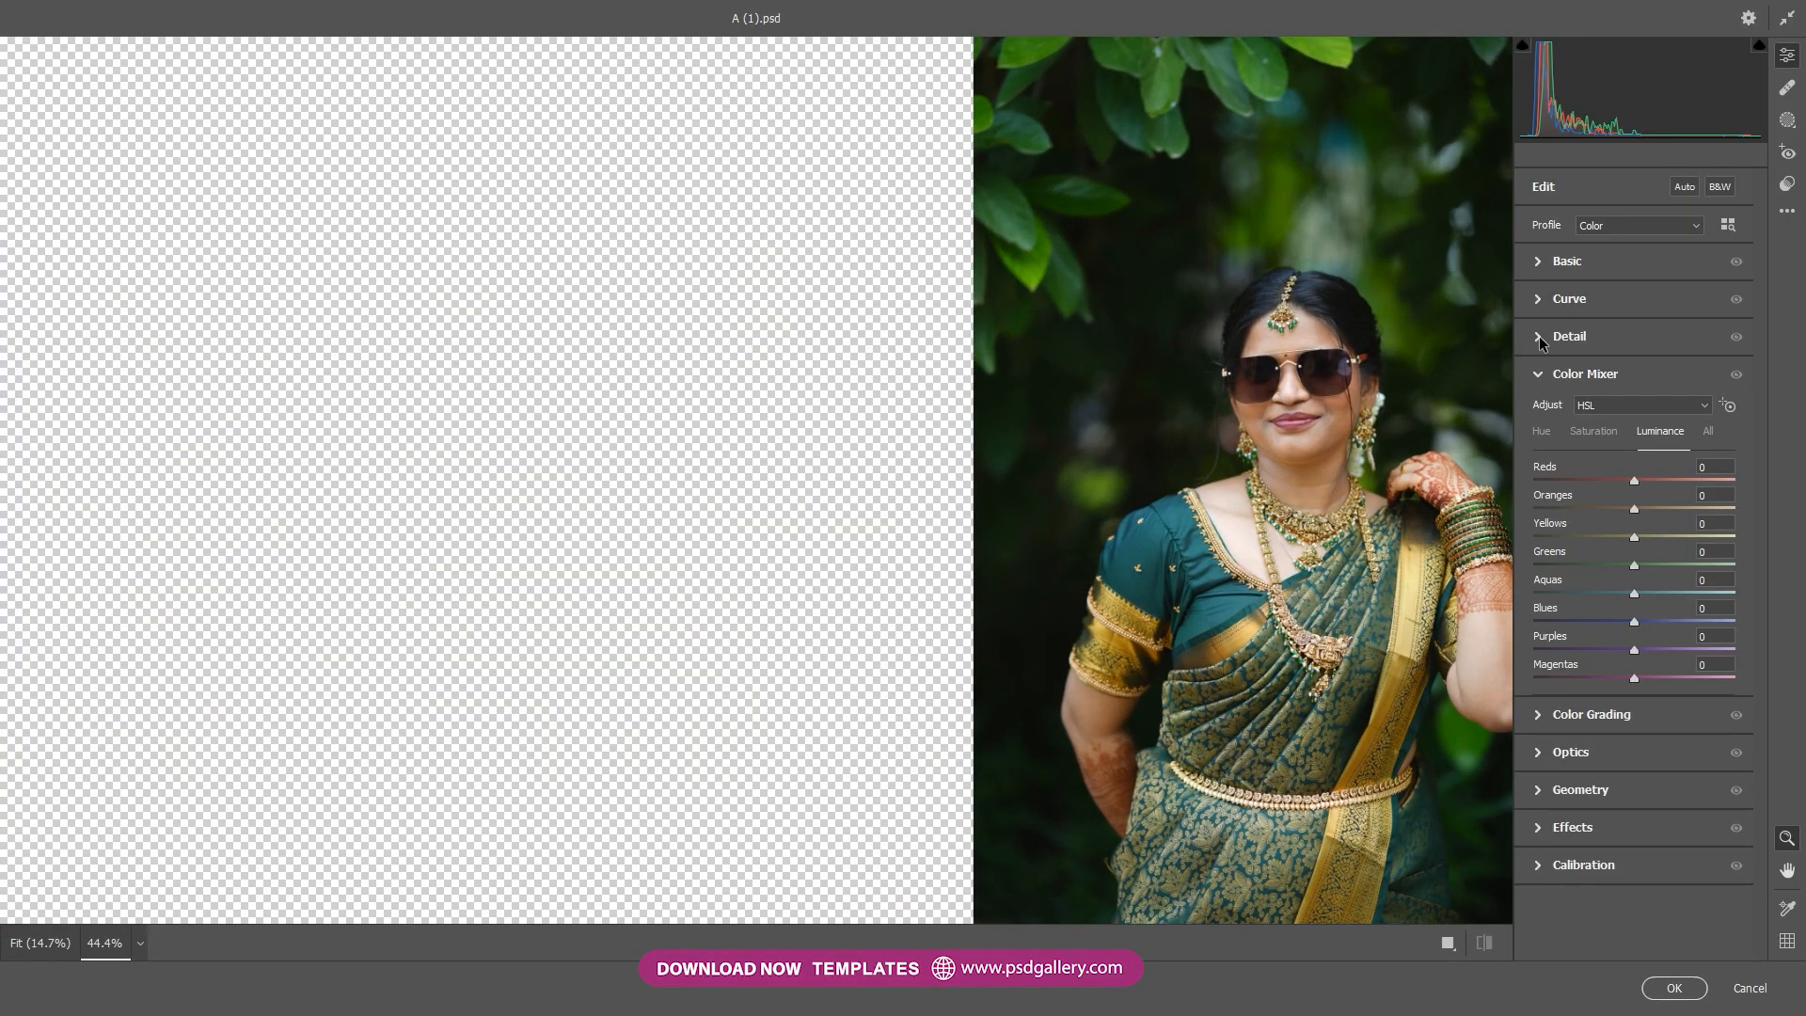
Set the rightmost bride photo's Sharpening to 57 and Noise Reduction to 69.
click(1542, 338)
click(1610, 379)
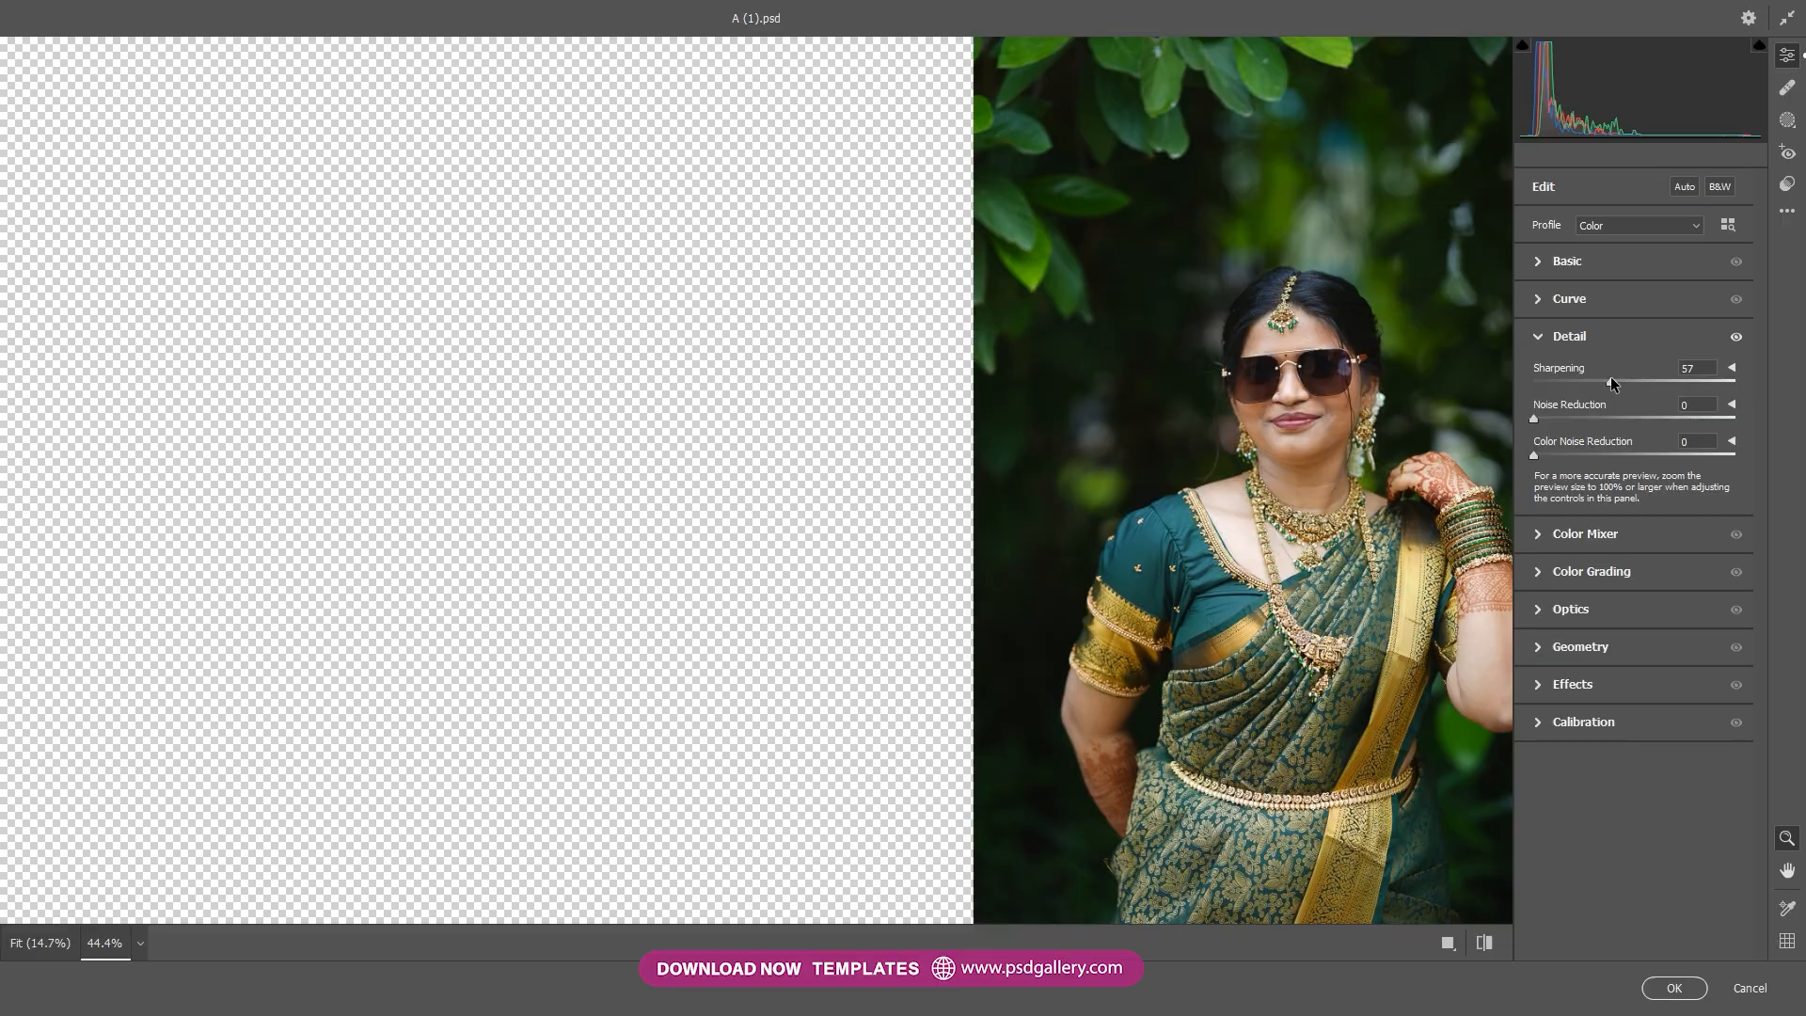
click(1672, 417)
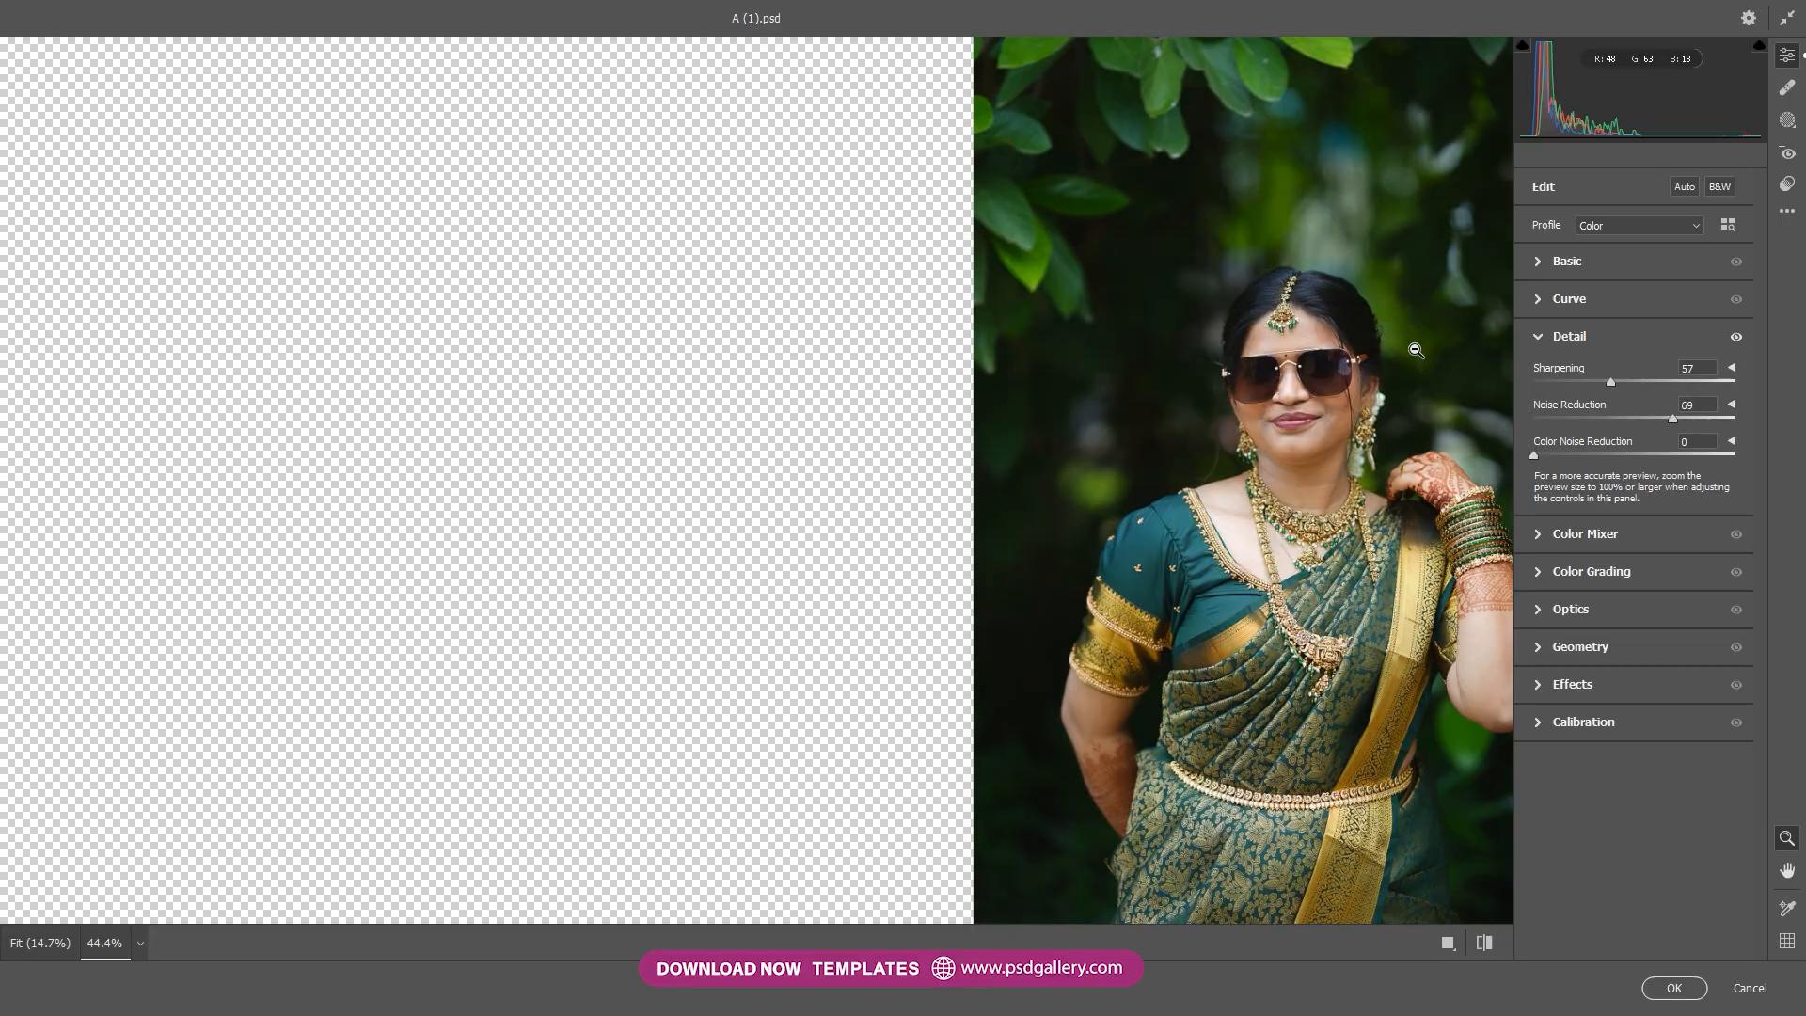
Give the rightmost bride photo the Medium Skin portrait preset PM04.
scroll(1415, 350, down, 2)
click(1788, 189)
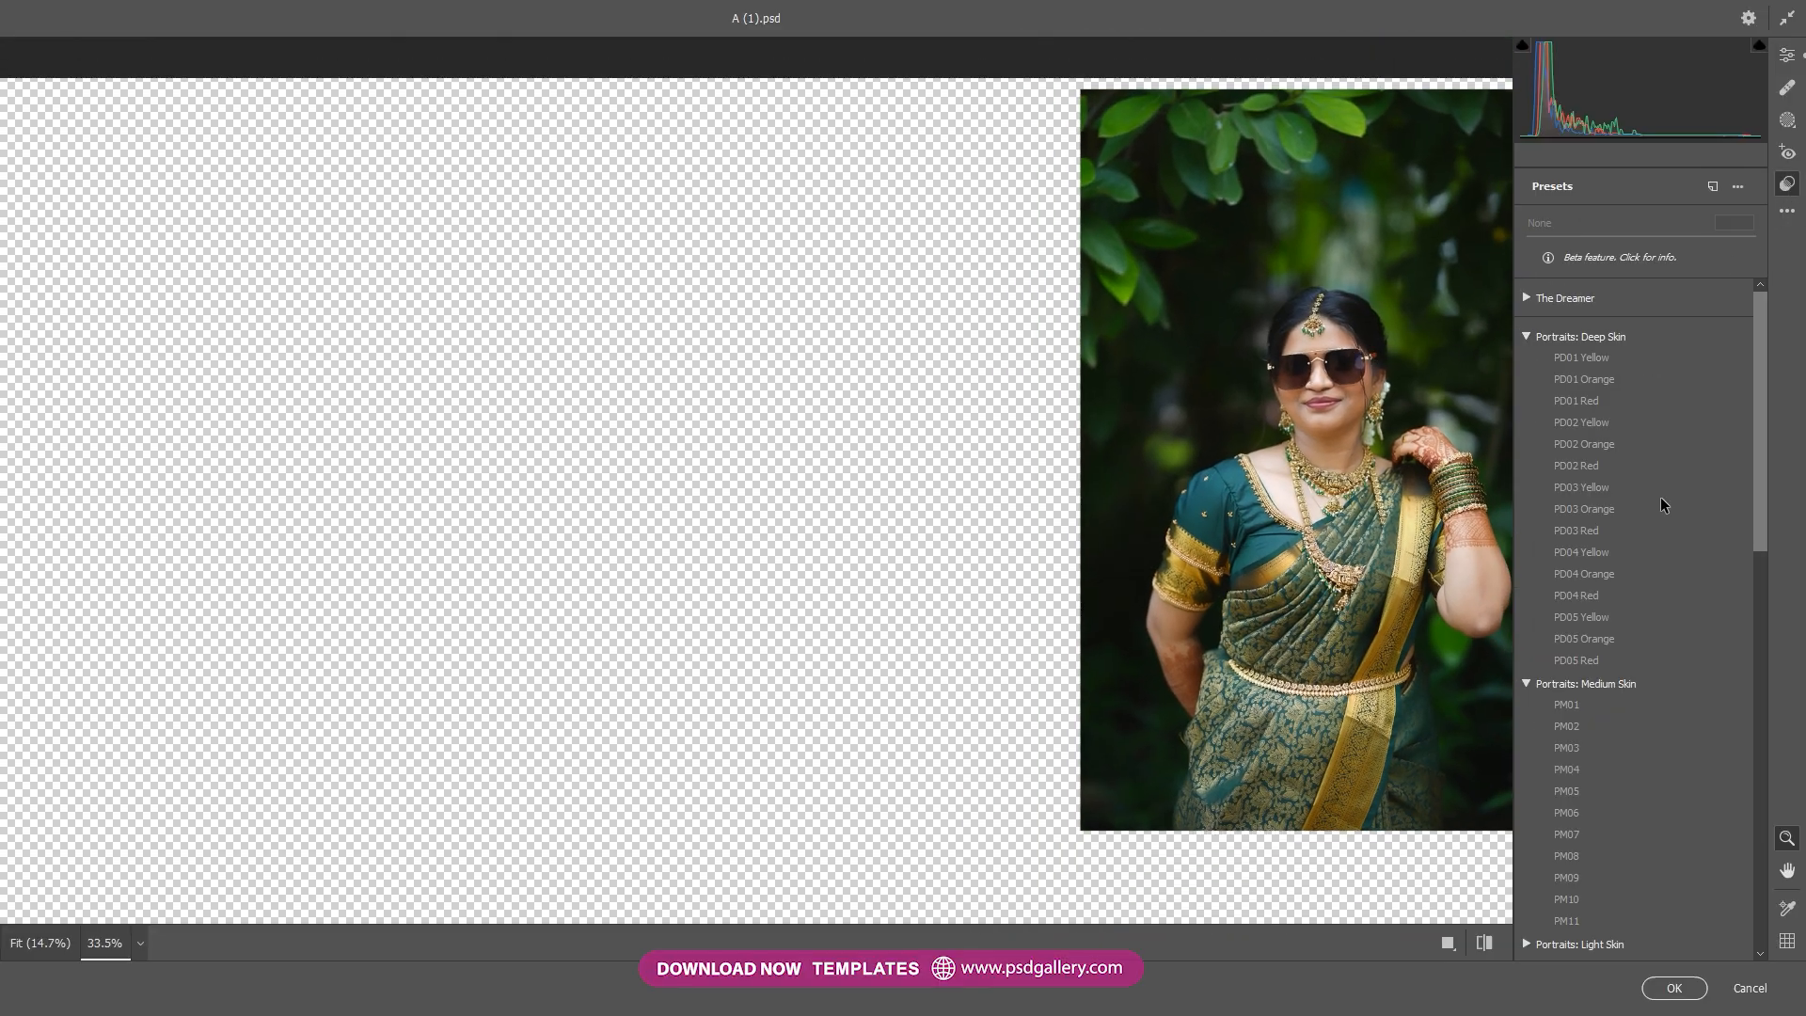
click(1578, 769)
scroll(1455, 476, down, 3)
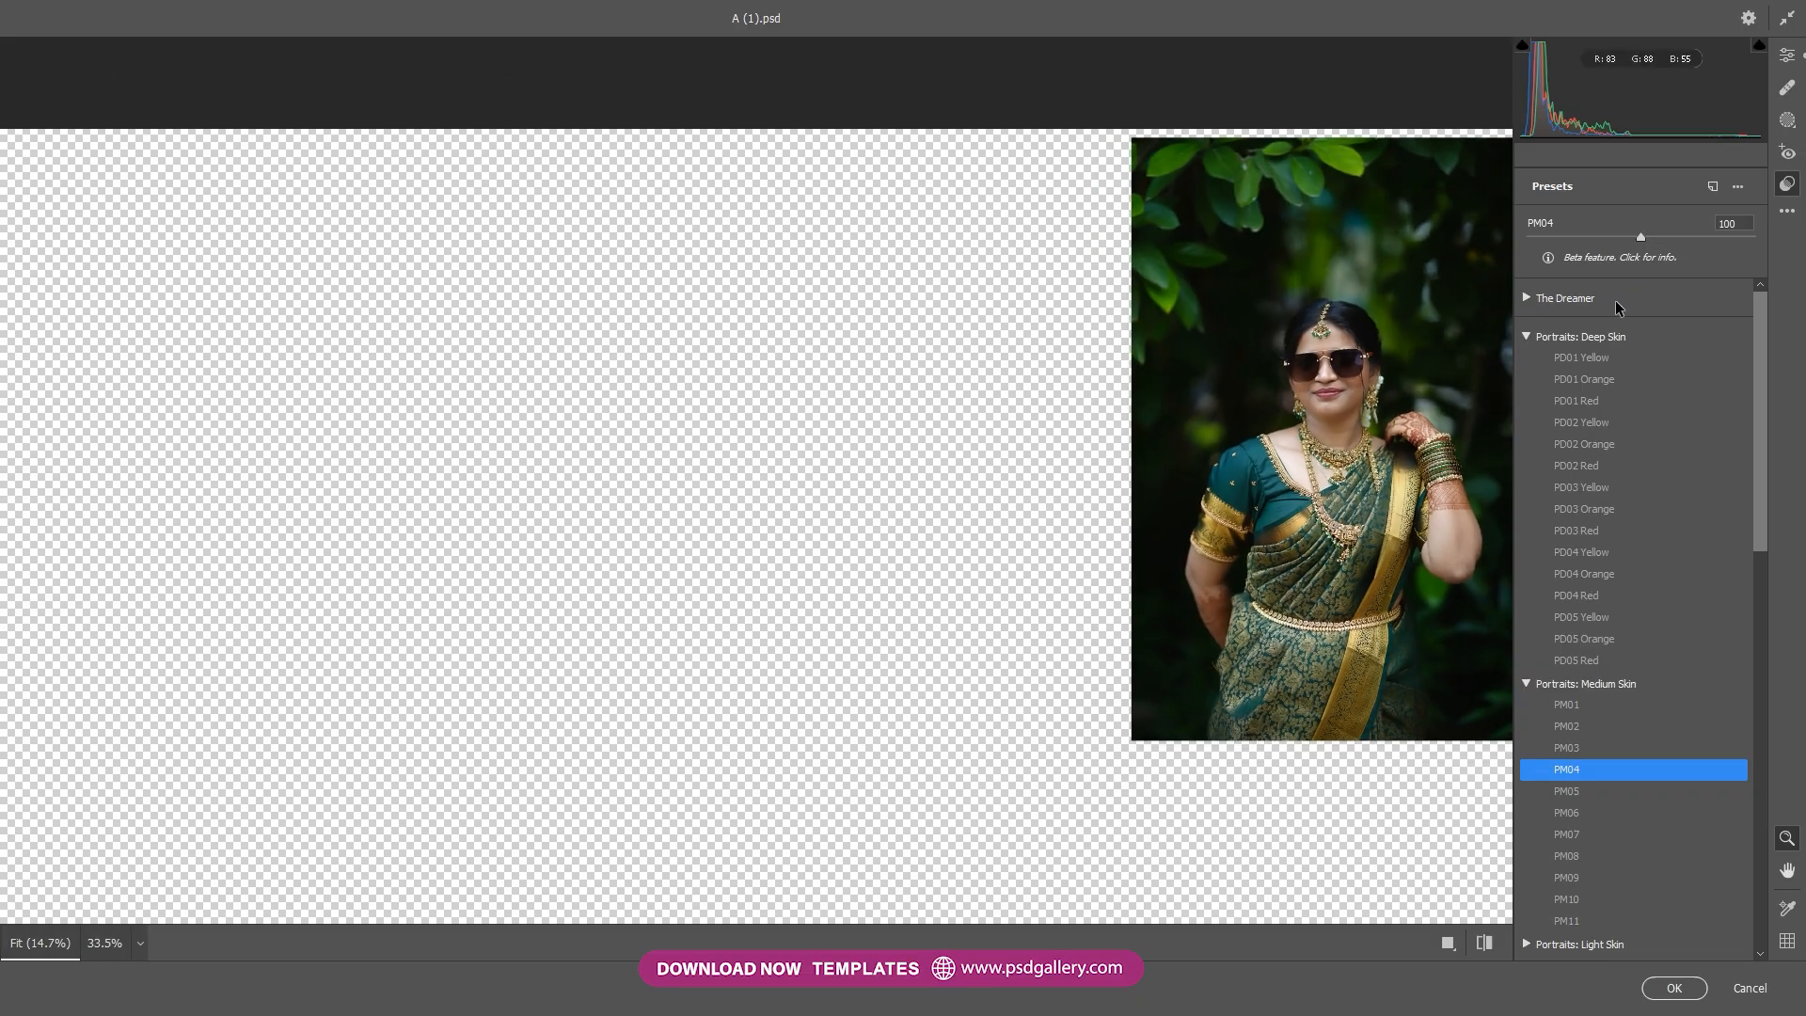
scroll(1410, 376, up, 4)
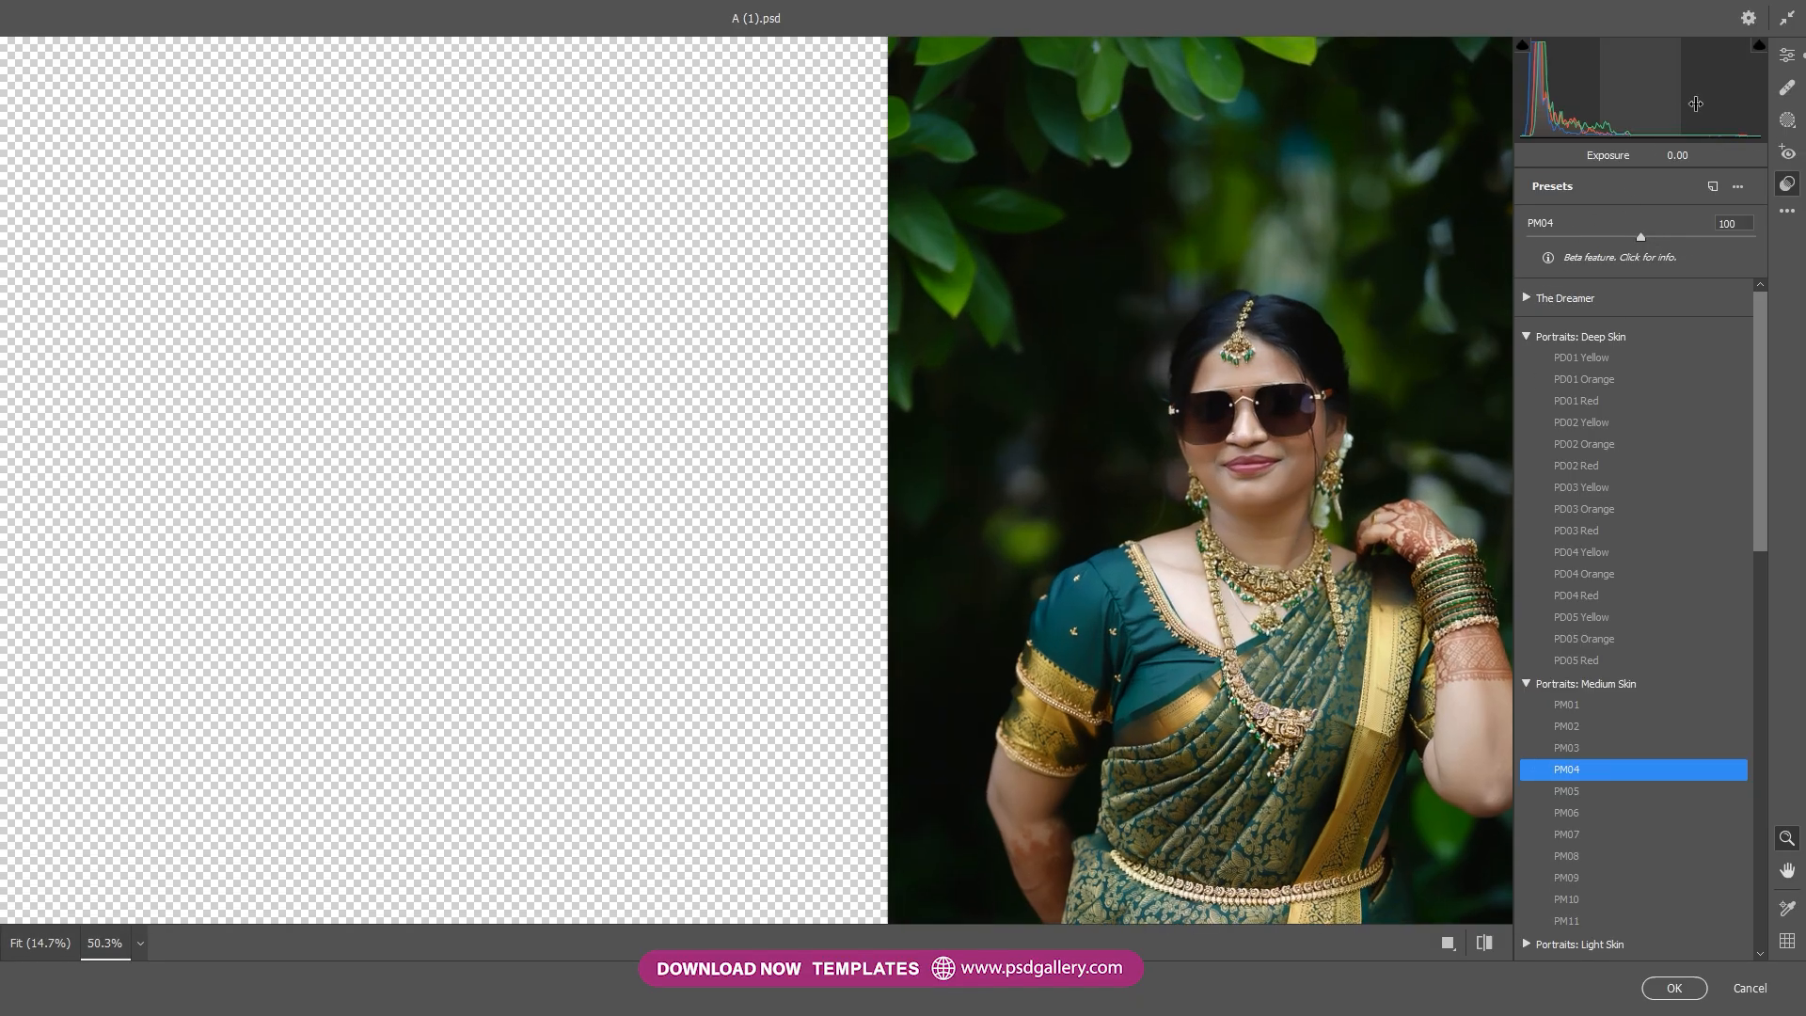
Set the rightmost bride photo's Whites to +27 and apply the Camera Raw edits.
click(1787, 56)
click(1537, 262)
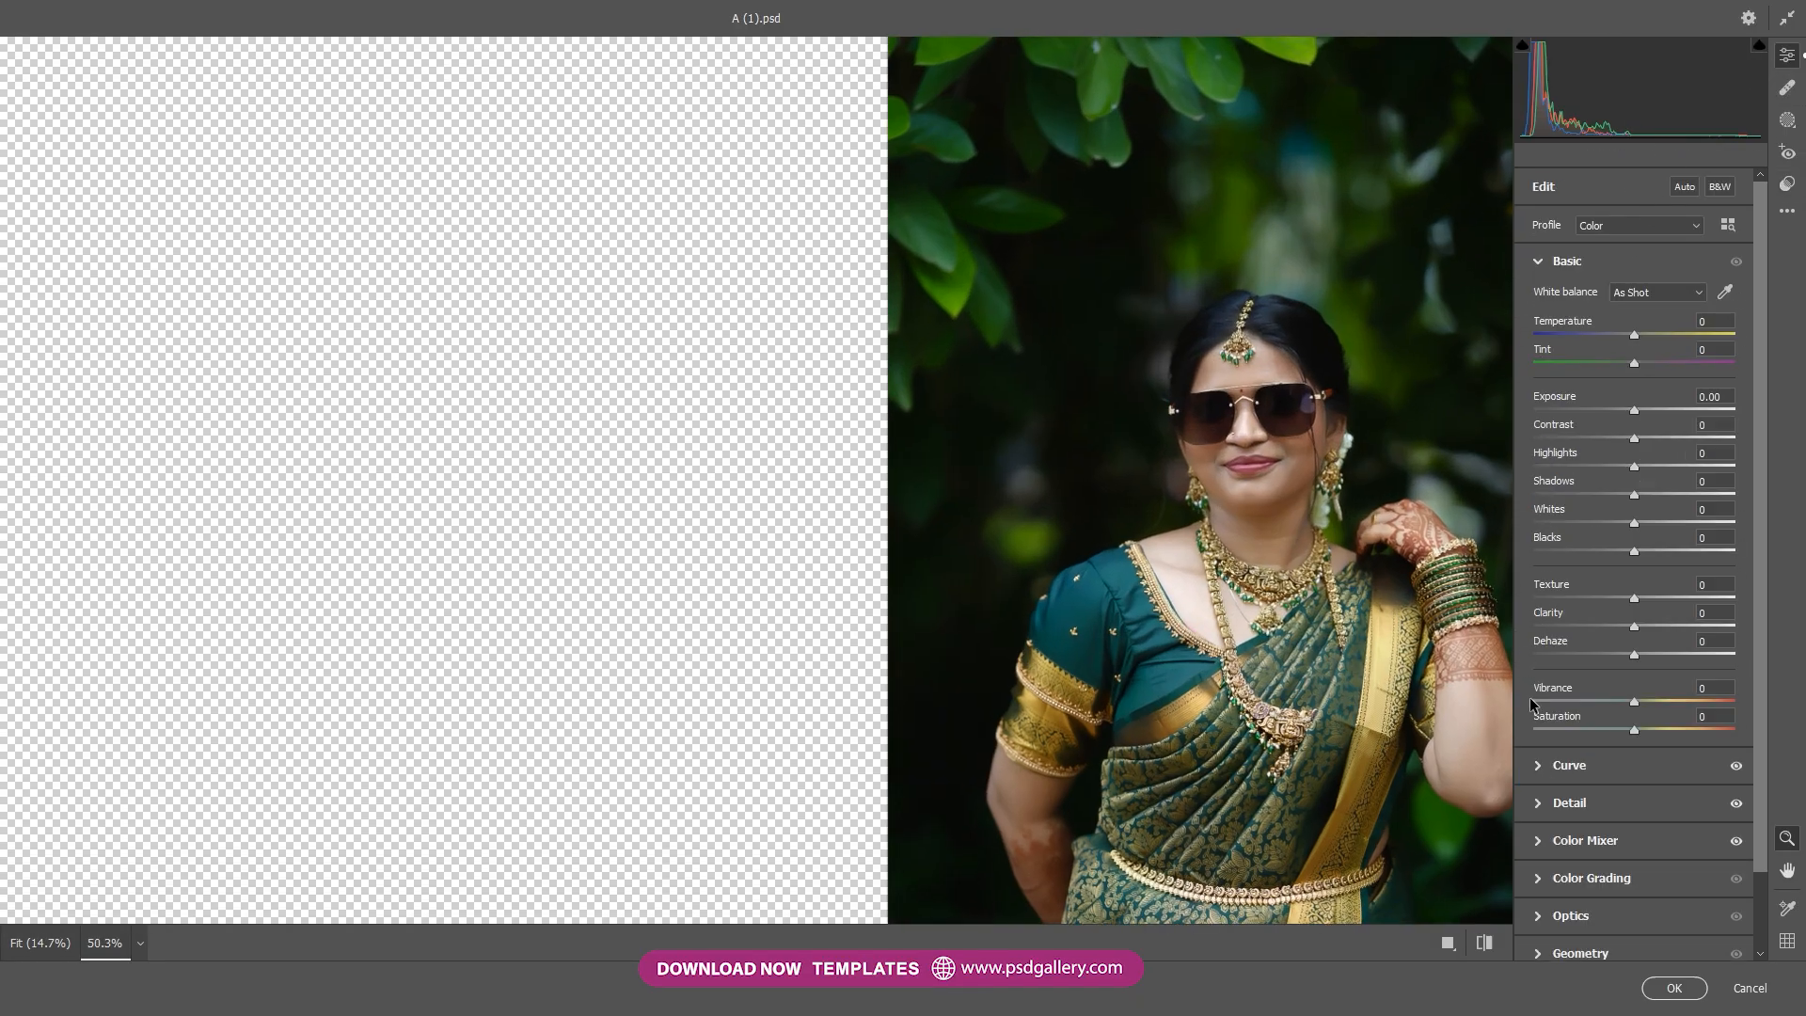
click(1547, 841)
click(1538, 262)
mouse_move(1634, 524)
mouse_down()
mouse_move(1678, 517)
mouse_move(1663, 515)
mouse_up()
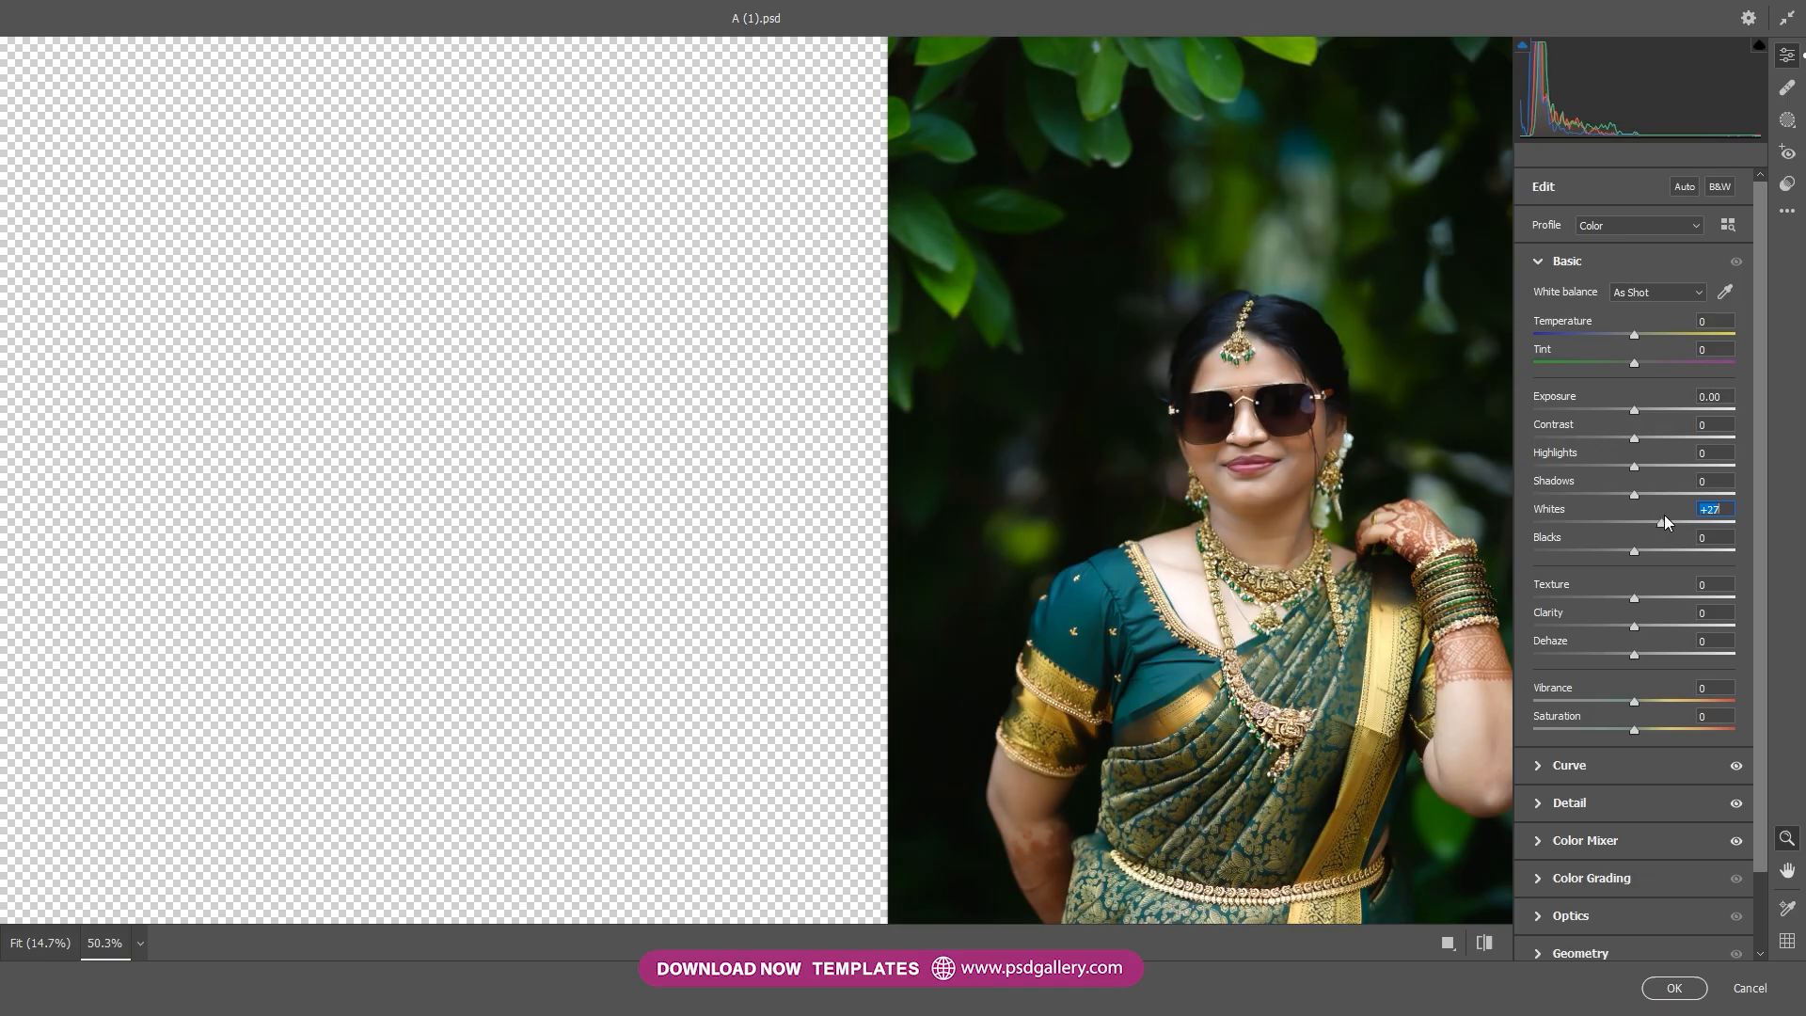
click(1674, 987)
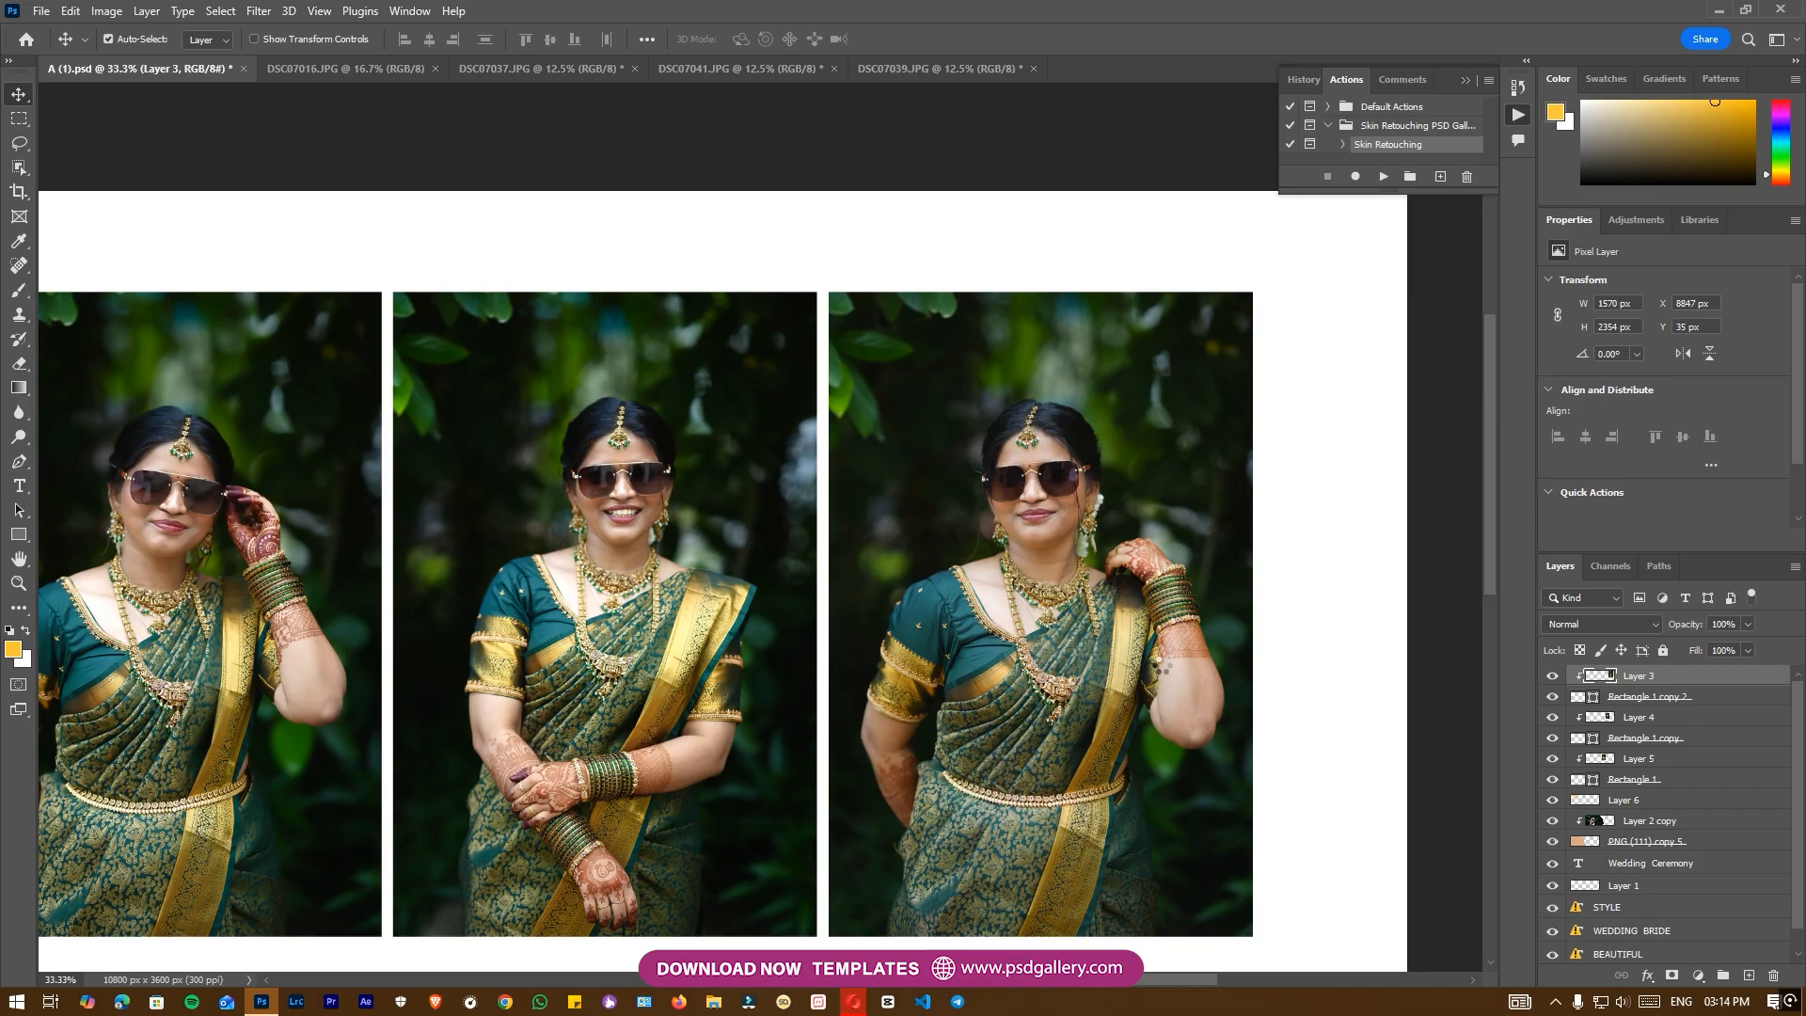
Lighten the midtones of the rightmost bride photo on Layer 3 with a 1200 px Dodge brush at 50% exposure.
drag(1082, 670, 1119, 666)
drag(931, 744, 971, 702)
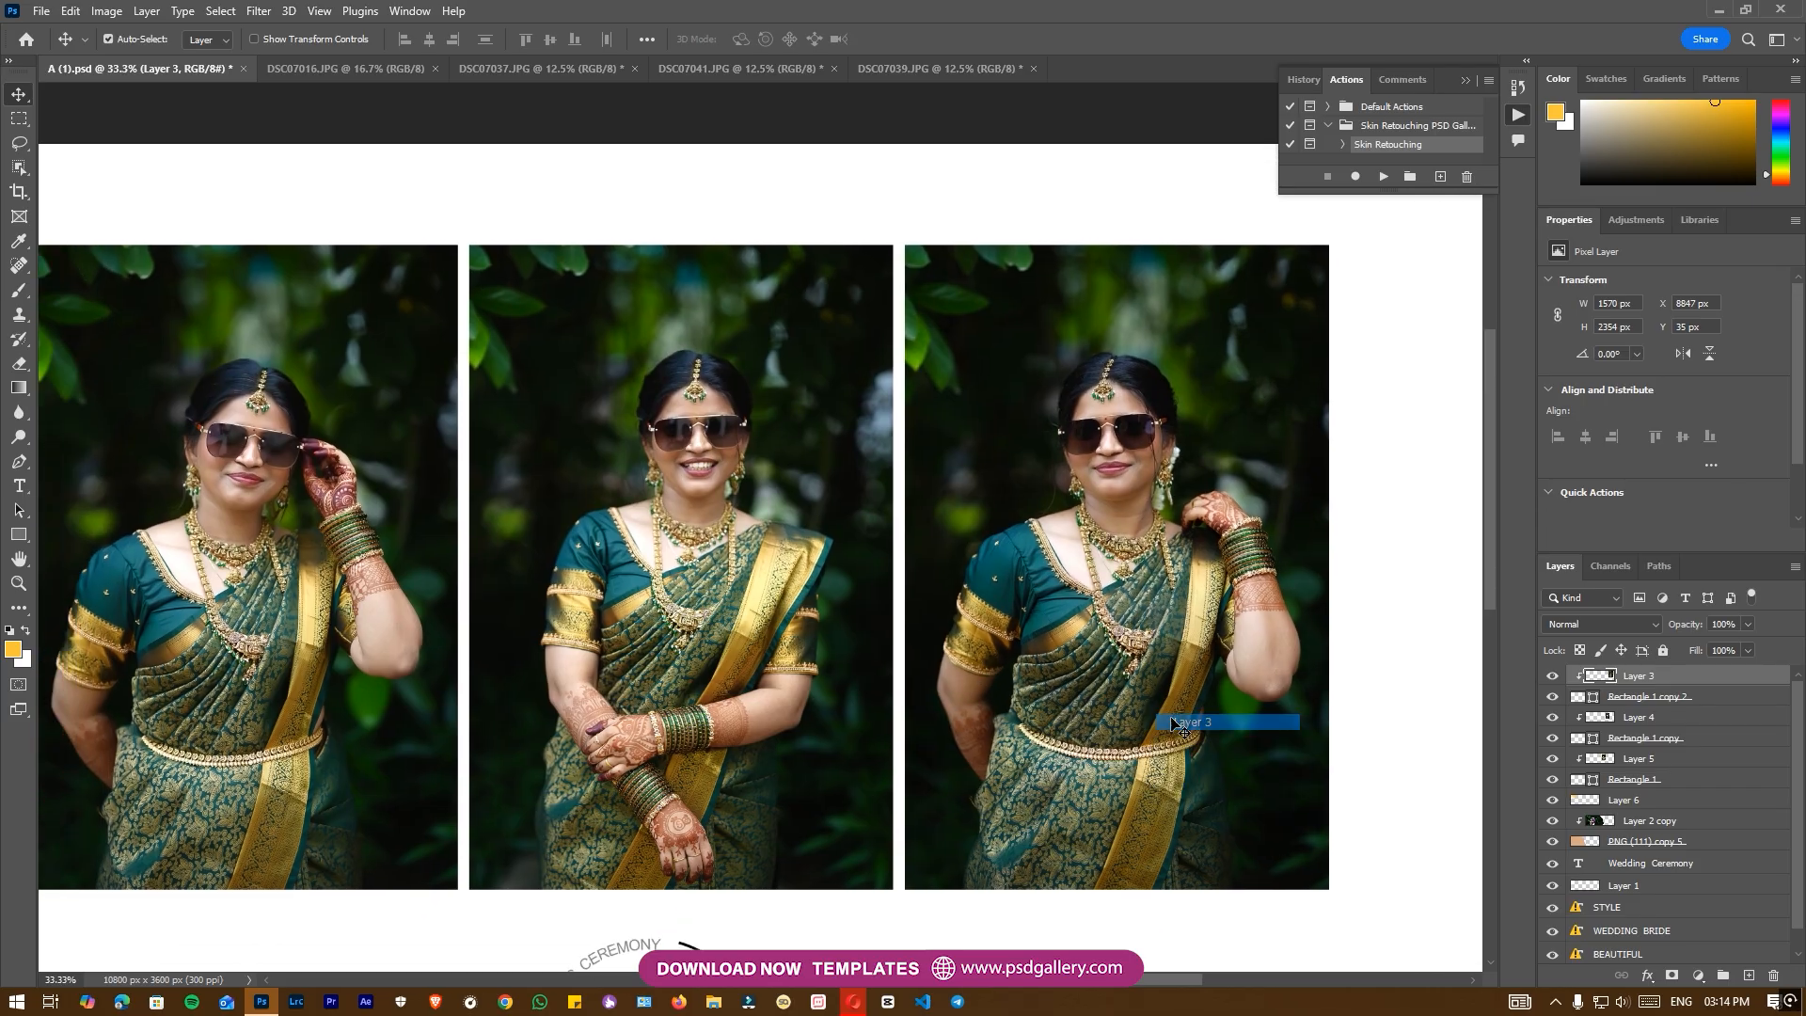
key(o)
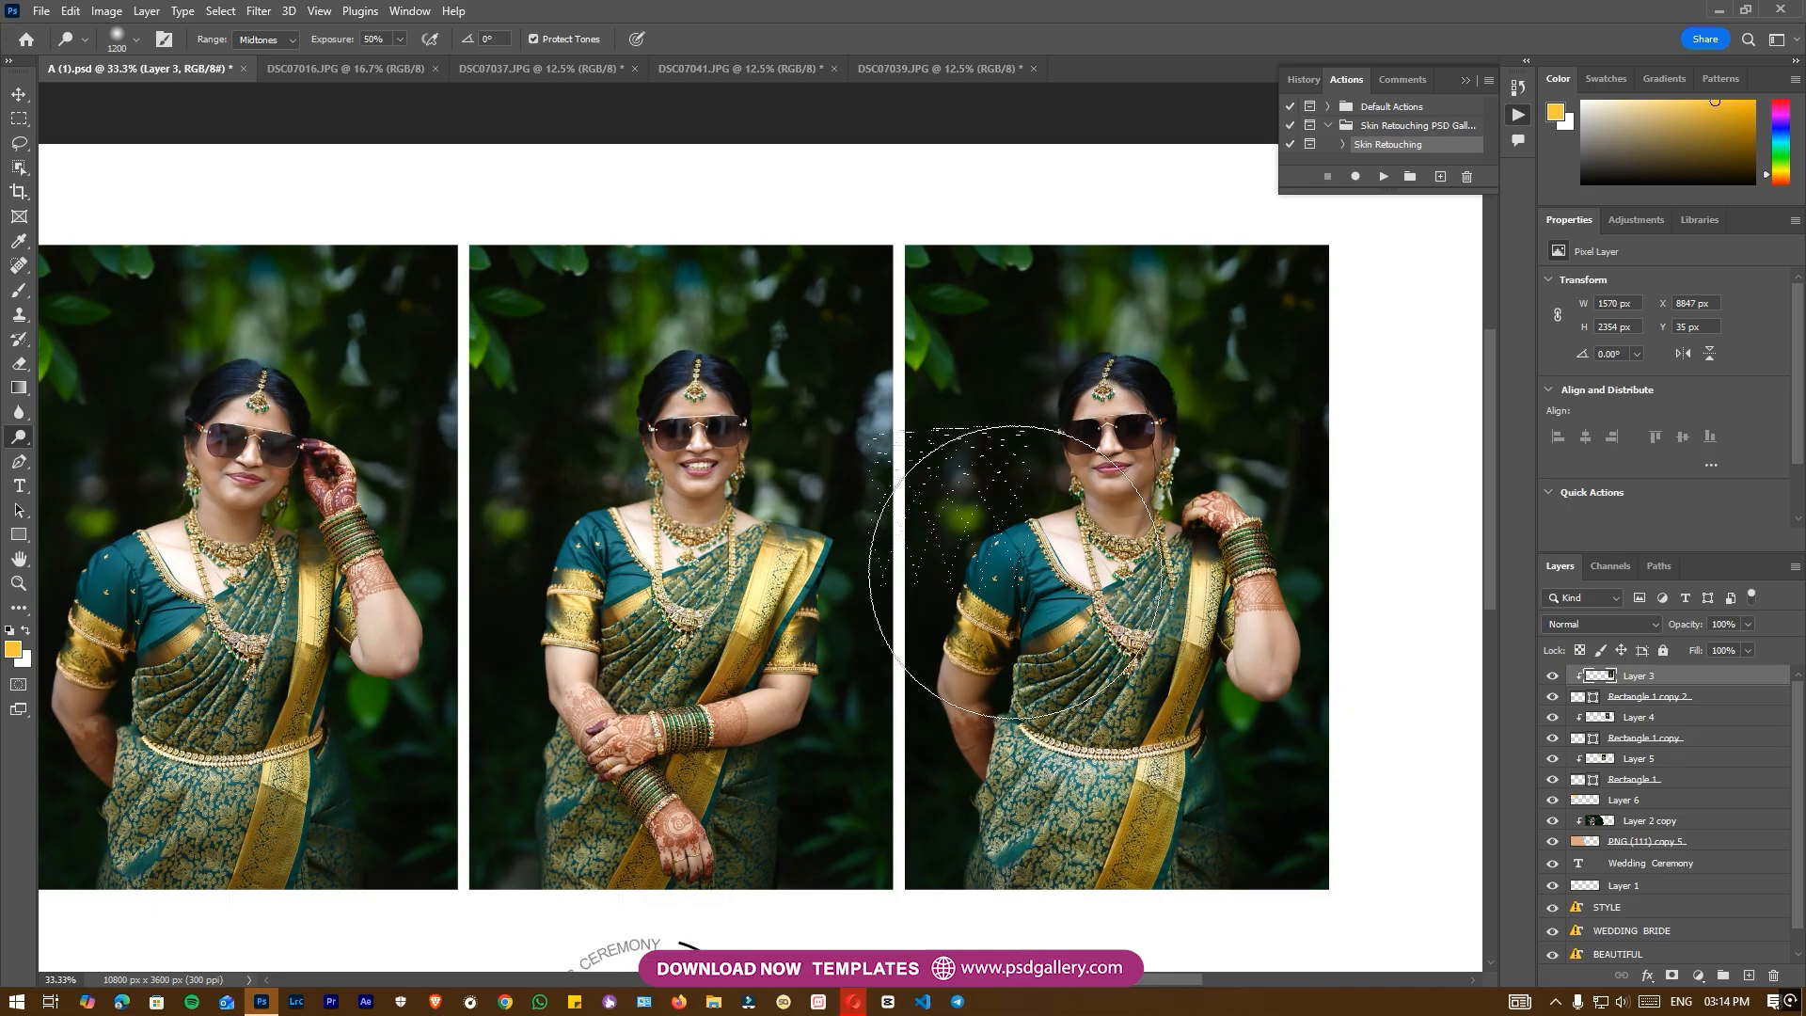
drag(1020, 720, 1125, 717)
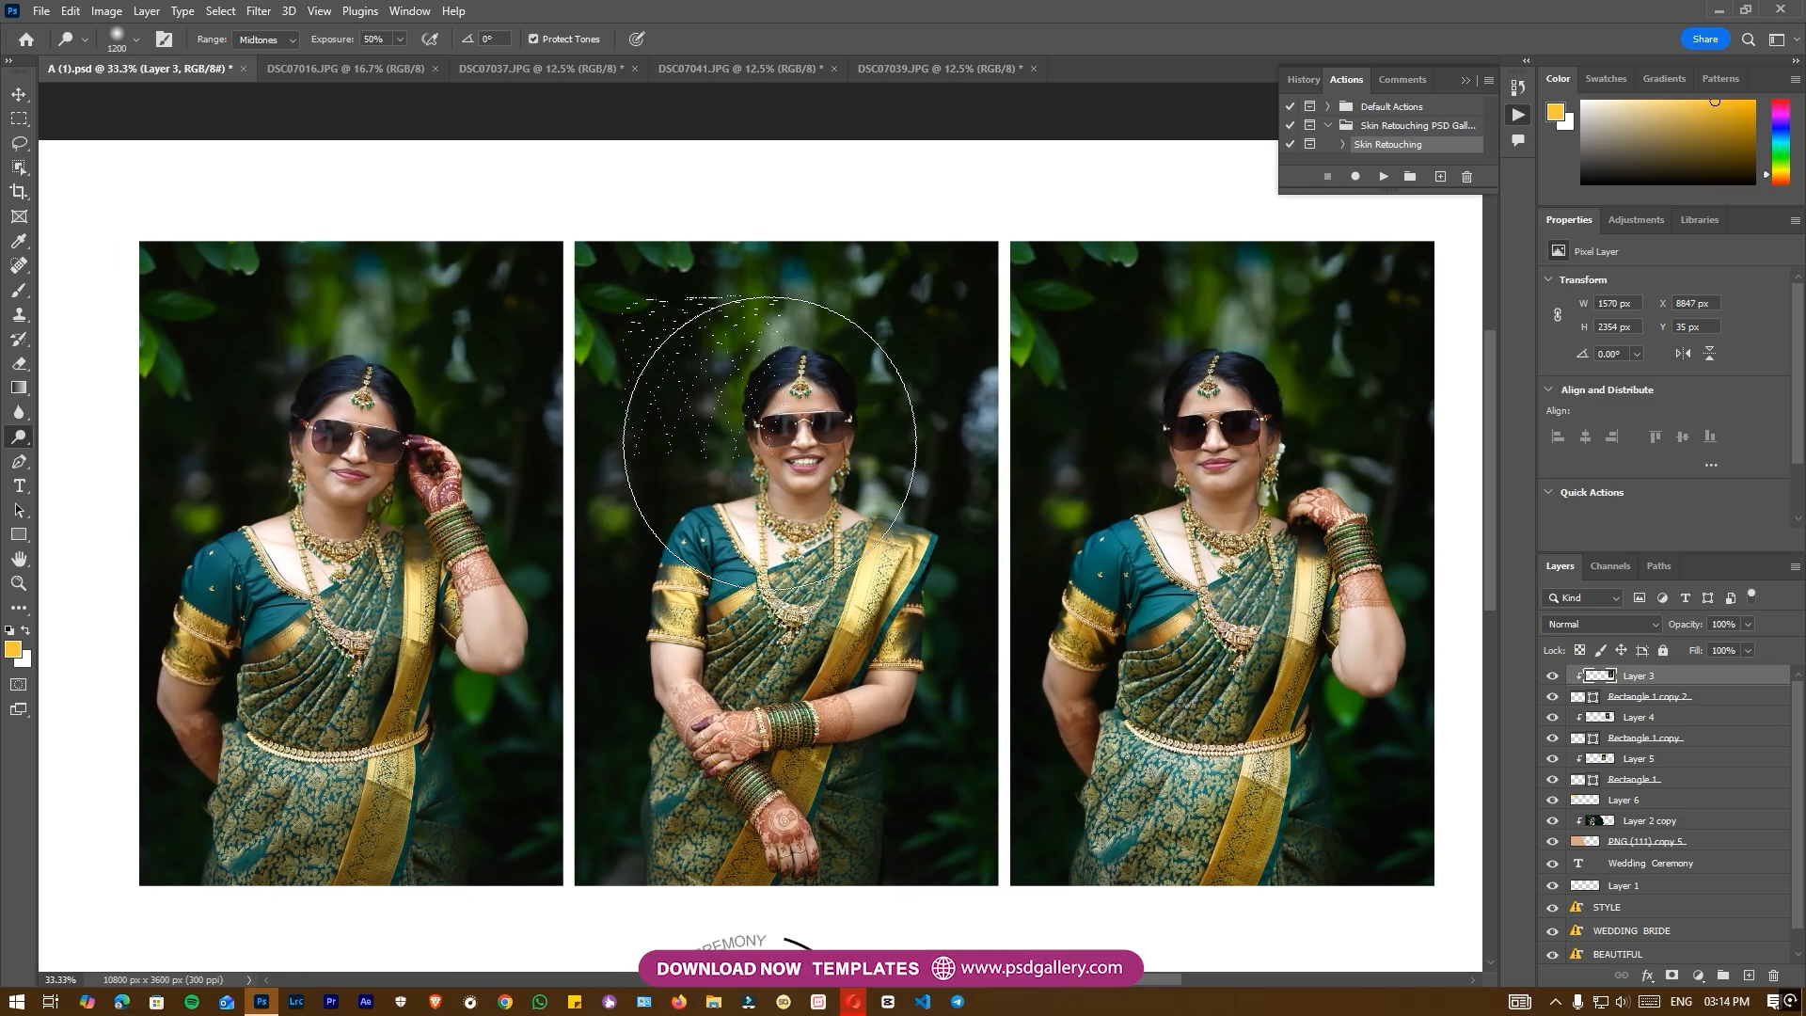
Select Layer 4 and lighten the middle bride photo's midtones with the Dodge tool at 50% exposure.
key(v)
right_click(830, 615)
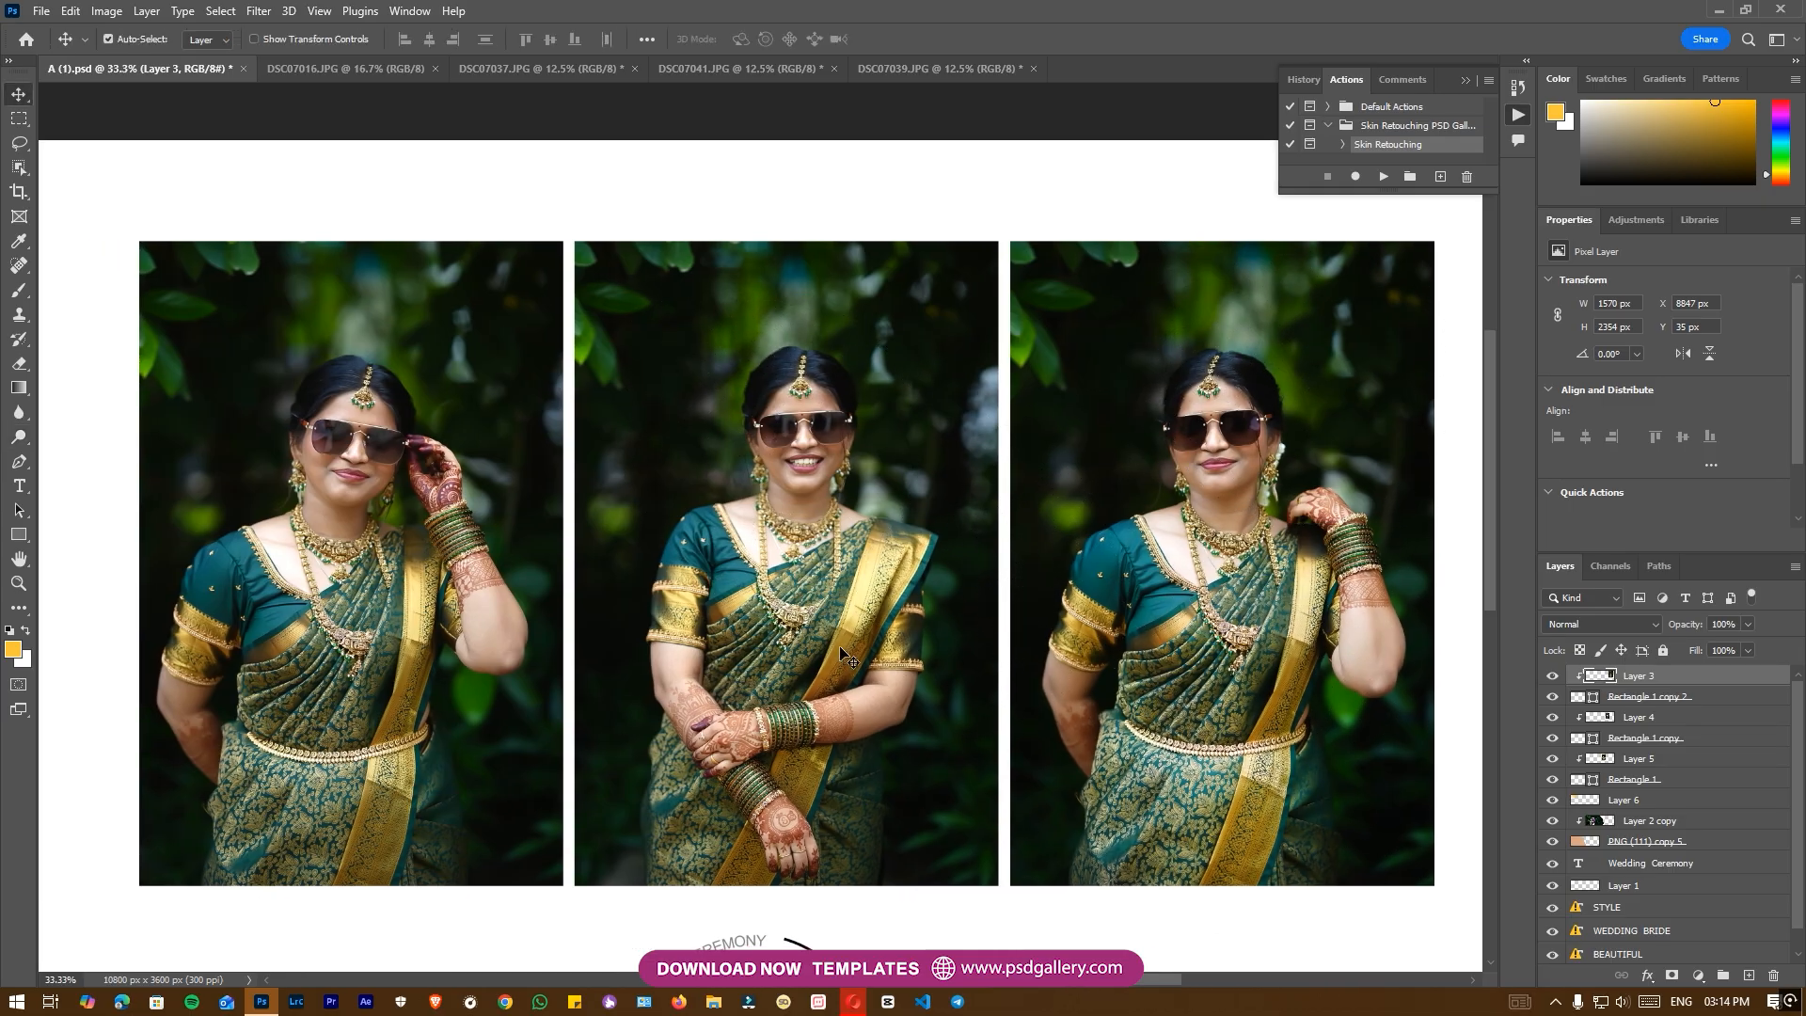
click(861, 632)
key(o)
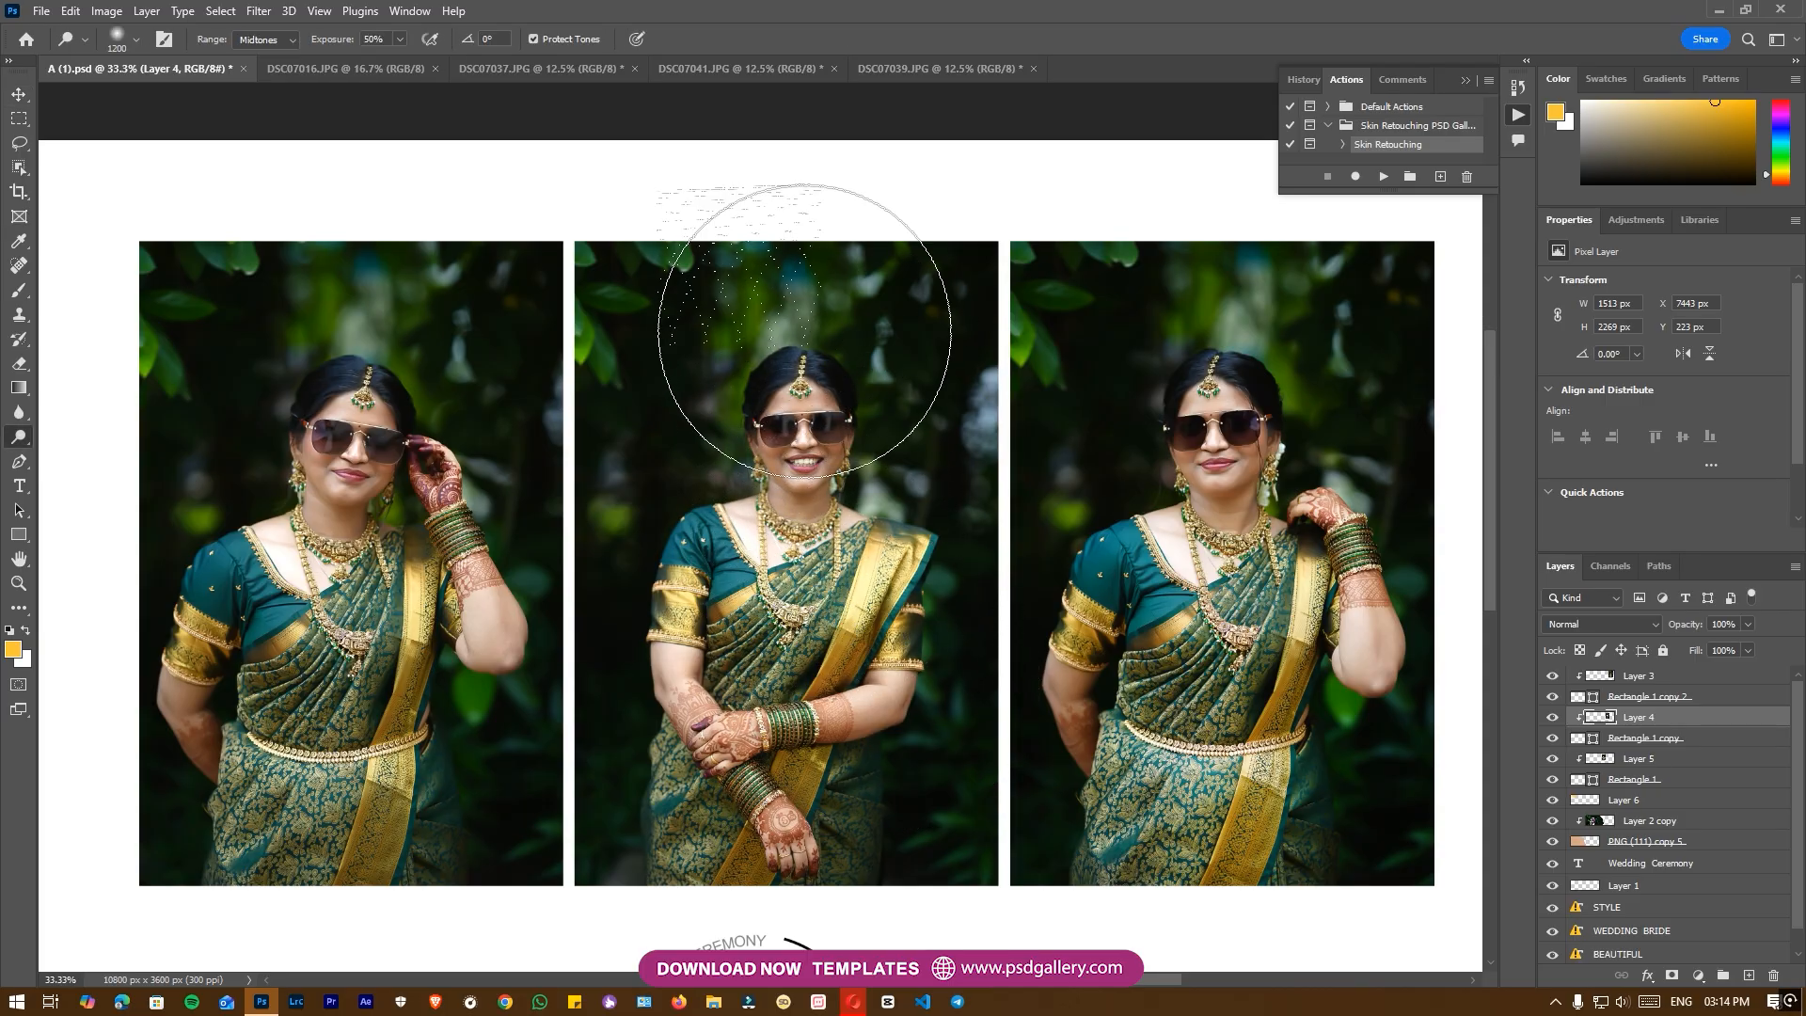
drag(562, 550, 718, 504)
drag(1030, 832, 1194, 837)
Select Layer 5 and lighten the leftmost bride photo's midtones with the Dodge tool at 50% exposure.
key(v)
right_click(746, 567)
click(767, 578)
drag(757, 575, 696, 611)
right_click(696, 610)
click(741, 600)
key(o)
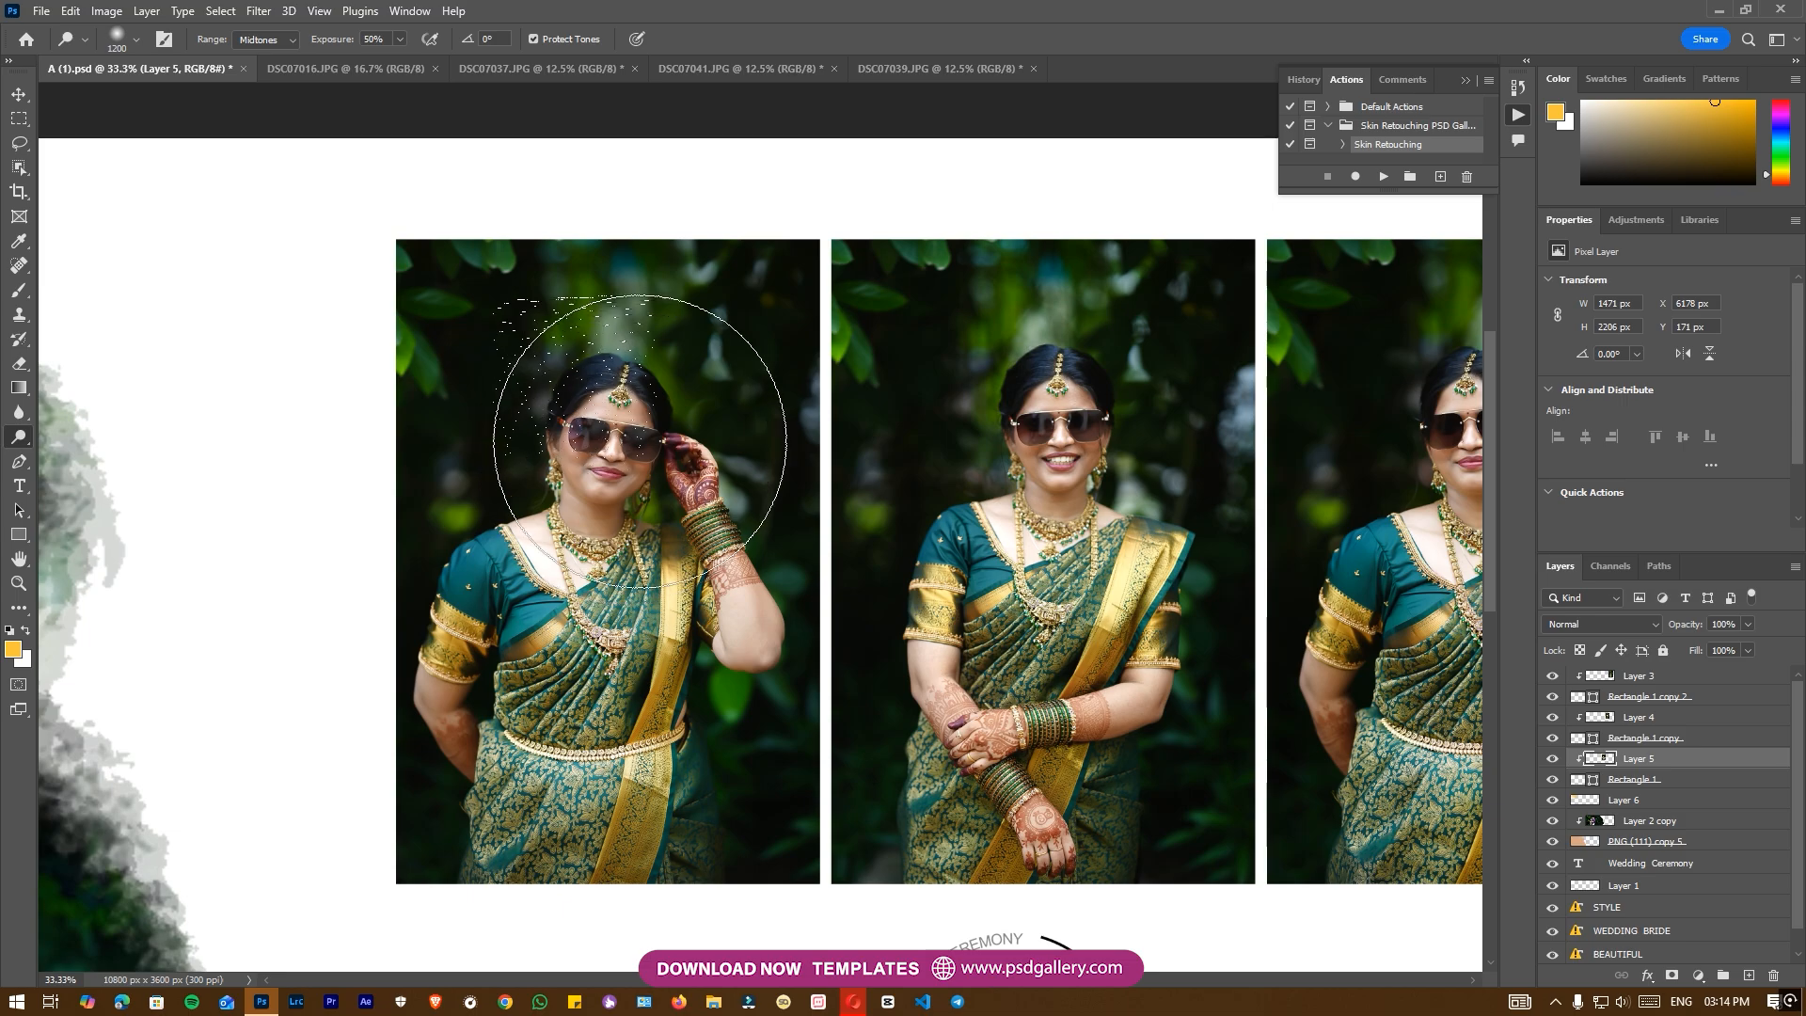
Review the couple's photo and the whole spread, and examine the three graded bride photos up close.
drag(675, 642, 1242, 620)
drag(296, 780, 1027, 629)
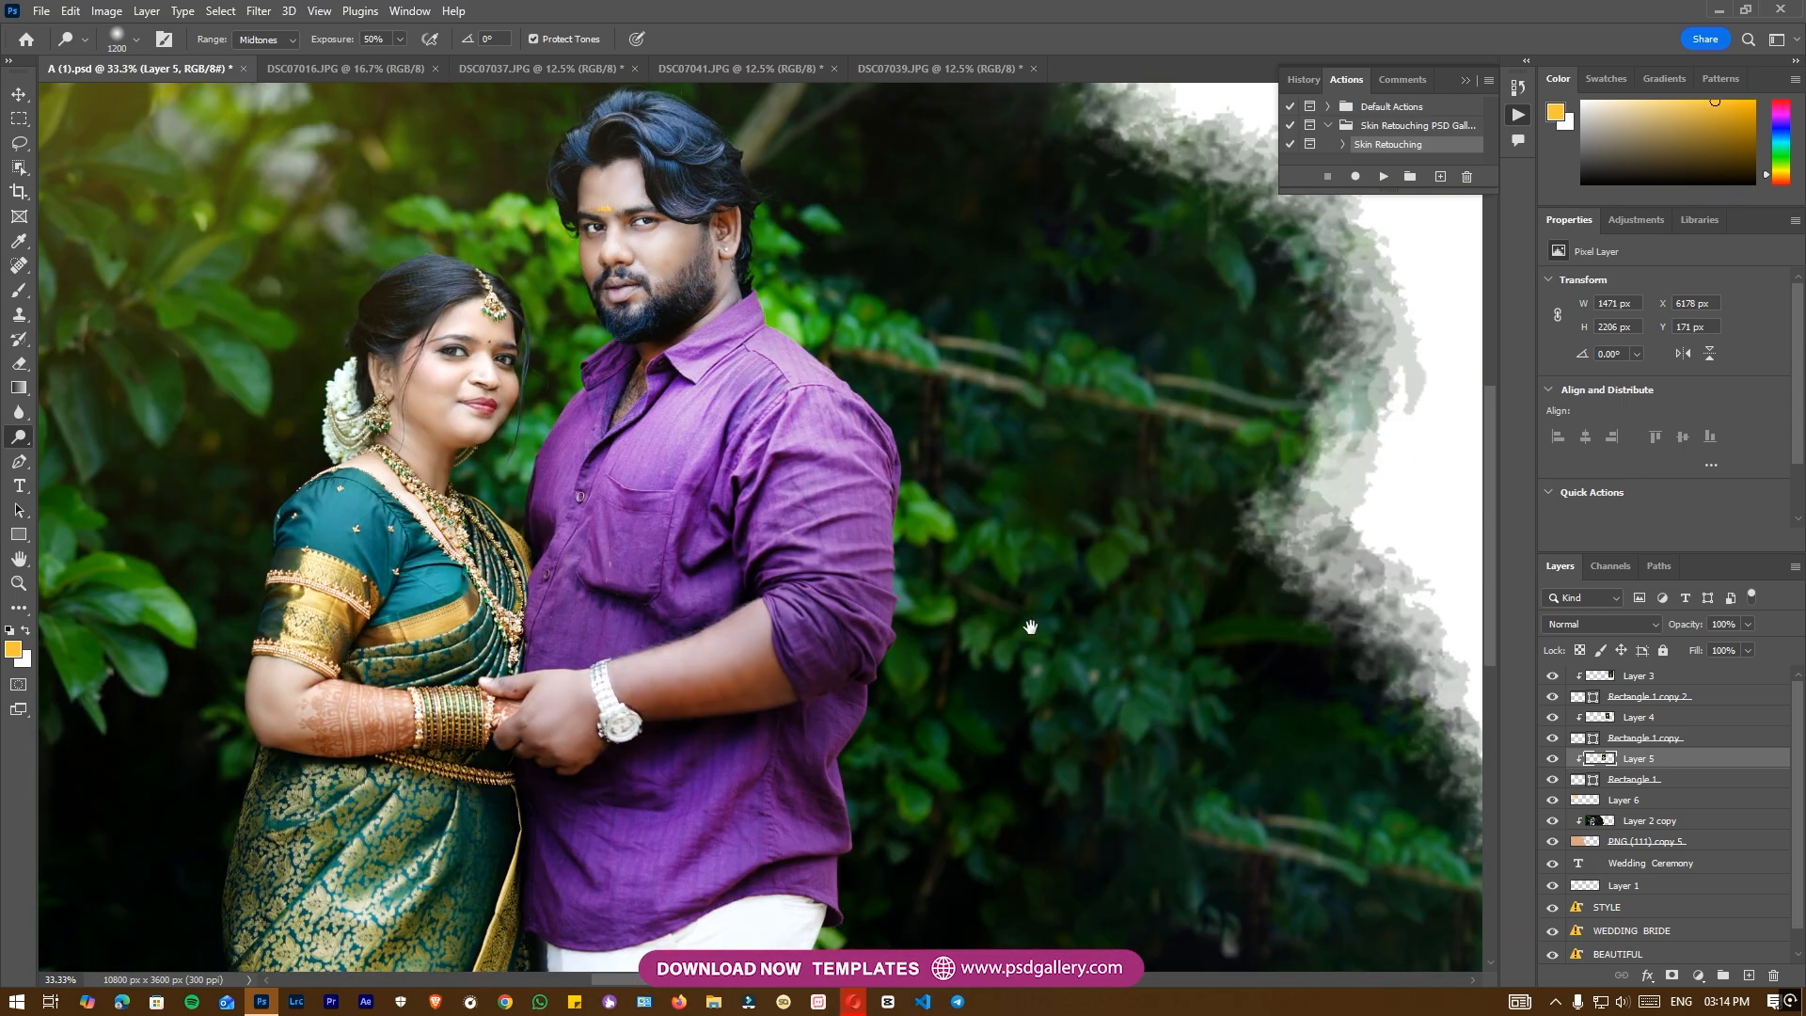
key(ctrl+minus)
key(ctrl+minus)
key(ctrl+minus)
drag(1218, 656, 872, 726)
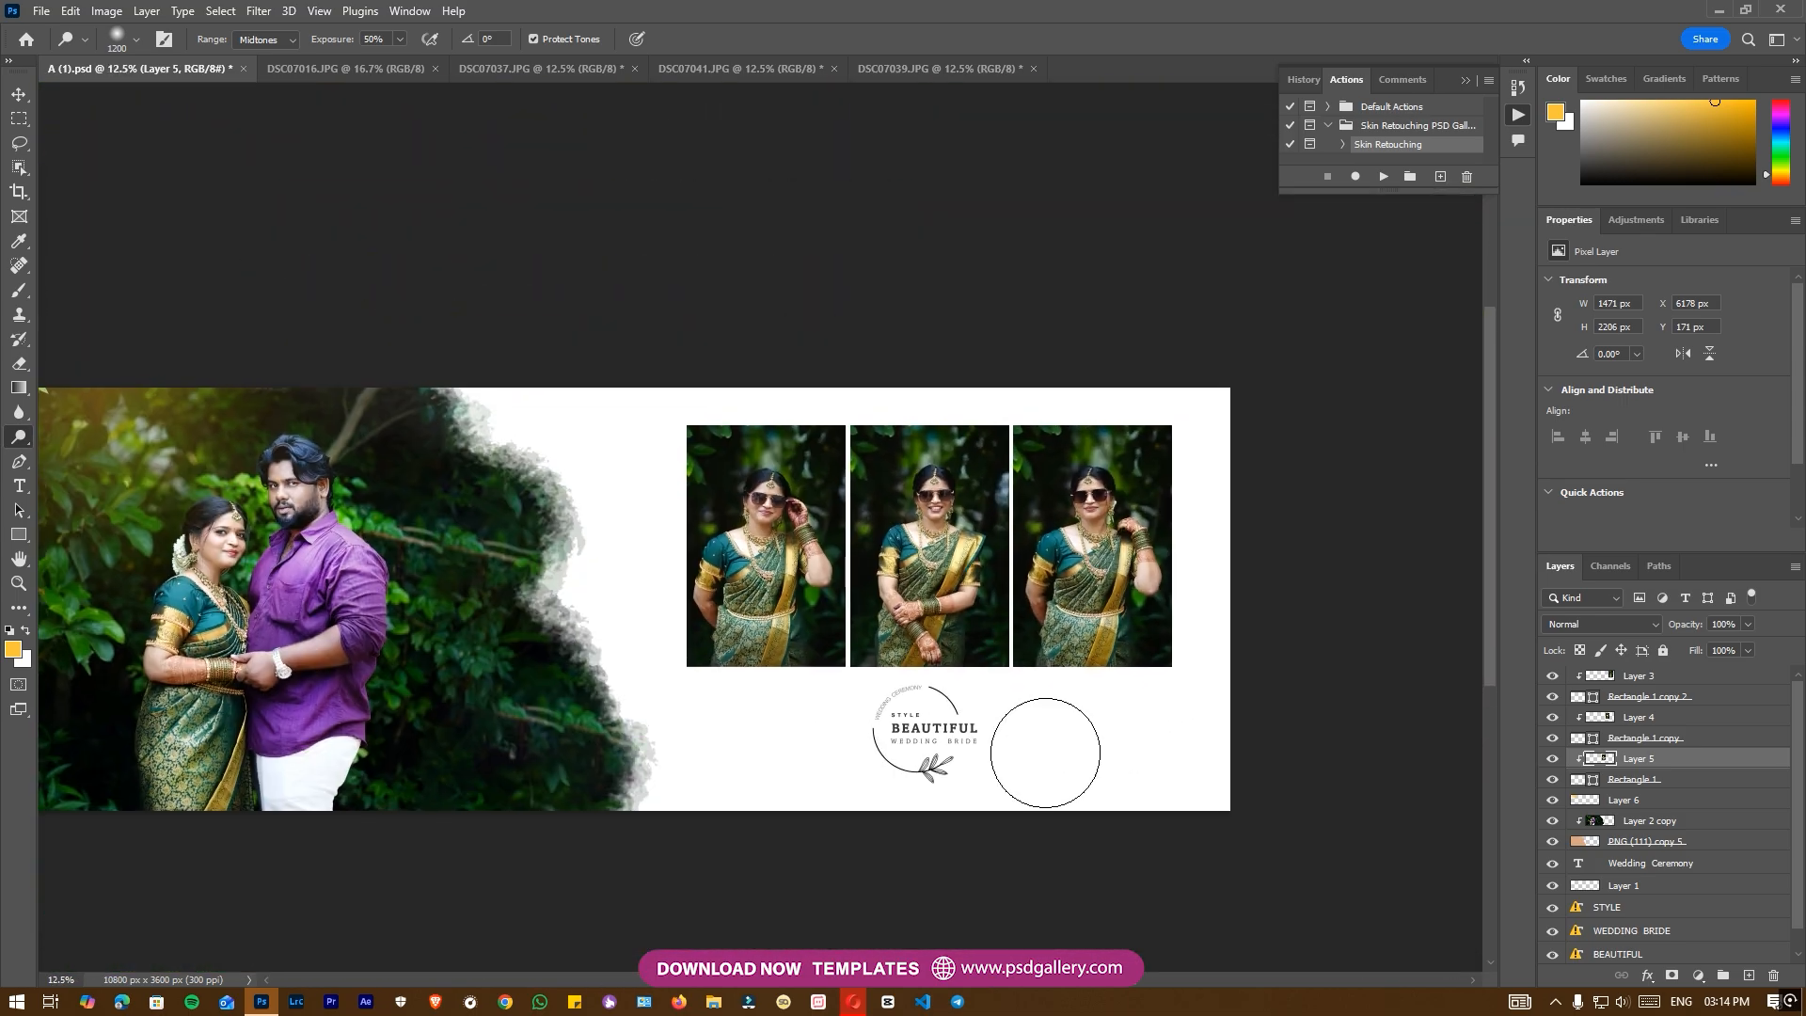
key(b)
key(ctrl+plus)
drag(1167, 778, 1460, 735)
drag(826, 704, 1046, 765)
key(ctrl+plus)
drag(904, 804, 980, 716)
drag(1166, 757, 207, 802)
key(ctrl+plus)
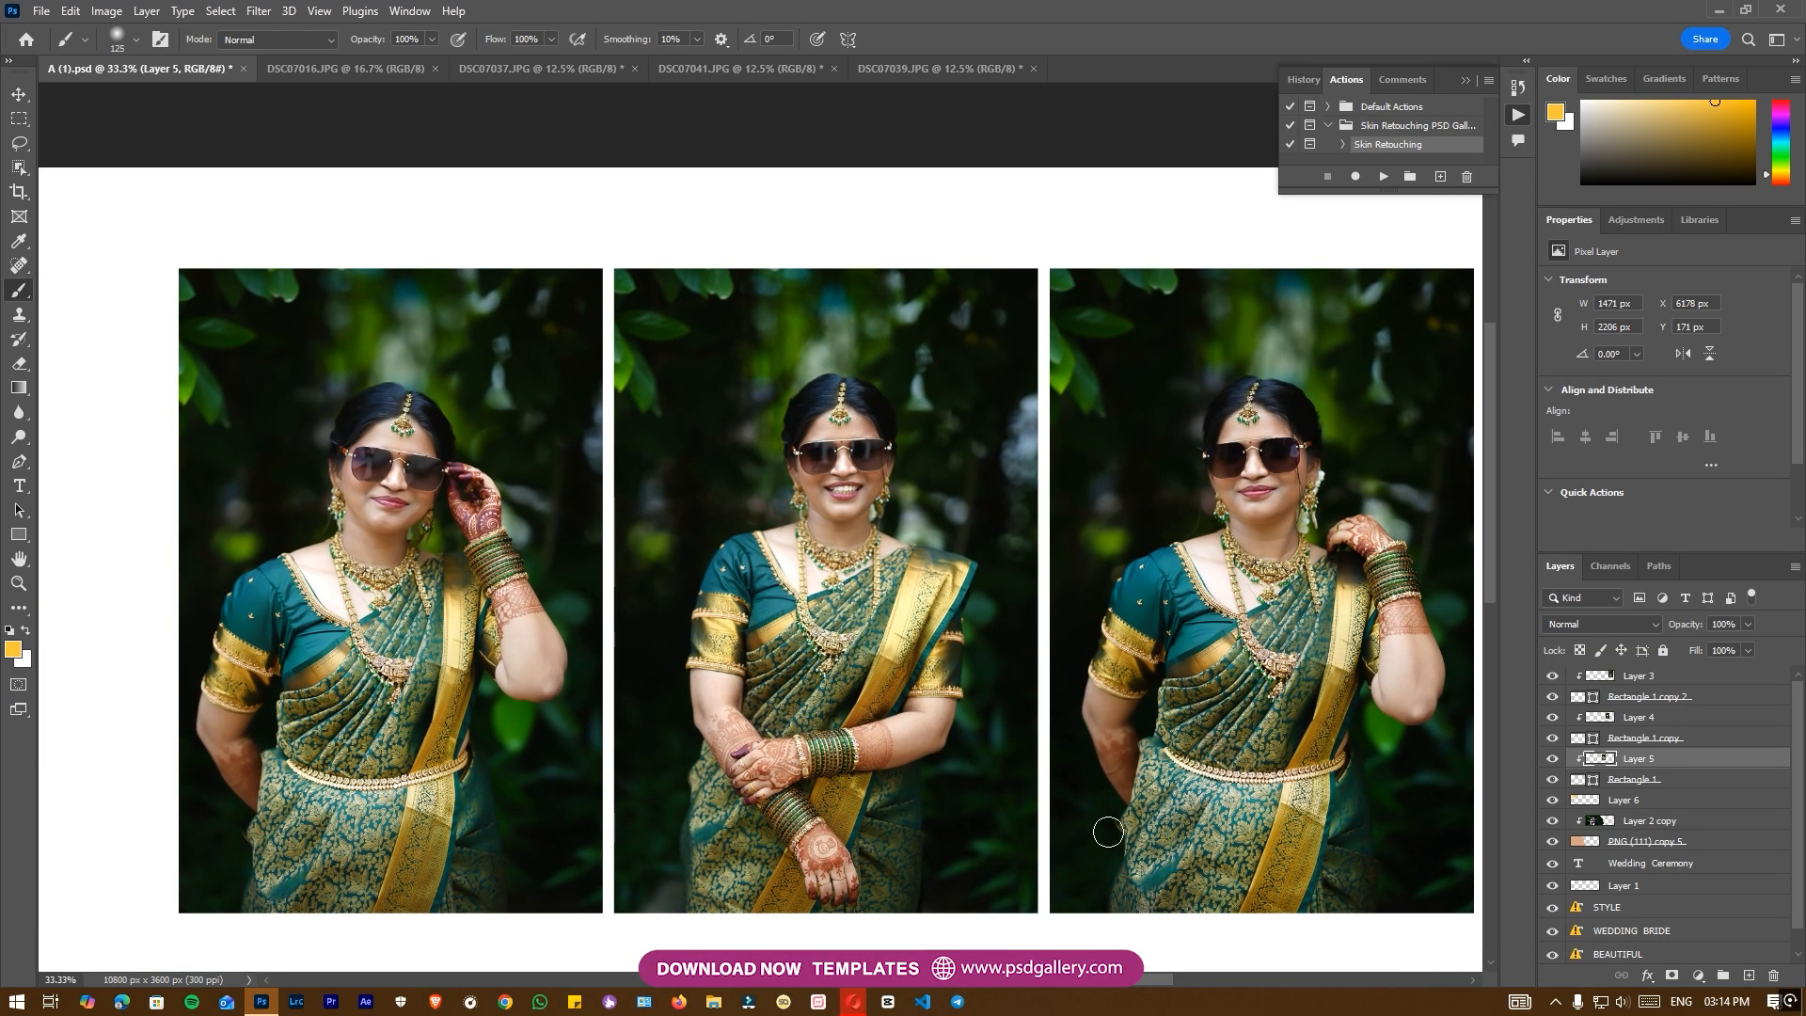
key(ctrl+plus)
drag(1113, 843, 1056, 757)
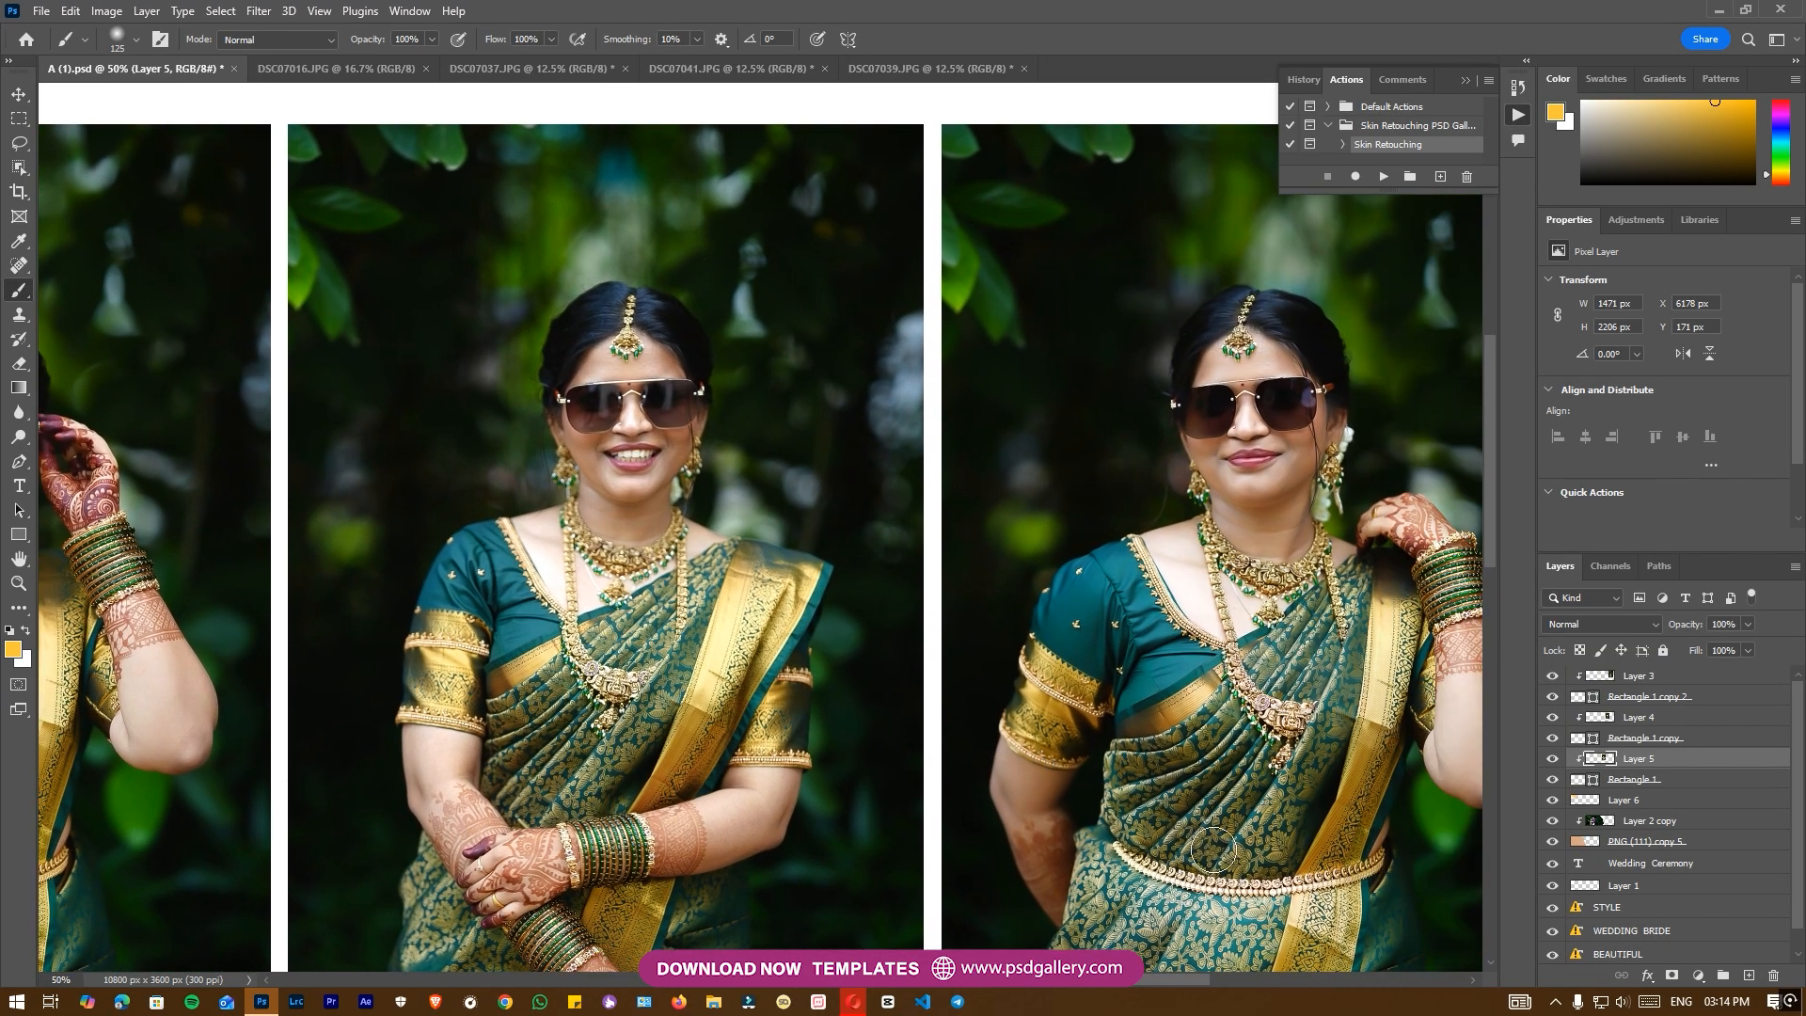